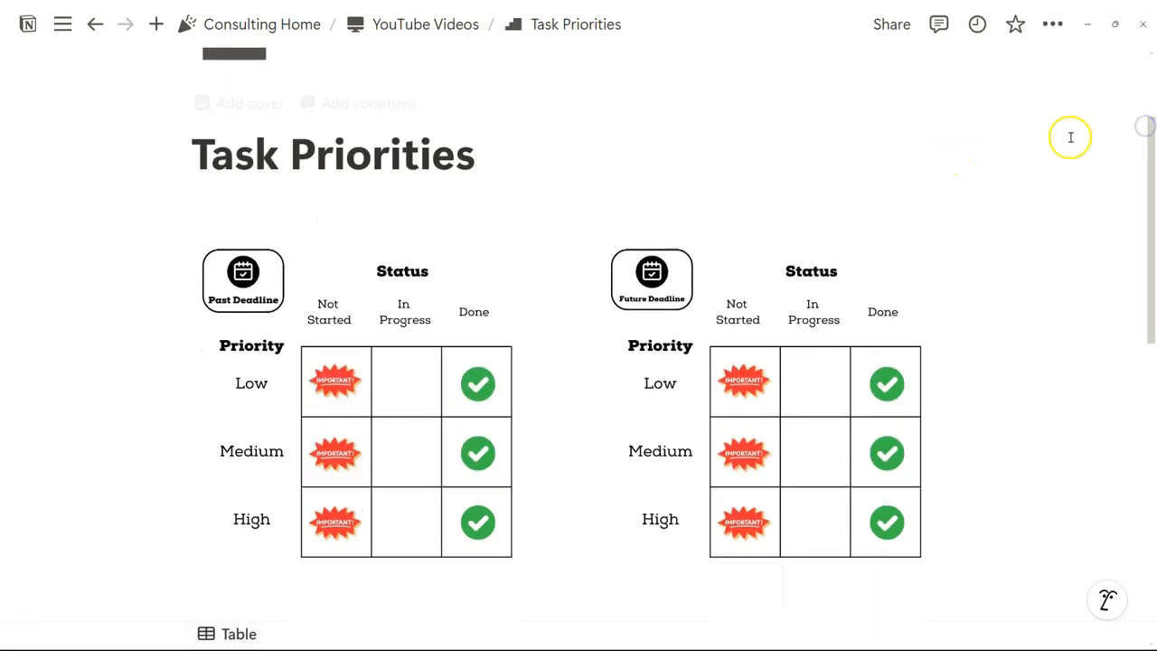
Step: Enlarge the Past Deadline and Future Deadline priority matrices and examine how status and priority combine in each
drag(1146, 131, 1144, 120)
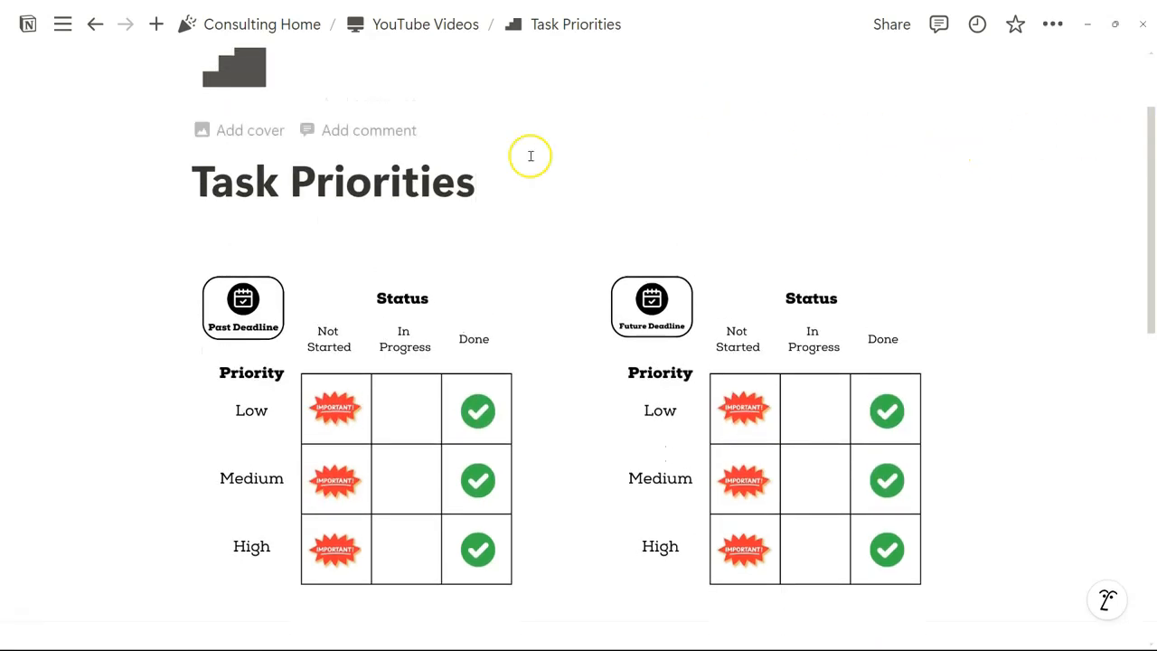
click(363, 415)
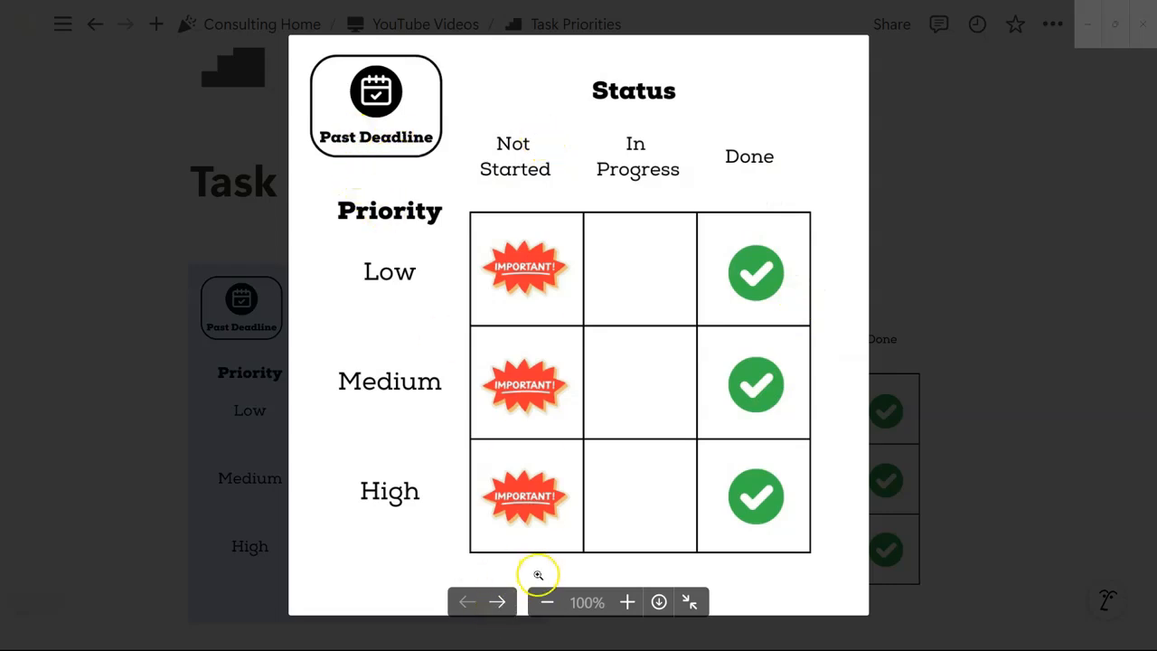
click(497, 602)
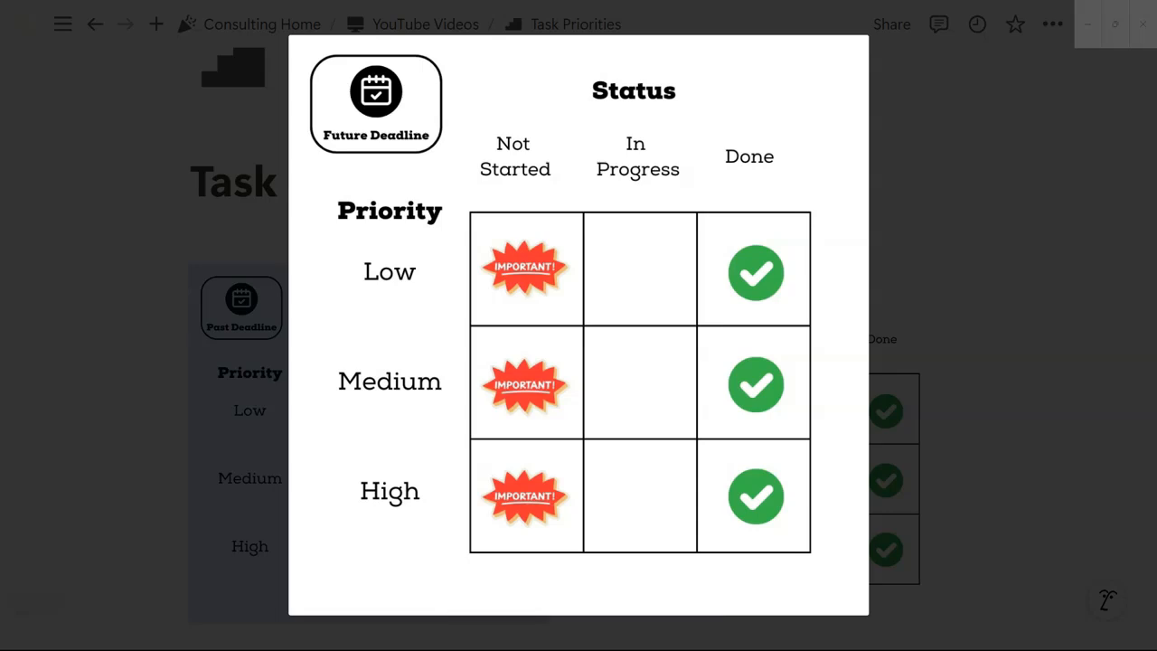
click(1013, 252)
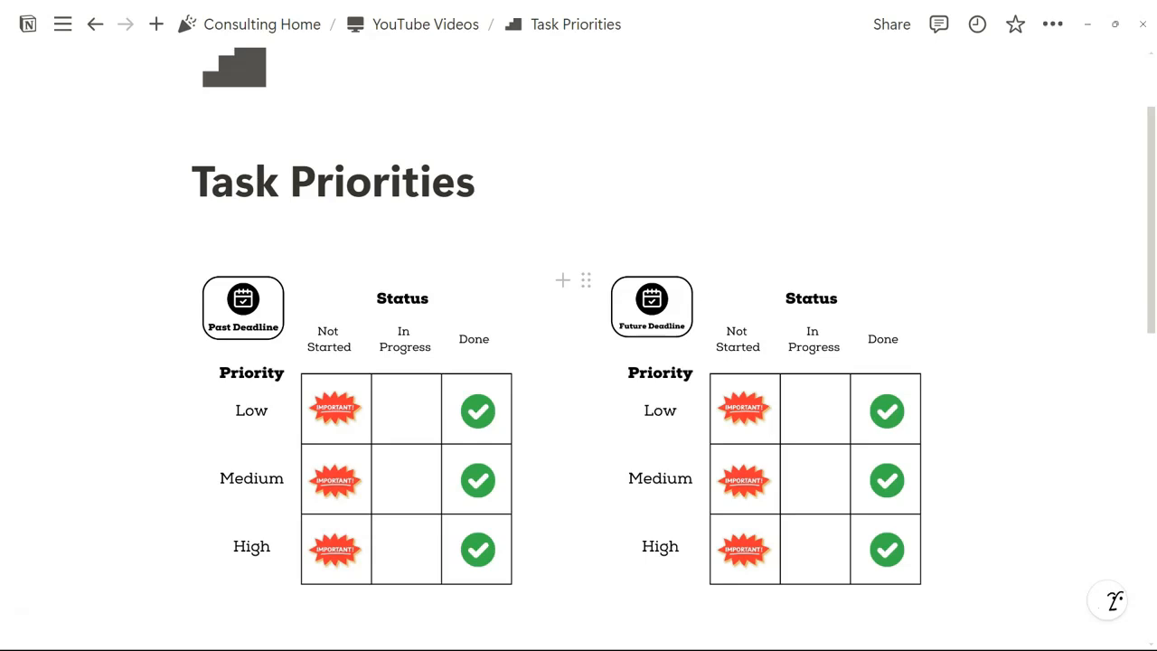
Step: Add a blank row to the Tasks table and review its Priority Level and Status options
drag(1144, 147, 1141, 367)
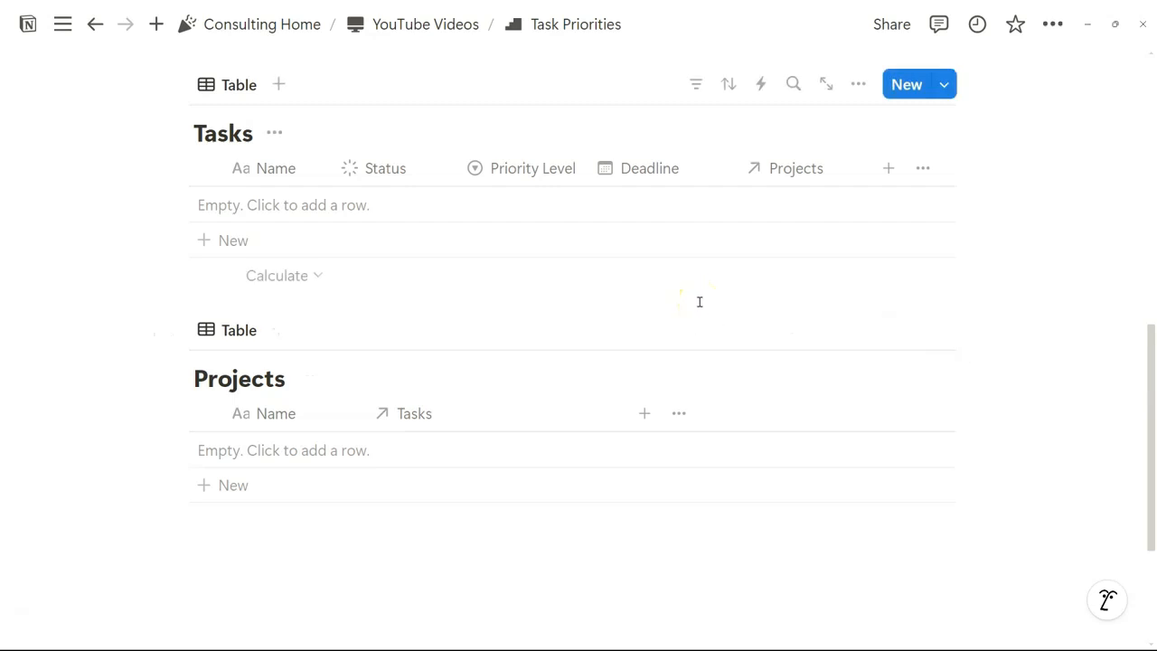
click(665, 274)
click(523, 205)
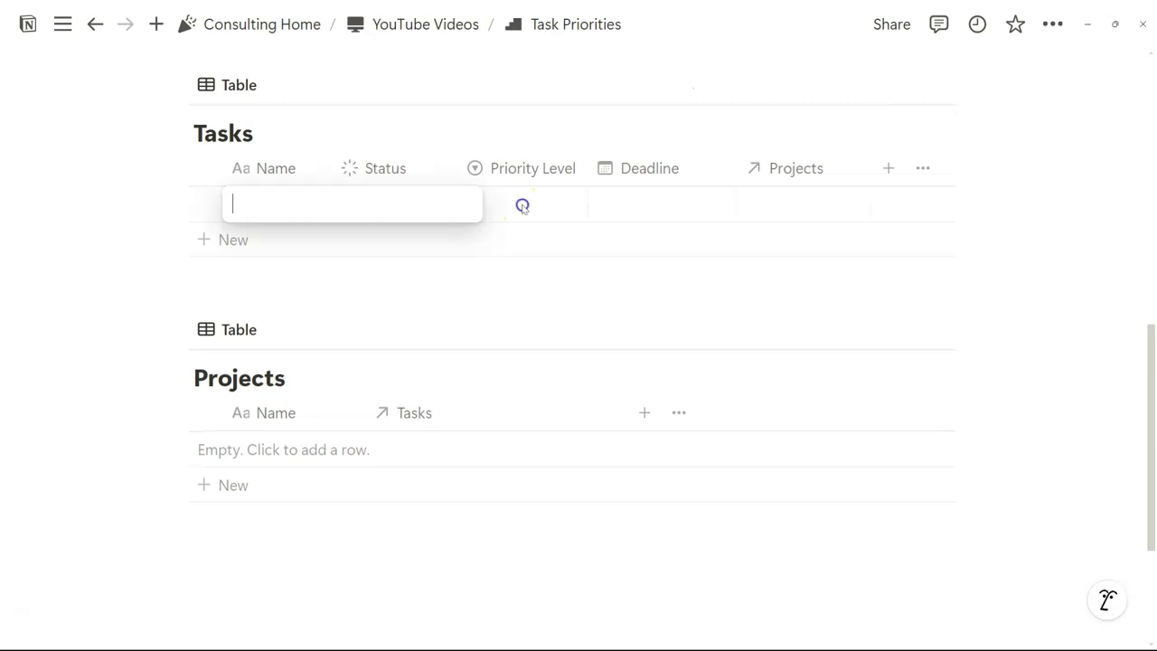
click(522, 205)
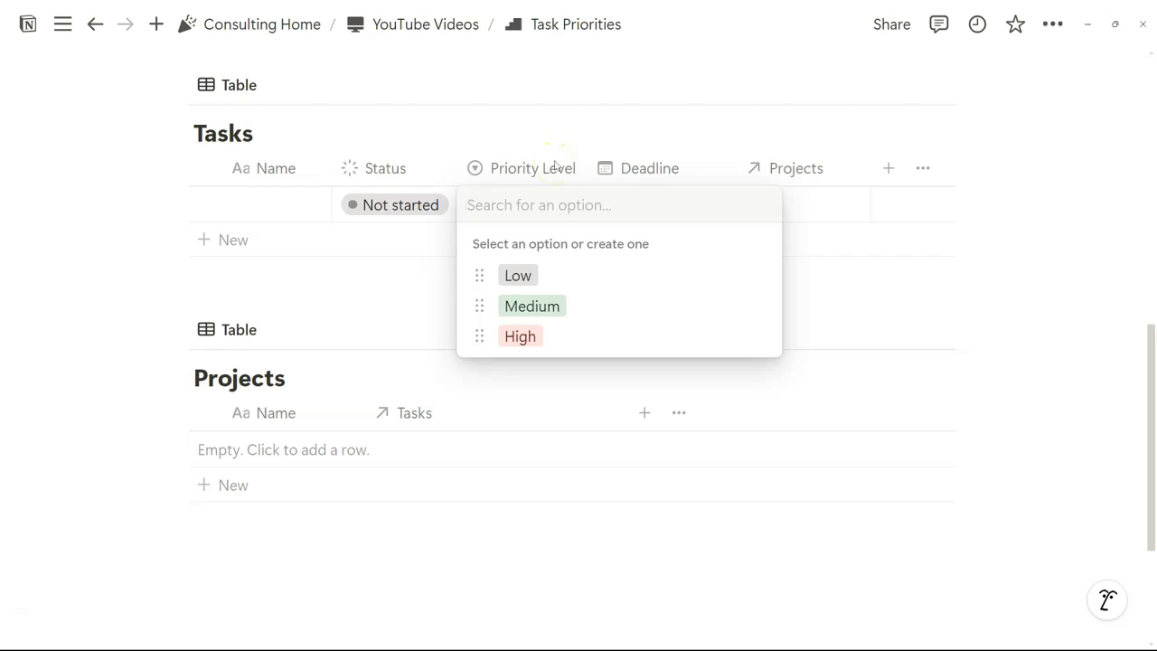
click(434, 206)
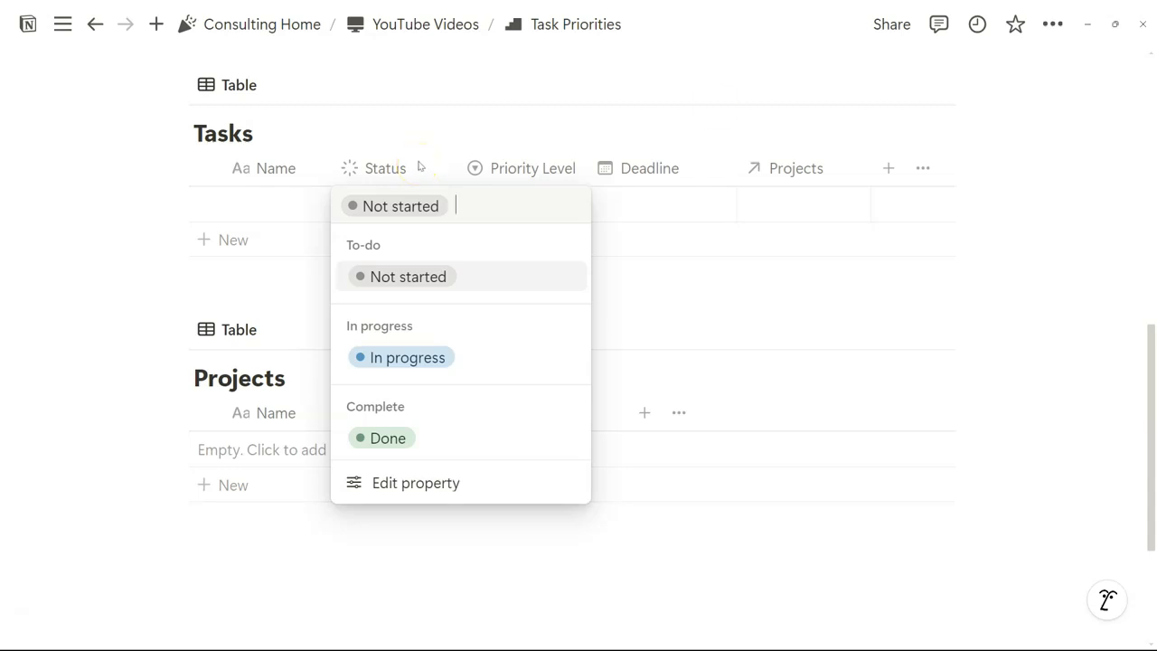
key(Escape)
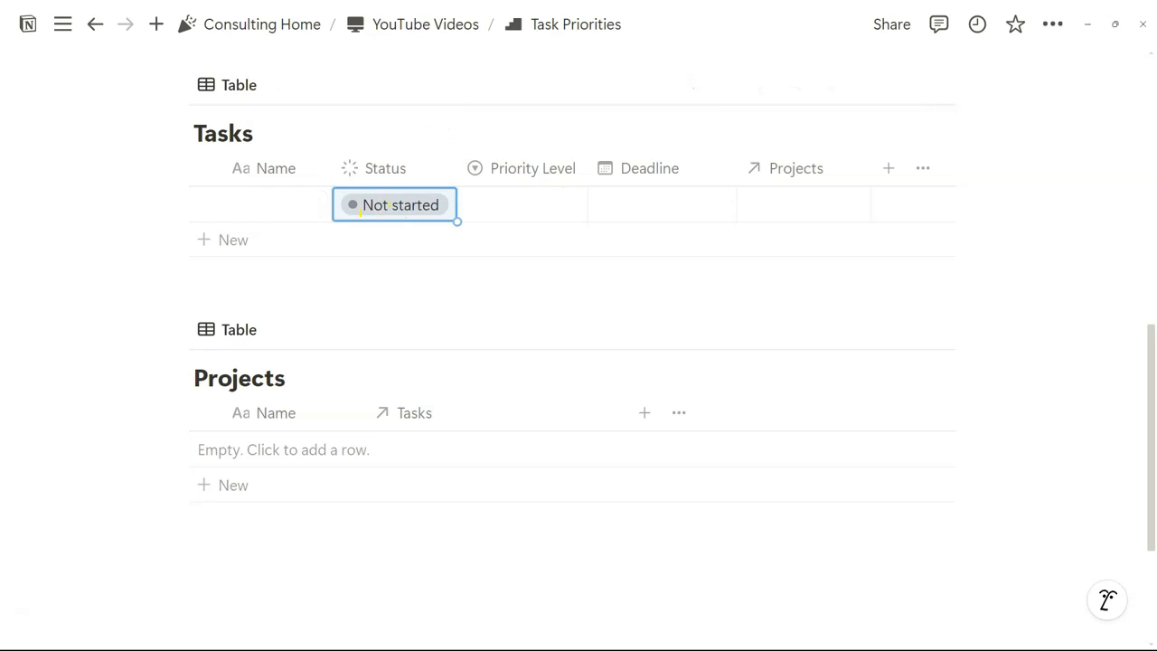
Step: Add a Formula property to the Tasks table and place its column between Deadline and Projects
click(887, 169)
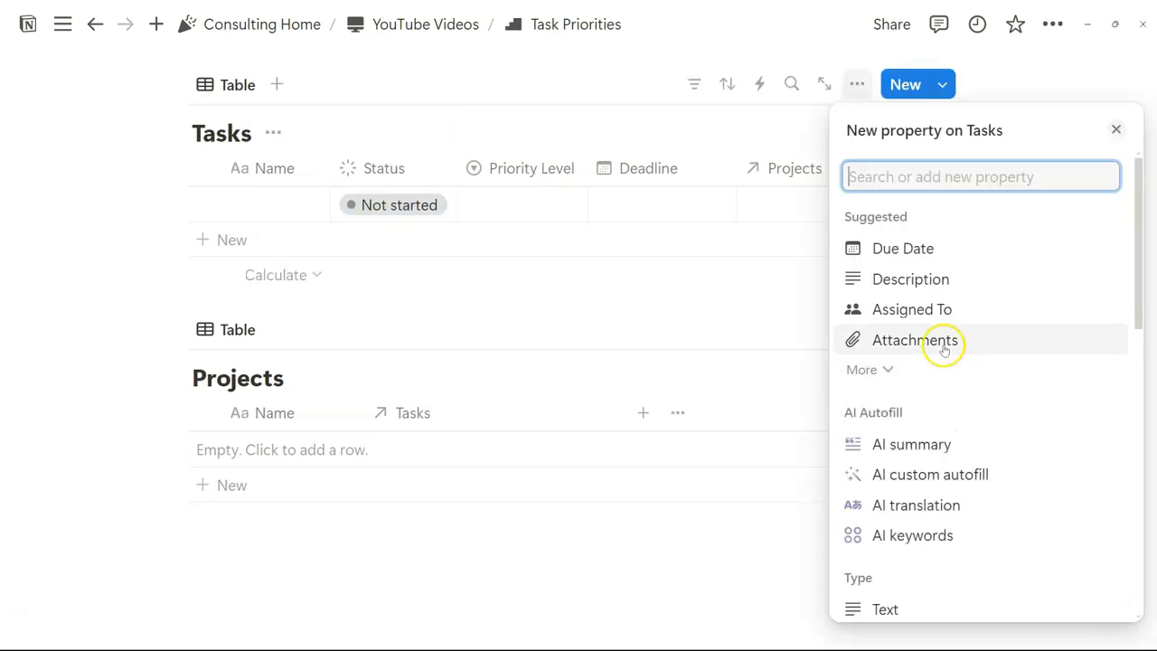
text(for)
click(901, 247)
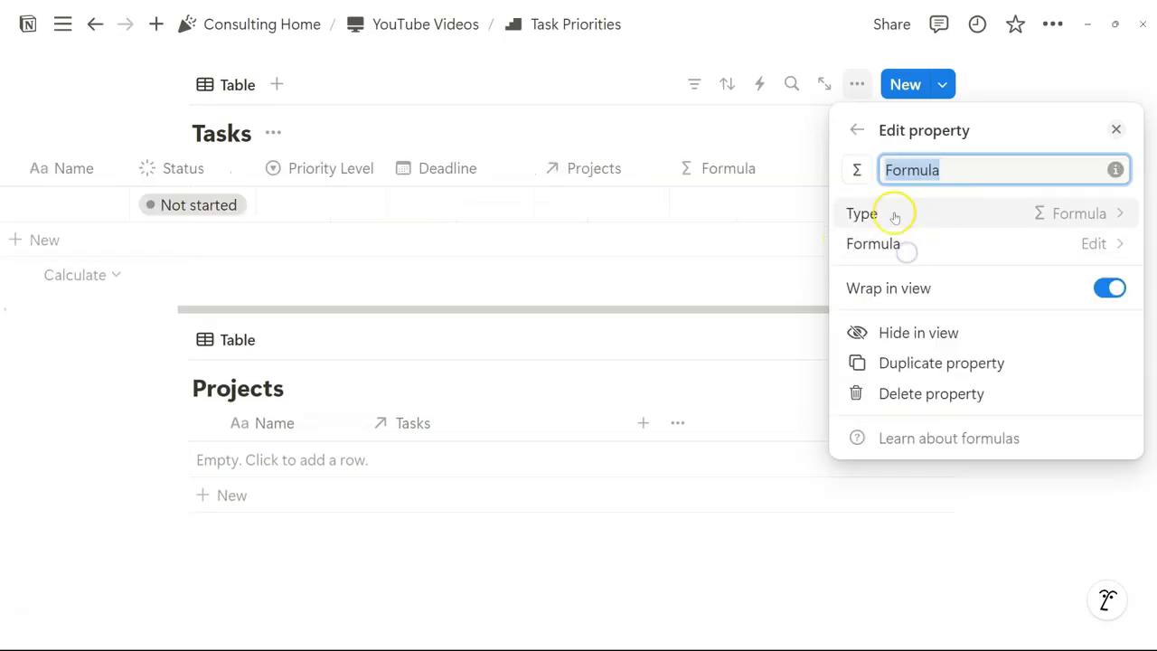
click(785, 145)
drag(702, 168, 597, 220)
Step: Start the Tasks formula with an empty lets() function, leaving a blank line between its parentheses
click(597, 221)
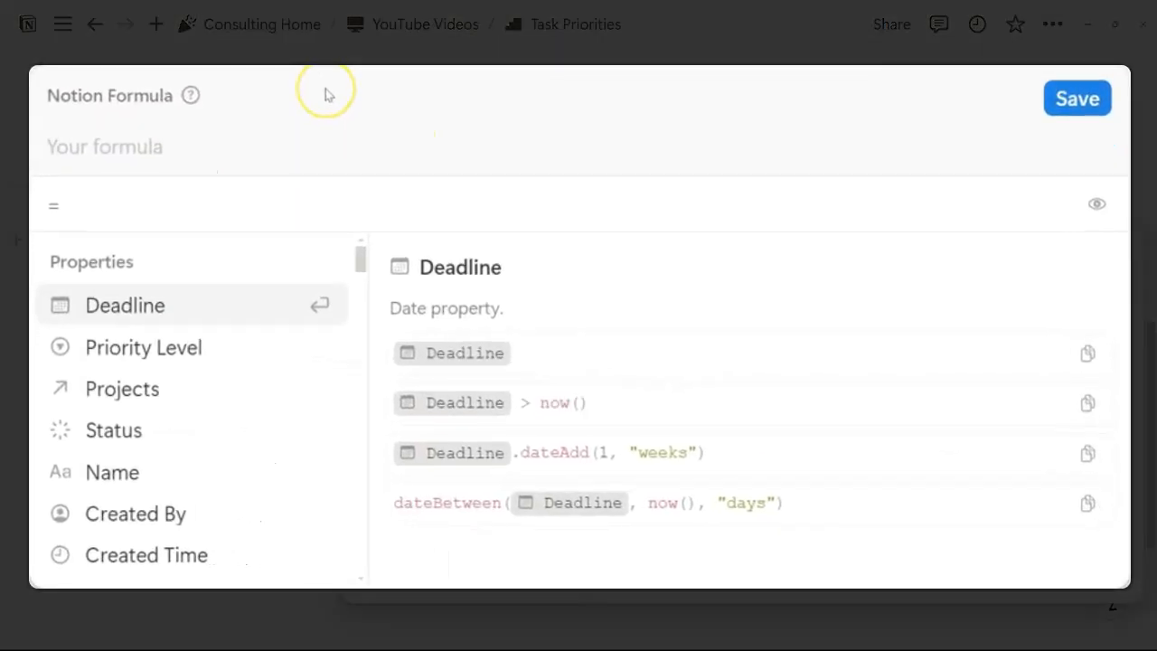
text(lets()
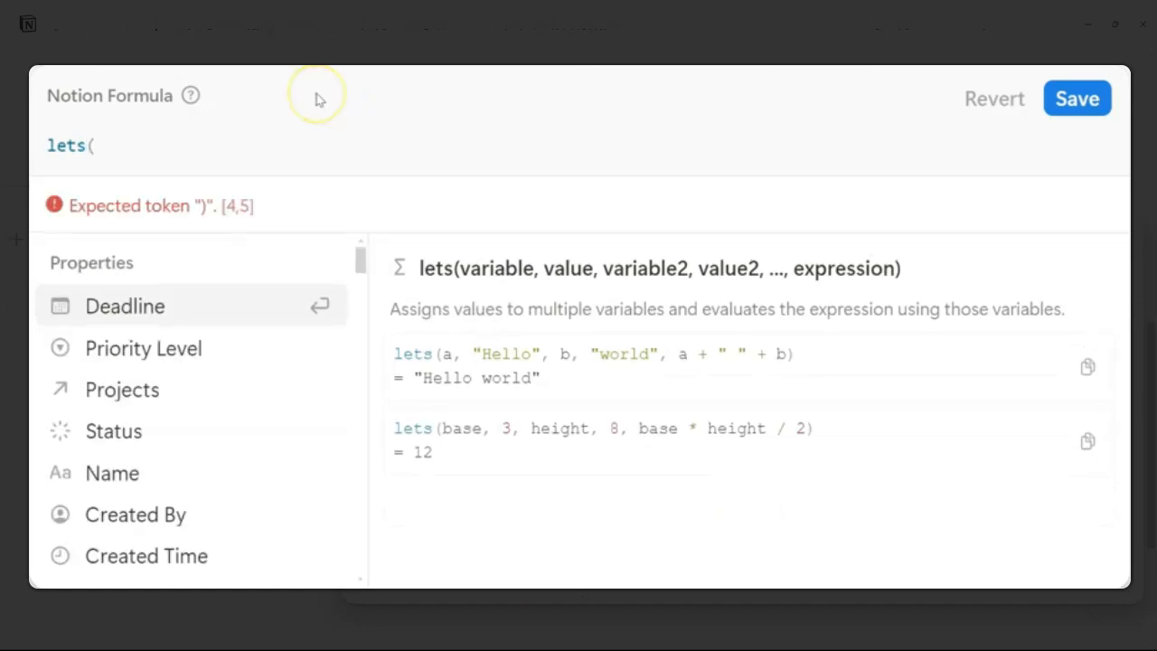
key(shift+Return)
key(shift+Return)
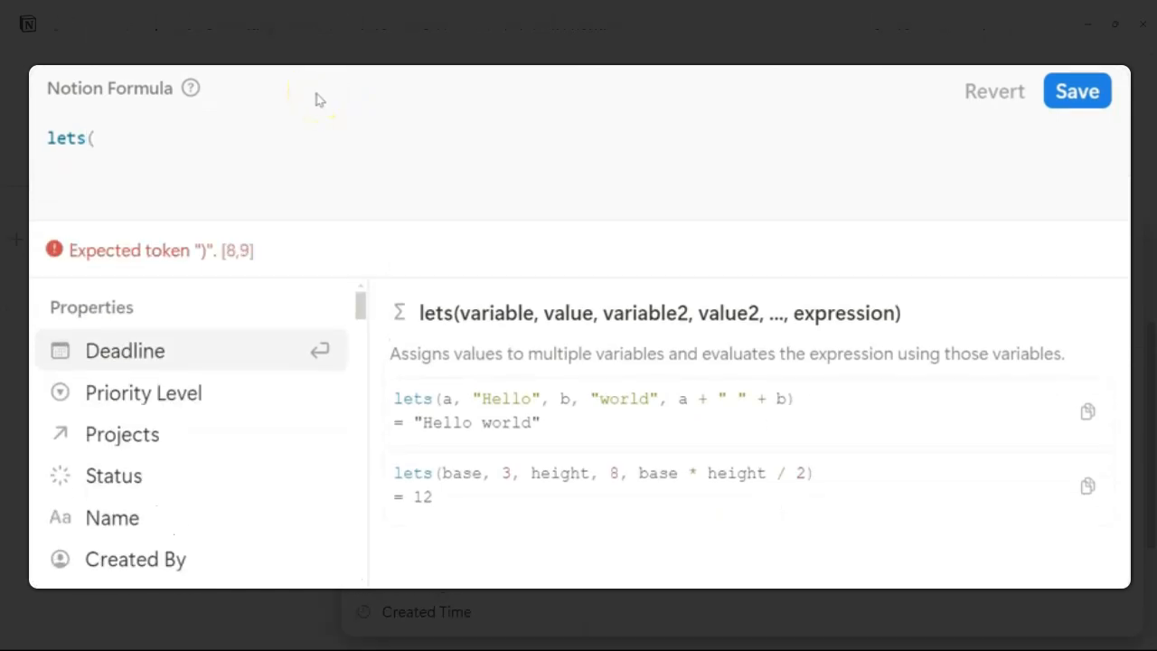
text())
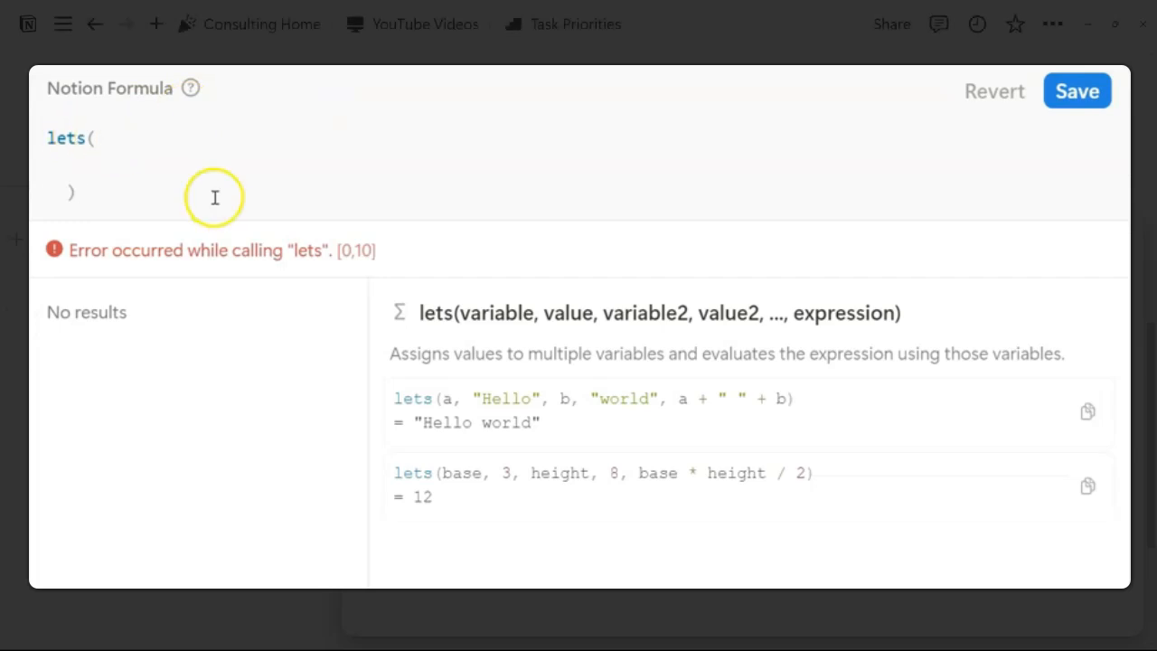
Step: Define the variable upcoming inside lets() as the Deadline property > now(), ending with a comma
click(136, 133)
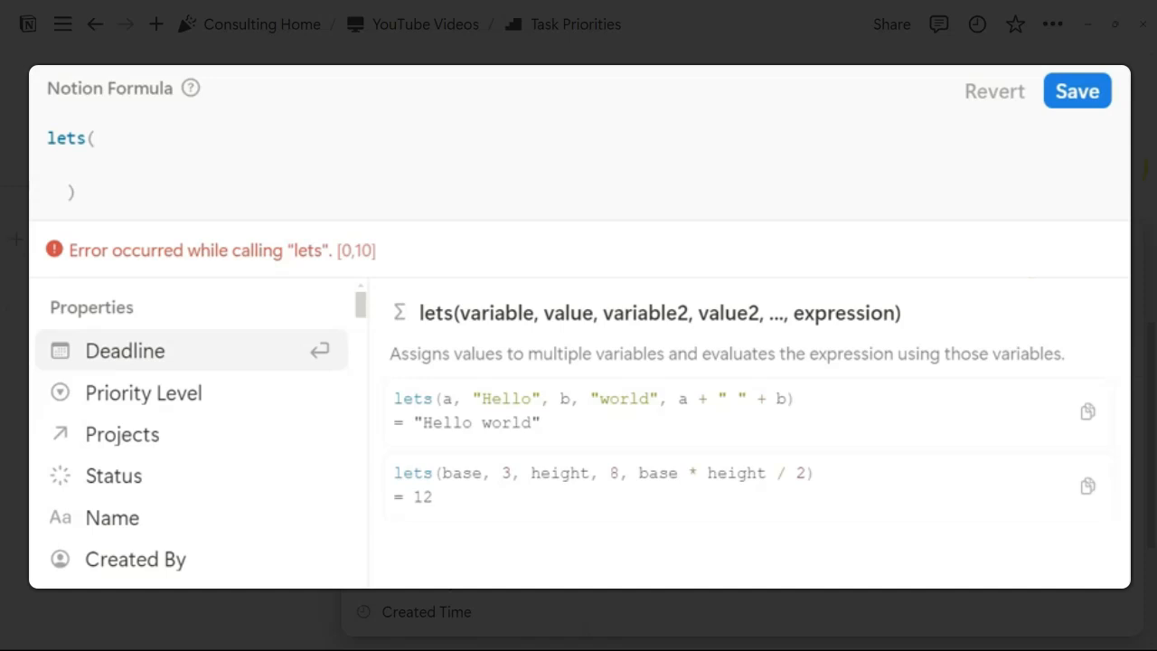
click(189, 136)
text(upcoming)
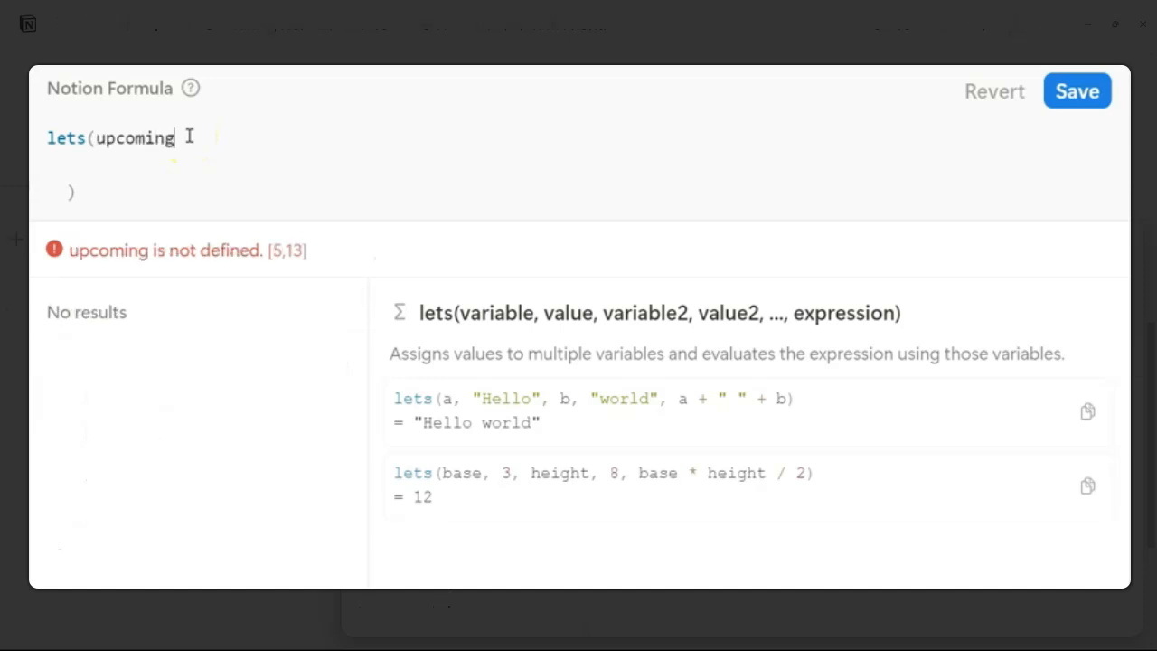
text(,)
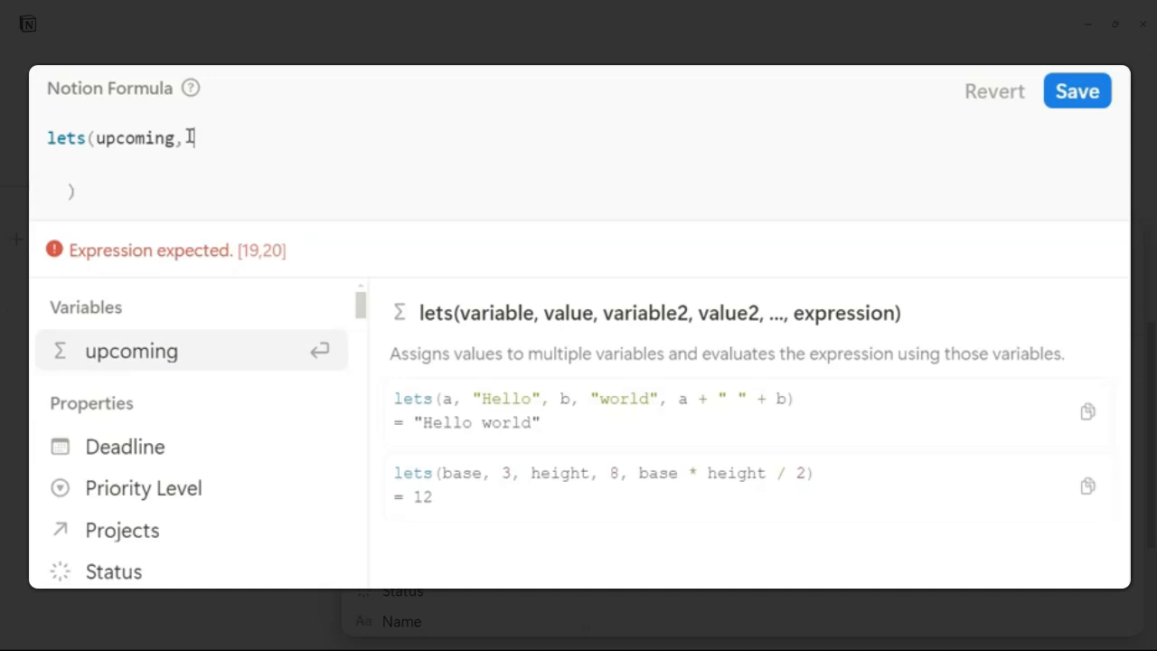
text(dead)
click(179, 352)
text(> now()
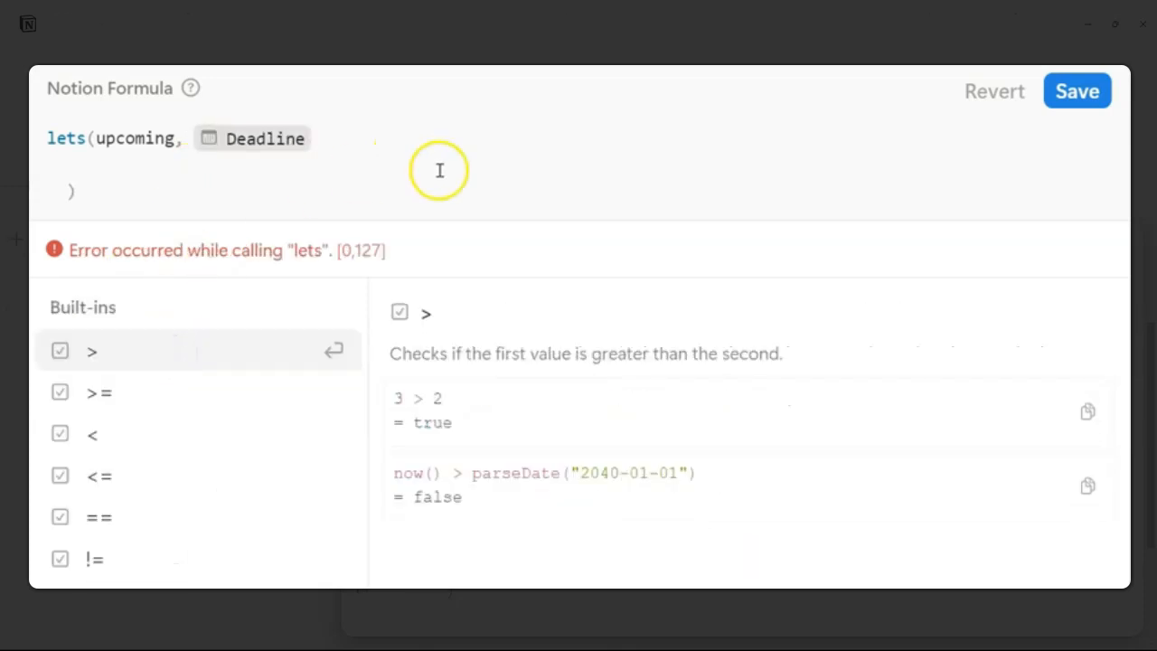
text(),)
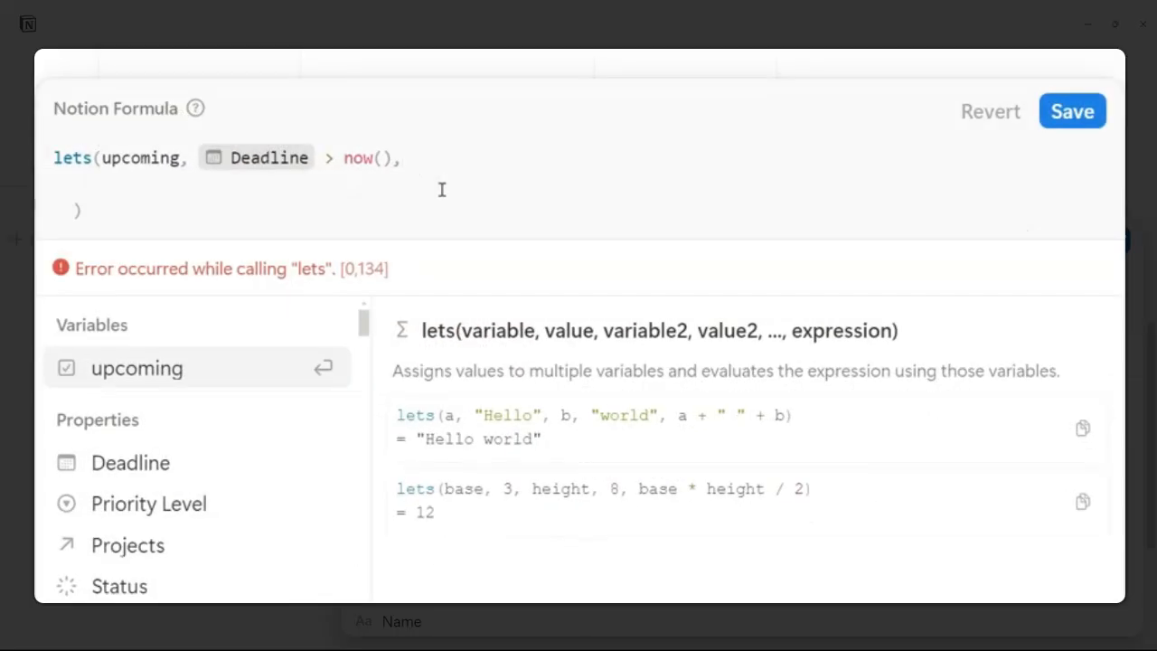
Step: Define a second variable, pastdue, on its own line as the Deadline property < now(), ending with a comma
key(shift+Return)
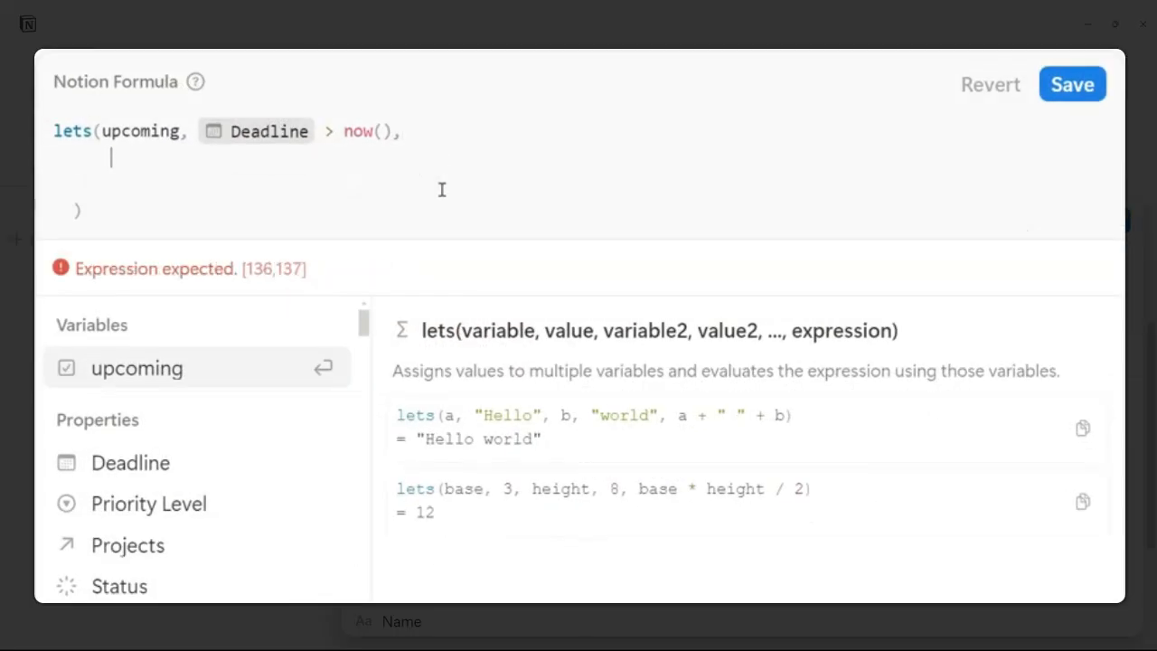
text(pastdue)
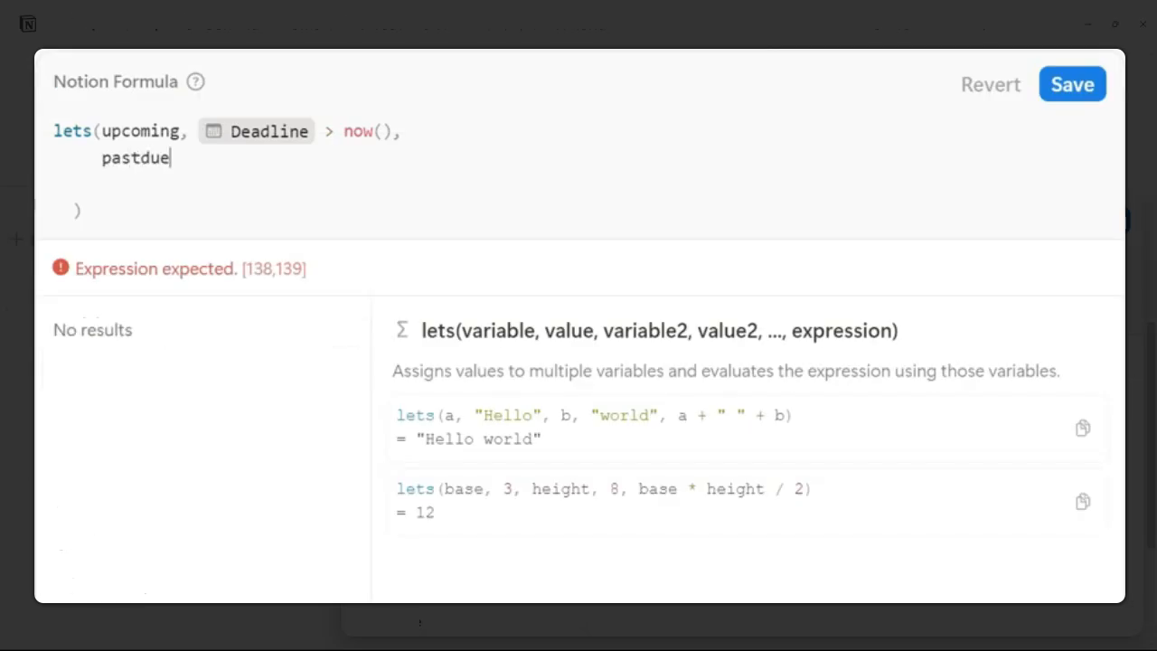
text(, )
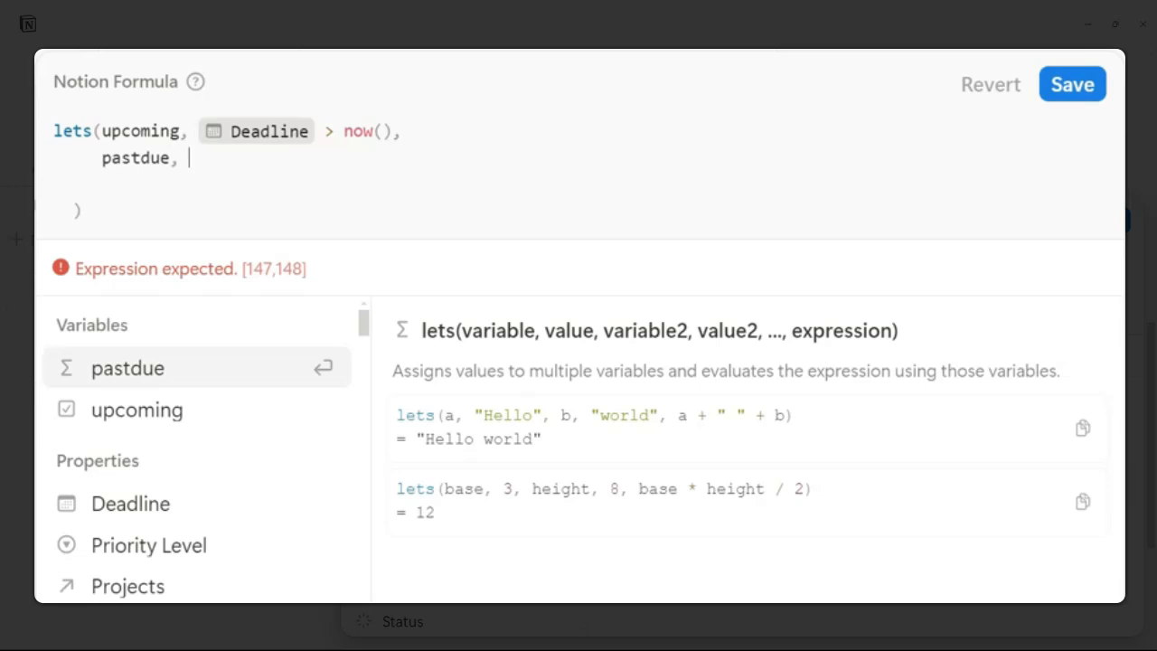
text(deadline)
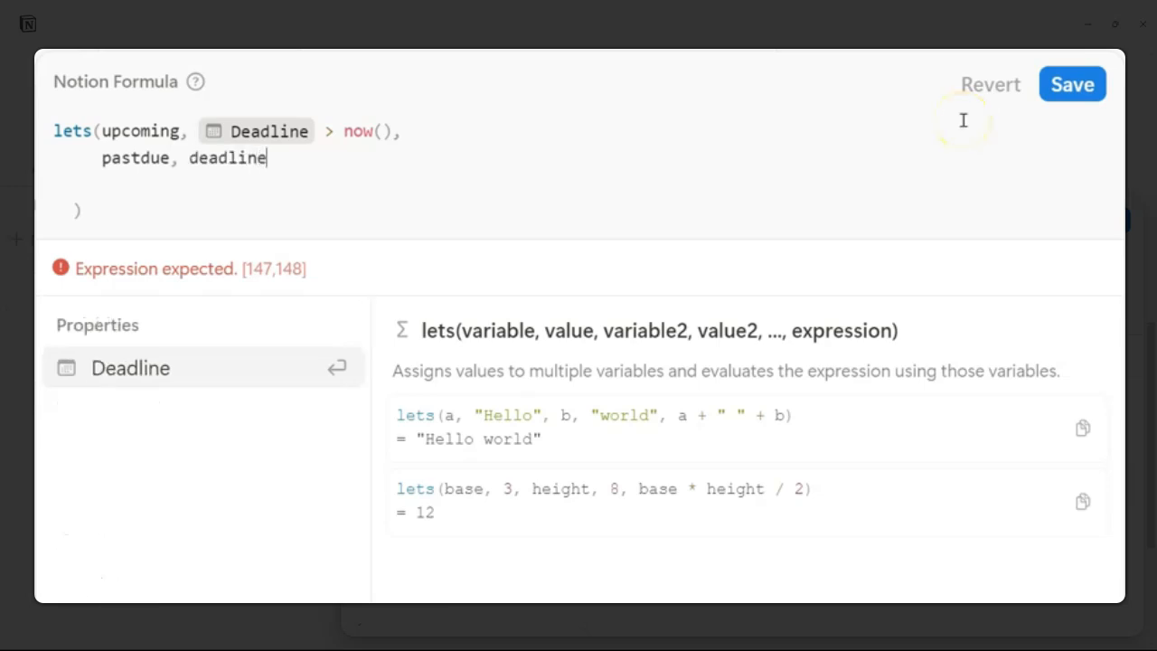
click(134, 378)
text(< now(),)
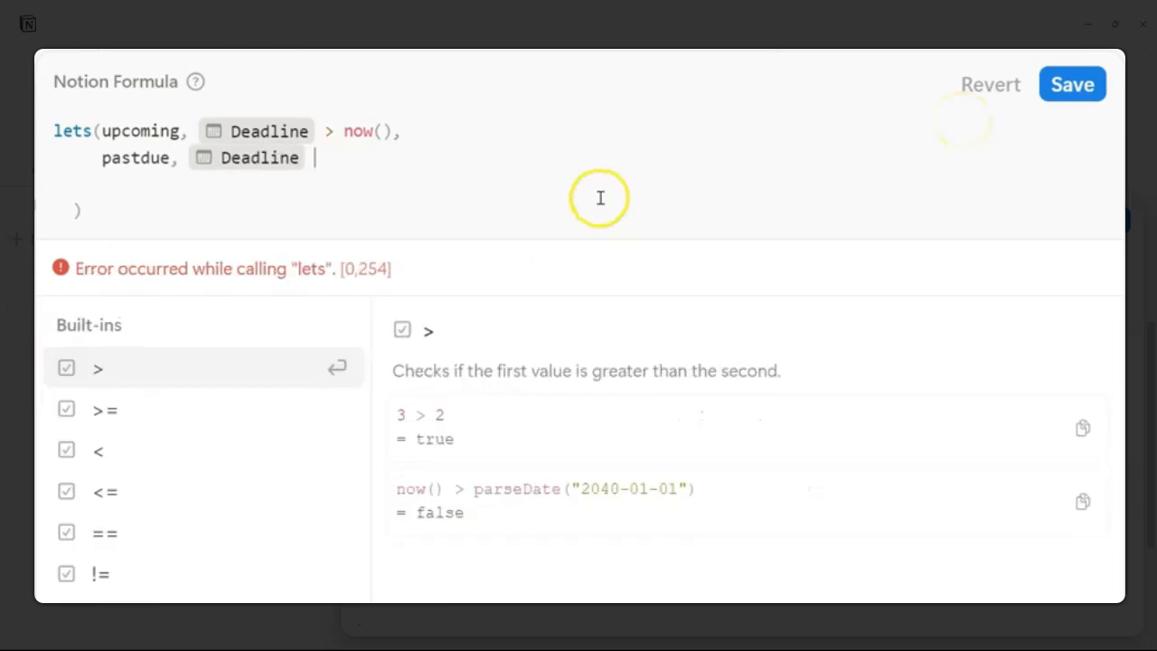
Step: Make upcoming the output expression below the variable definitions and save the formula
key(Return)
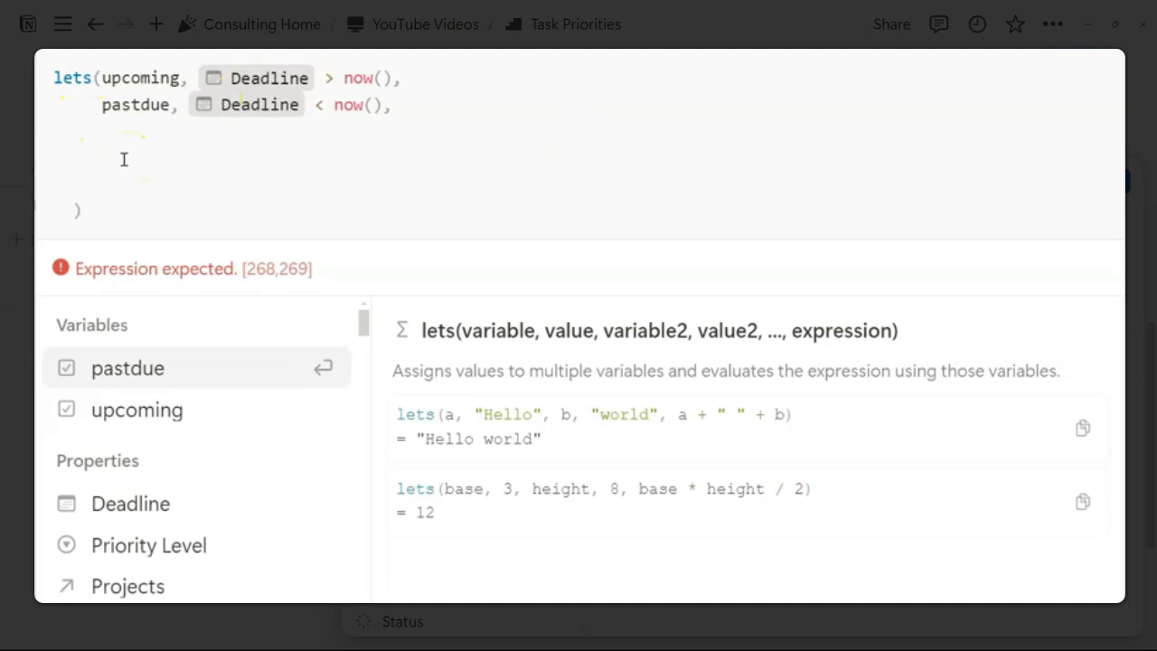
text(upcoming)
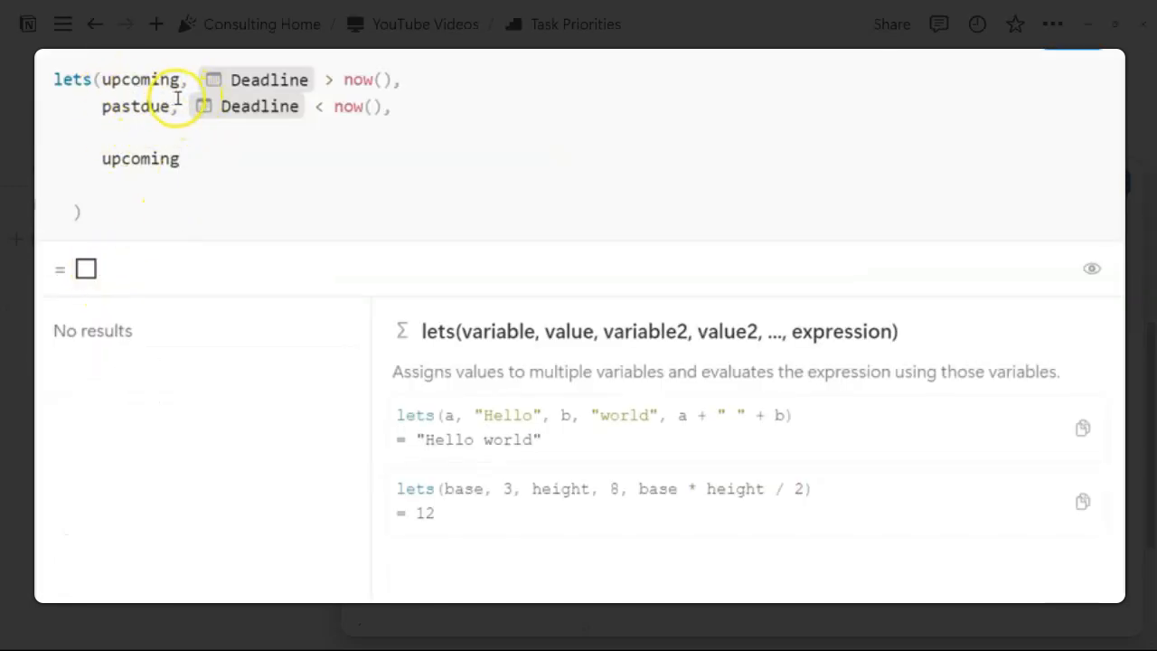
drag(106, 160, 198, 157)
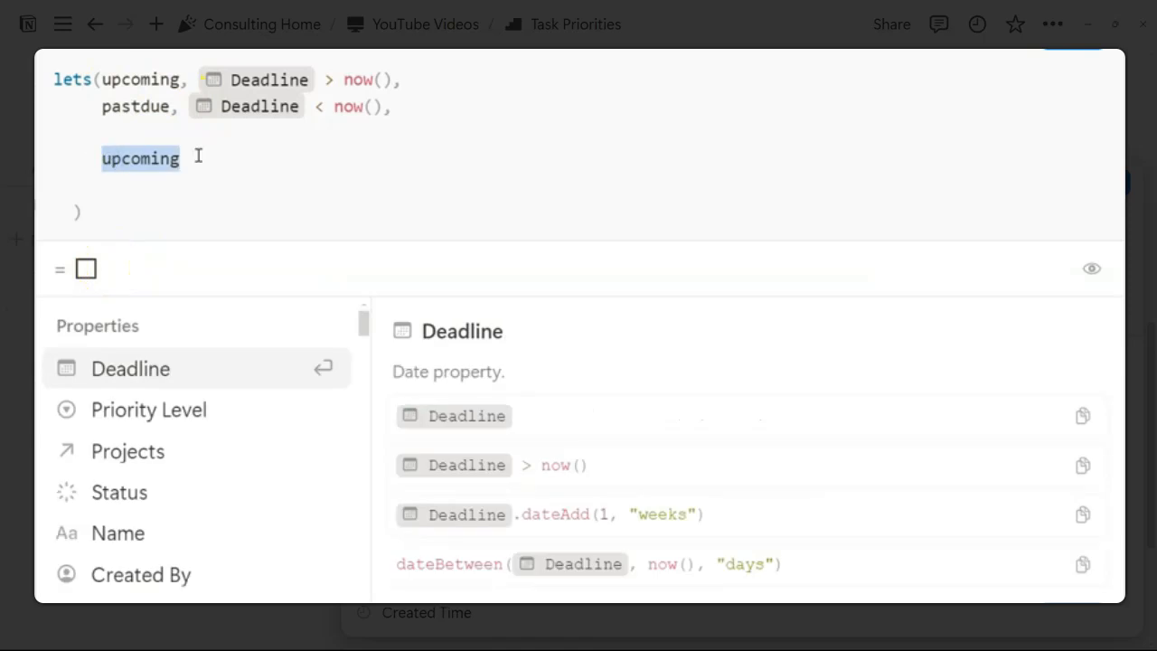
drag(396, 79, 200, 77)
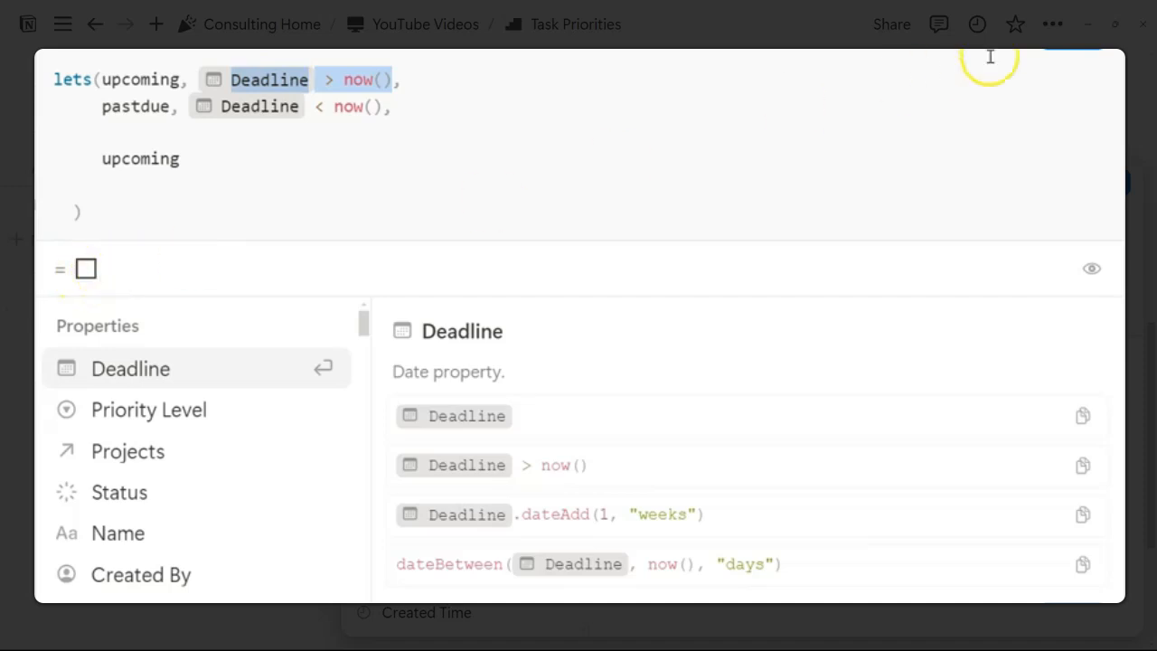
click(1072, 56)
Step: Set the blank task's Deadline to September 27, 2024 to test the formula
click(594, 211)
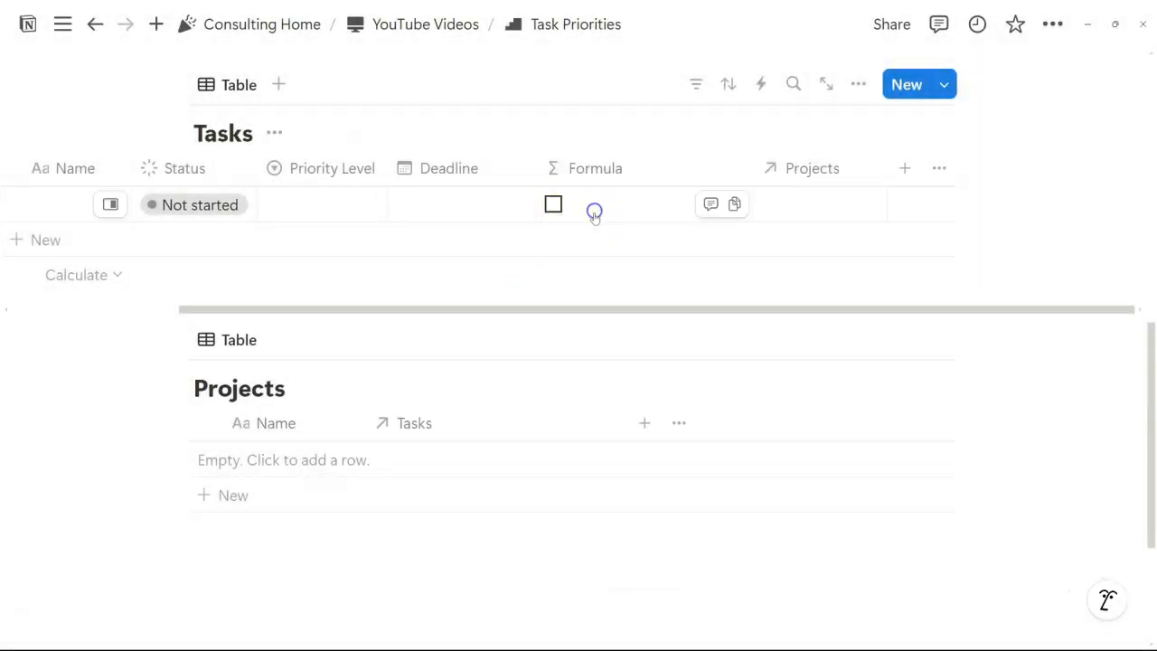
click(292, 237)
click(493, 213)
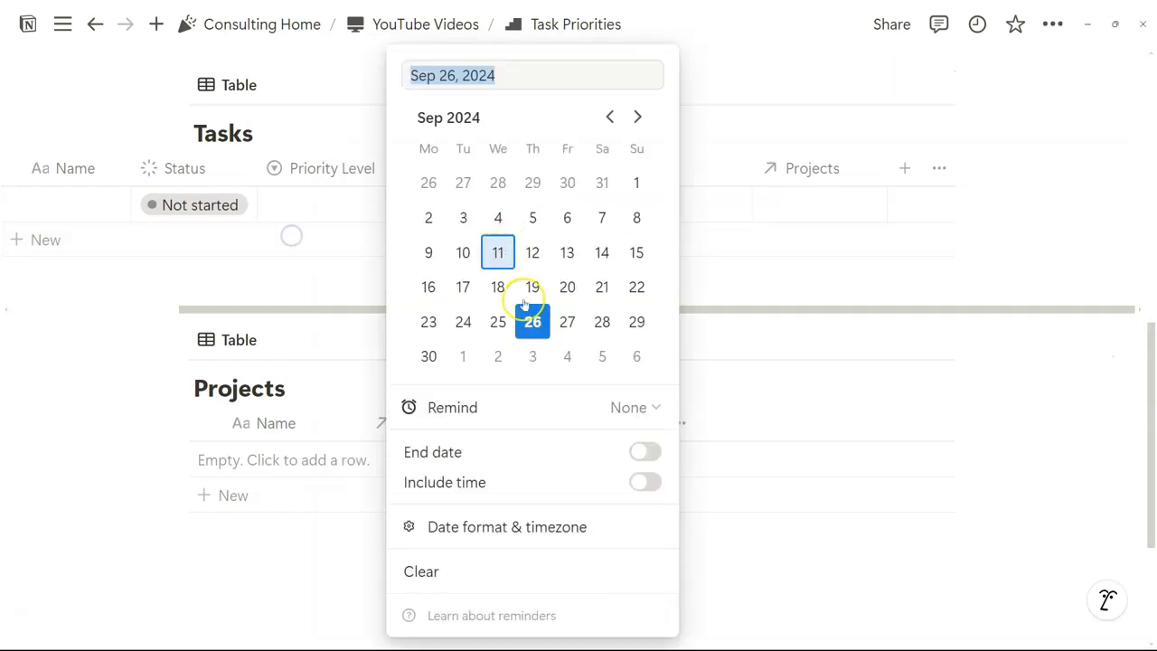
click(567, 326)
click(312, 233)
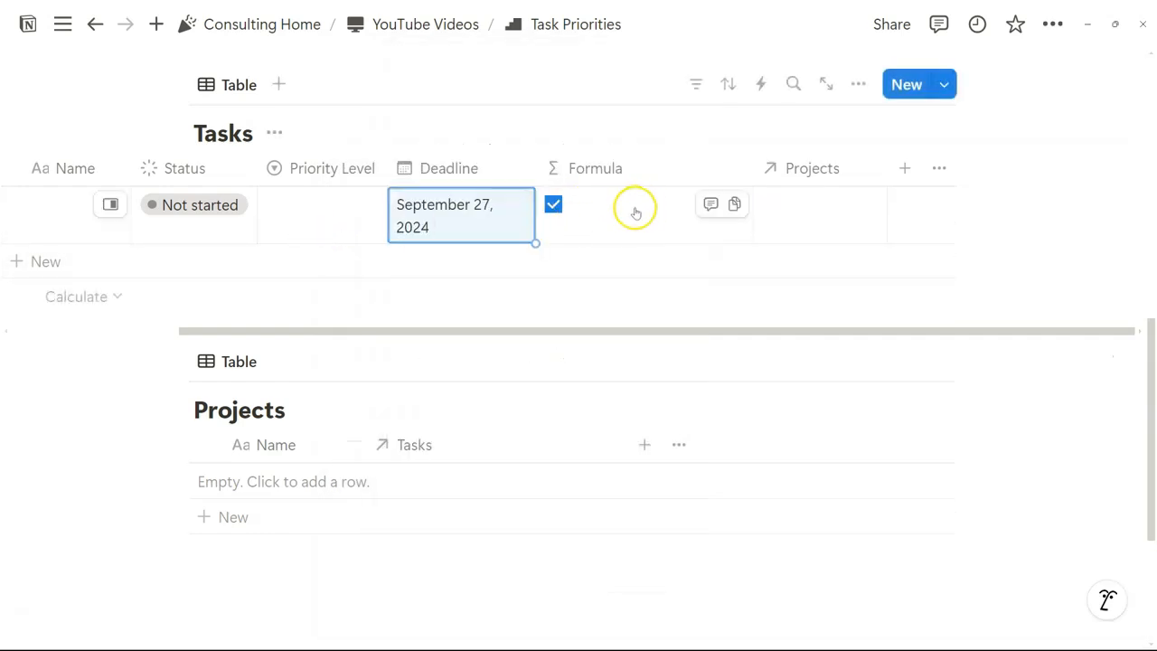
Step: Define a third variable, notstarted, on its own line below pastdue as Status == "Not started", ending with a comma
click(606, 212)
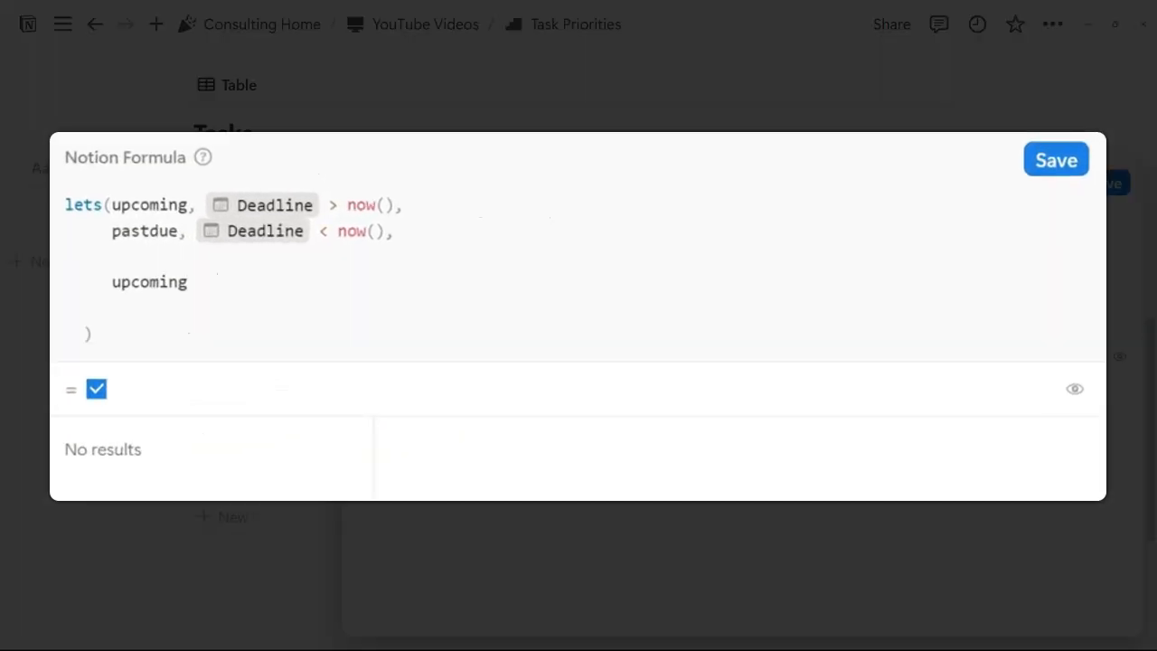
click(318, 250)
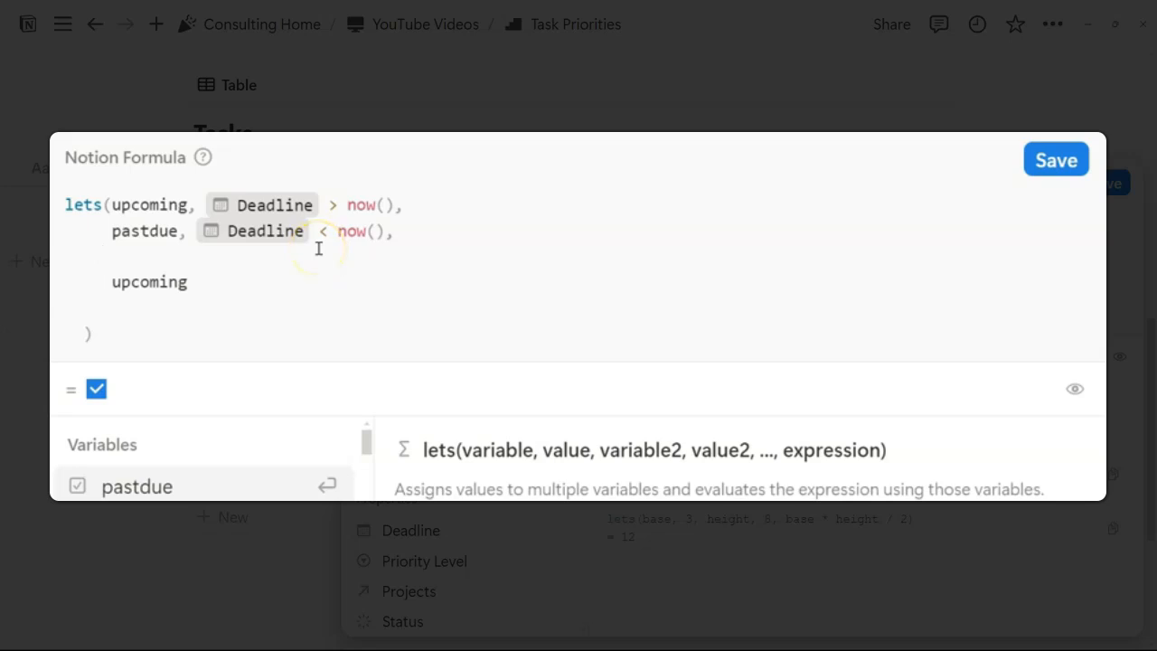
text(notstarted,)
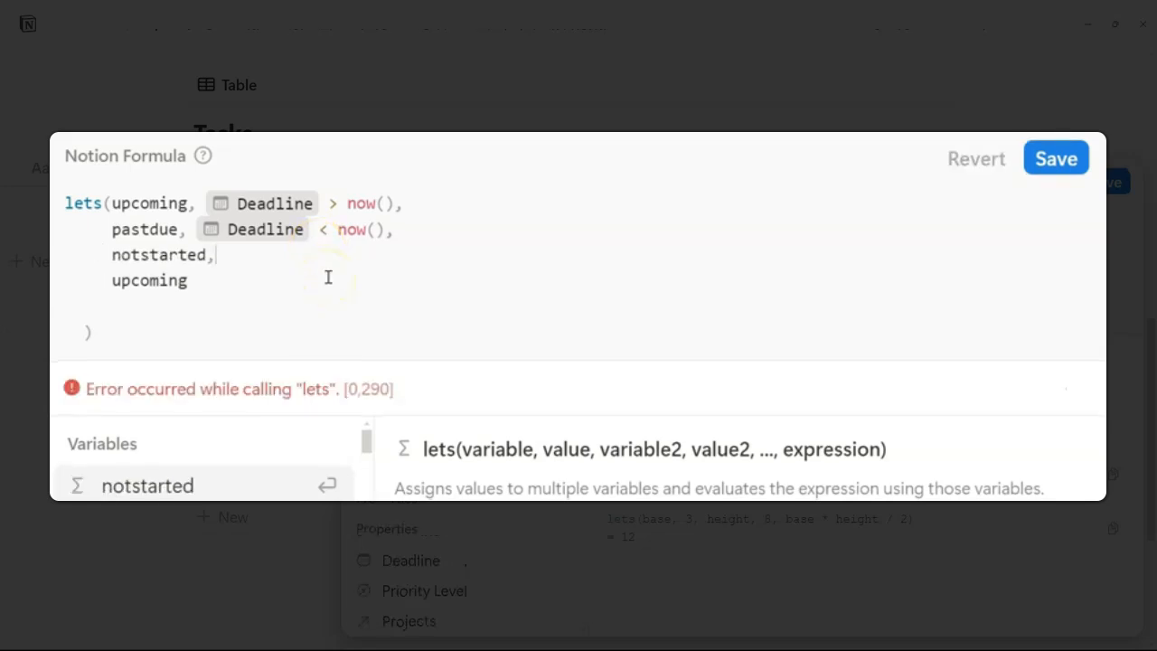
text(statu)
key(Return)
text(== )
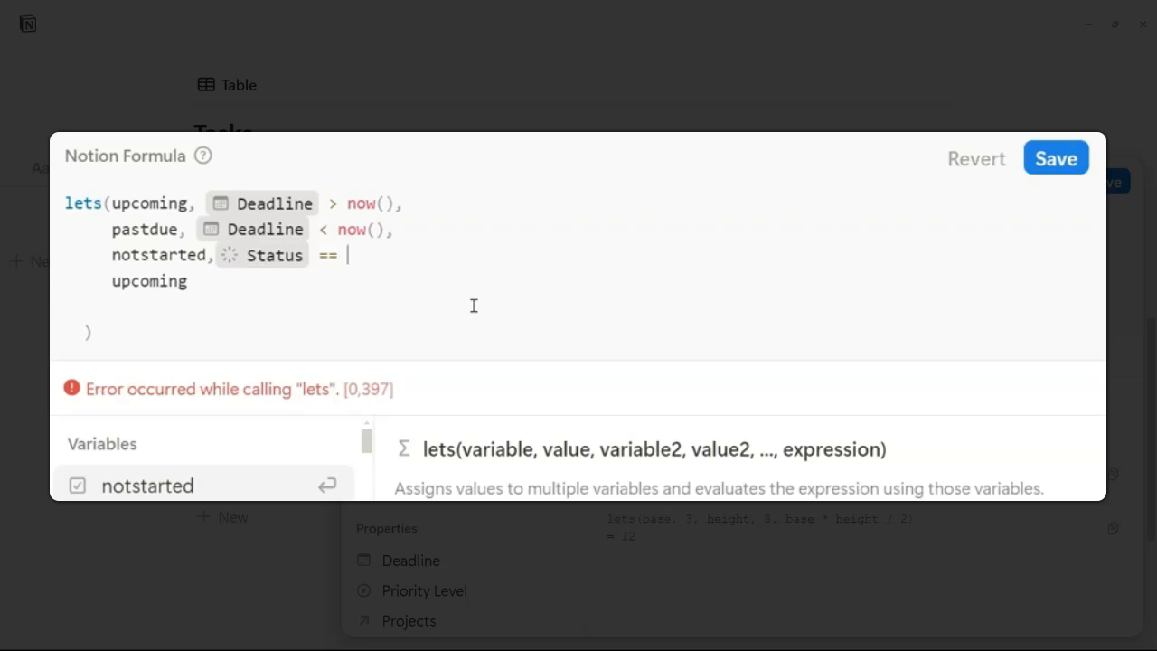
text("Not started")
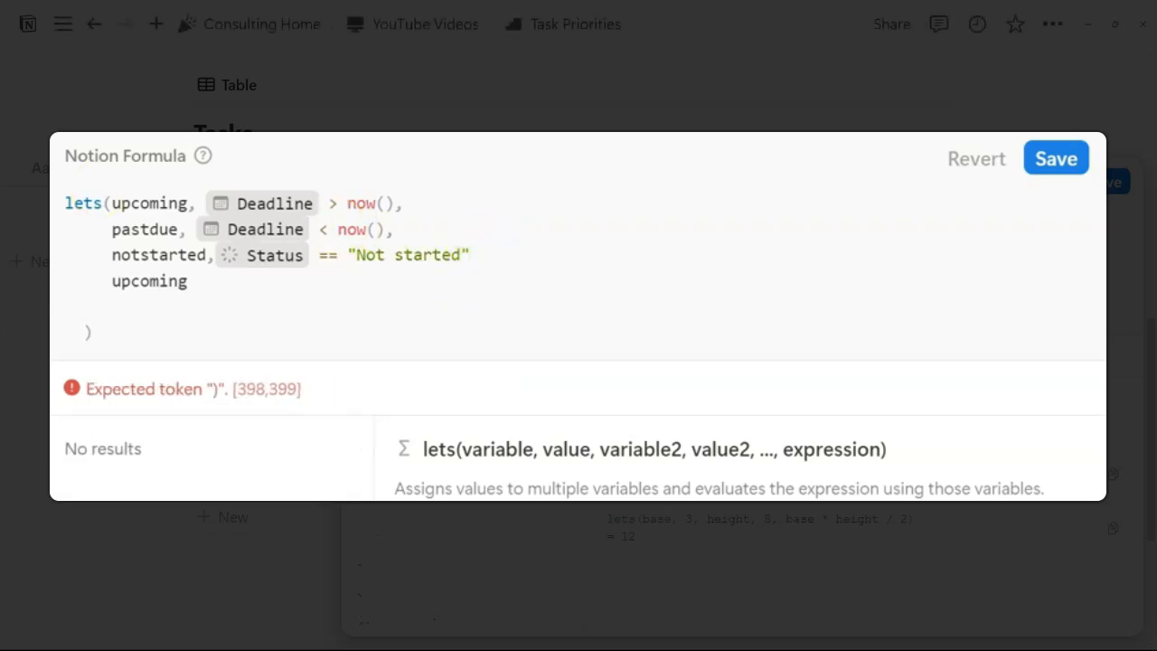
text(,)
Step: Replace the output expression with notstarted and save the formula
double_click(108, 281)
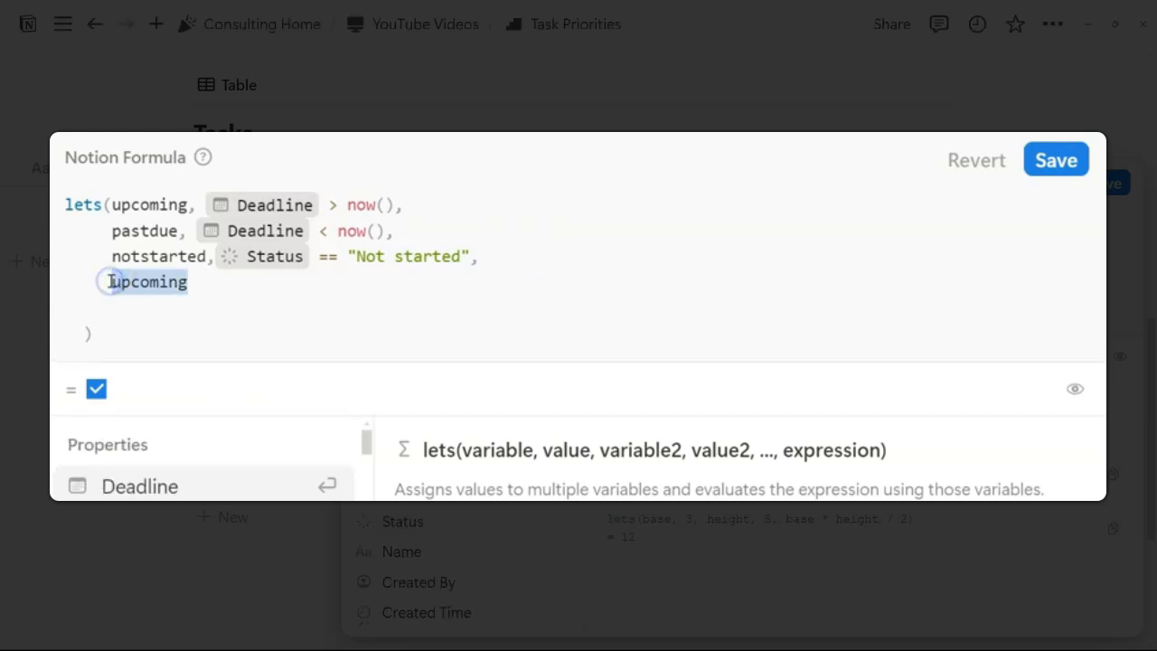
text(notstarted)
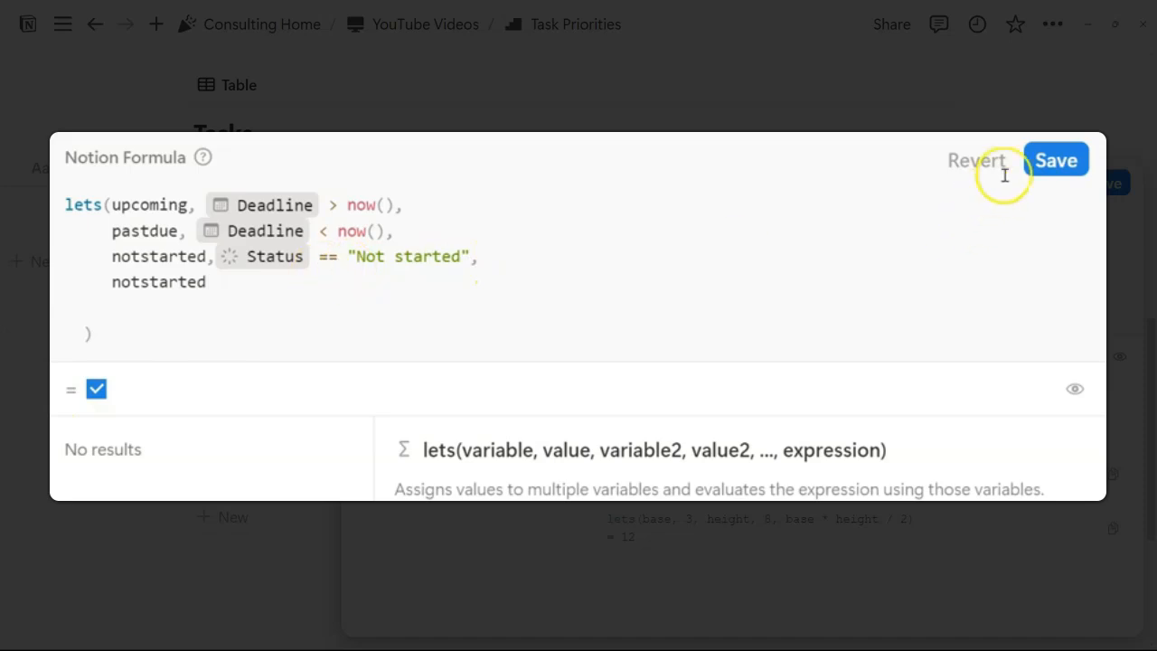
click(1040, 163)
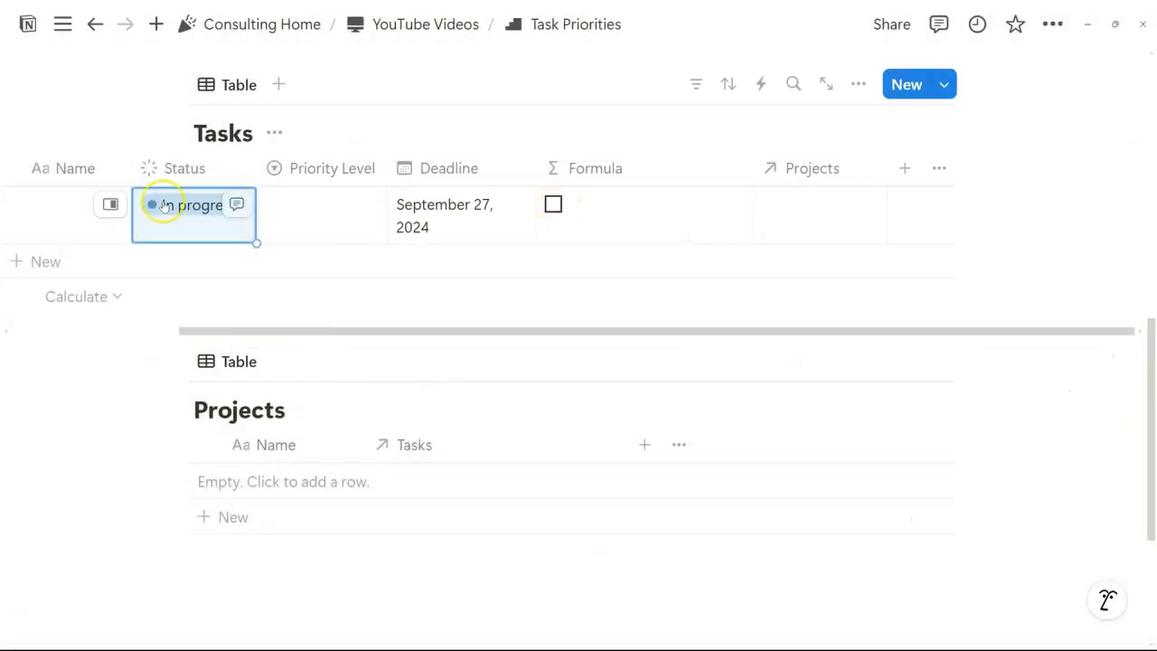
Step: Set the blank task's Status to Not started and reopen its formula for editing
click(163, 203)
click(202, 276)
click(573, 207)
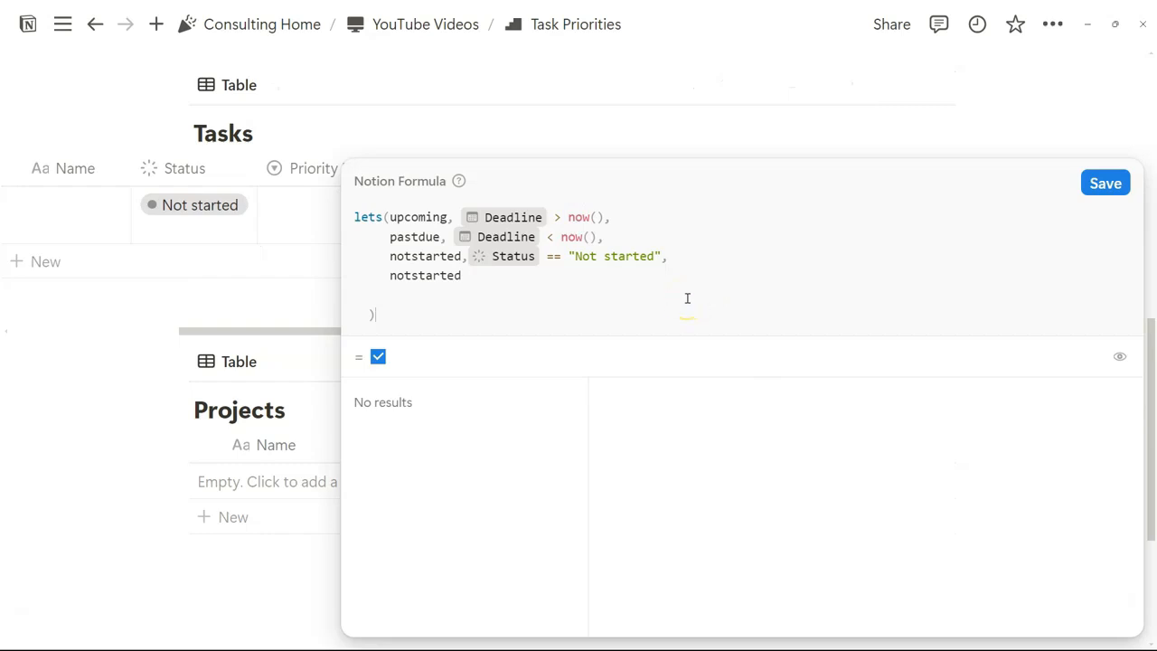
click(682, 304)
drag(669, 255, 390, 217)
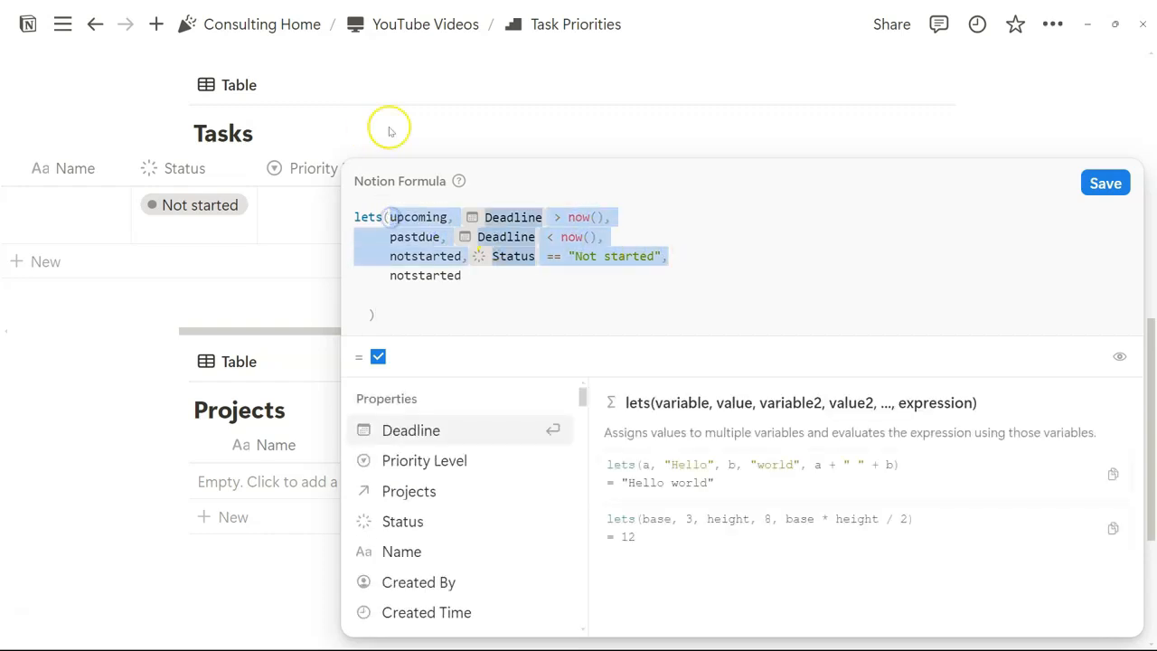
click(330, 137)
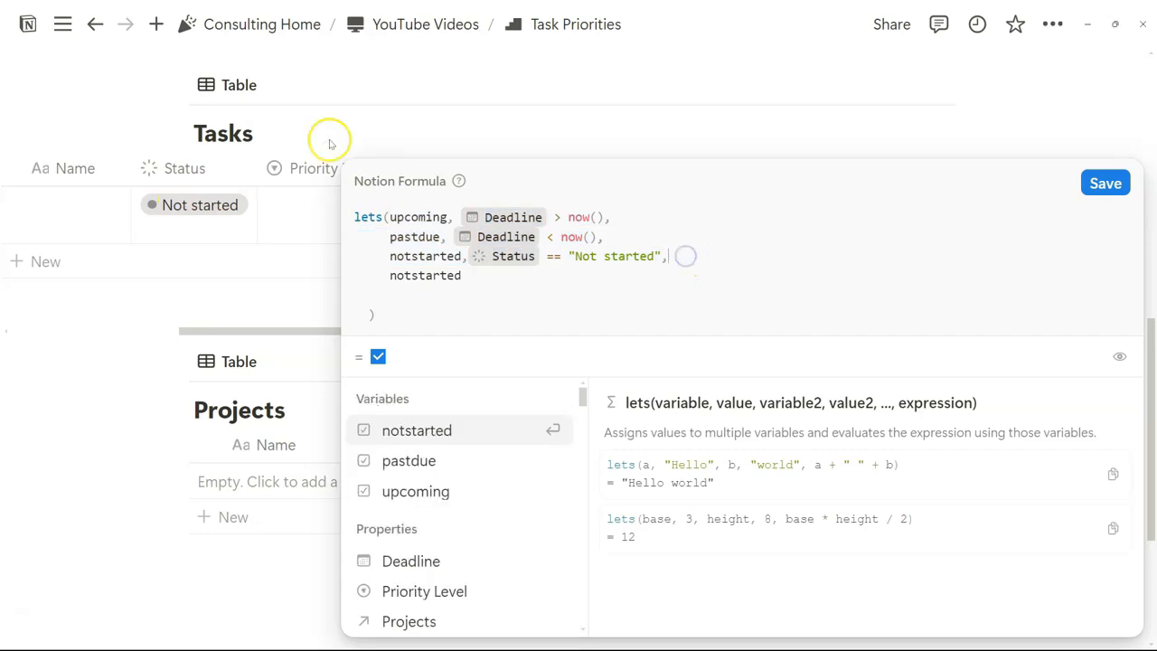
click(323, 207)
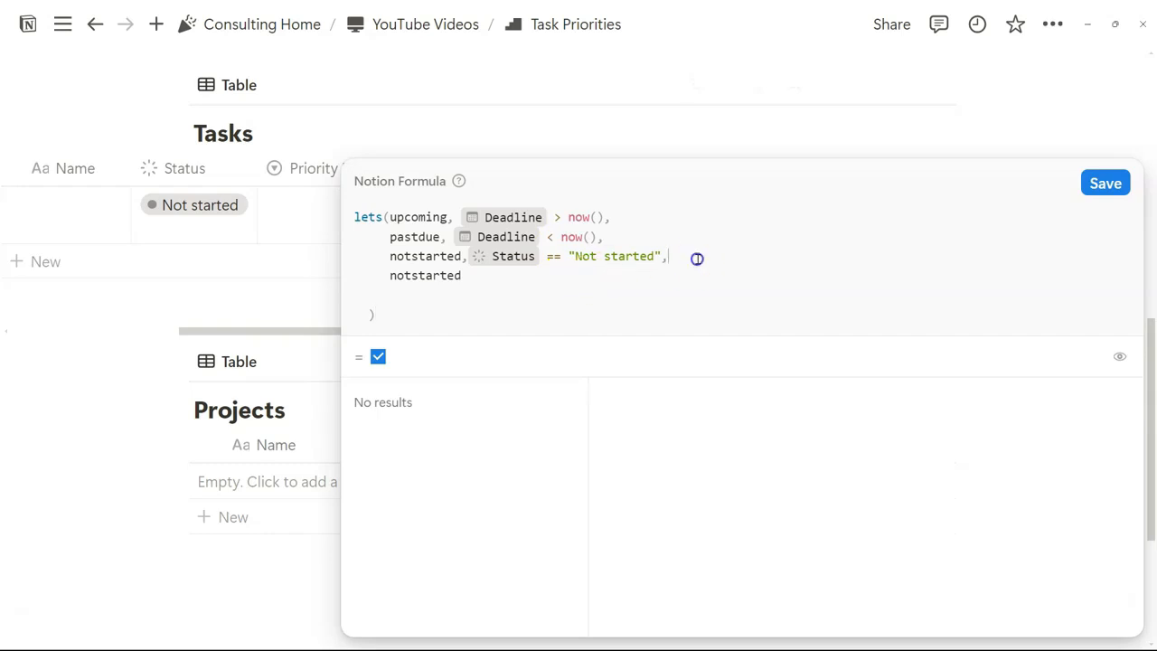
Step: Start a fourth variable named priority, followed by a comma, on a new line below the notstarted definition
click(697, 258)
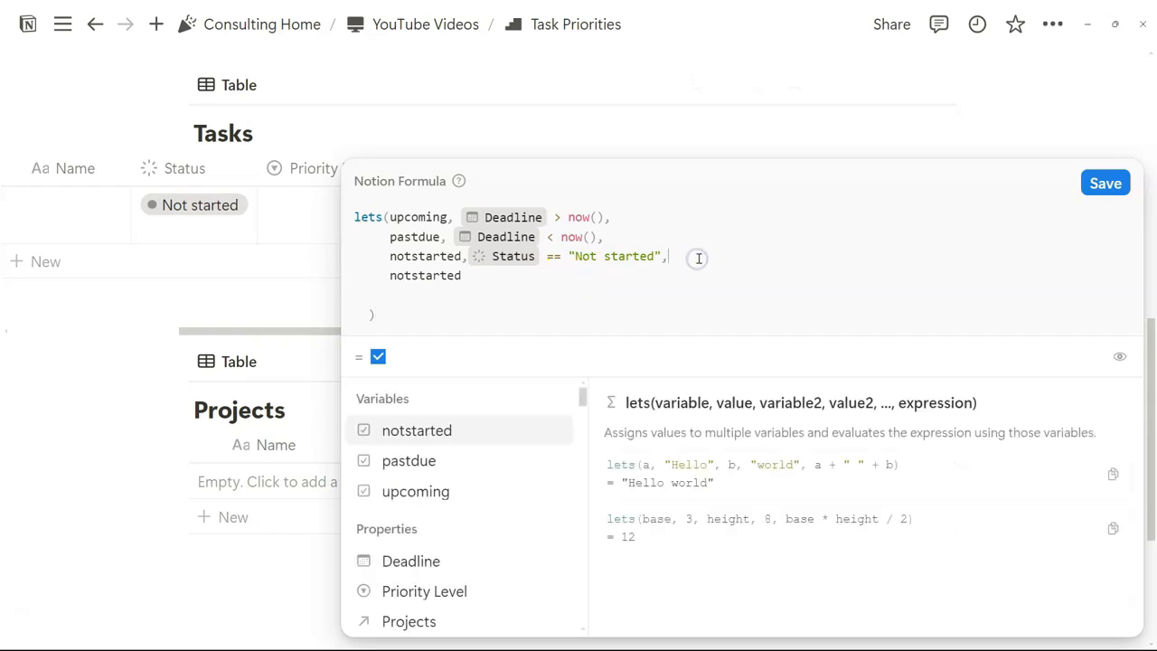
key(shift+Return)
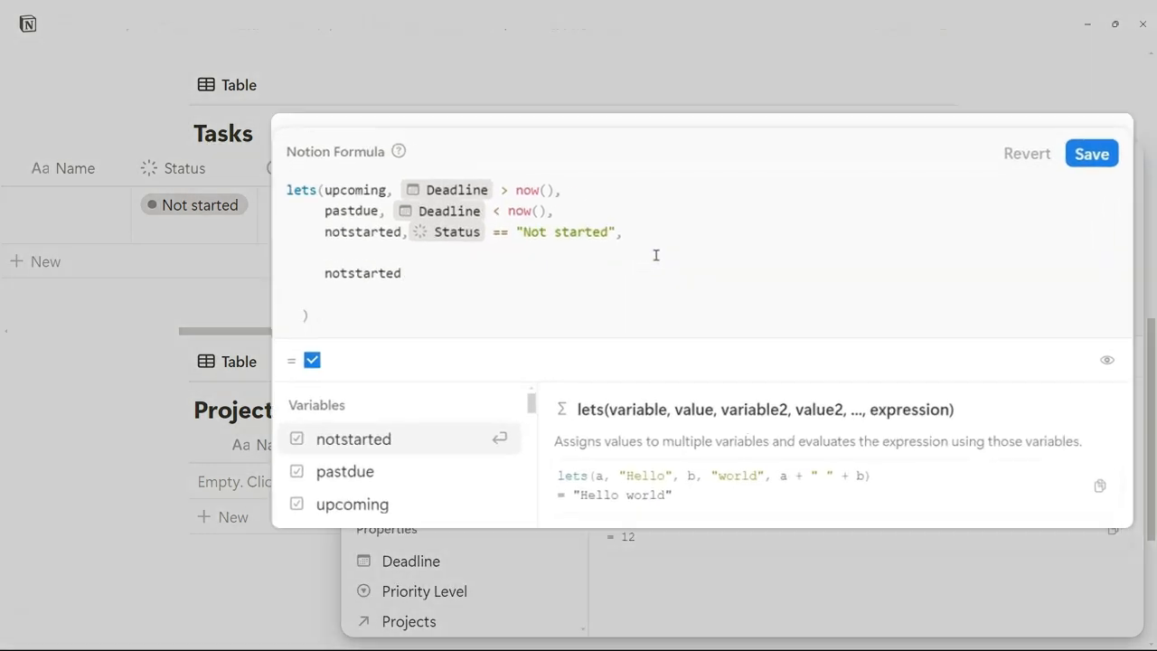
text(priority,)
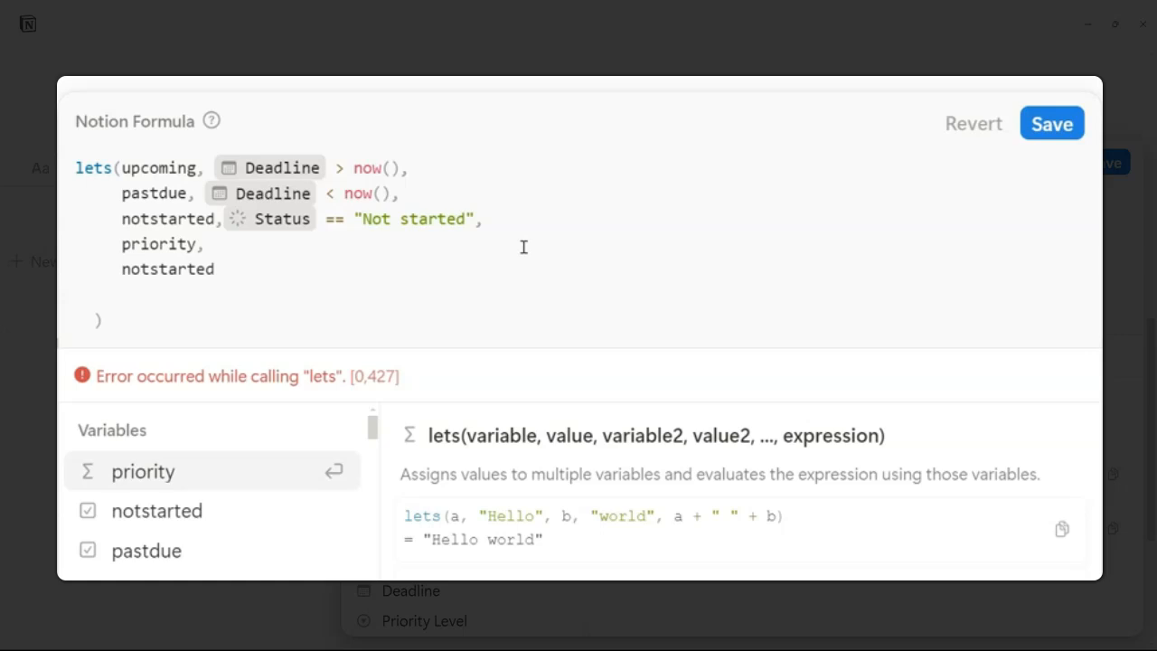
Step: Define priority as ifs(Priority Level == "Low", "",""), ending with a comma, and add a blank line below it
drag(509, 218, 123, 170)
click(268, 242)
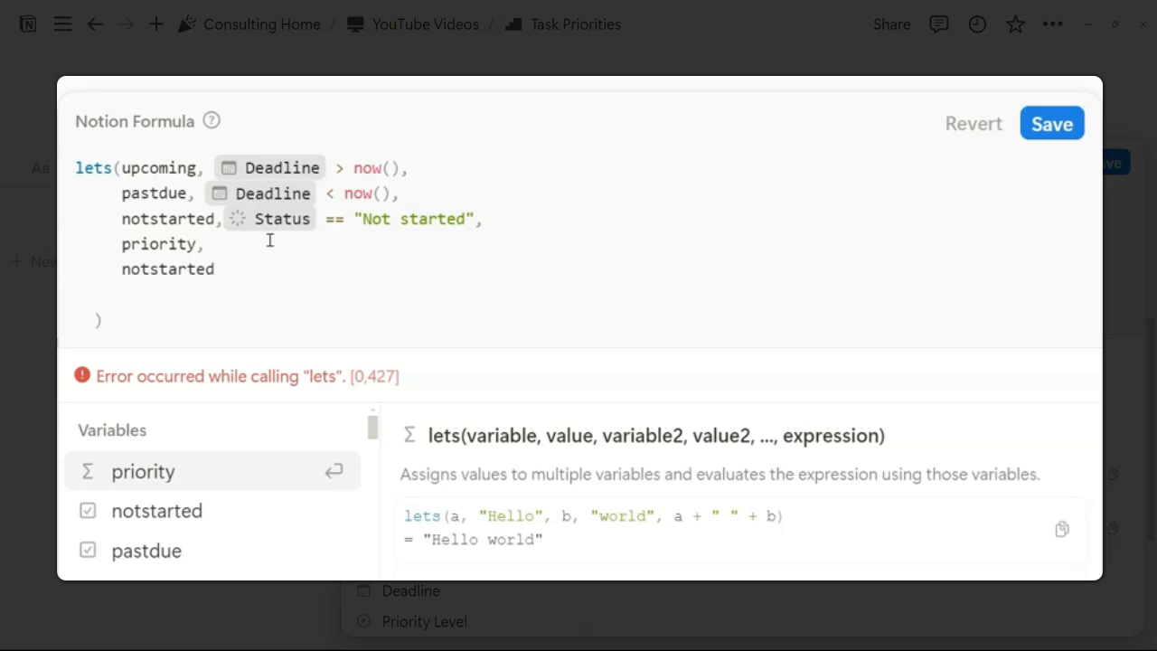
click(219, 244)
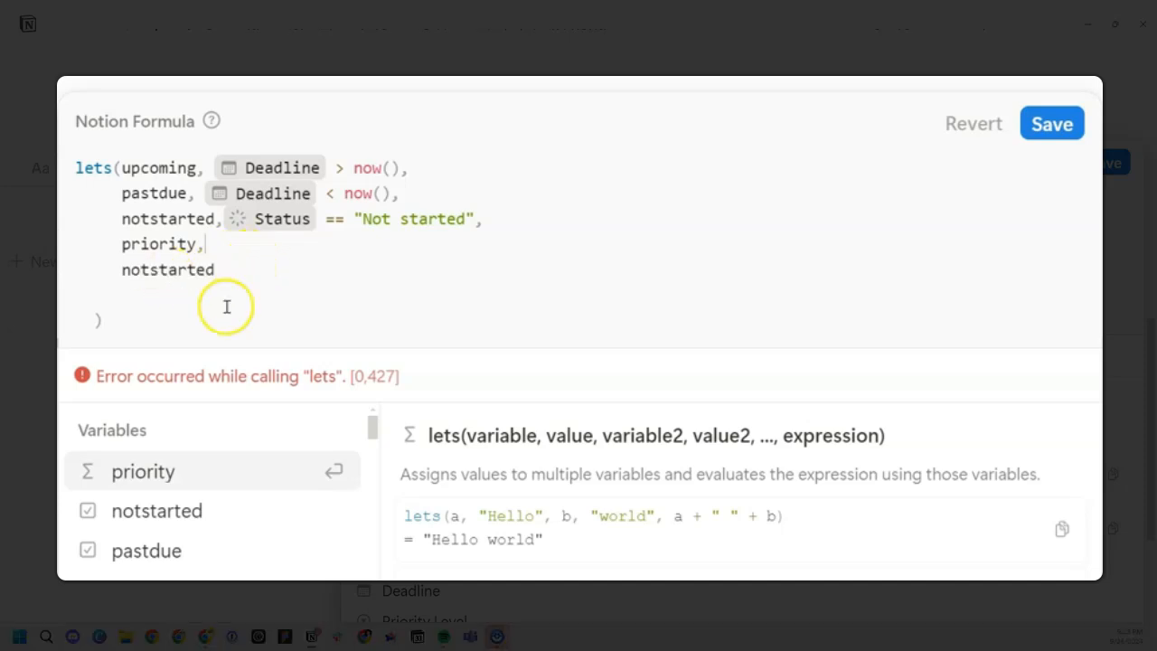
text(ifs()
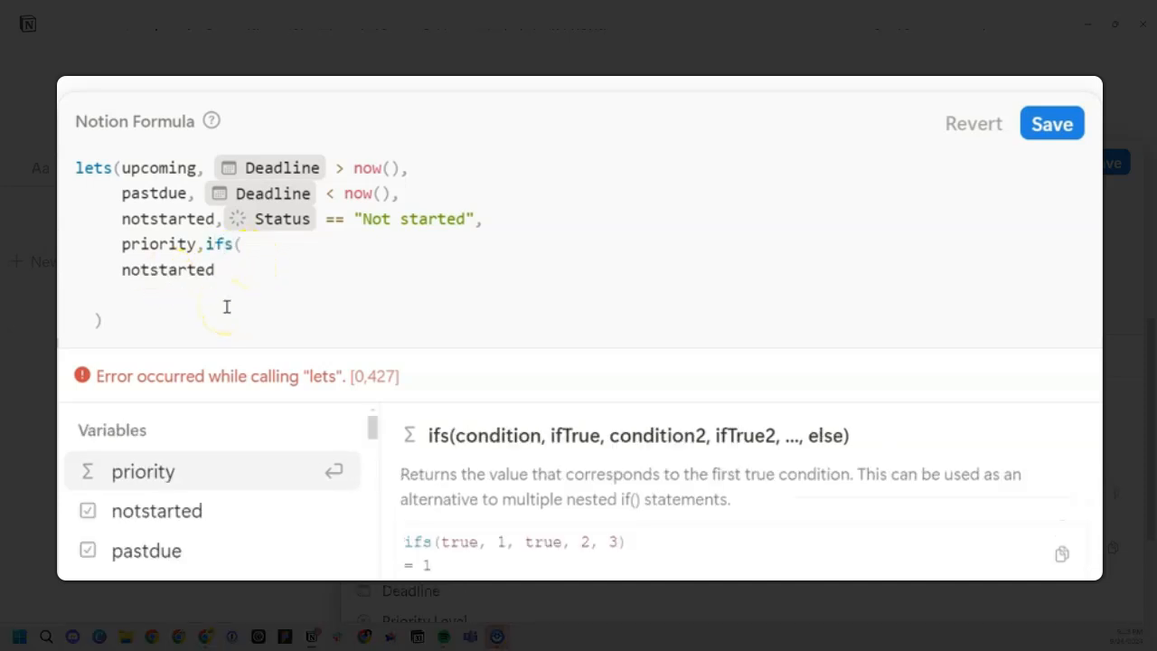
text(priorit)
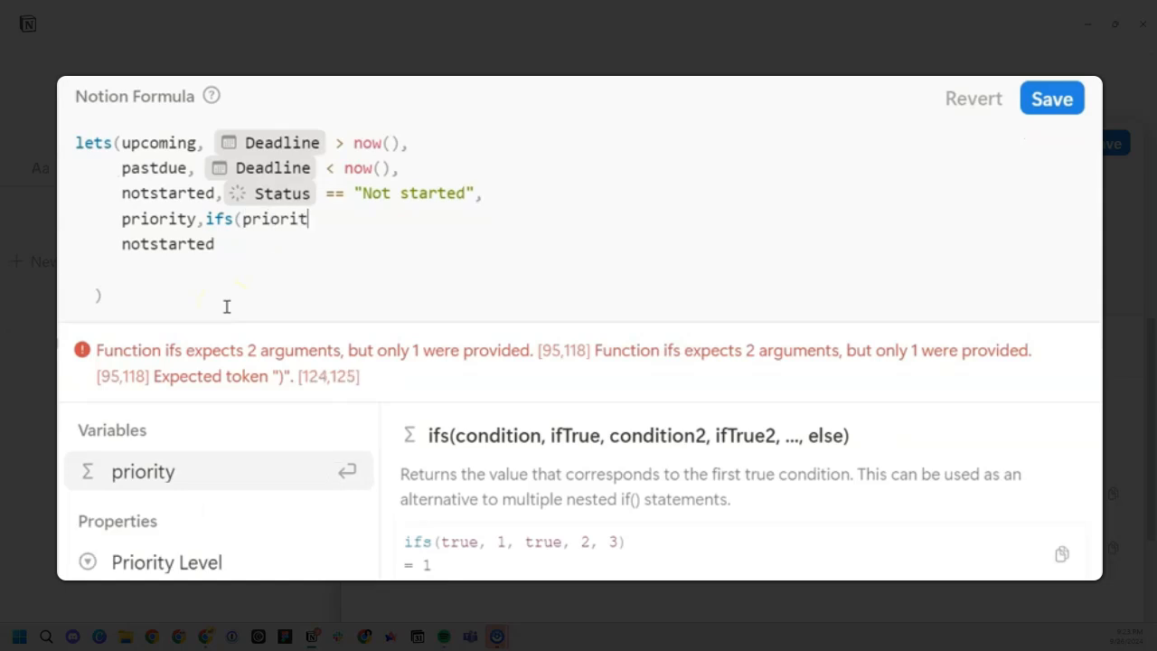
click(160, 561)
text(==)
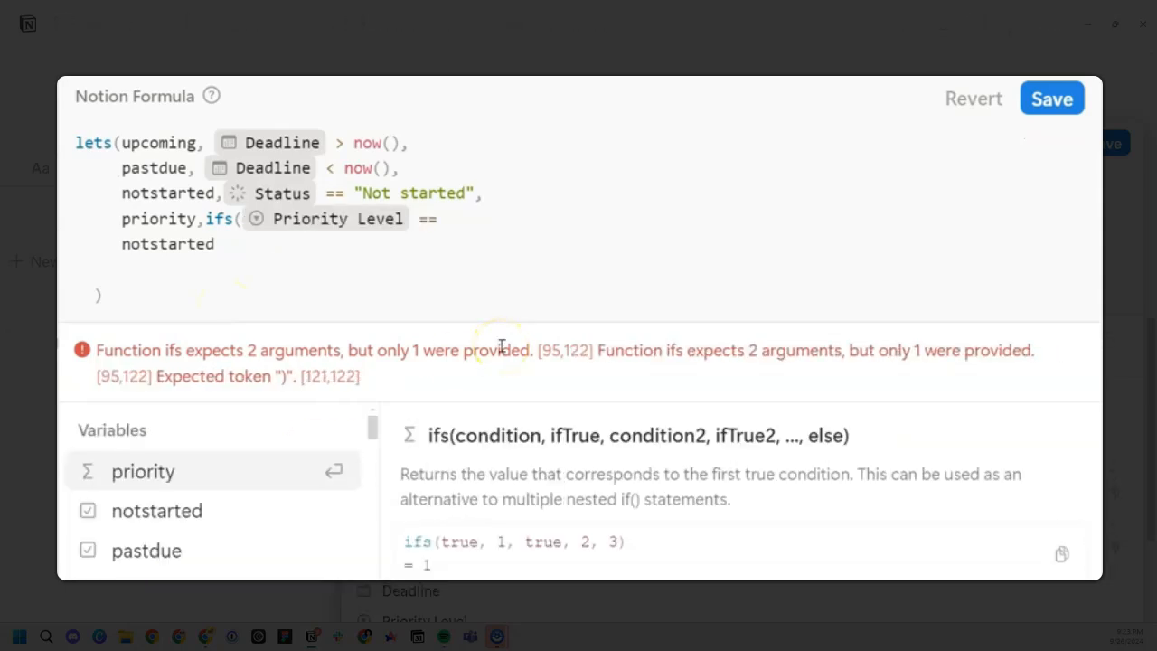
text( "Low", "","")
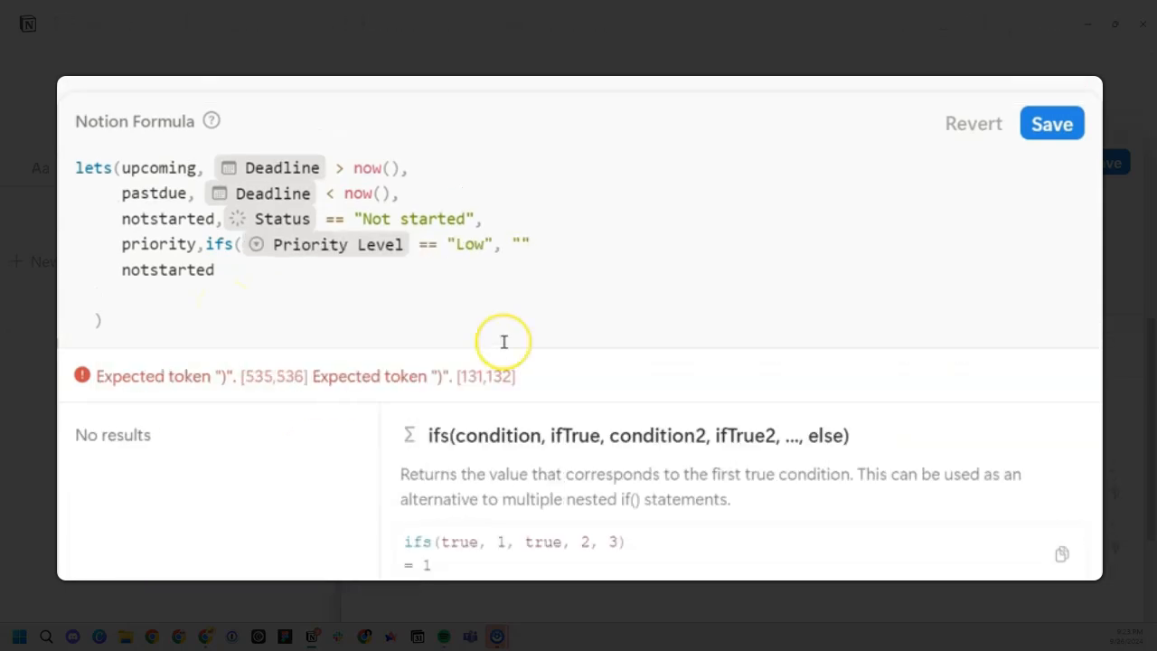
text(),)
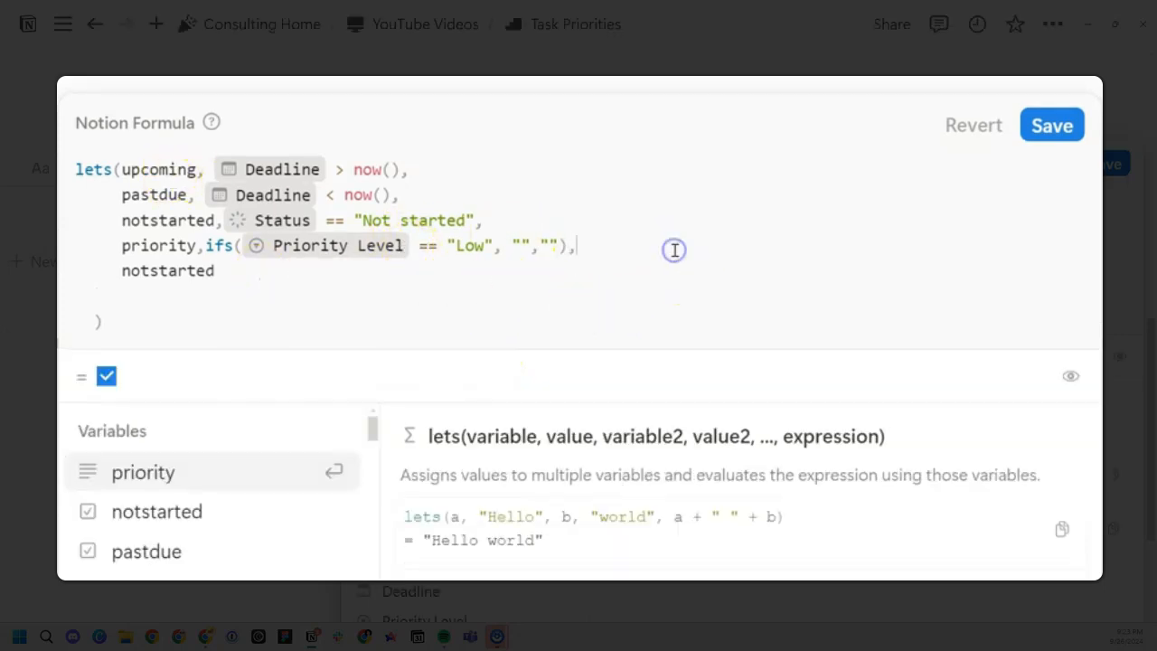
key(Return)
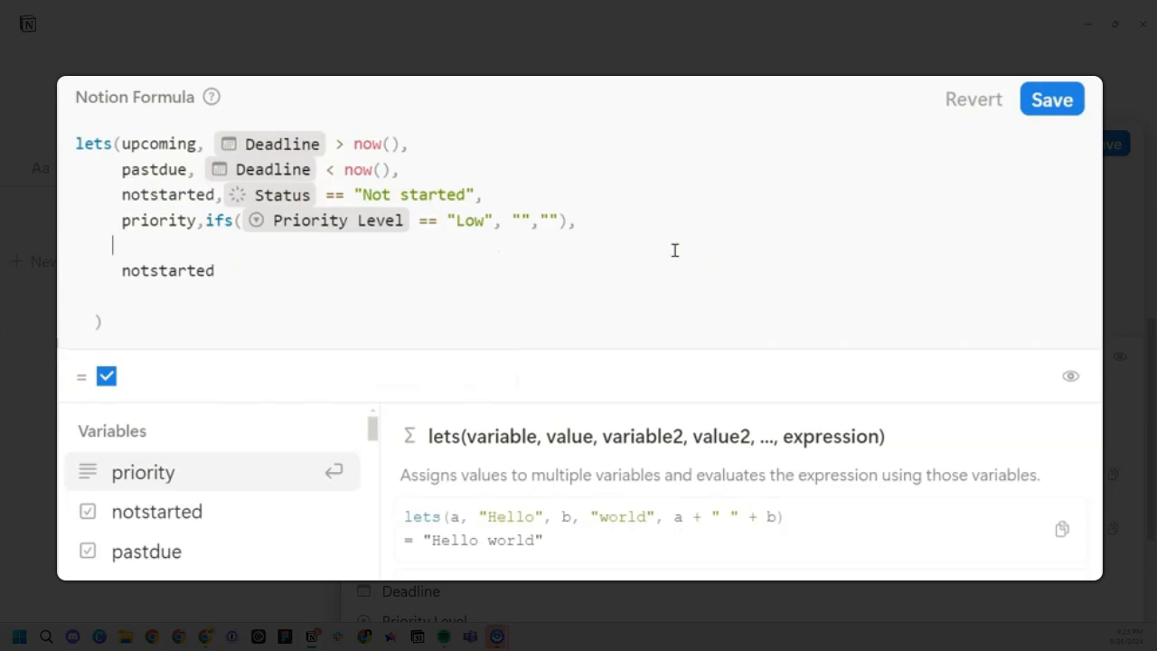
click(667, 250)
Step: Wrap the notstarted output expression in toNumber()
click(123, 271)
text(toNumb)
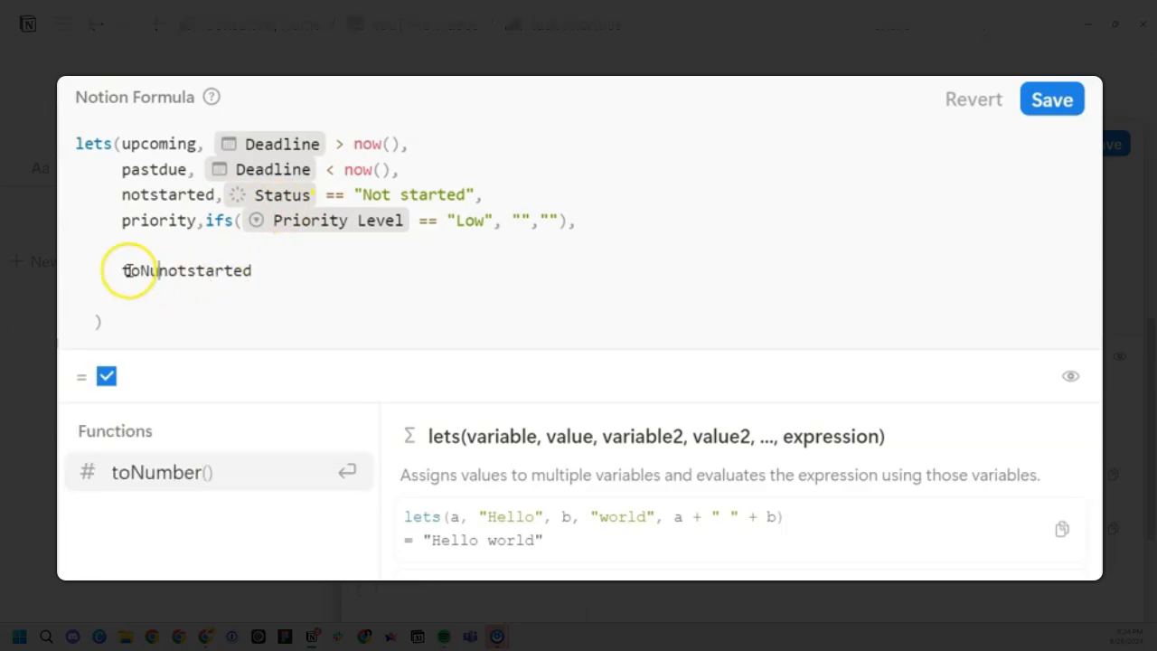
key(Return)
click(326, 271)
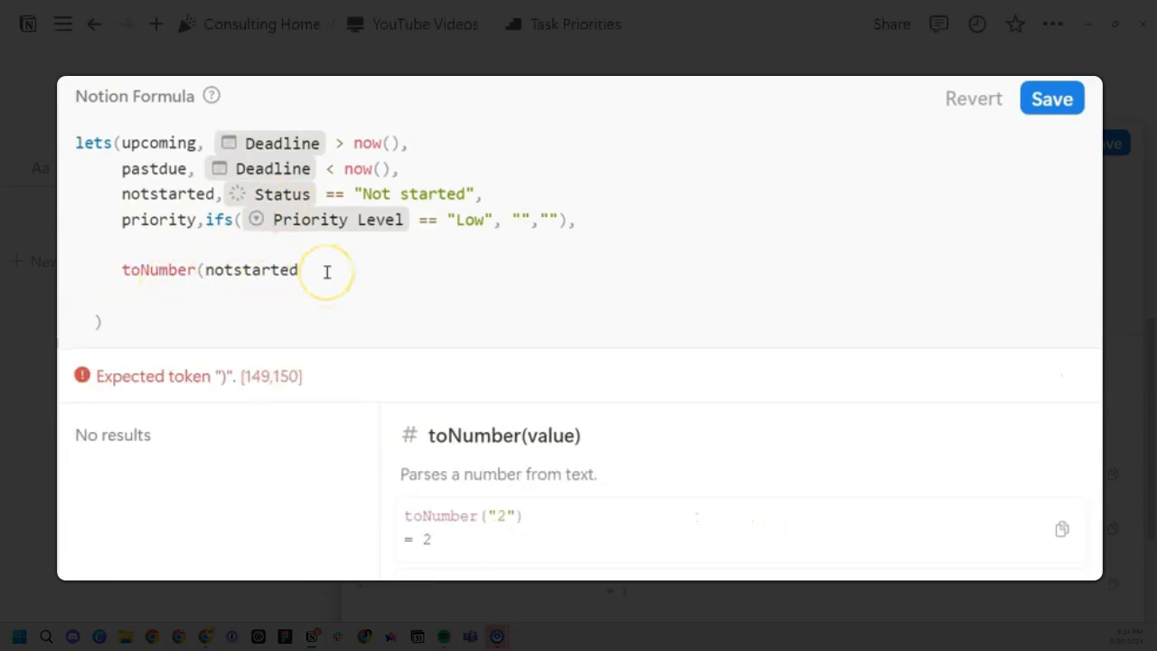
text())
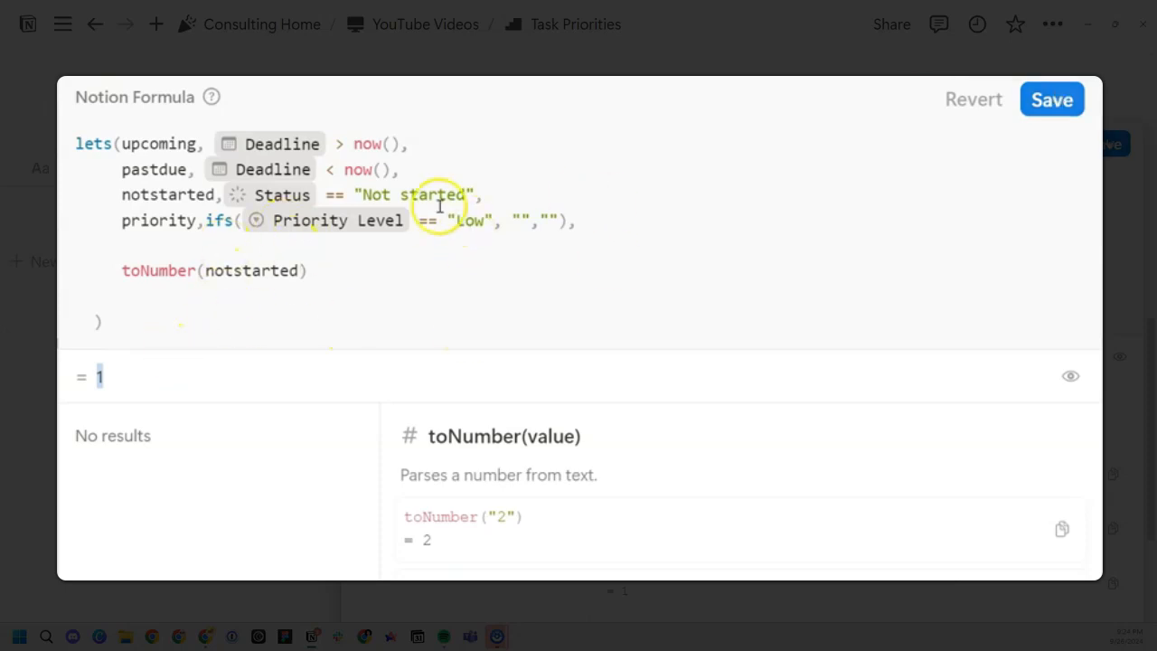
Step: Add + toNumber(upcoming) to the output expression after toNumber(notstarted)
text(+ toNumber)
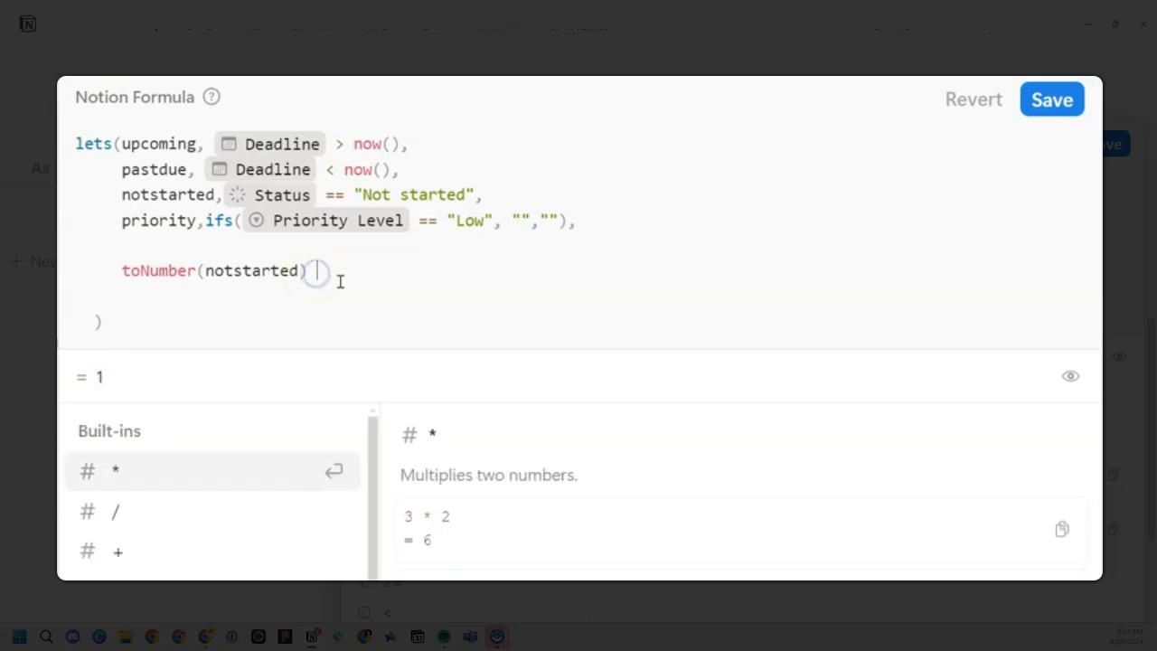
text((upcom)
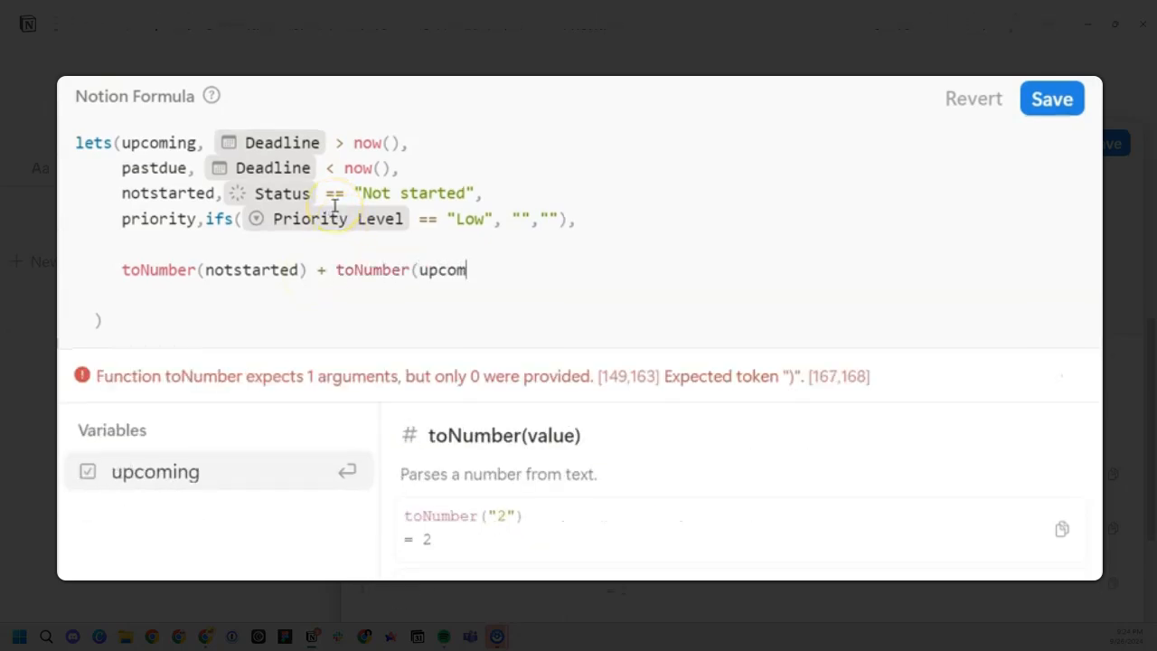
key(Return)
text())
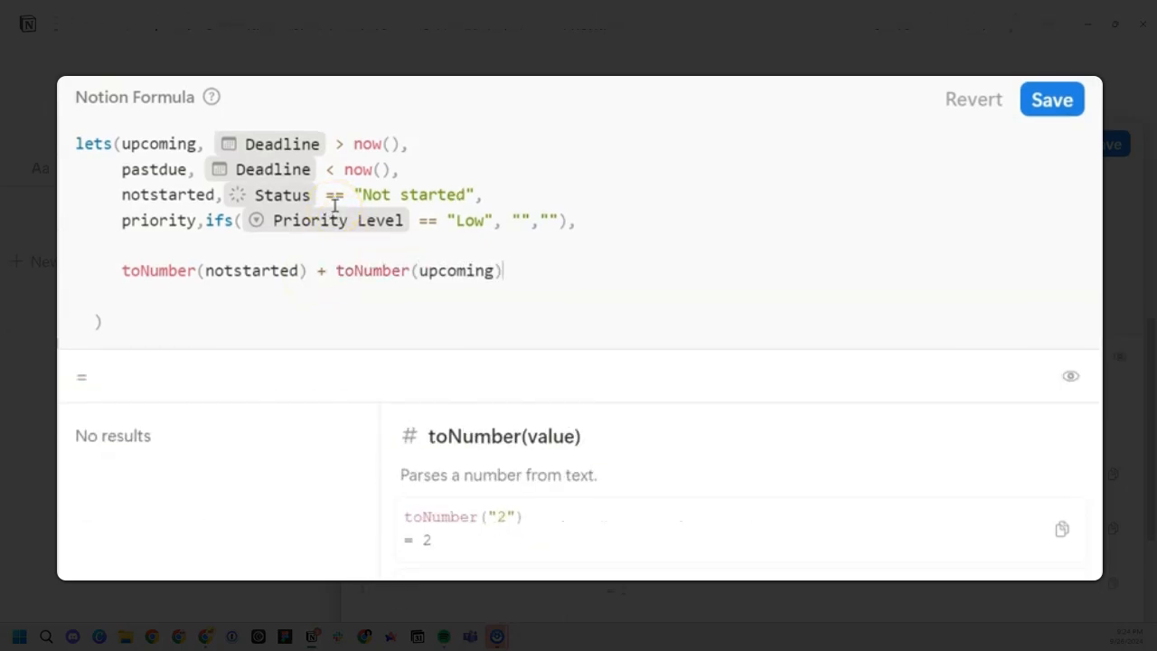
drag(503, 271, 135, 281)
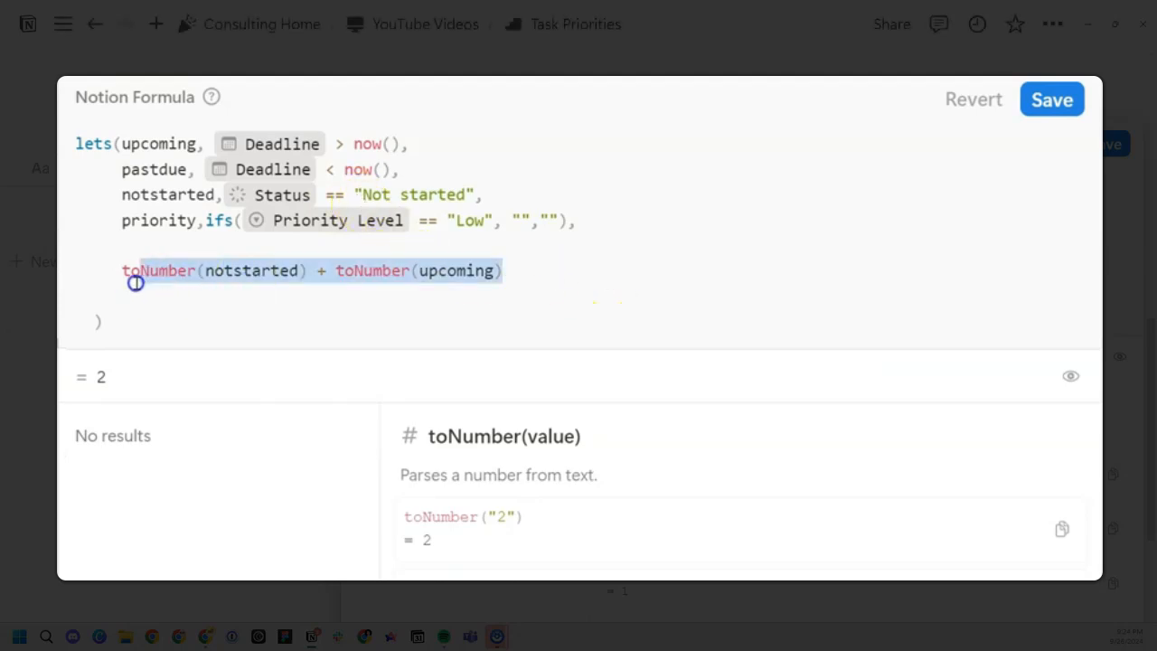
click(96, 377)
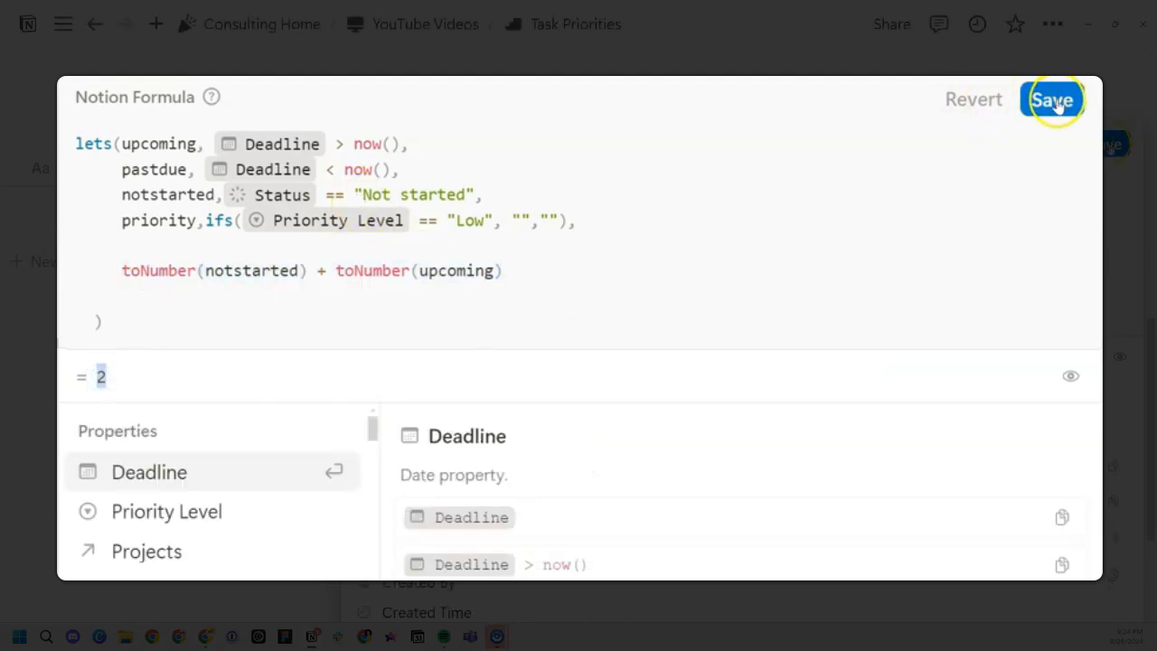
click(120, 144)
drag(120, 144, 421, 156)
drag(122, 196, 480, 199)
drag(519, 272, 122, 270)
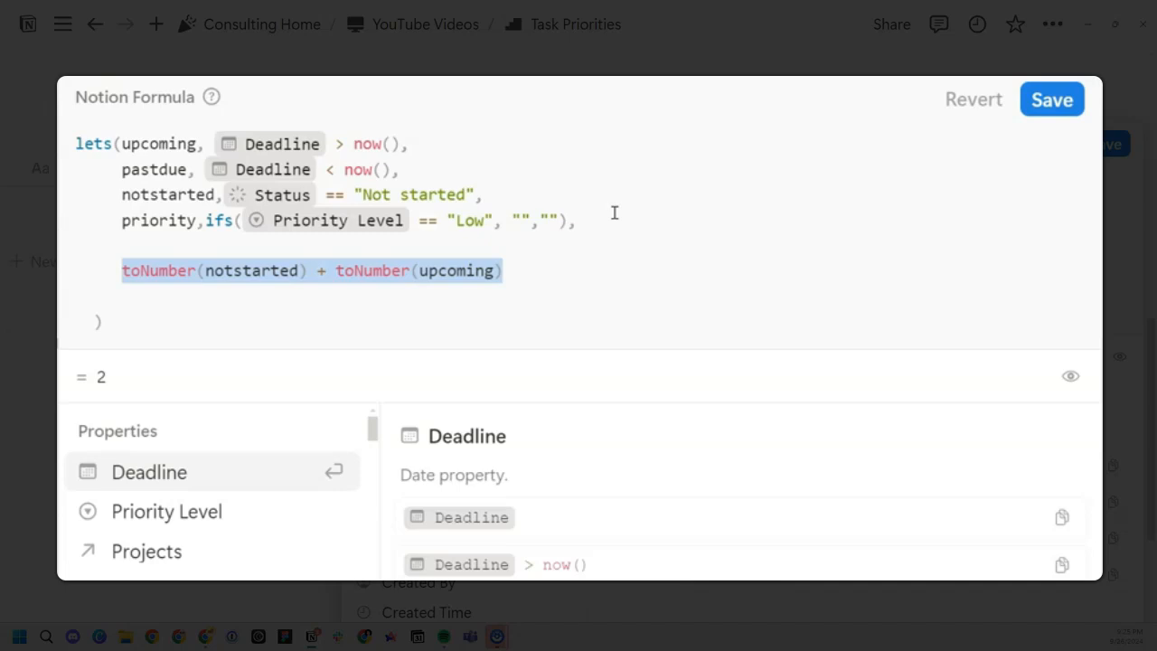
Step: Remove the toNumber wrapper and the added upcoming term, leaving only notstarted as the output expression
drag(451, 271, 221, 268)
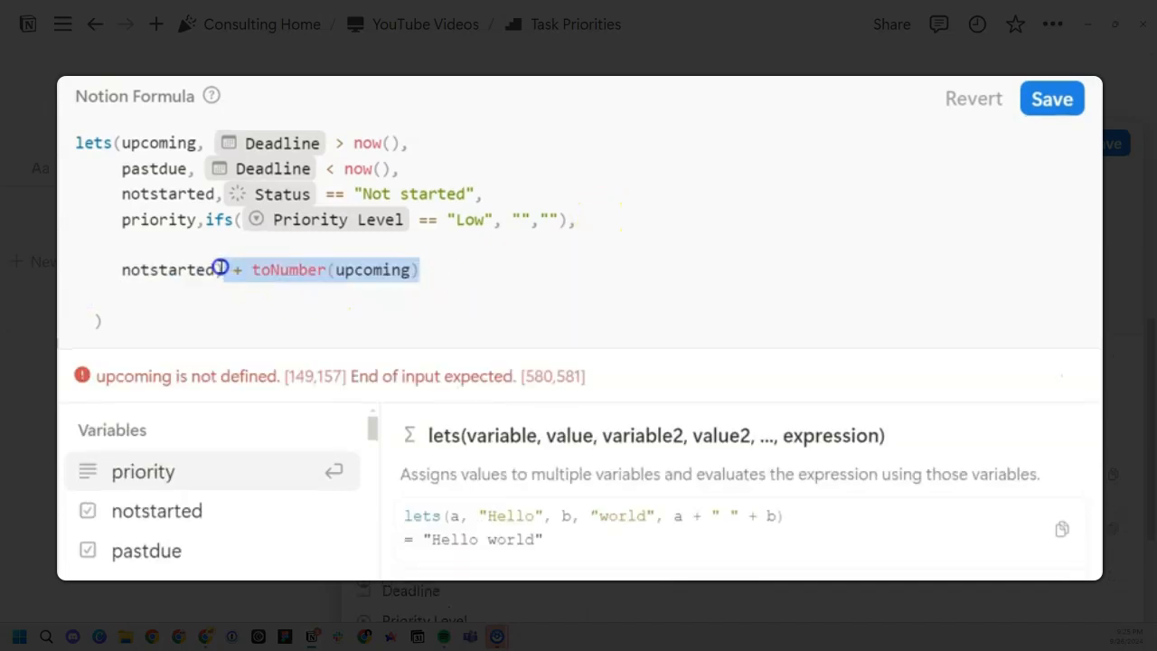
key(BackSpace)
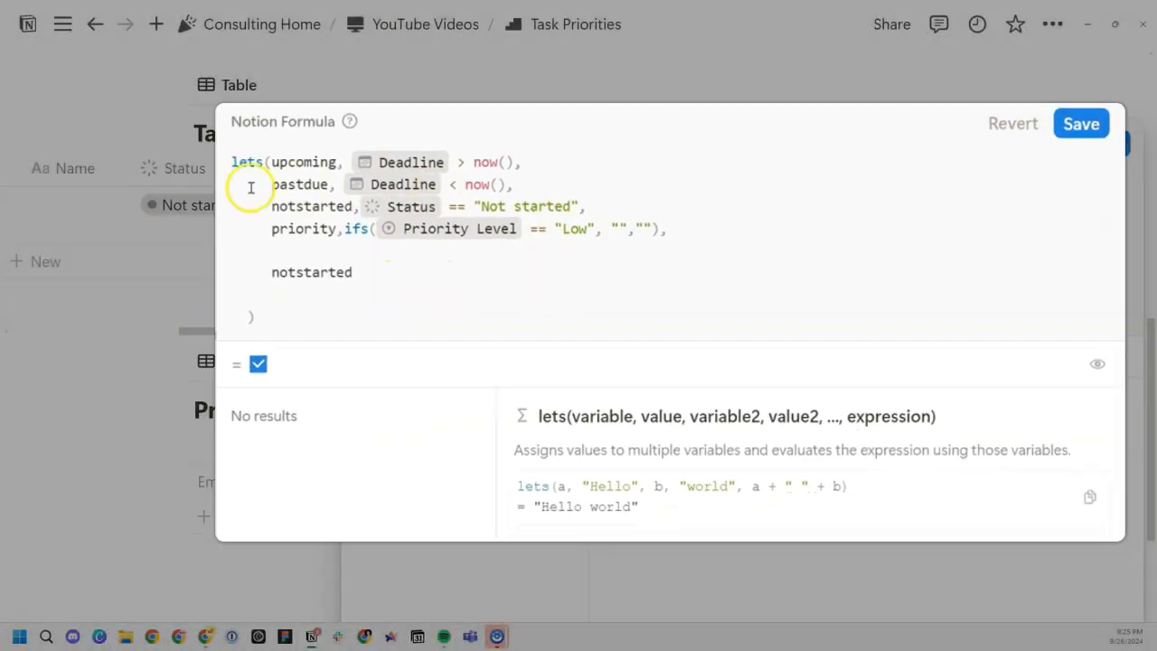
click(299, 207)
click(299, 207)
click(672, 212)
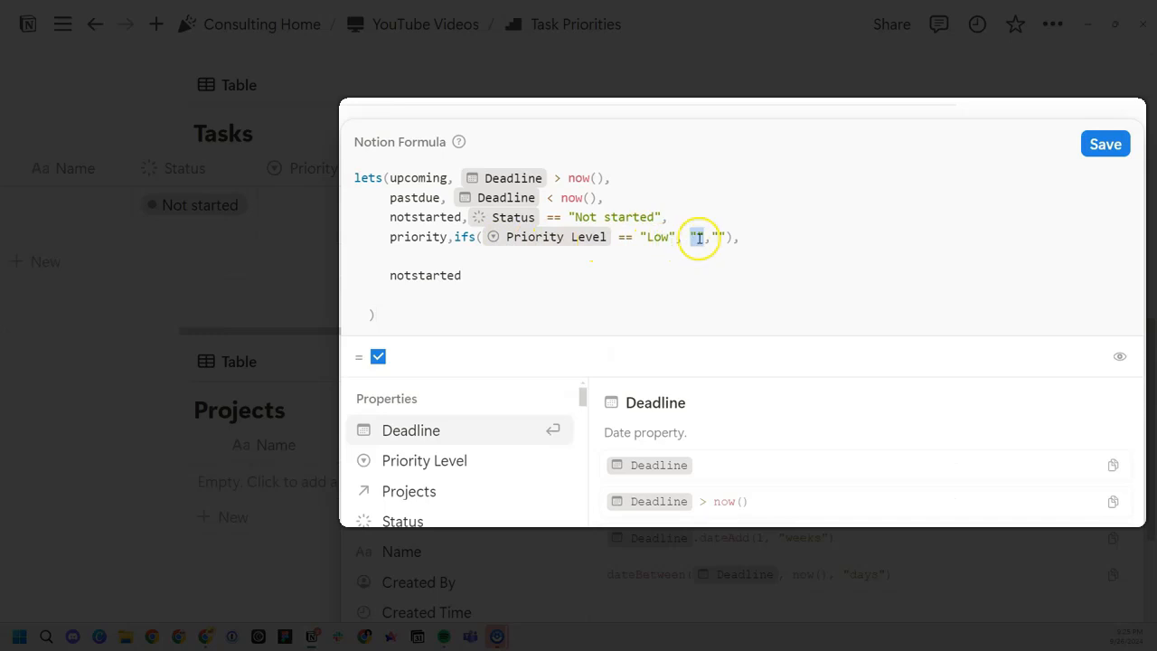
Step: In the priority ifs(), return 1 for "Low" and add the condition Priority Level == "Medium" returning 2
text(1)
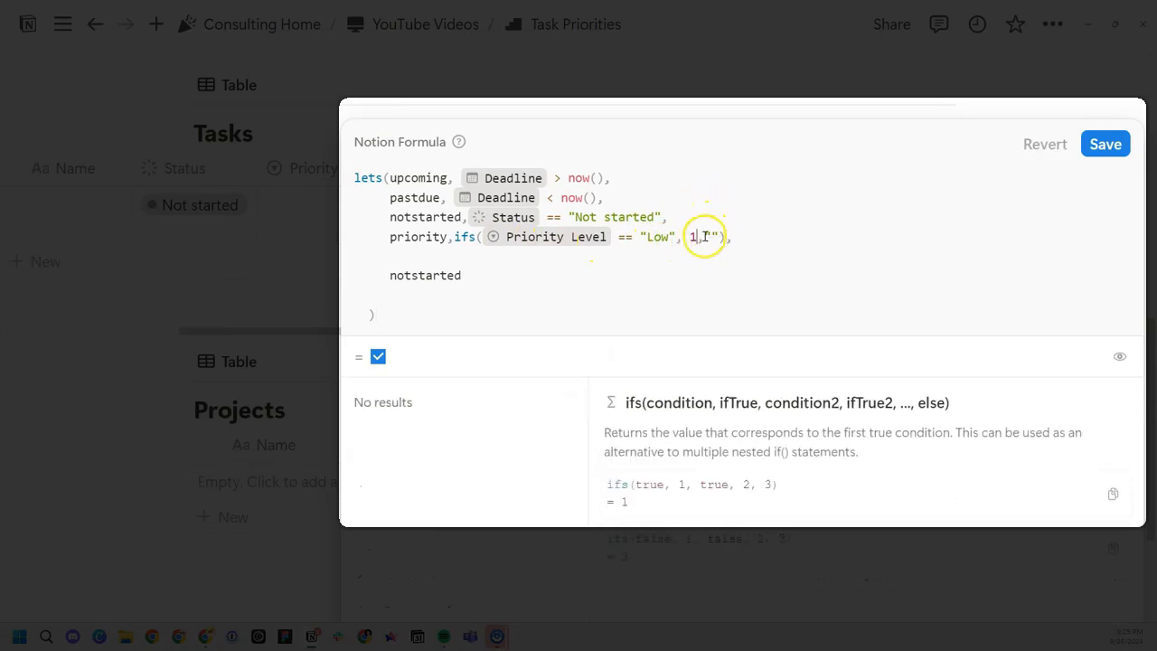
click(704, 237)
text(prio)
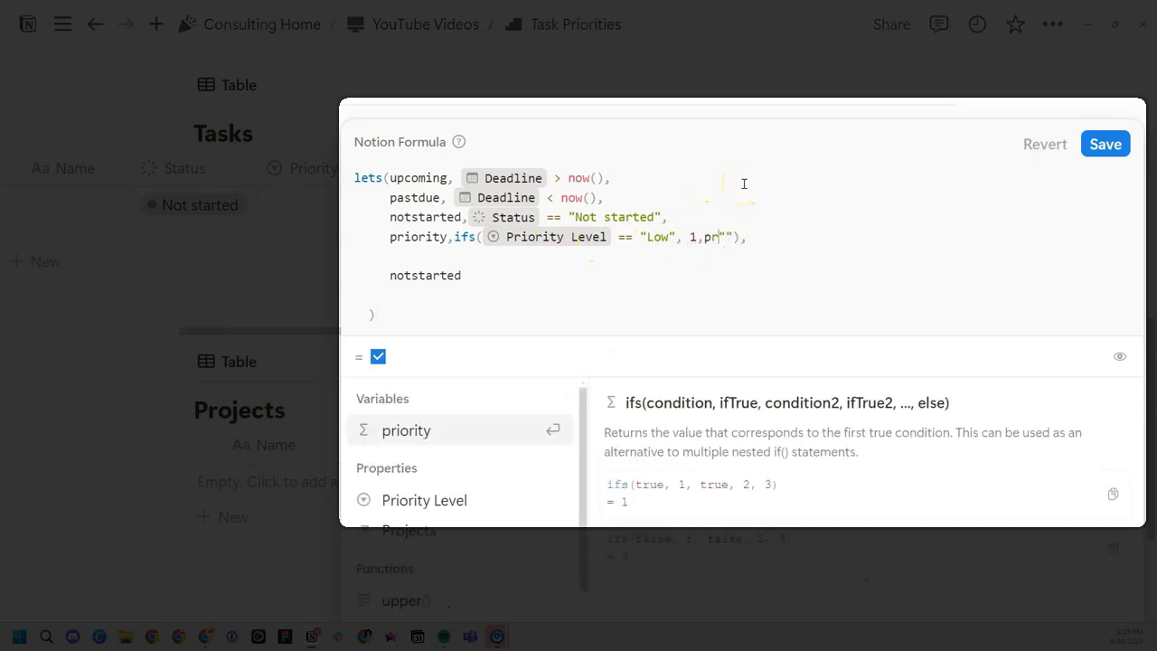
click(424, 498)
text(== "Medium:)
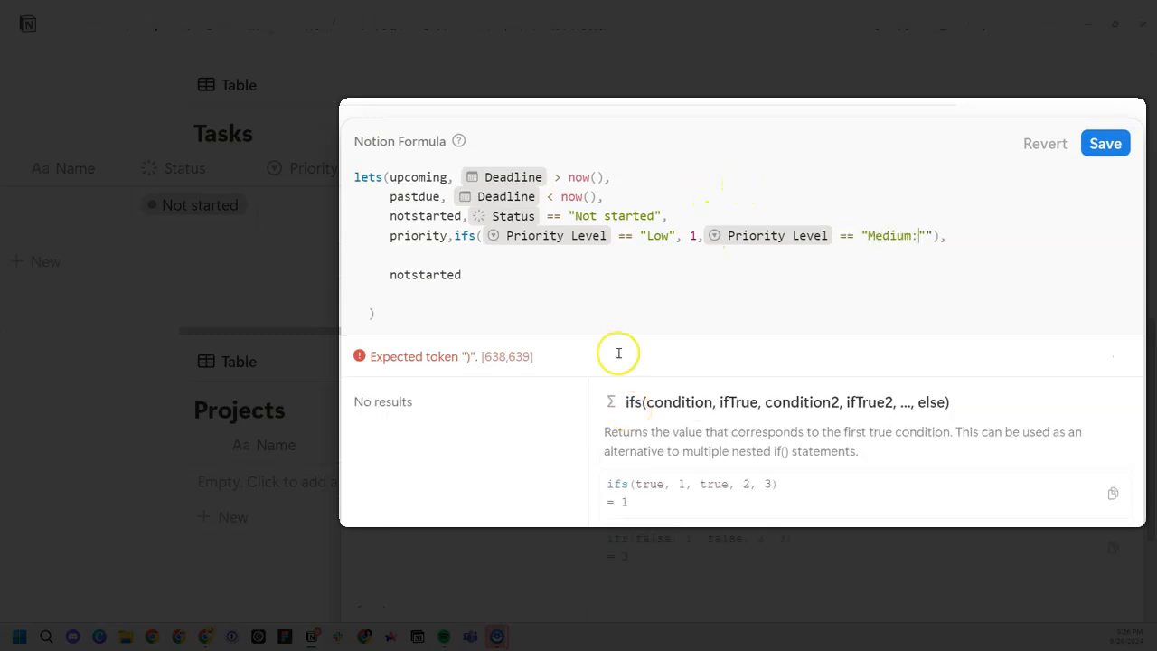
text(", 2,)
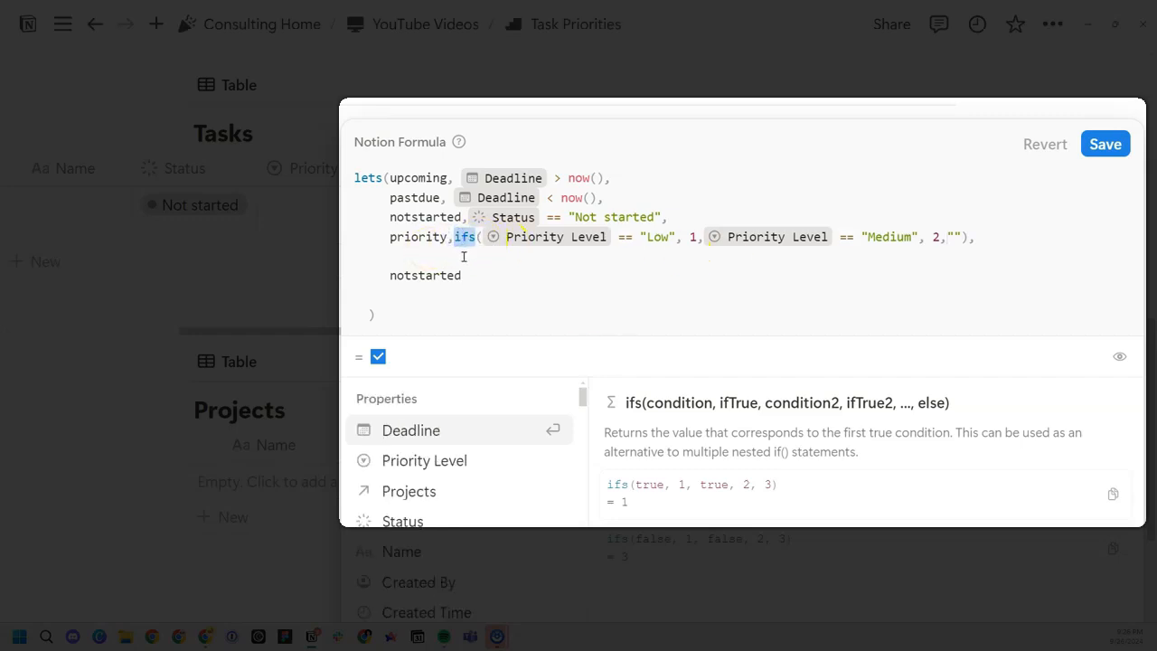
Step: Add the condition Priority Level == "High" returning 3 to the priority ifs(), before the empty else value
click(473, 247)
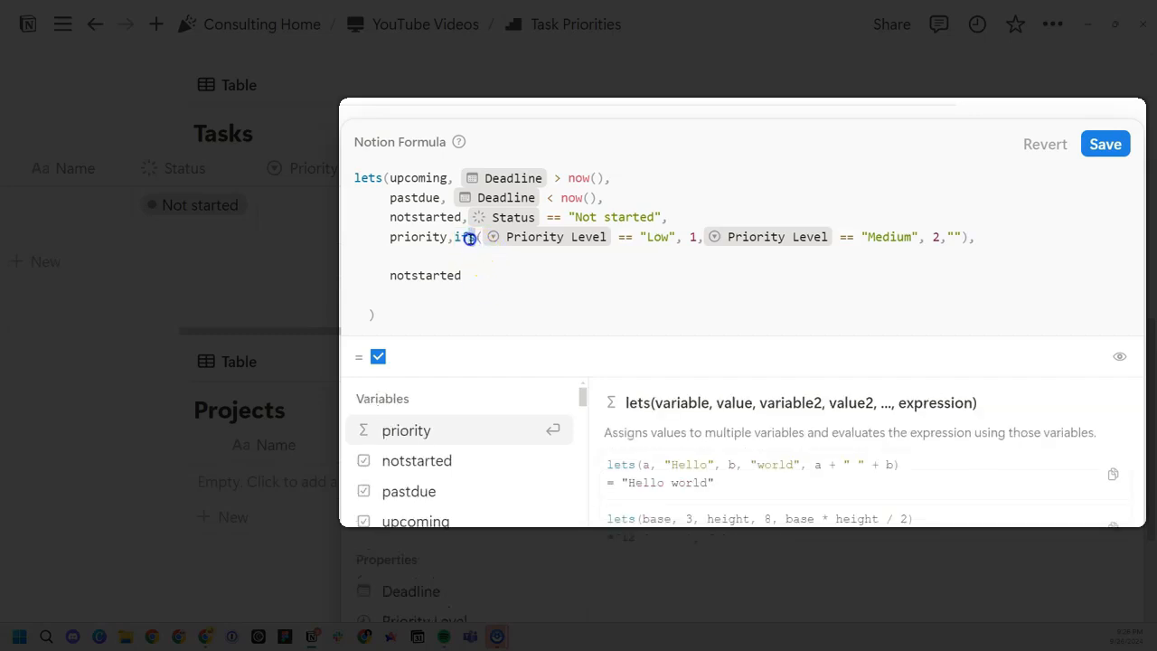
click(469, 239)
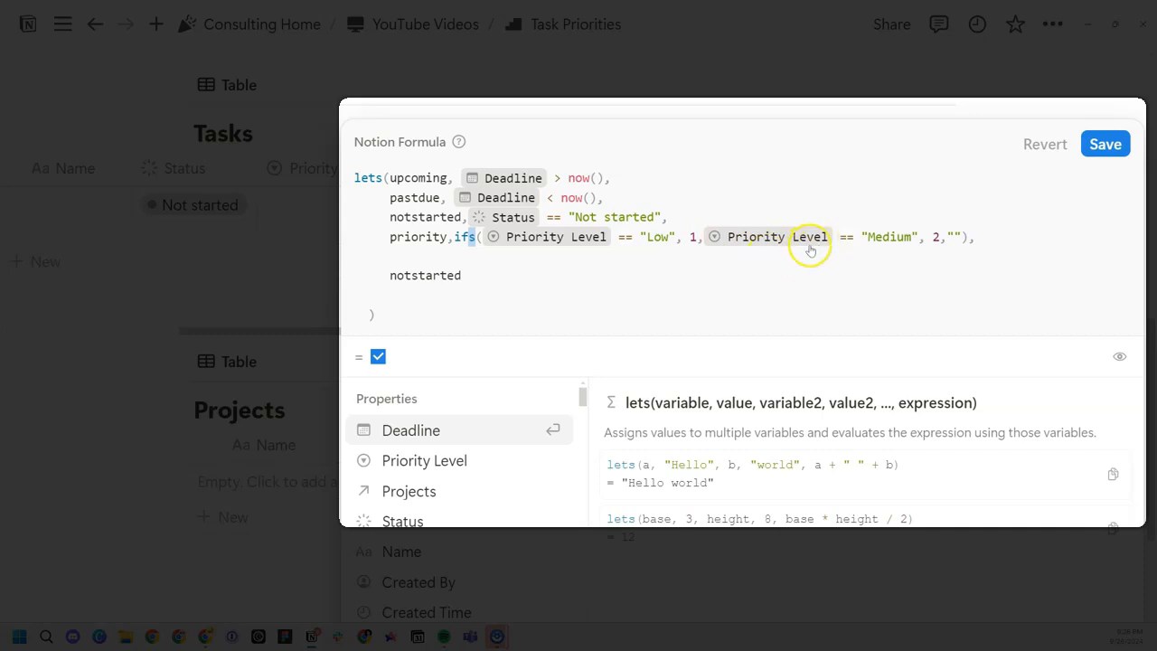
click(958, 230)
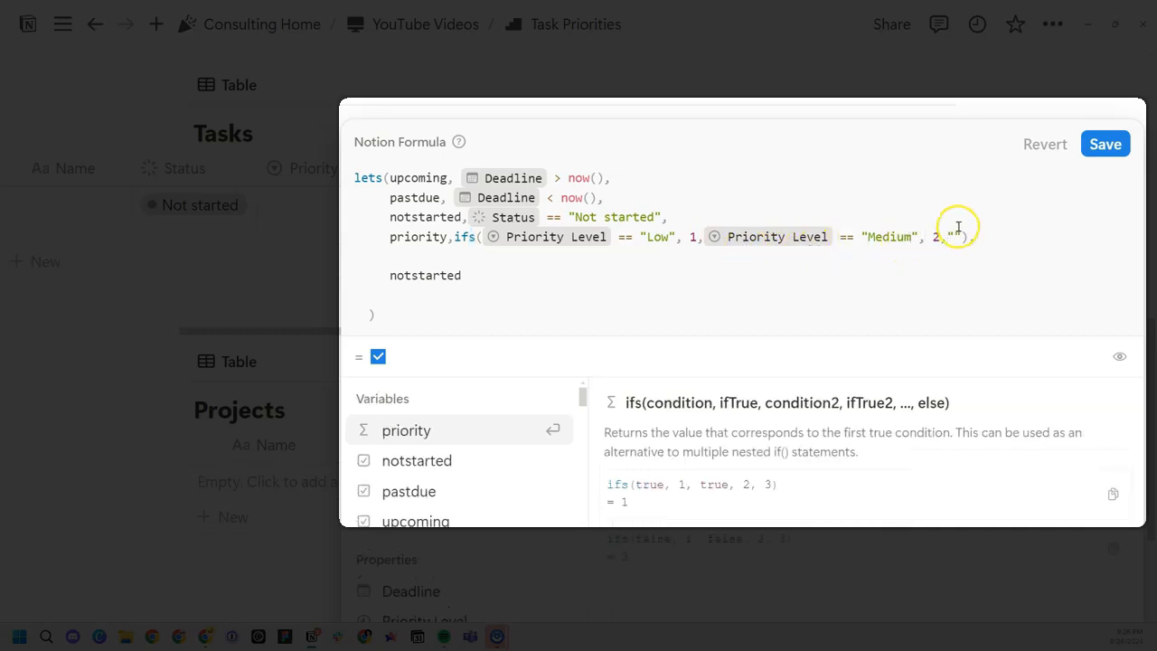
text(prio)
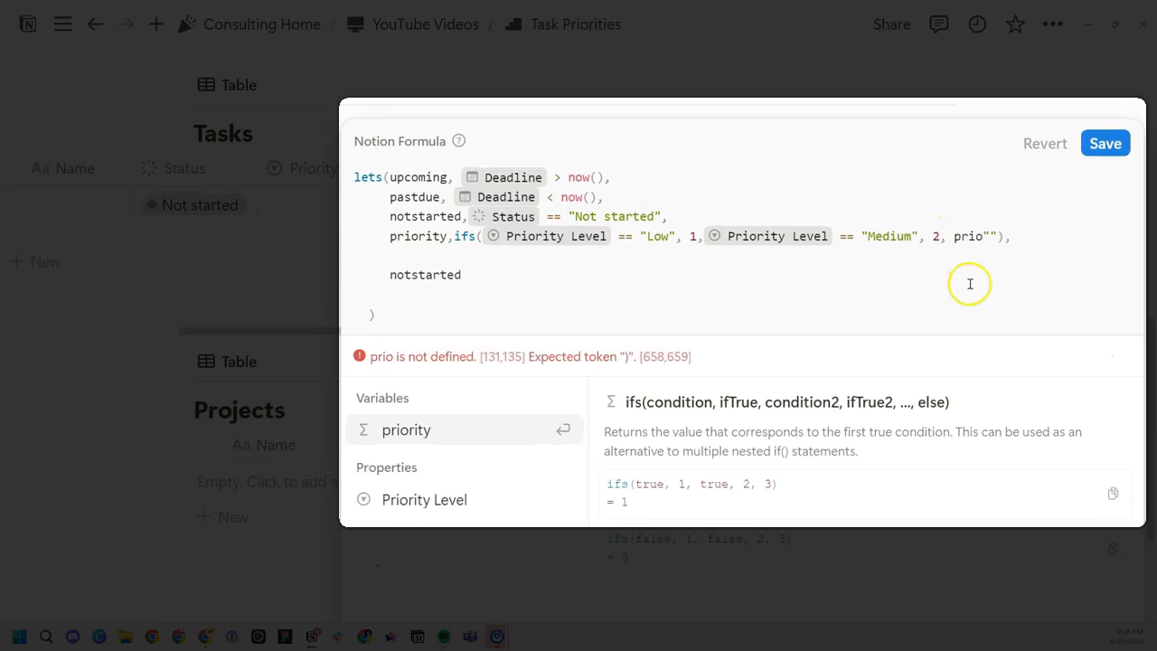
click(421, 504)
text(==)
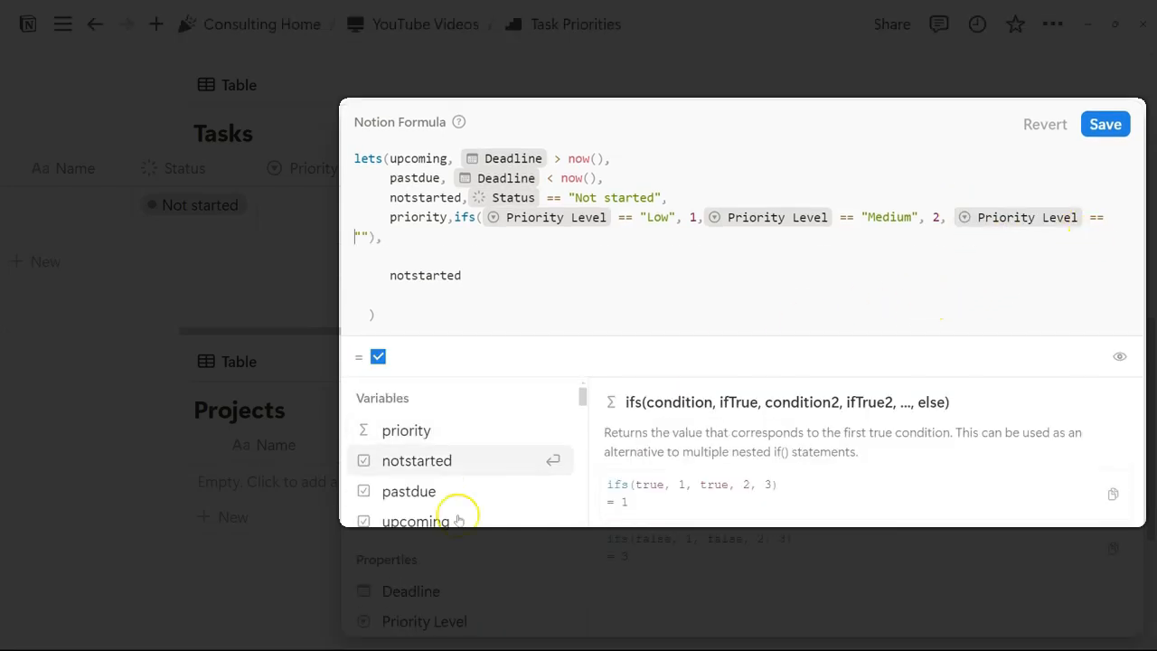
text( "High)
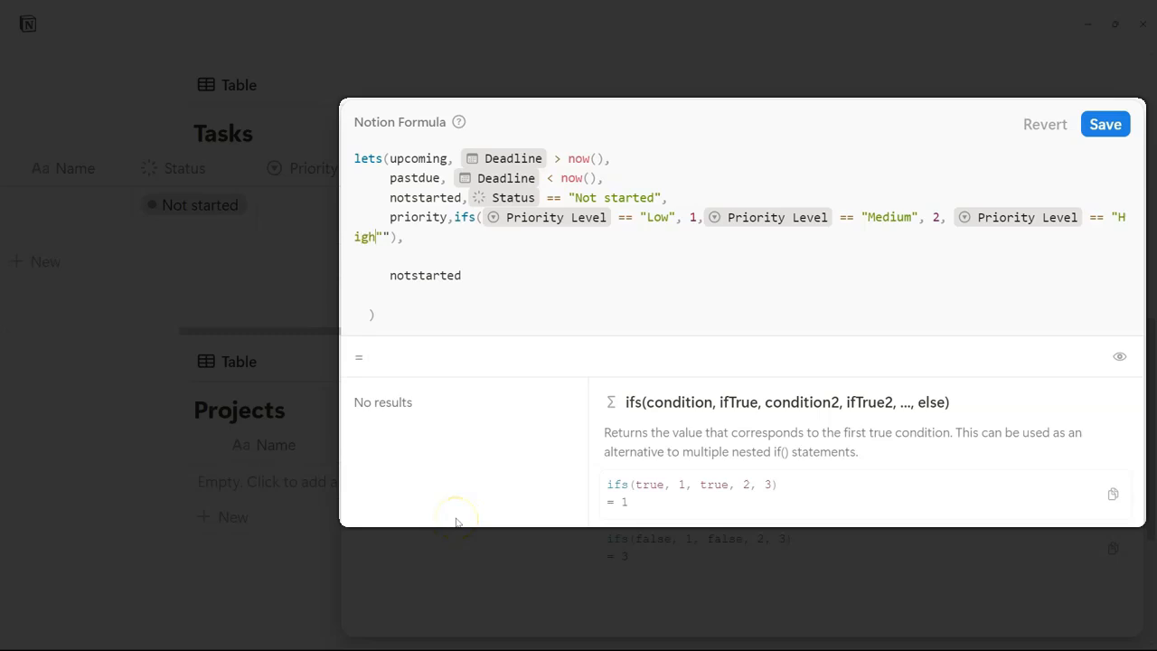
text(",)
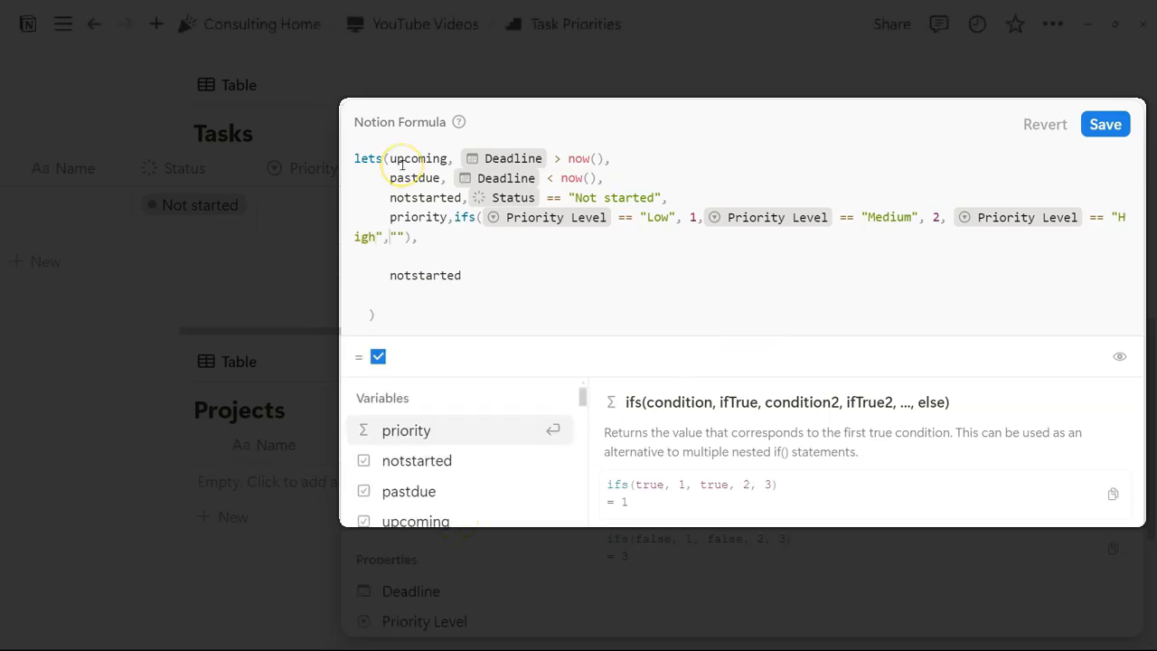
text(3,)
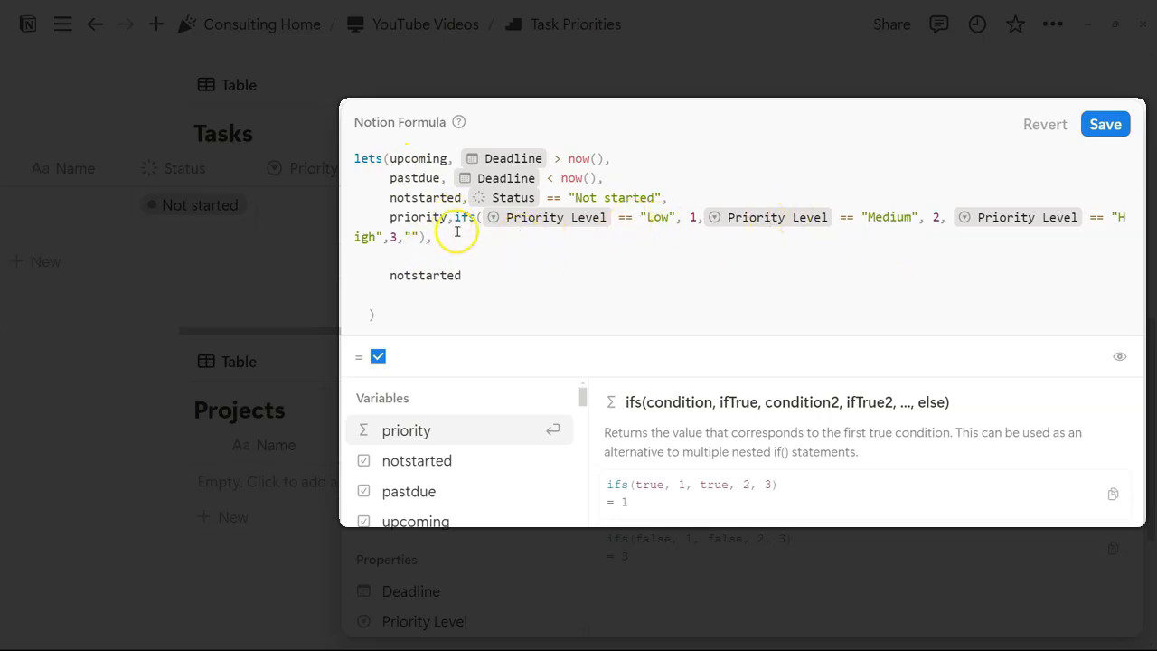
Step: Append + priority to the notstarted output expression
click(504, 272)
text(+ priority)
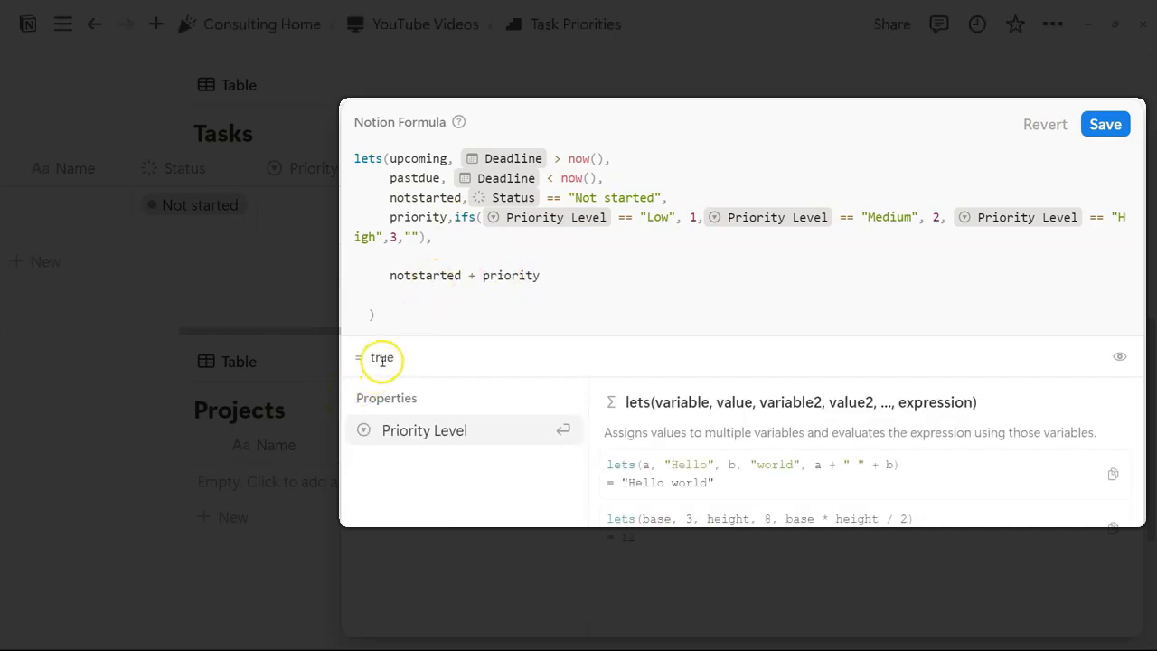
drag(394, 360, 379, 361)
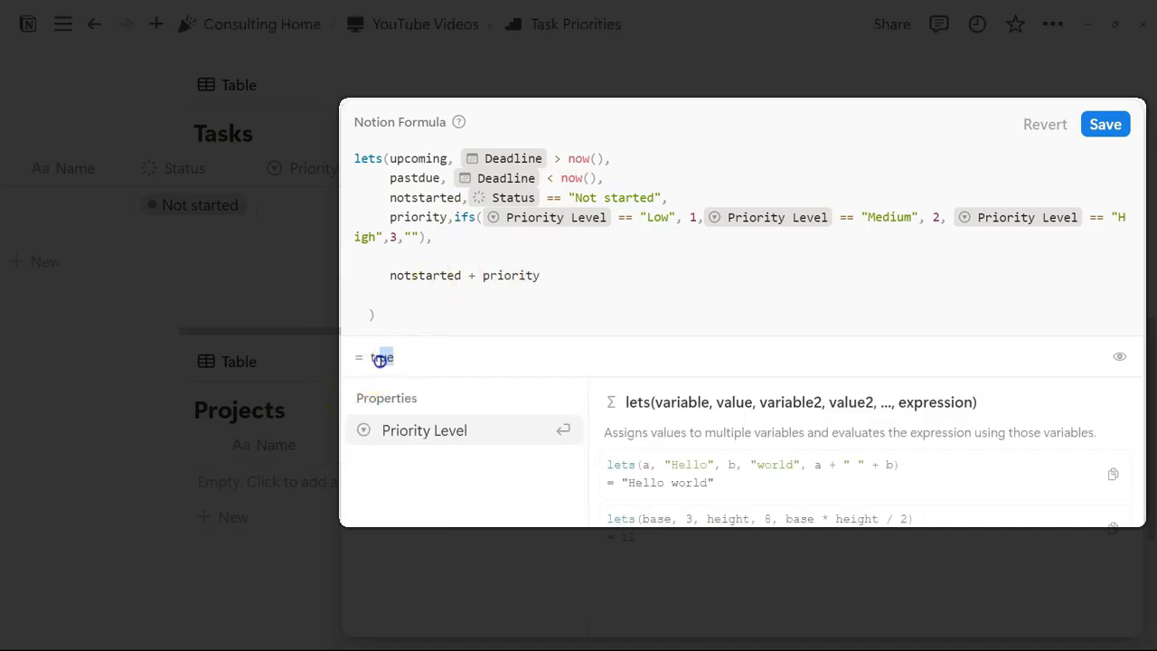
Step: Wrap notstarted in toNumber() in the output expression and save the formula
click(389, 275)
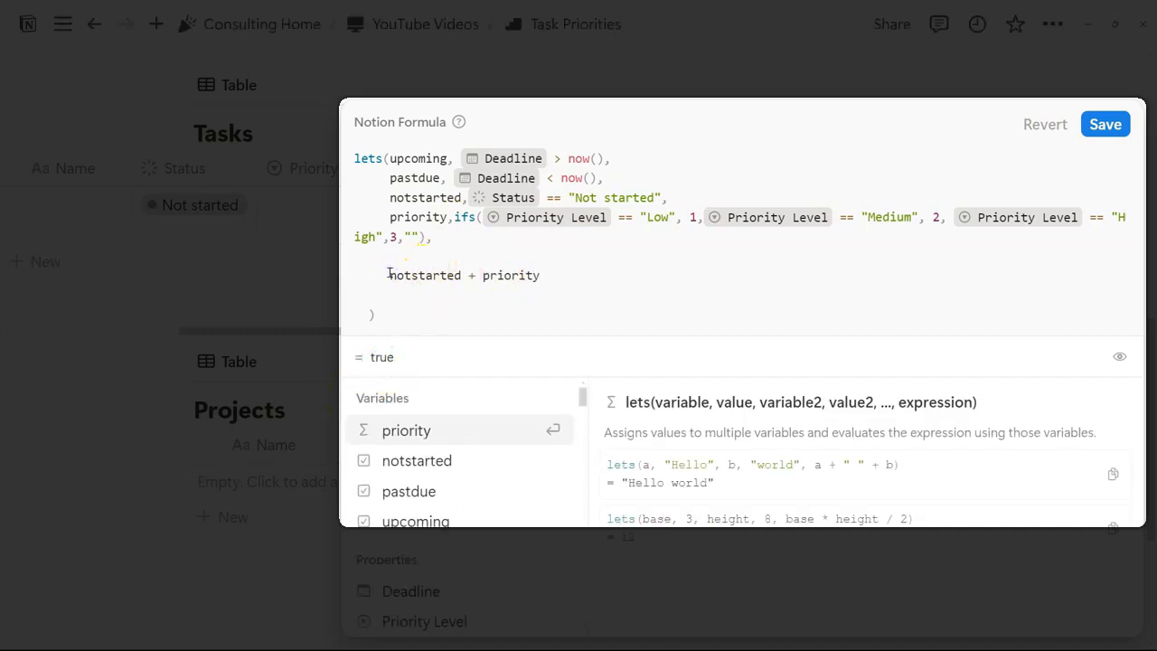
text(toNUmber()
click(526, 275)
text())
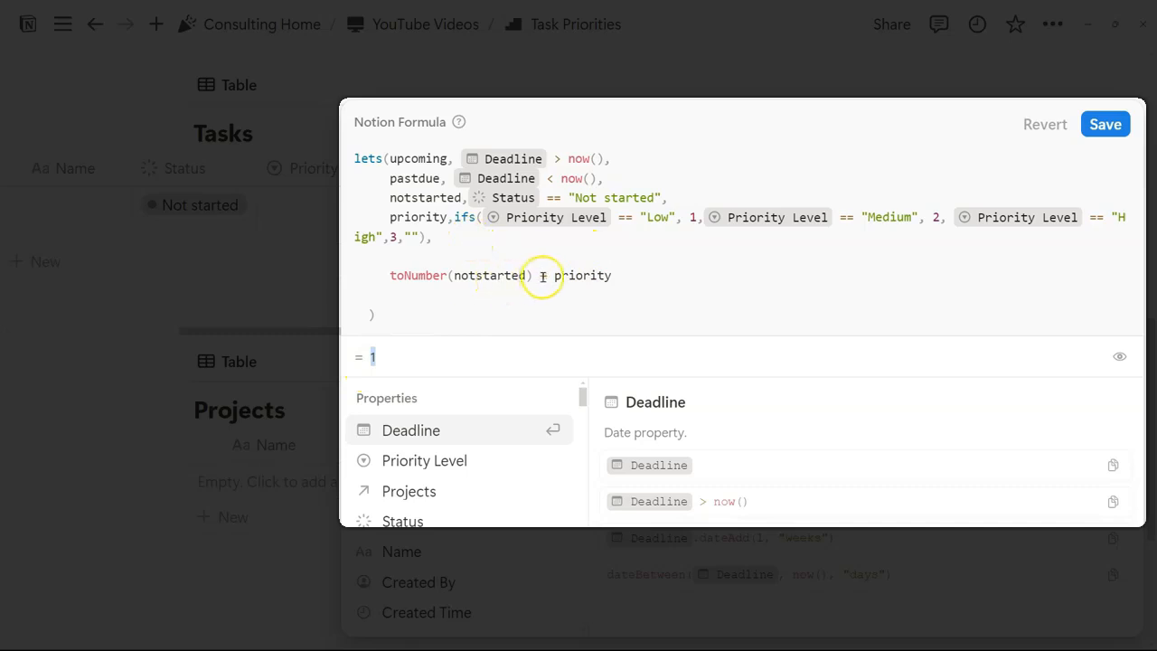
drag(528, 276, 456, 276)
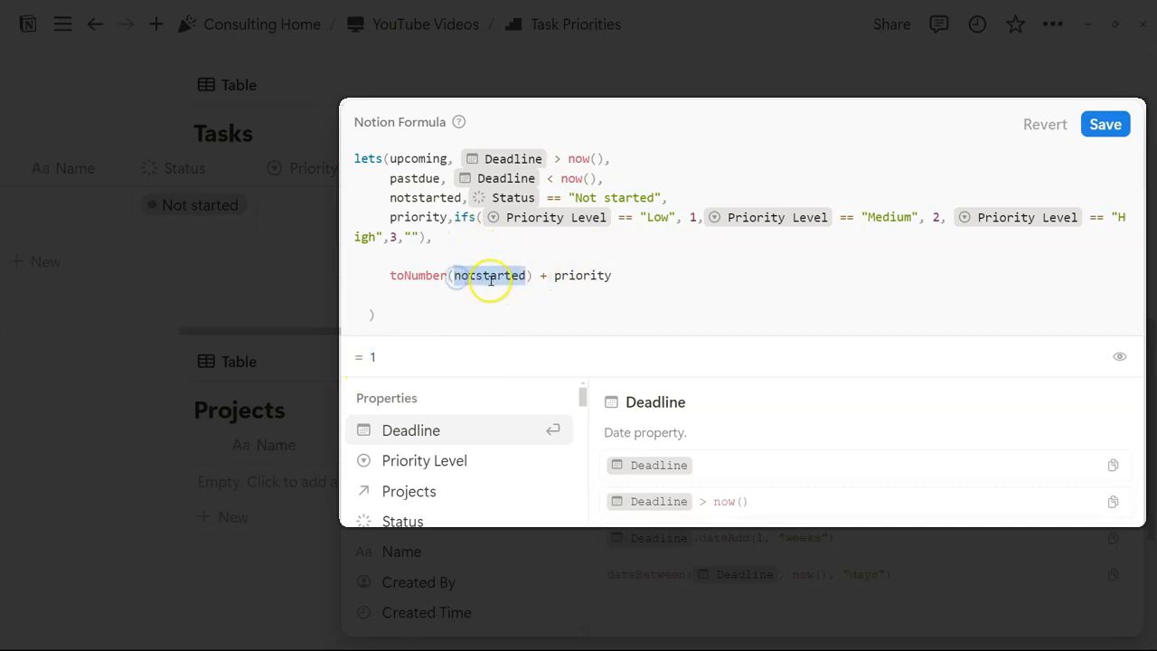
click(1105, 124)
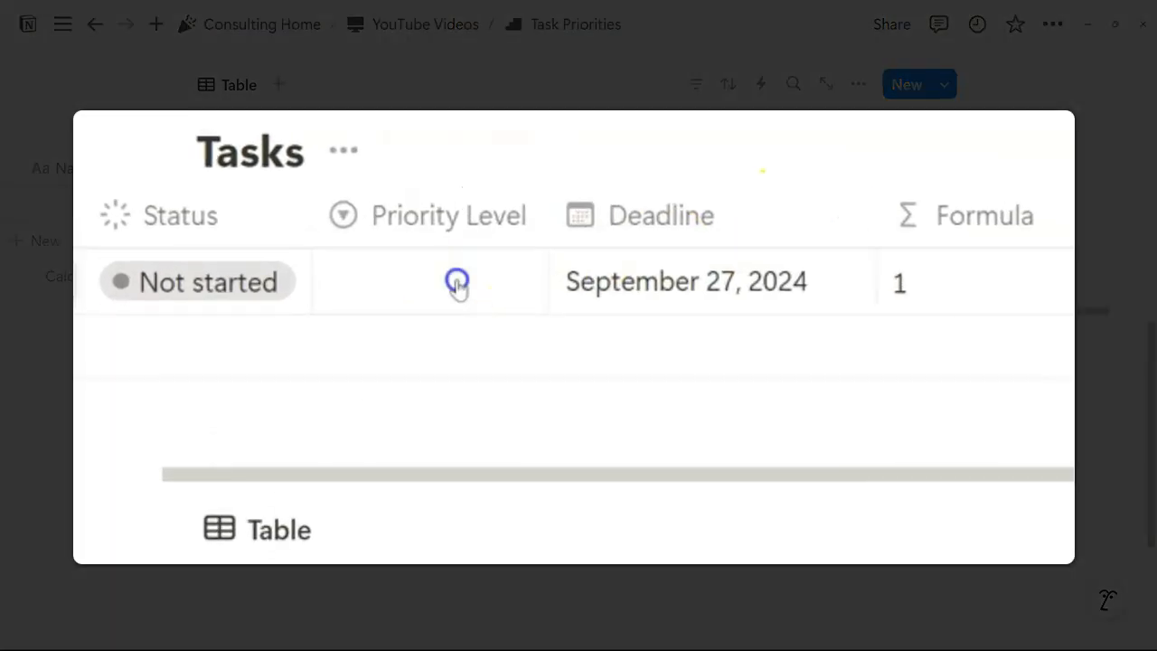
Step: Test the formula by setting the task's Priority Level to Low, Medium and finally High
click(415, 256)
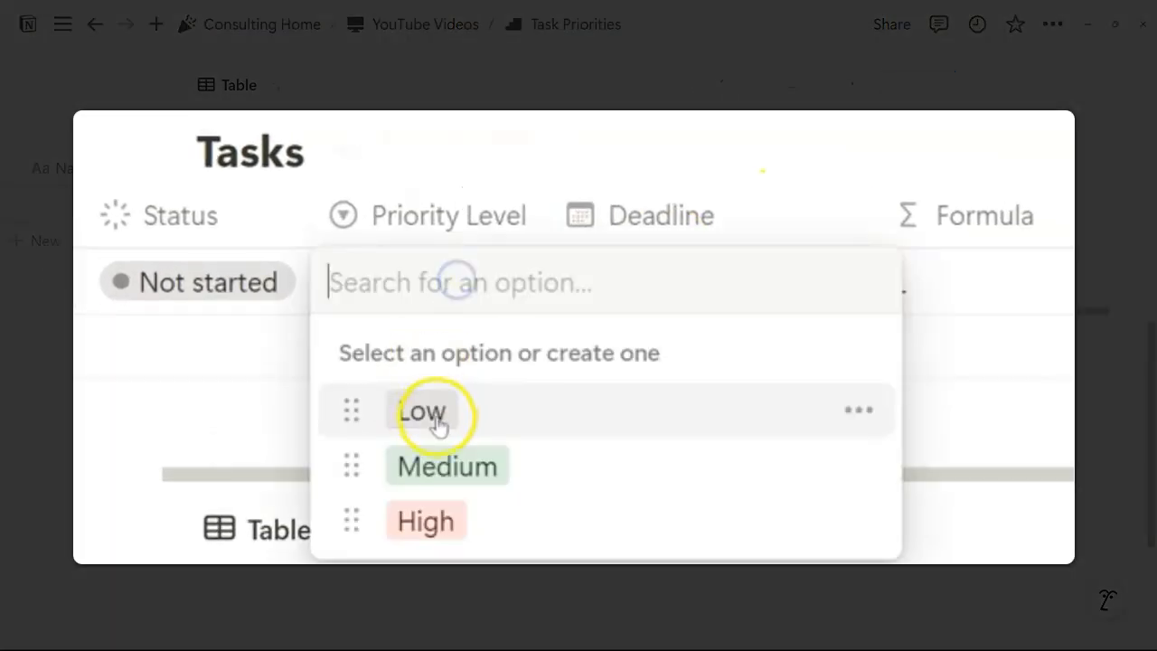
click(397, 381)
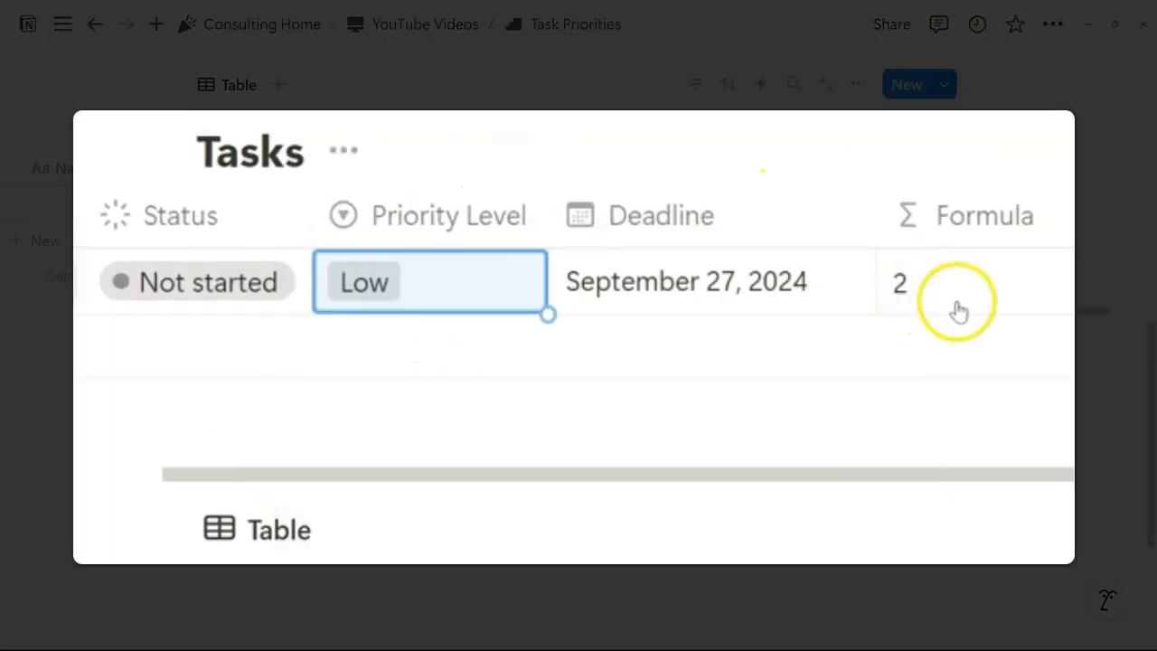
click(370, 282)
click(414, 473)
click(474, 292)
click(466, 531)
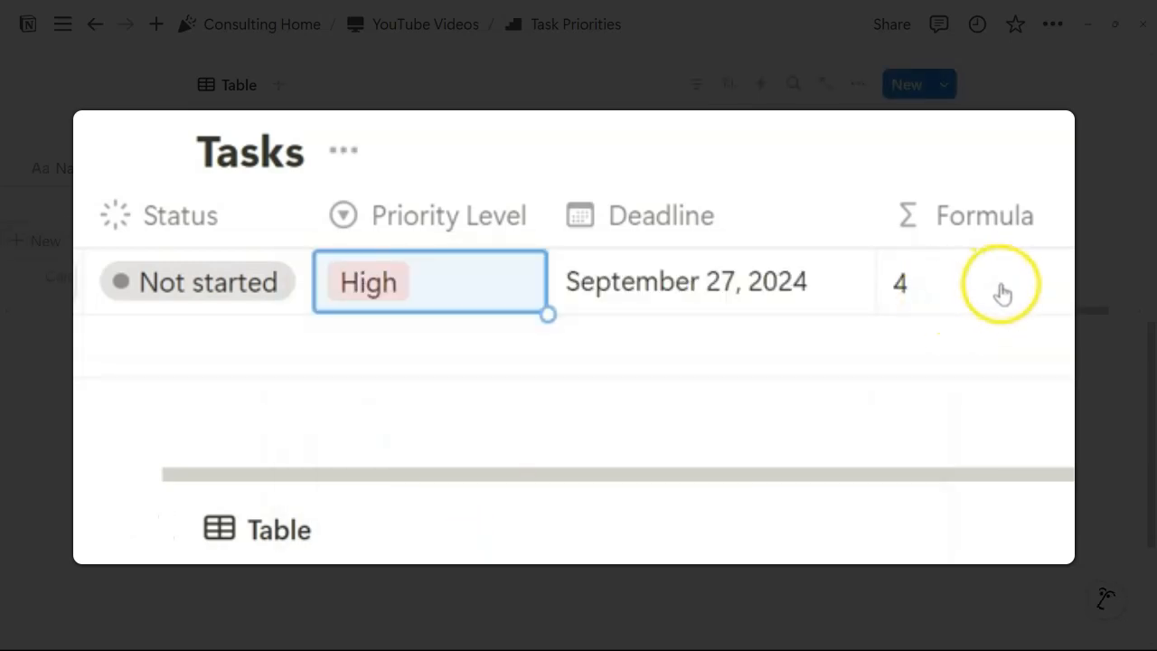
Step: Reopen the formula and insert + toNumber(upcoming) between toNumber(notstarted) and priority in the output expression
click(998, 290)
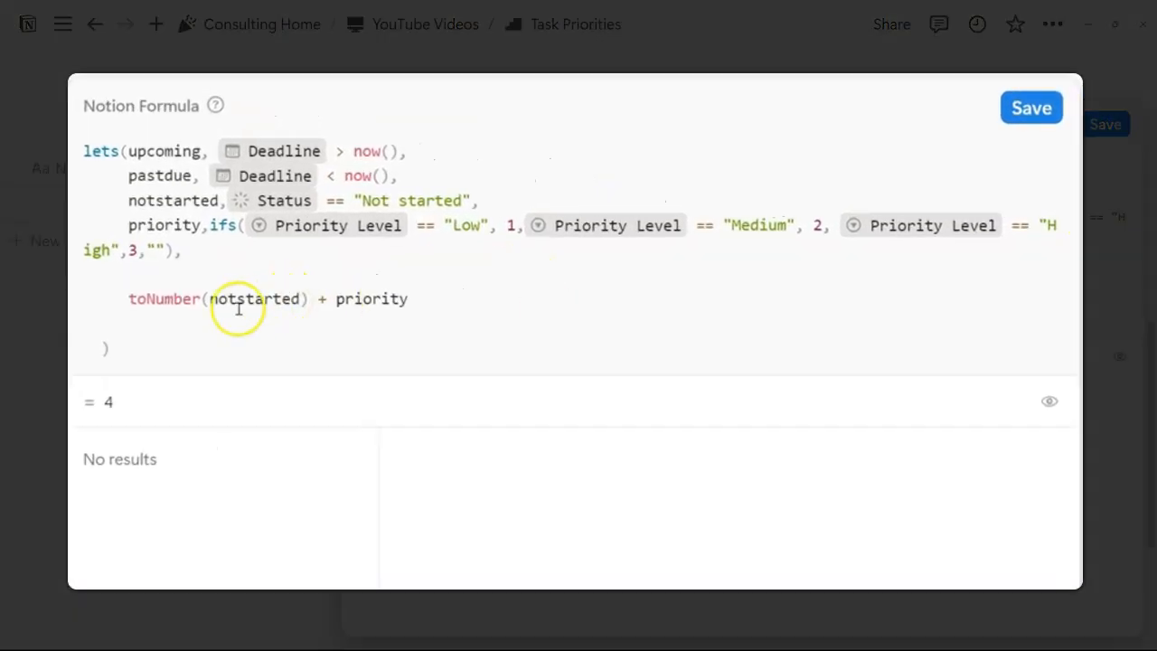
click(214, 302)
click(272, 300)
click(318, 299)
drag(498, 303, 336, 304)
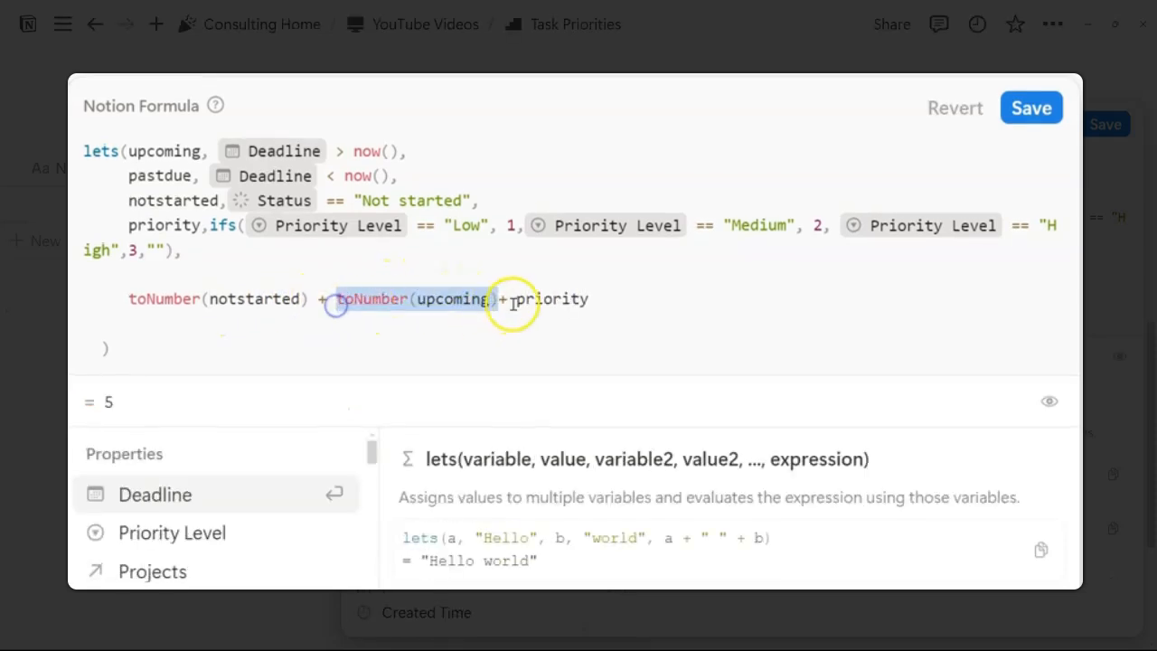
Step: Insert toNumber(pastdue)+ before priority in the output expression and save the formula
click(512, 300)
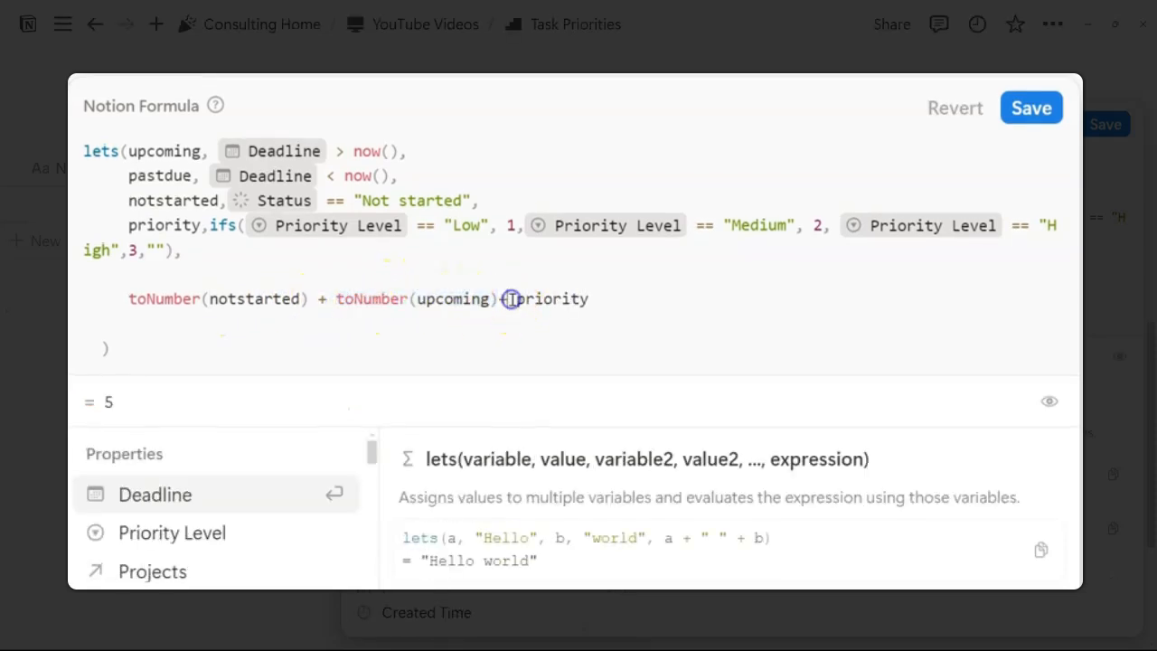
text(toNumber(upcoming)+ toNumber()
text(pastdue)+)
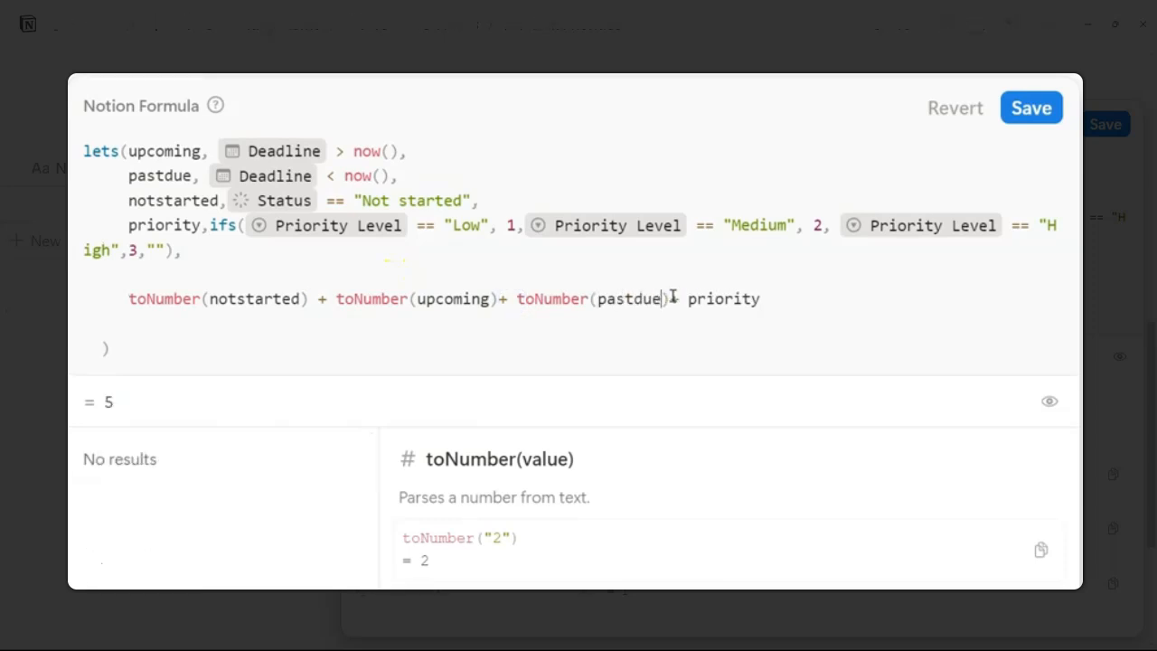
click(760, 295)
drag(784, 297, 131, 299)
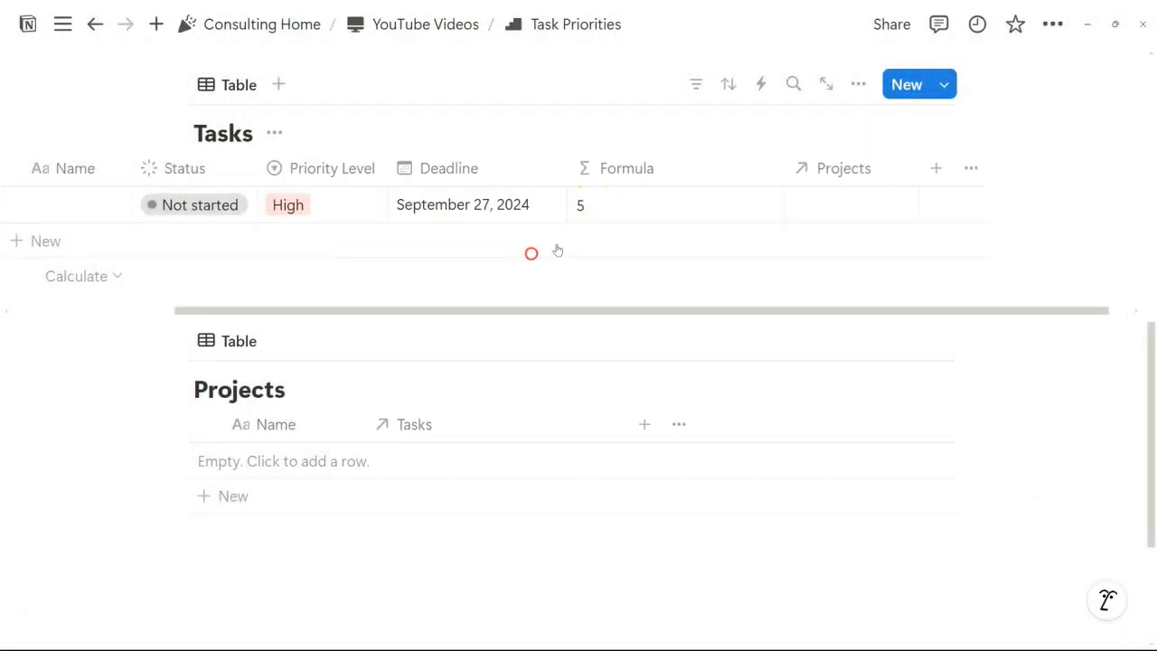
Step: Add a second, unnamed task to the Tasks table and set its Priority Level to Medium
right_click(591, 171)
key(Escape)
click(160, 240)
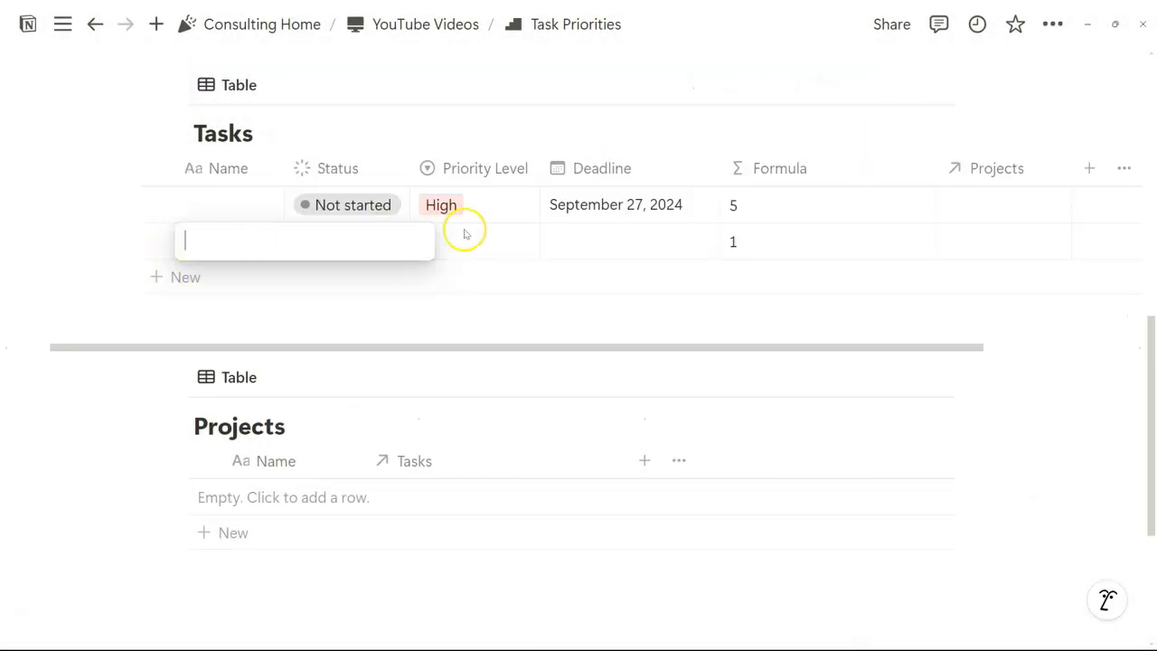
key(Escape)
click(473, 240)
click(498, 331)
Step: Add a third, unnamed task to the Tasks table and set its Priority Level to Low
click(176, 276)
key(Escape)
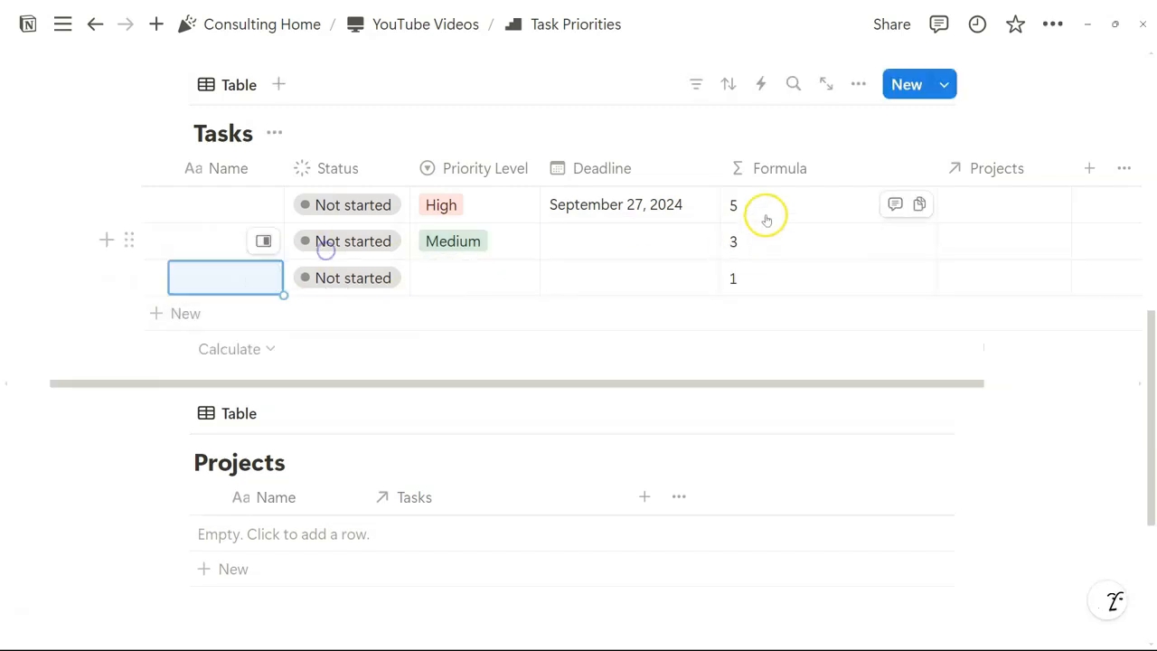
click(468, 277)
click(479, 349)
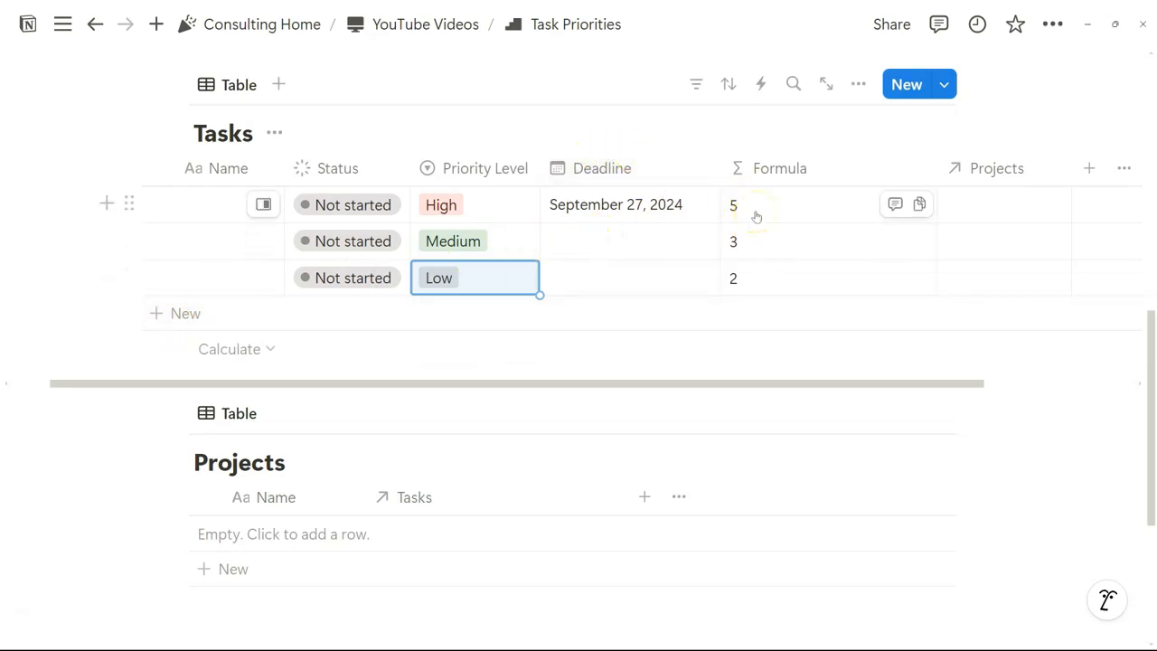
Step: Move the Medium task with the September 28, 2024 deadline directly below the High task
click(524, 416)
drag(129, 314, 145, 233)
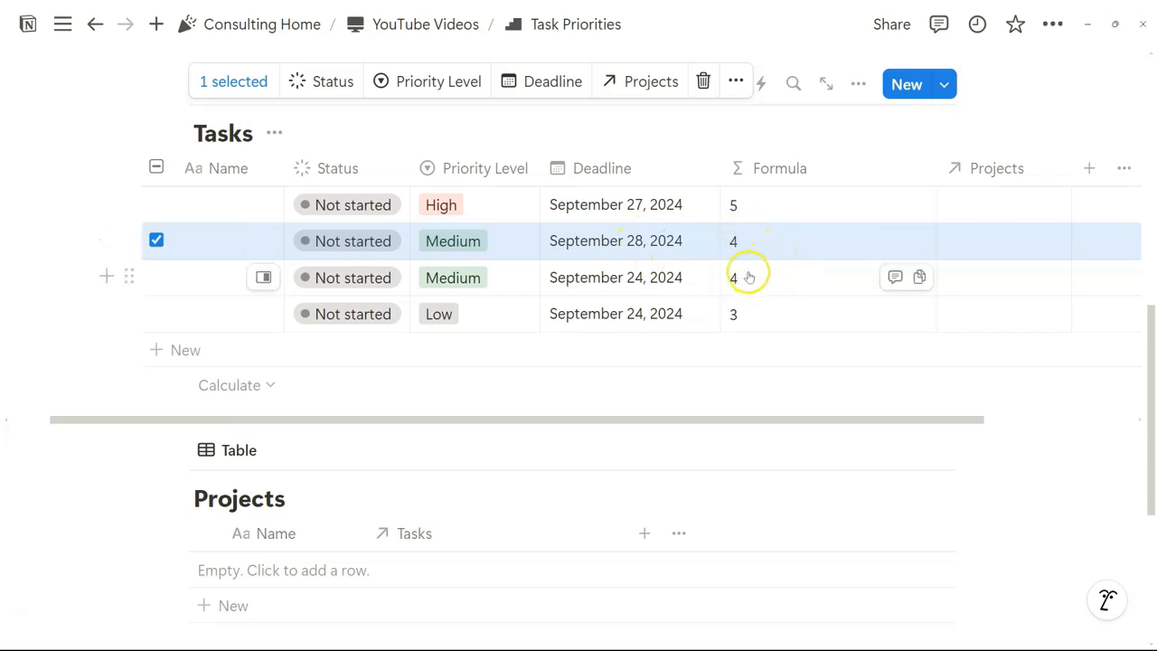
Step: Duplicate the High priority task and set the copy's deadline to September 24, 2024
click(158, 202)
click(156, 240)
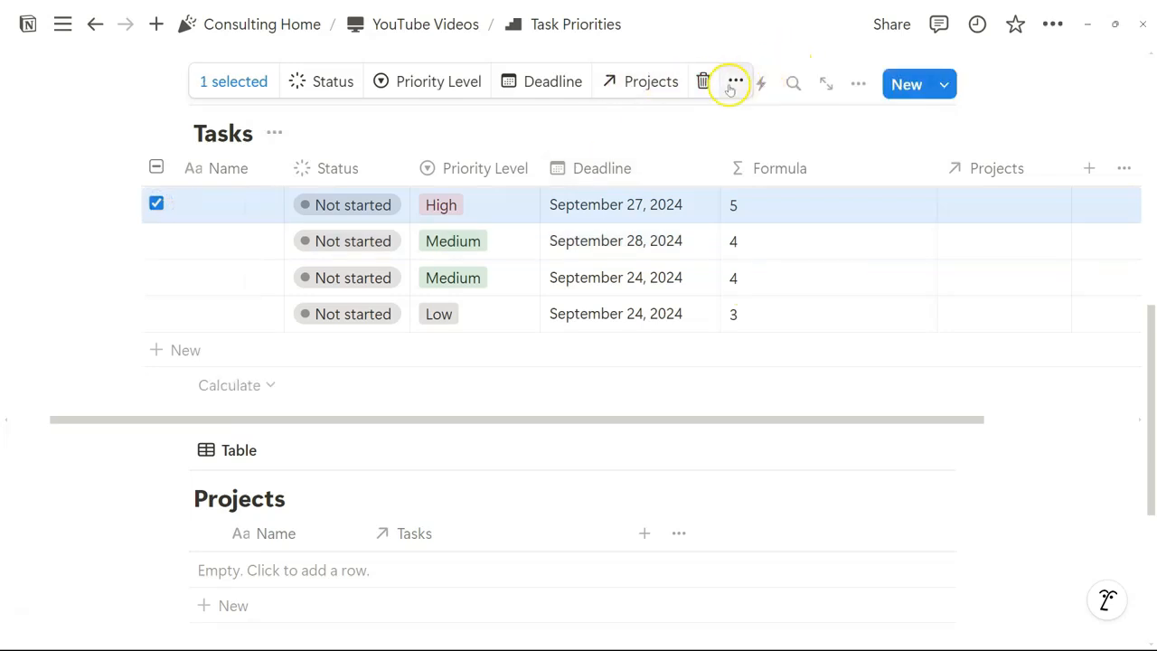
click(734, 82)
click(805, 218)
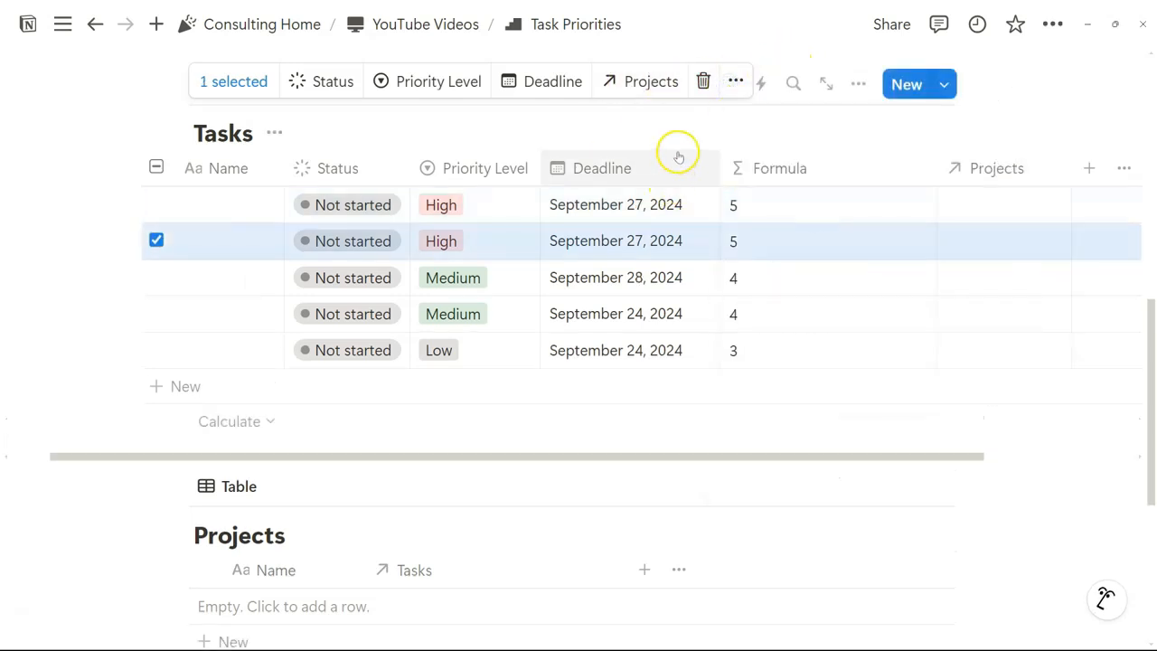
click(764, 140)
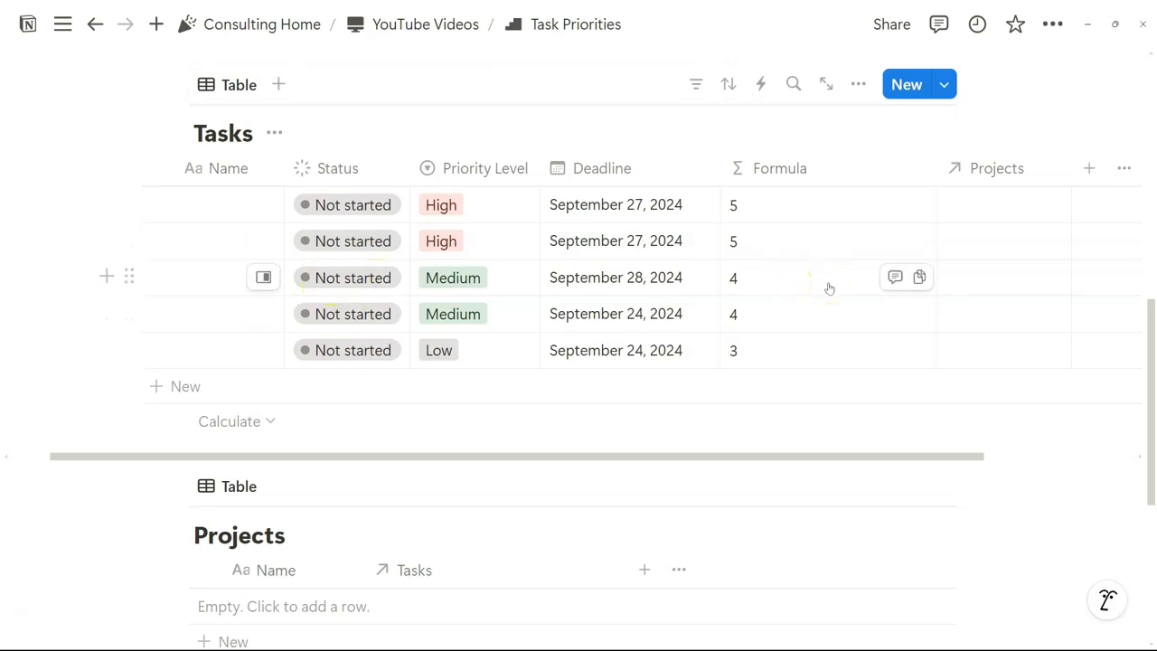
click(623, 242)
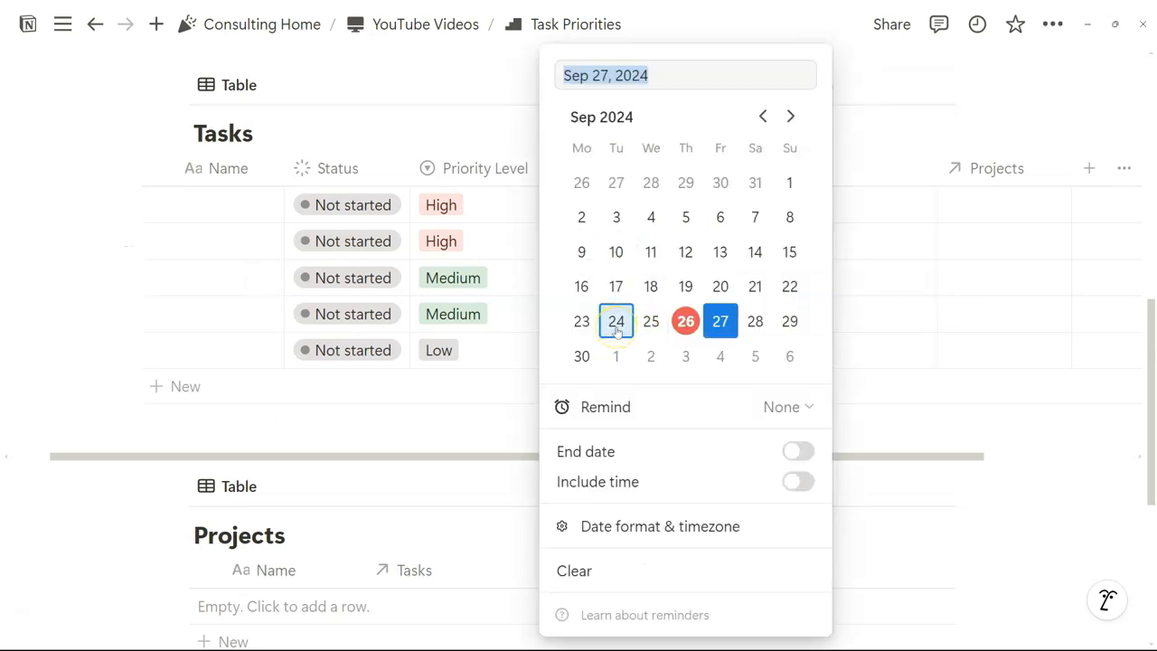
click(616, 322)
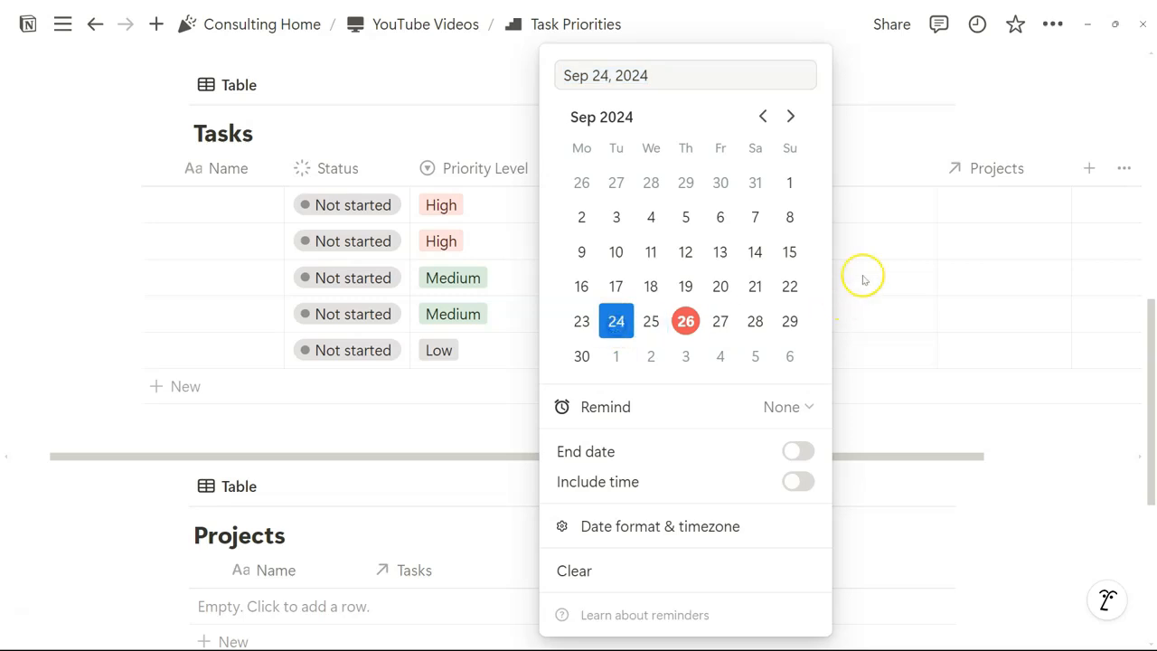
Step: Close the copied task's date picker and check the formula behind the first High priority task's score
click(886, 143)
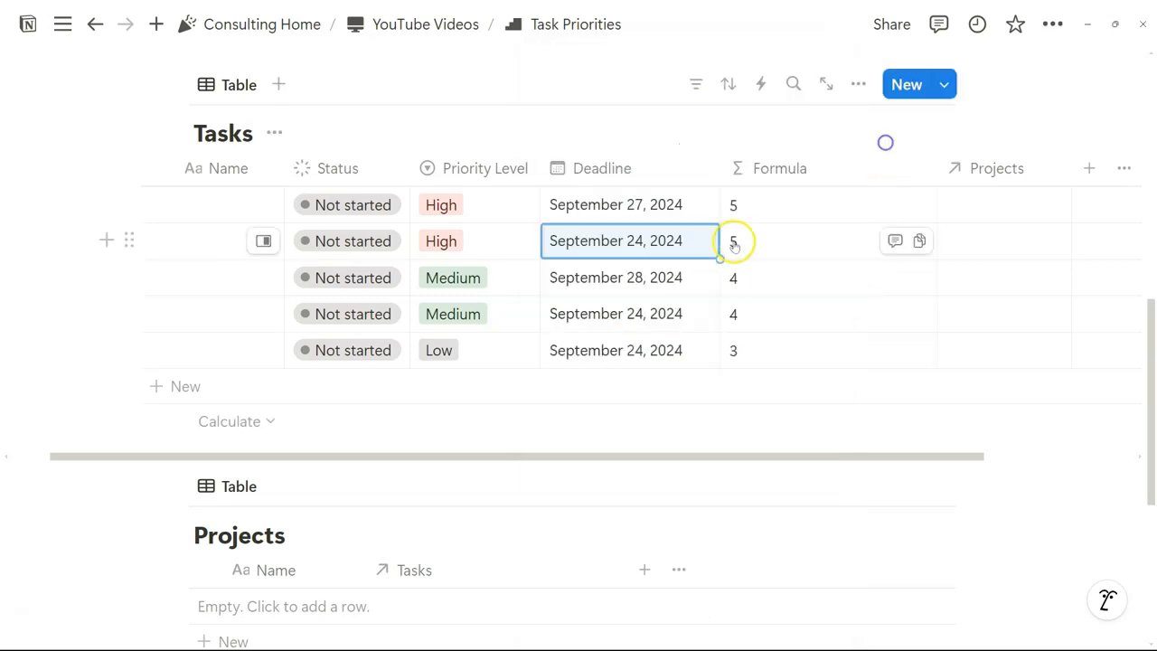
click(768, 207)
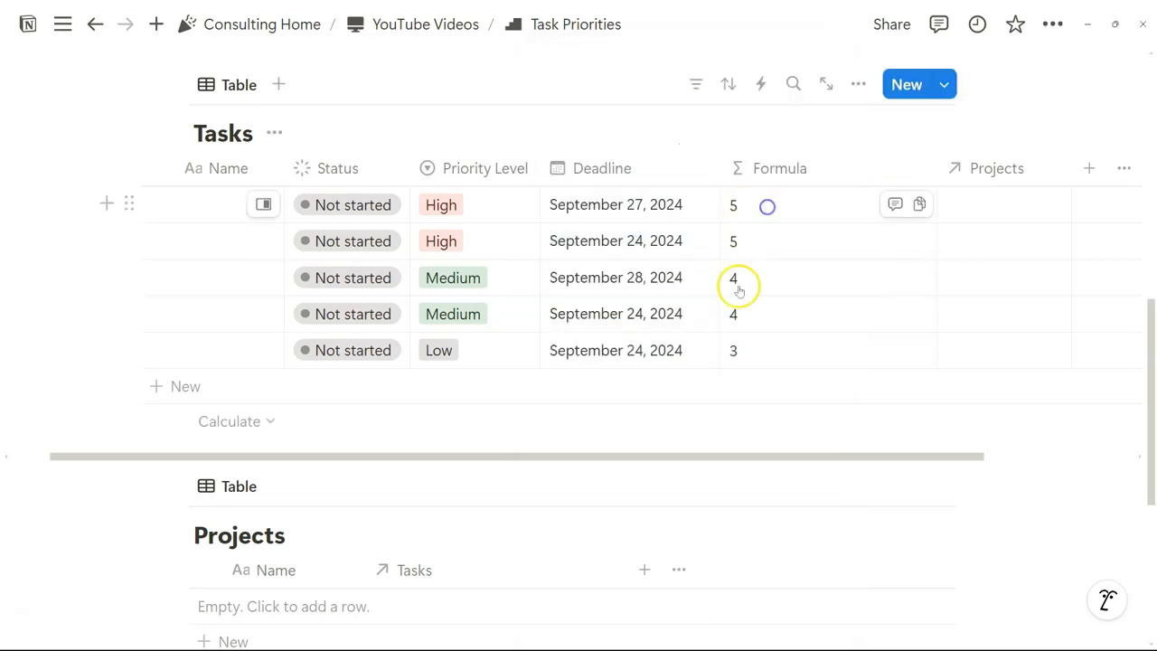
click(1084, 128)
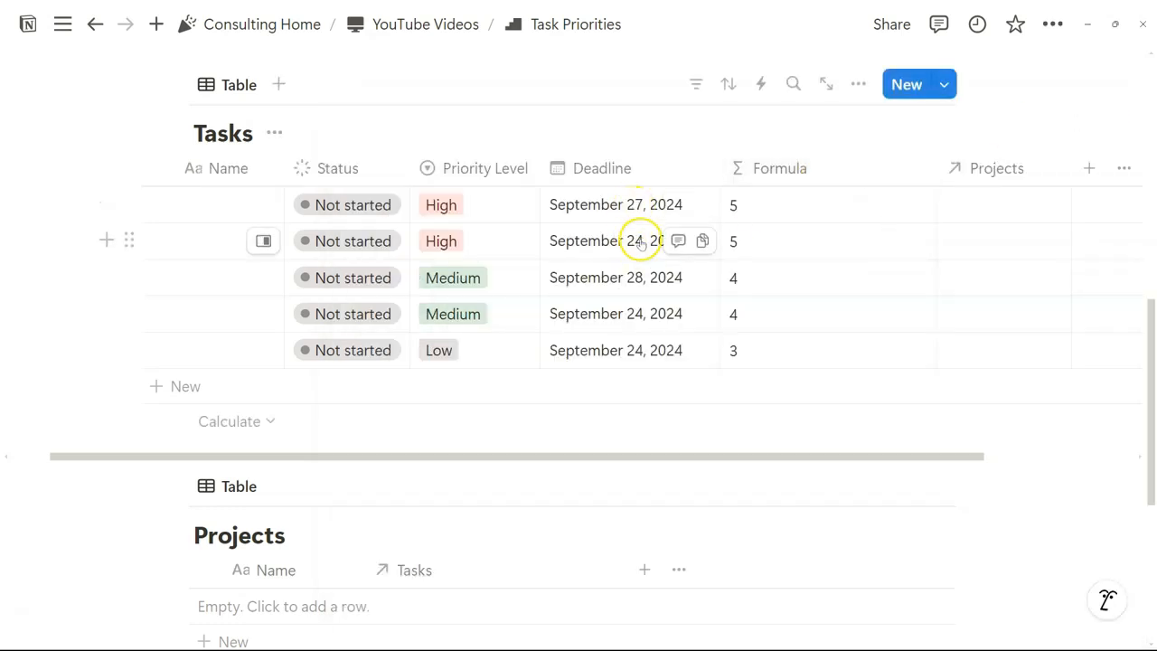
Step: Double the past-due weight in the score expression by changing that term to toNumber(pastdue)*2, and apply the formula
click(764, 212)
drag(885, 280, 397, 279)
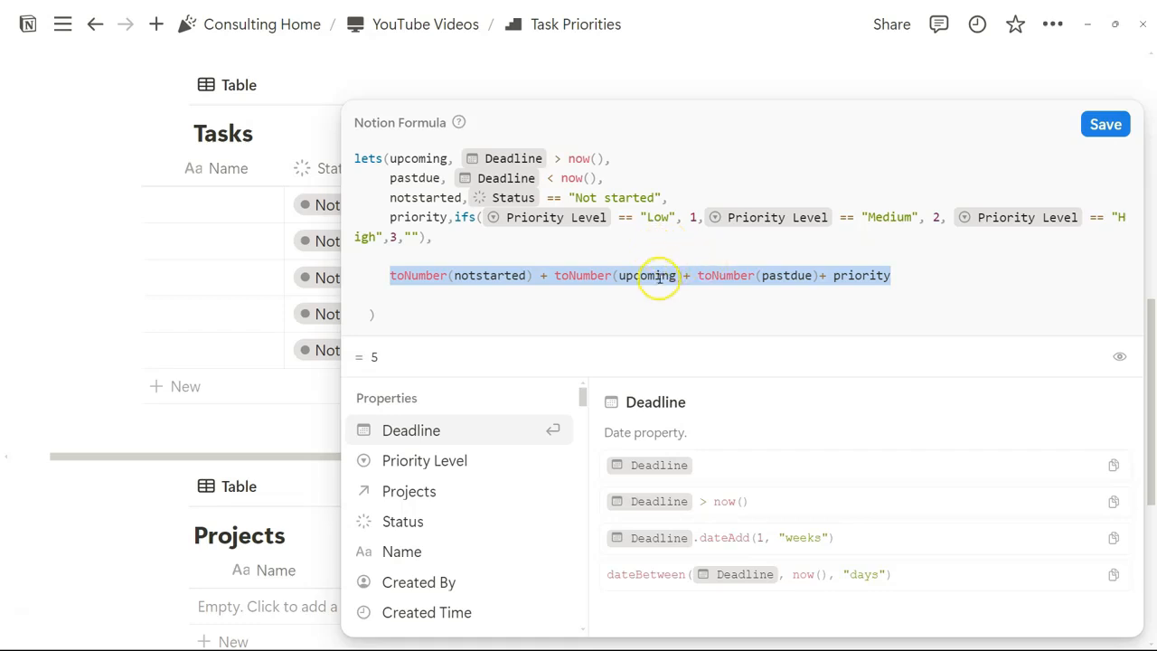
click(658, 276)
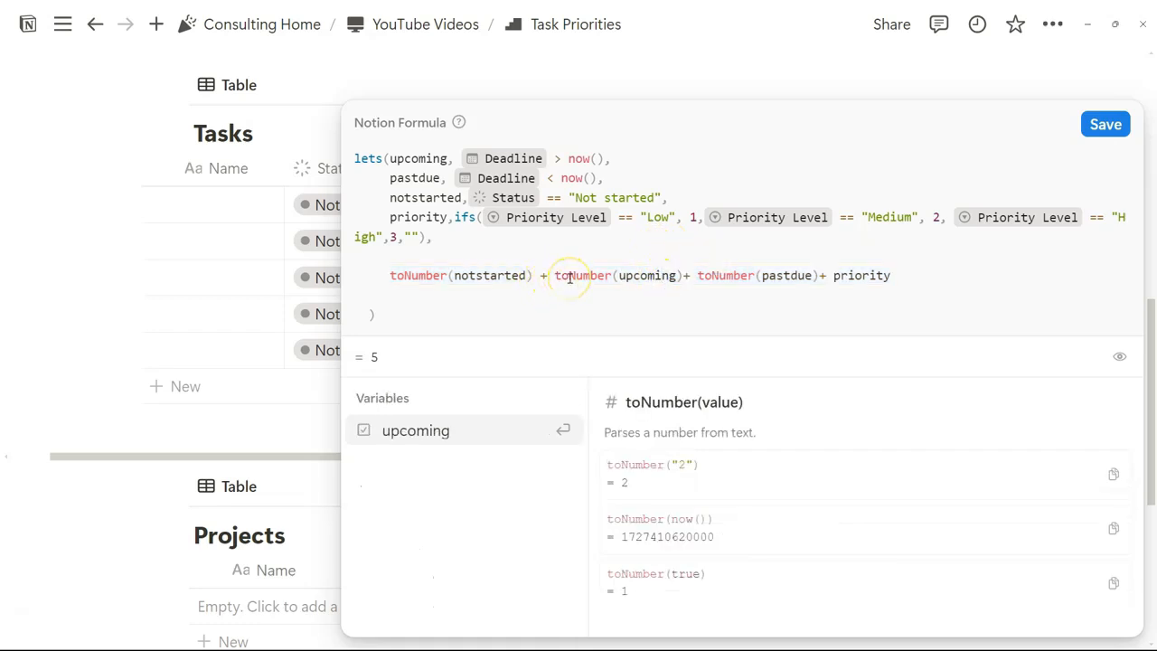
click(816, 277)
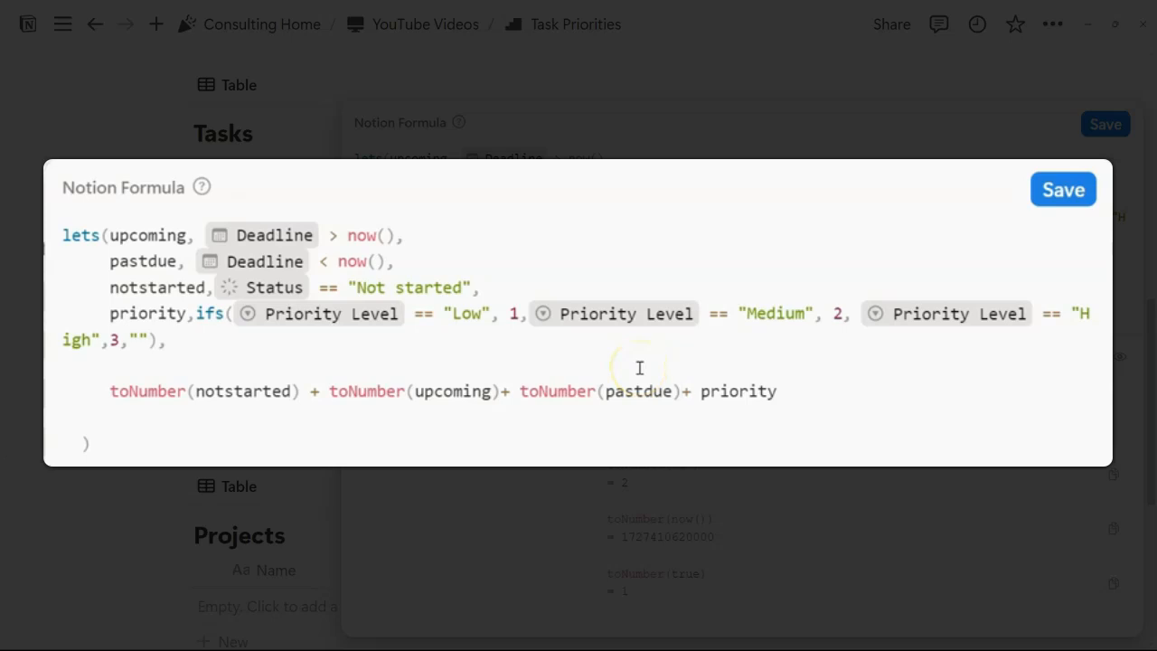
text(*2)
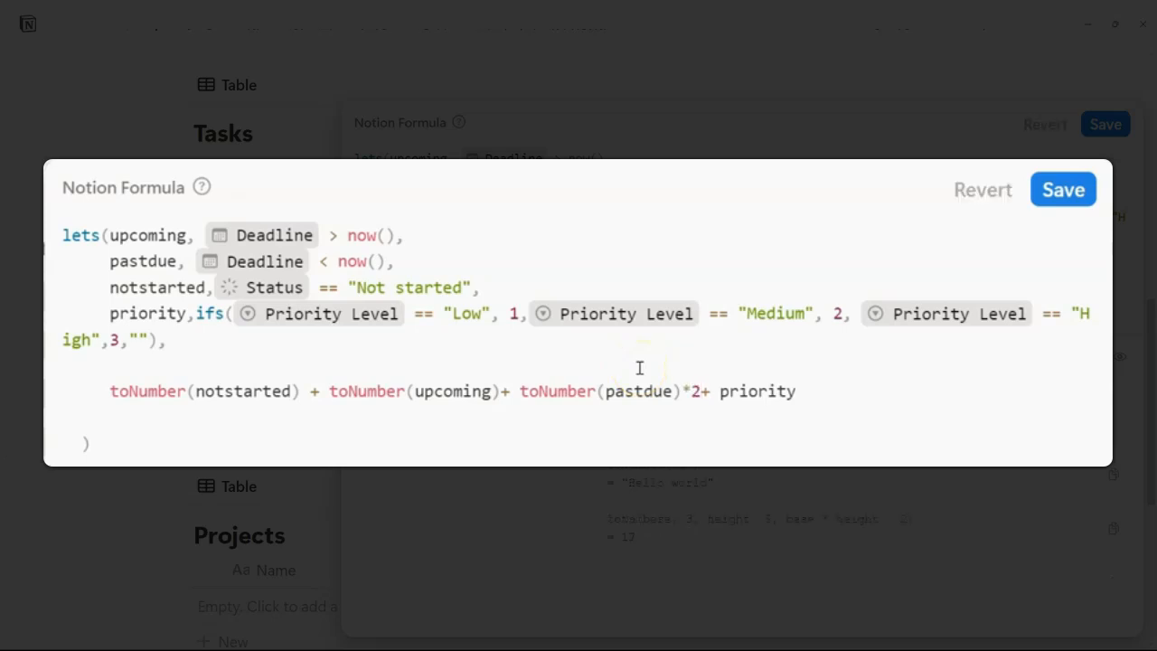
drag(822, 284, 689, 282)
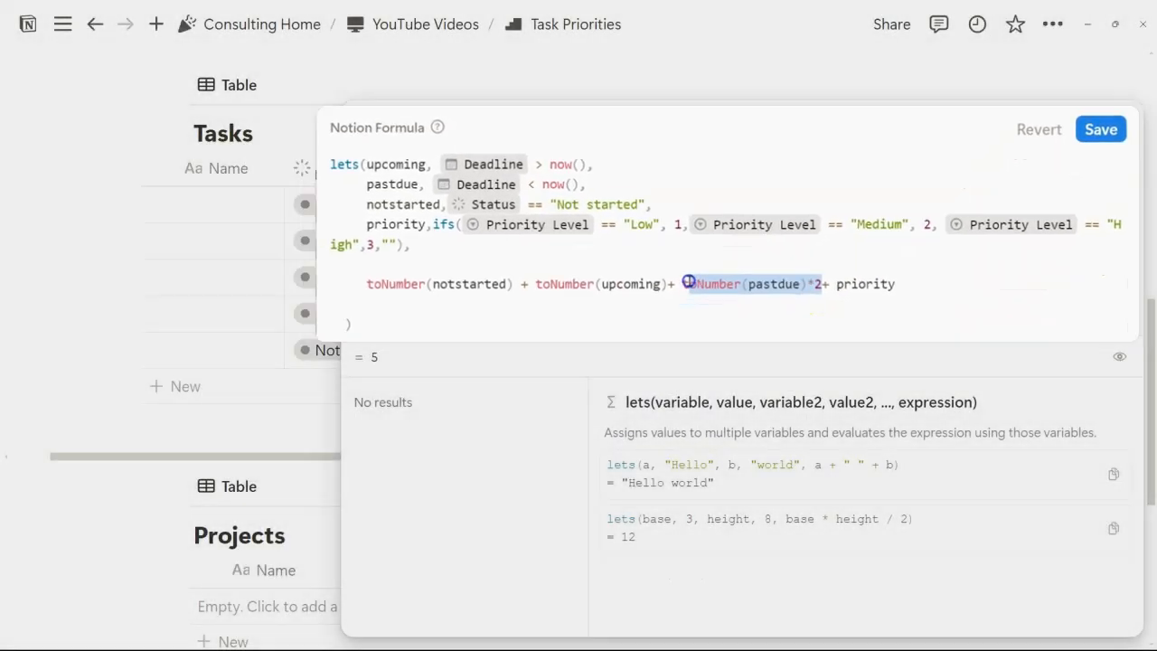
key(Escape)
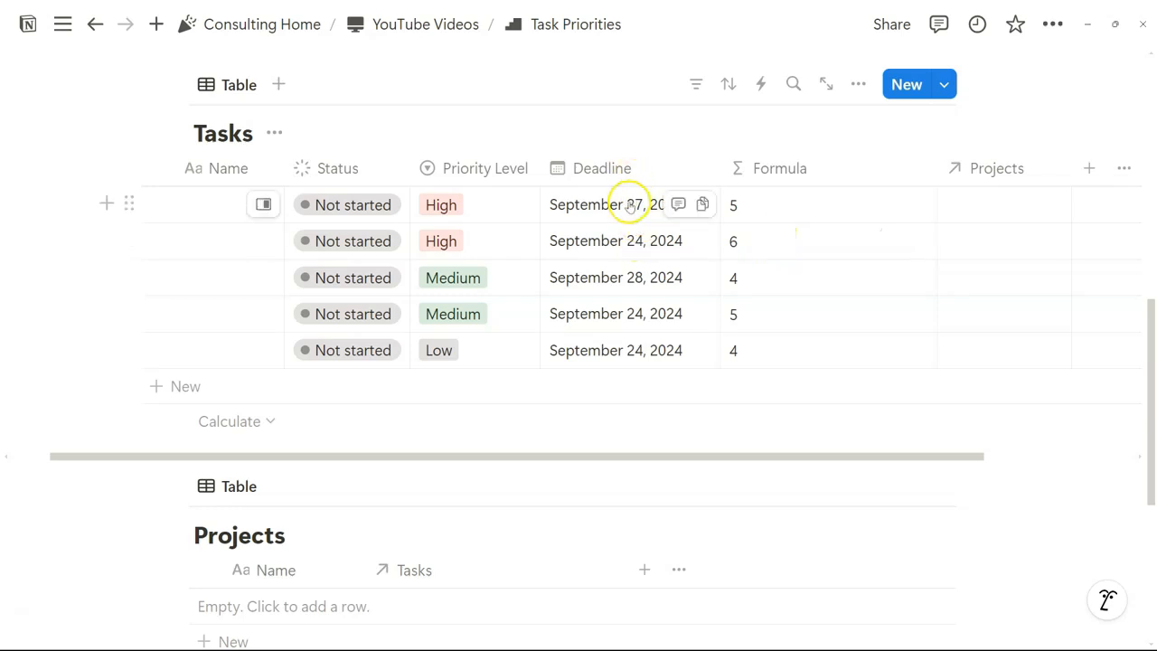
Step: Move the High task with the September 24, 2024 deadline to the first row and review the formula's score expression
drag(130, 240, 129, 192)
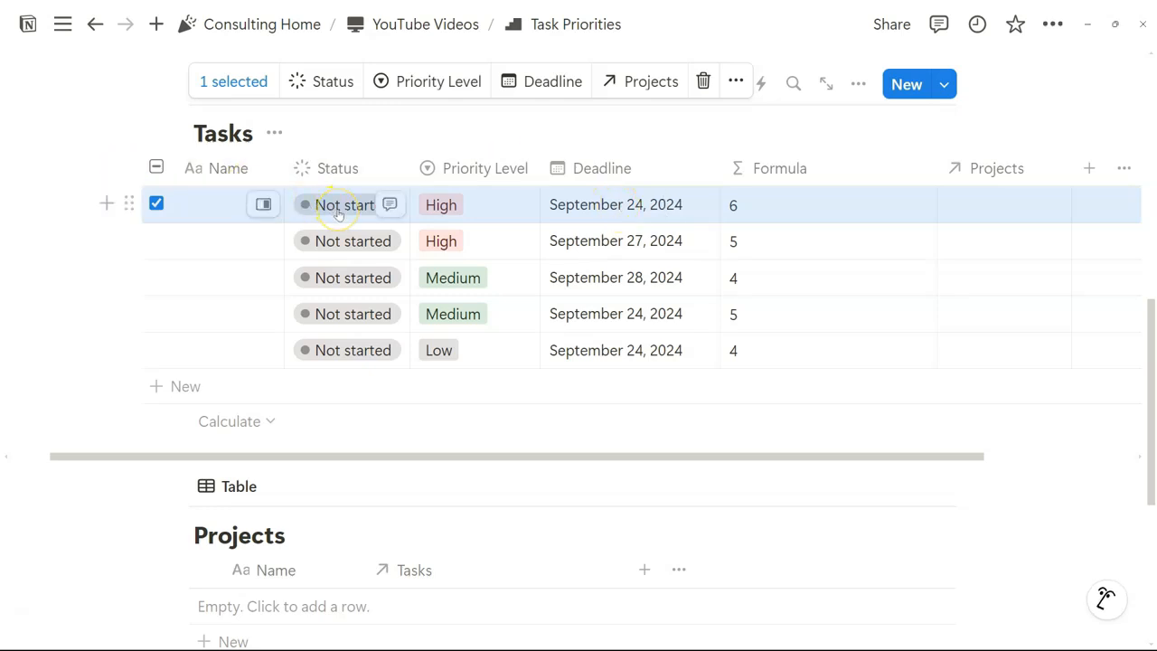
click(755, 210)
drag(922, 279, 379, 278)
click(1106, 123)
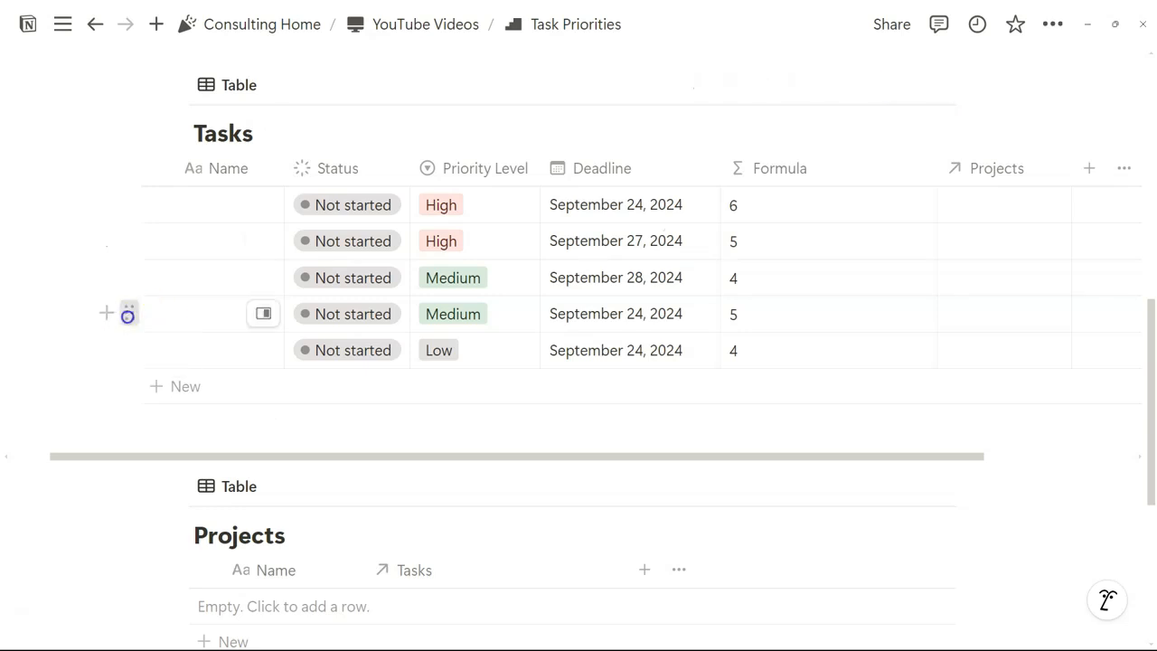
Step: Move the Medium task with the September 24, 2024 deadline directly above the other Medium task
drag(130, 303, 126, 280)
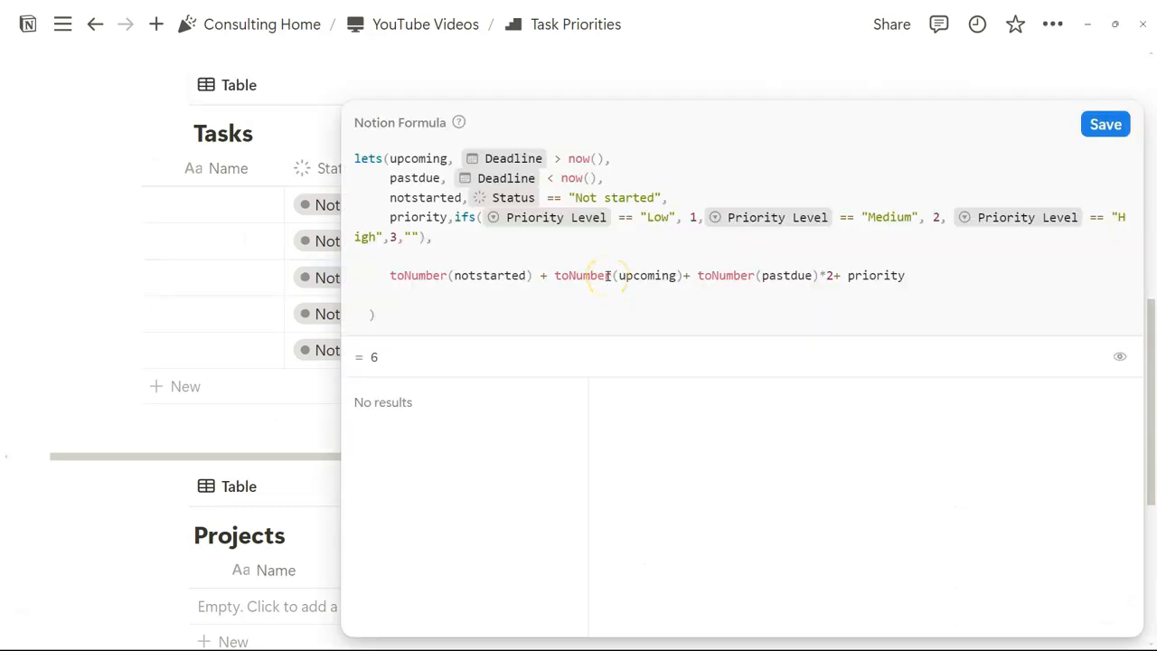
click(1098, 123)
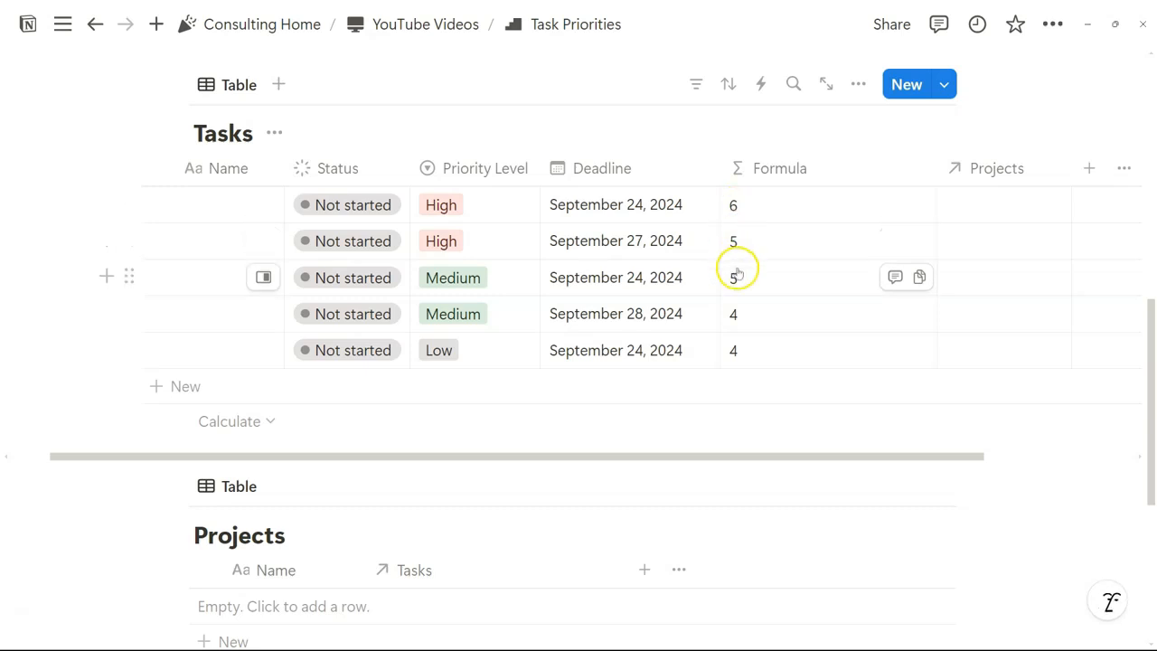
Step: Add a sixth, unnamed task to the Tasks table and set its Priority Level to Low
click(406, 386)
click(453, 357)
click(473, 392)
click(470, 454)
click(630, 388)
click(450, 343)
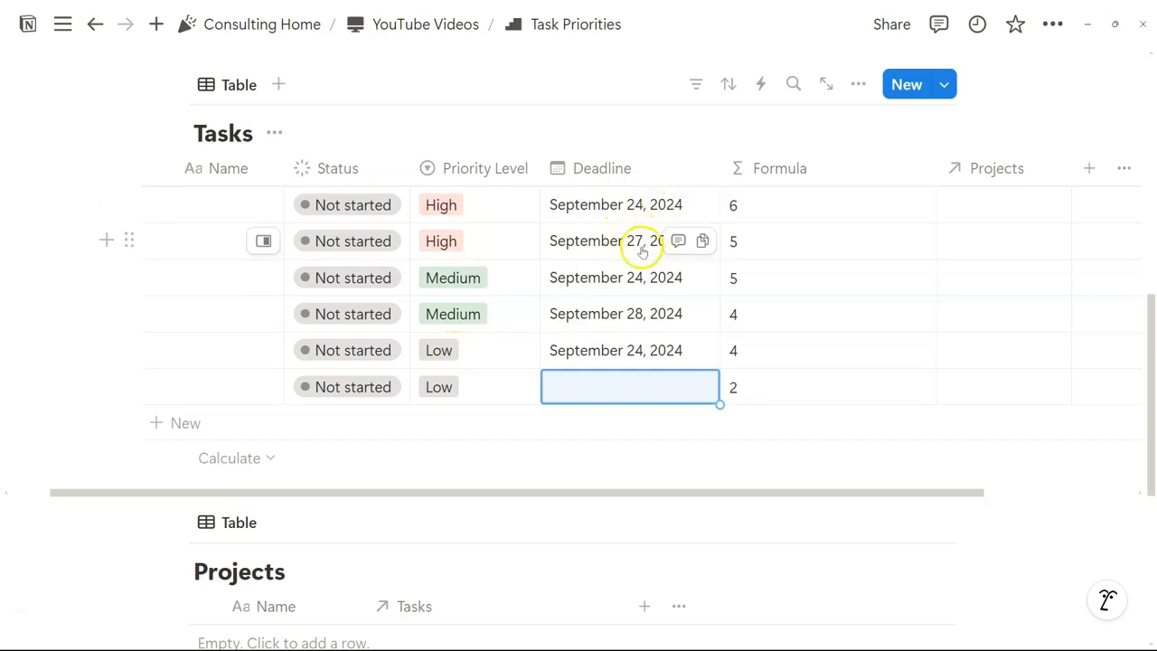
Step: Examine the deadline, status and priority variables in the first task's score formula
click(784, 204)
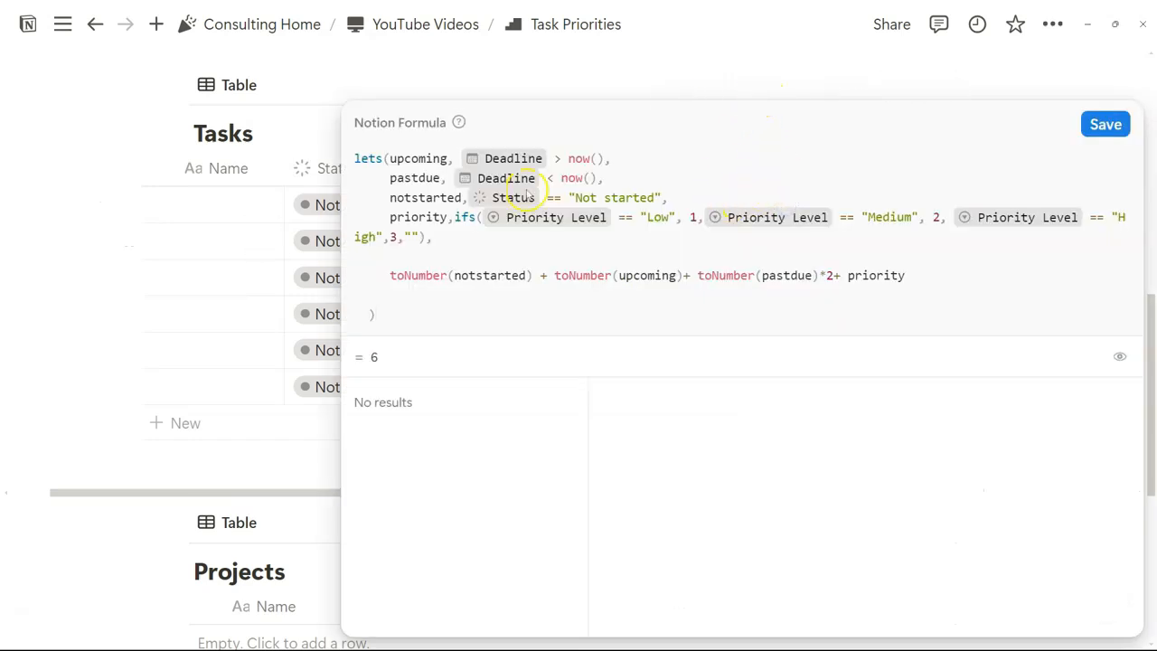
click(760, 85)
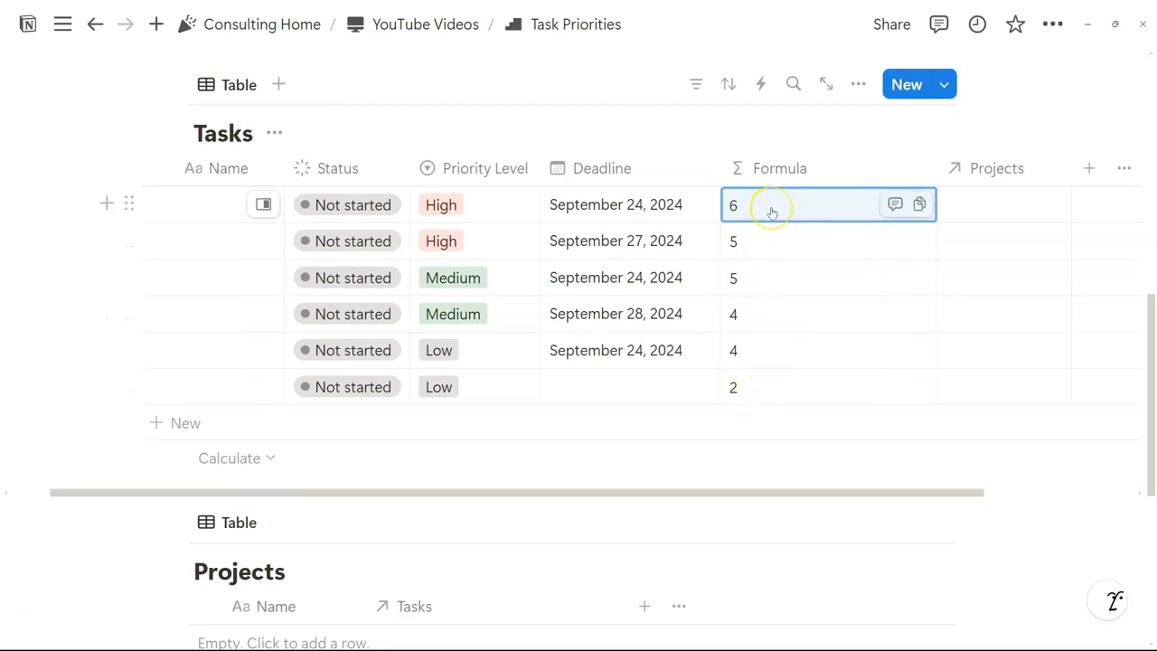
click(767, 205)
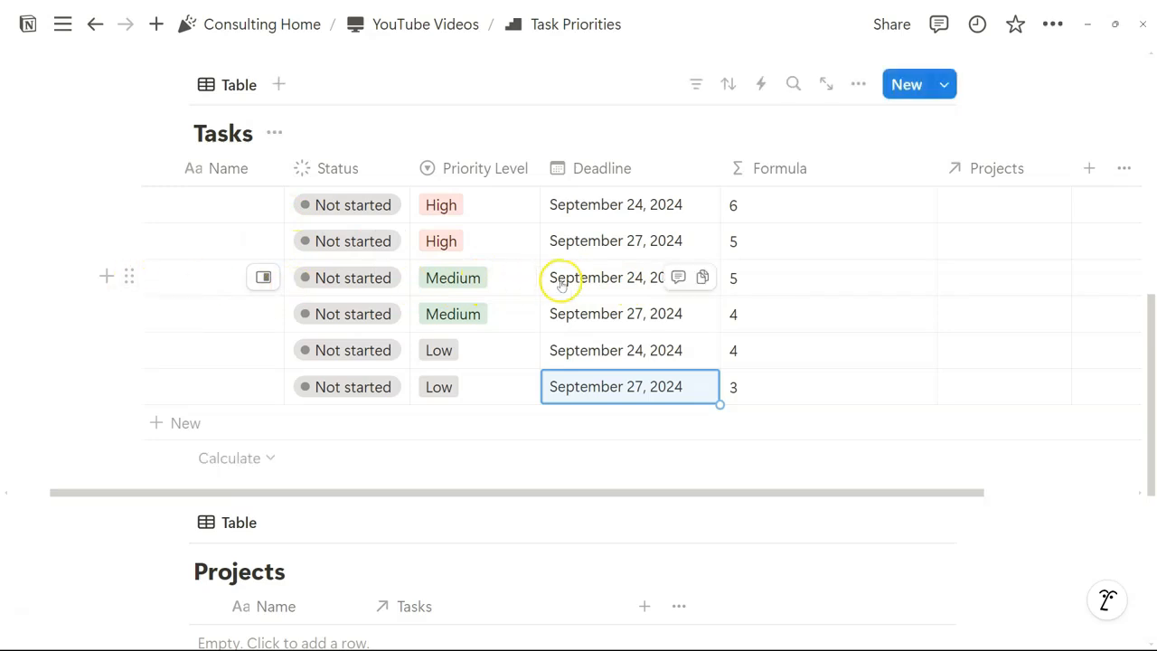
Step: Move the Medium task with the September 24, 2024 deadline directly below the first High task and check the second High task's deadline
drag(129, 277, 135, 229)
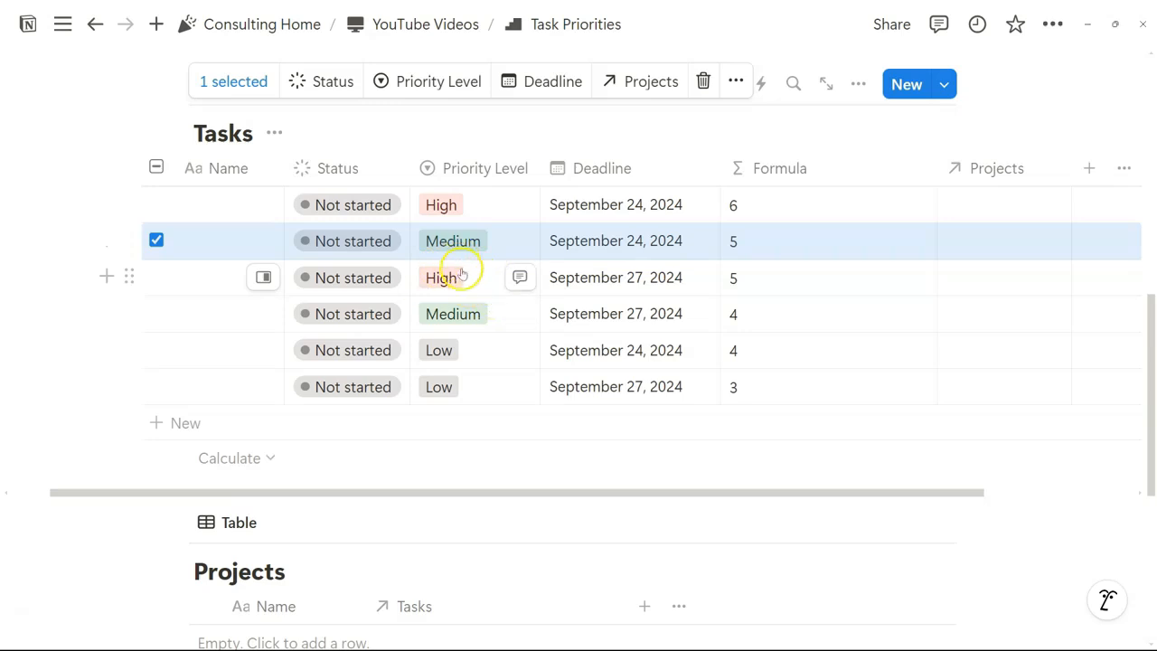
click(638, 282)
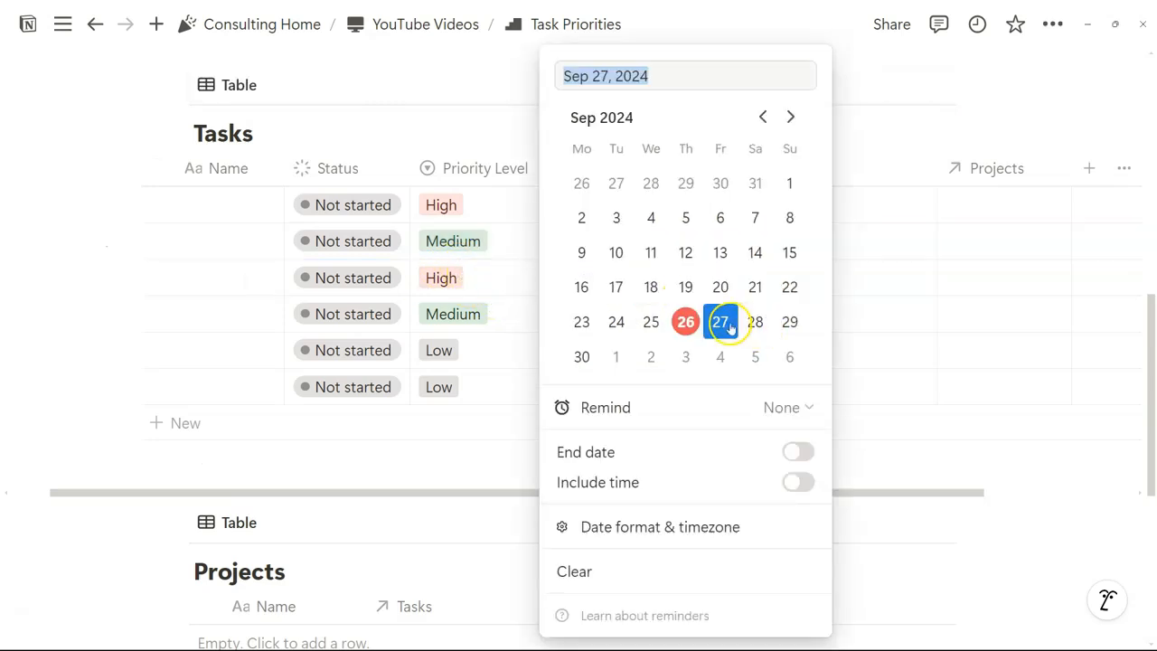
click(921, 286)
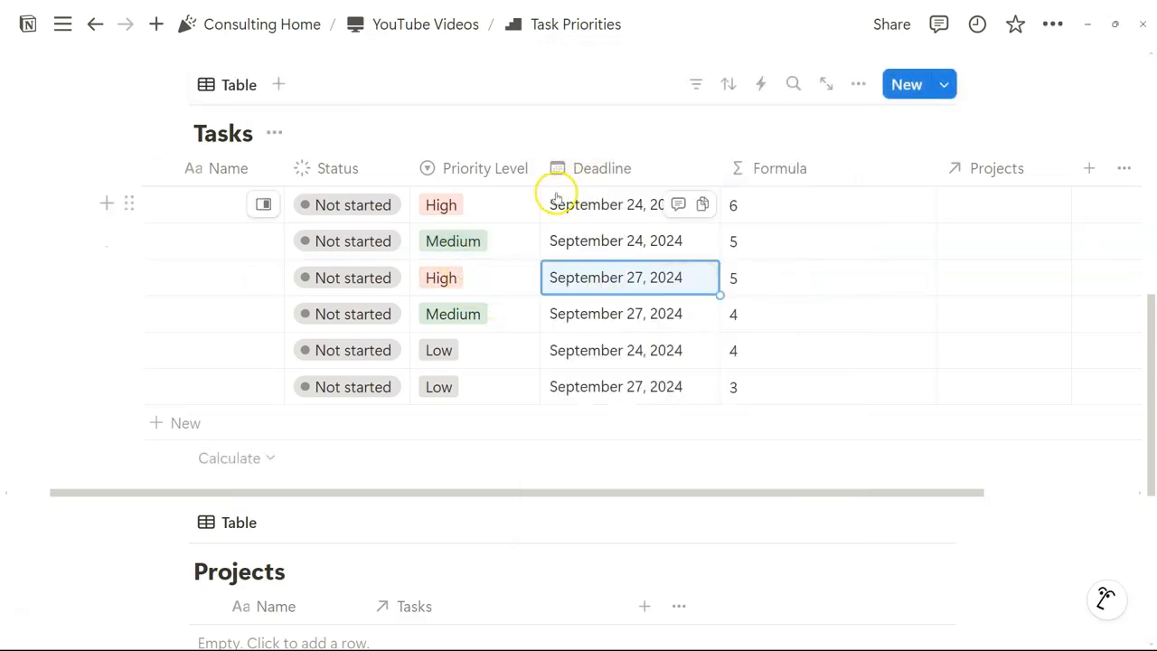
click(483, 329)
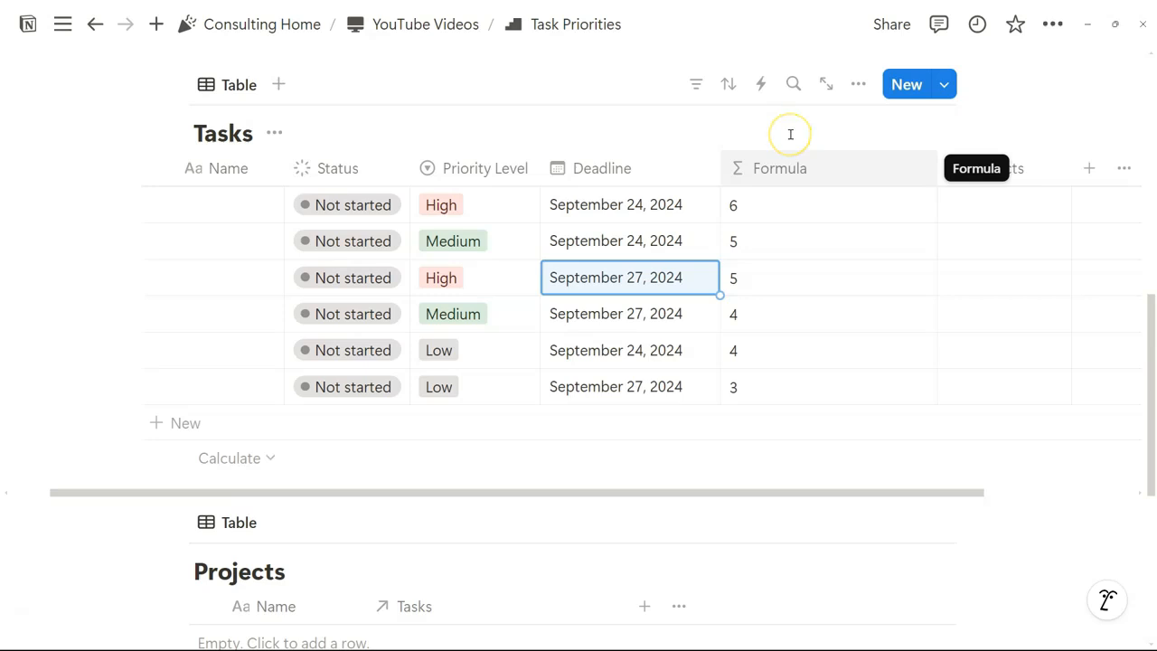
Step: Turn the score expression in the Tasks formula into a lets() variable named pscore, ending its definition with a comma
click(778, 210)
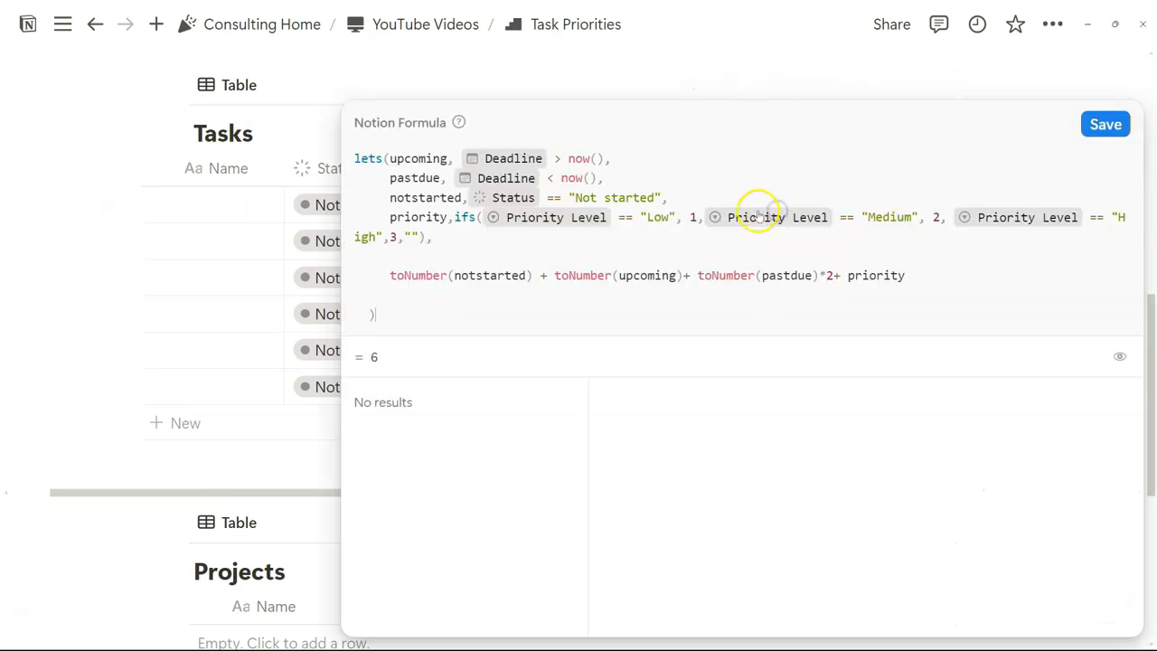
click(1104, 125)
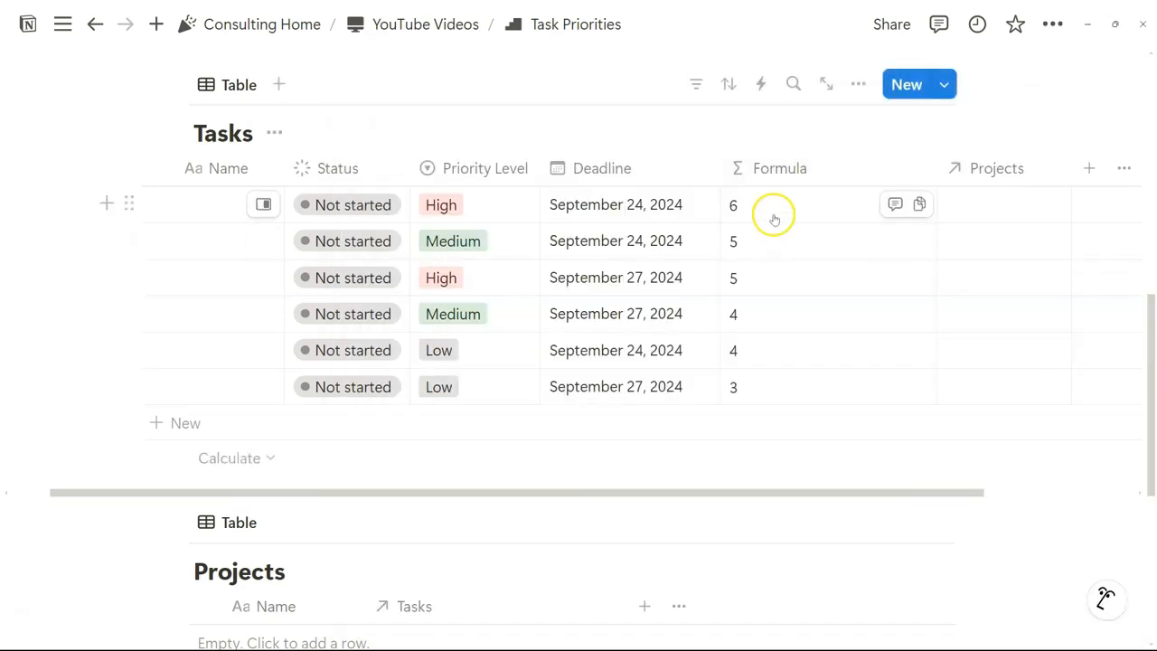
click(772, 214)
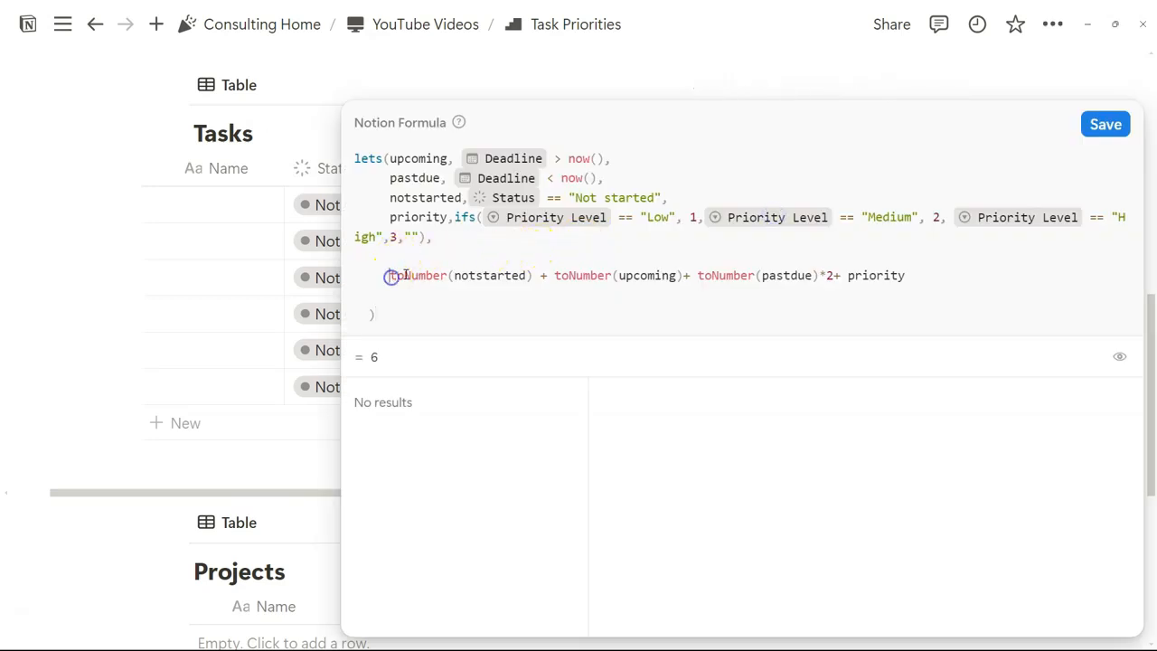
click(390, 276)
drag(390, 275, 905, 276)
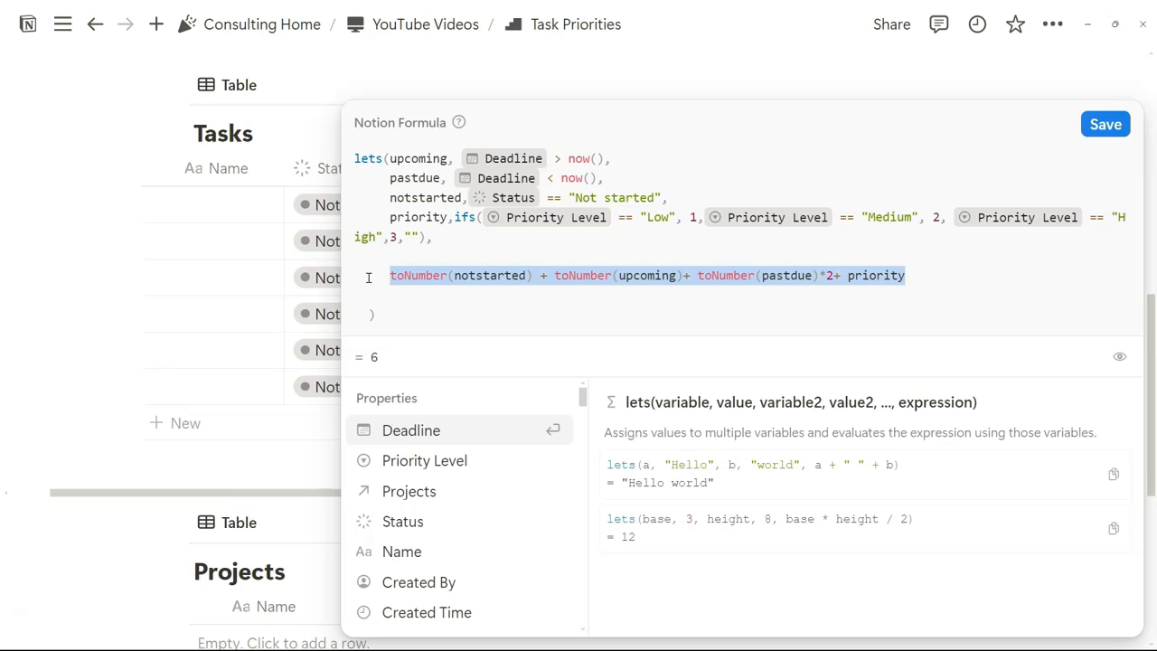
click(368, 278)
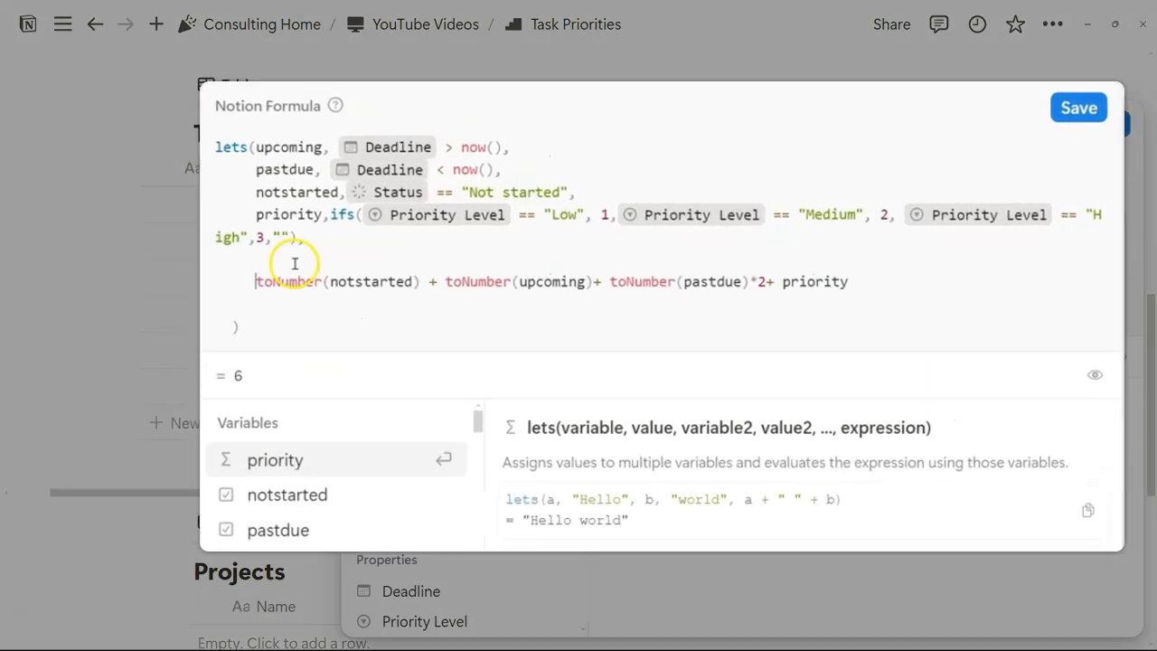
text(pscore)
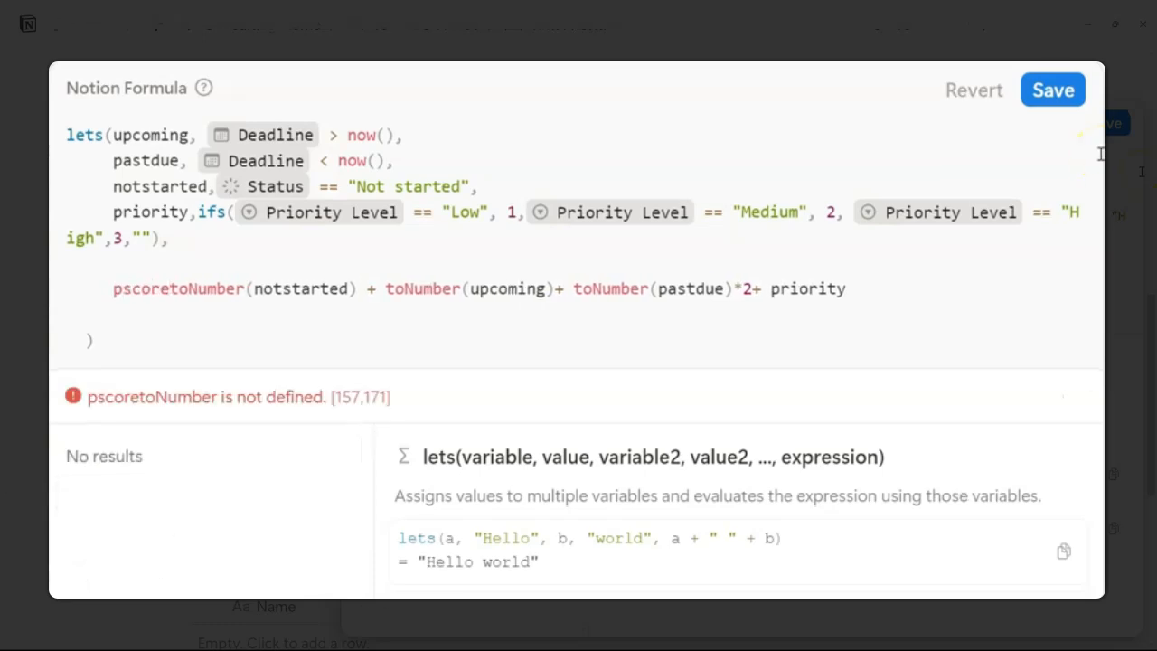
text(,)
click(891, 292)
text(,)
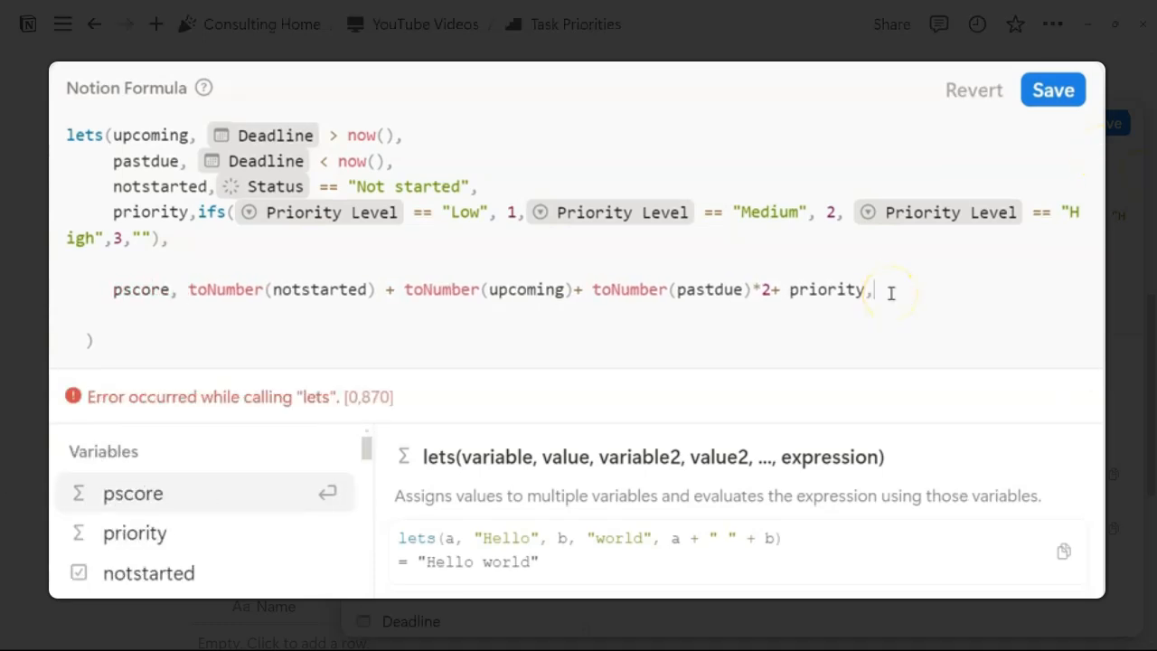
Step: Add "cool" as the formula's returned result, separated from the pscore definition by a blank line, and apply the formula
key(shift+Return)
key(shift+Return)
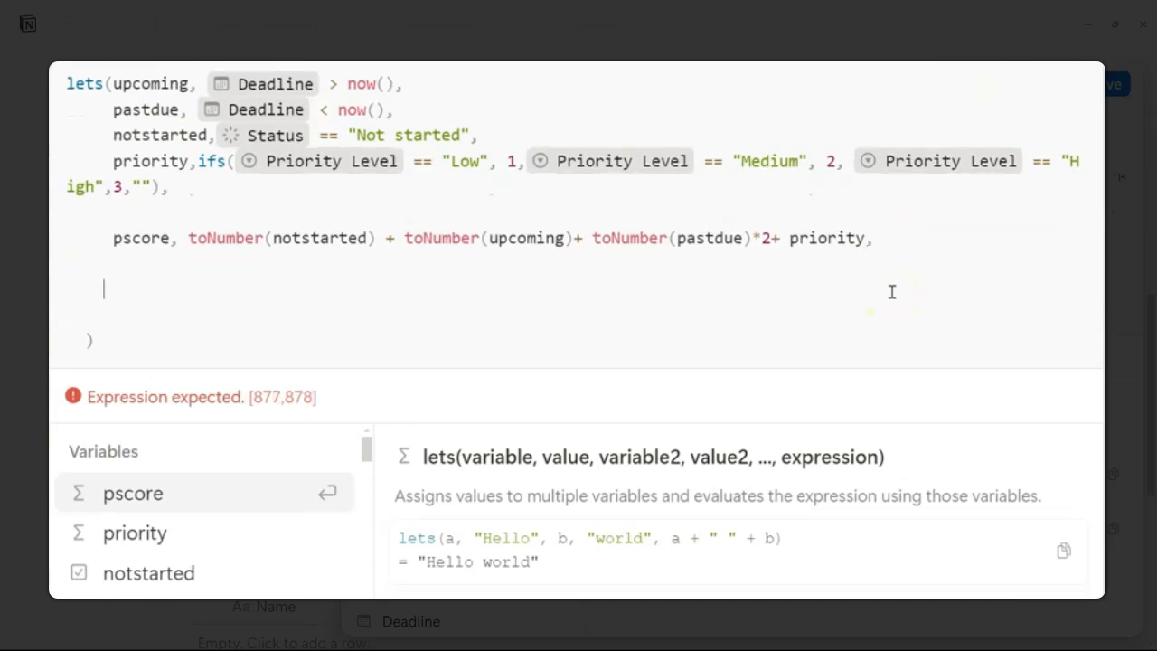
text("cool")
key(Escape)
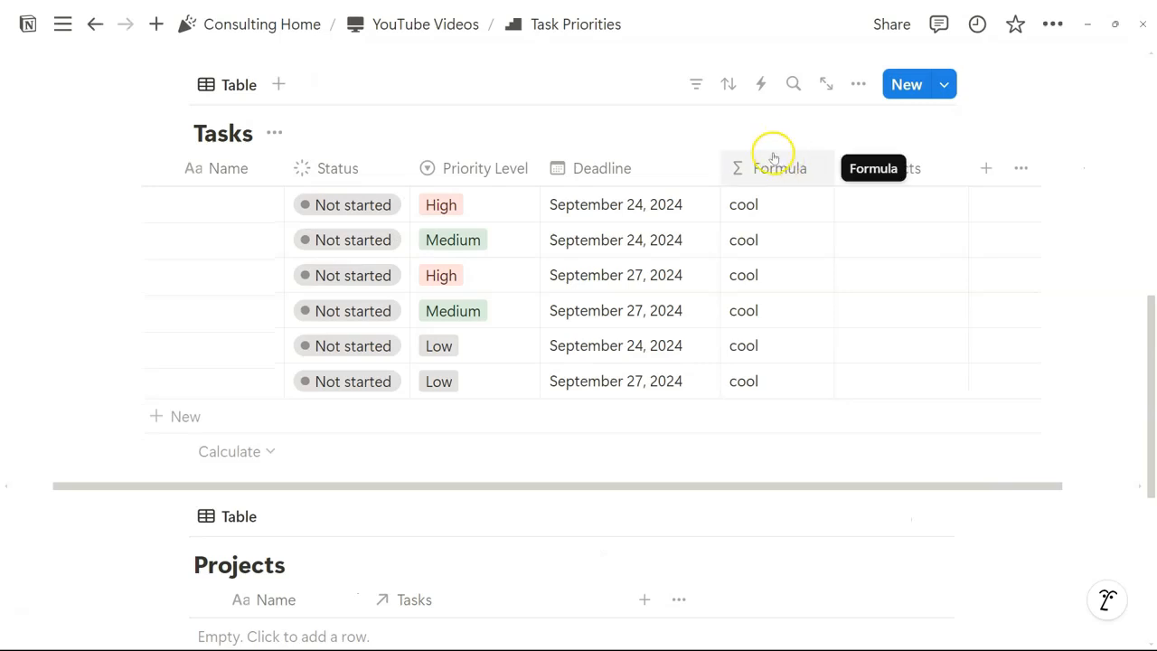
Step: Review the pscore variable line in the first task's formula
click(766, 200)
drag(390, 237, 1012, 241)
click(1104, 85)
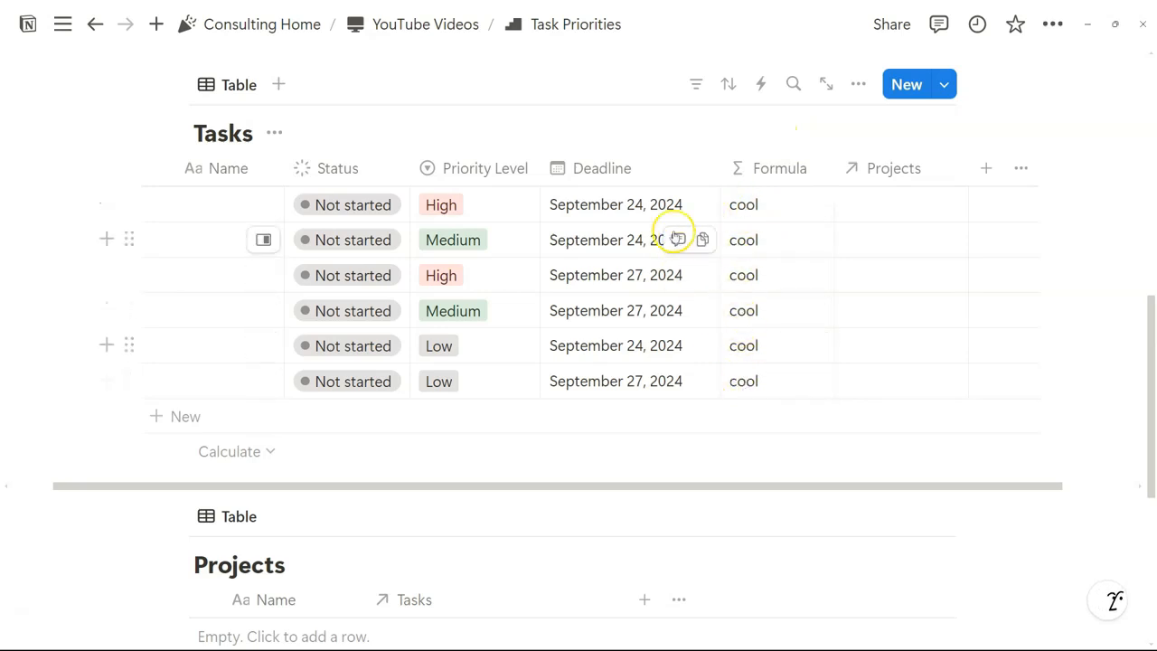
Step: Duplicate the Formula property, replace "cool" with pscore in the copy's formula, and save it
click(795, 171)
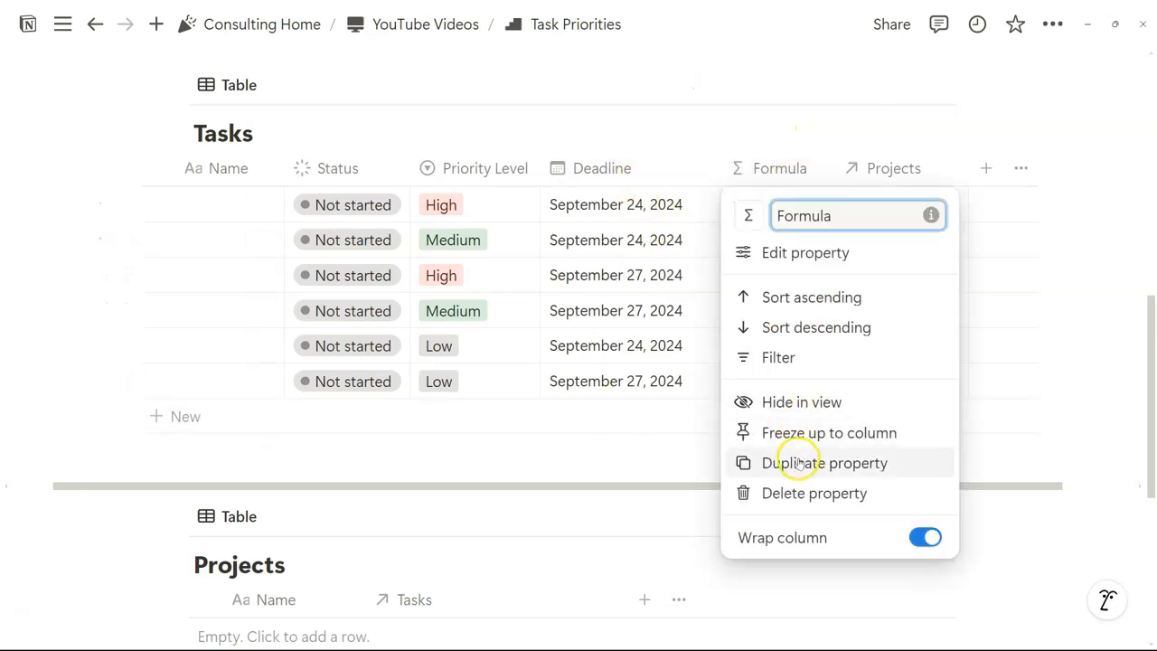
click(798, 463)
click(855, 250)
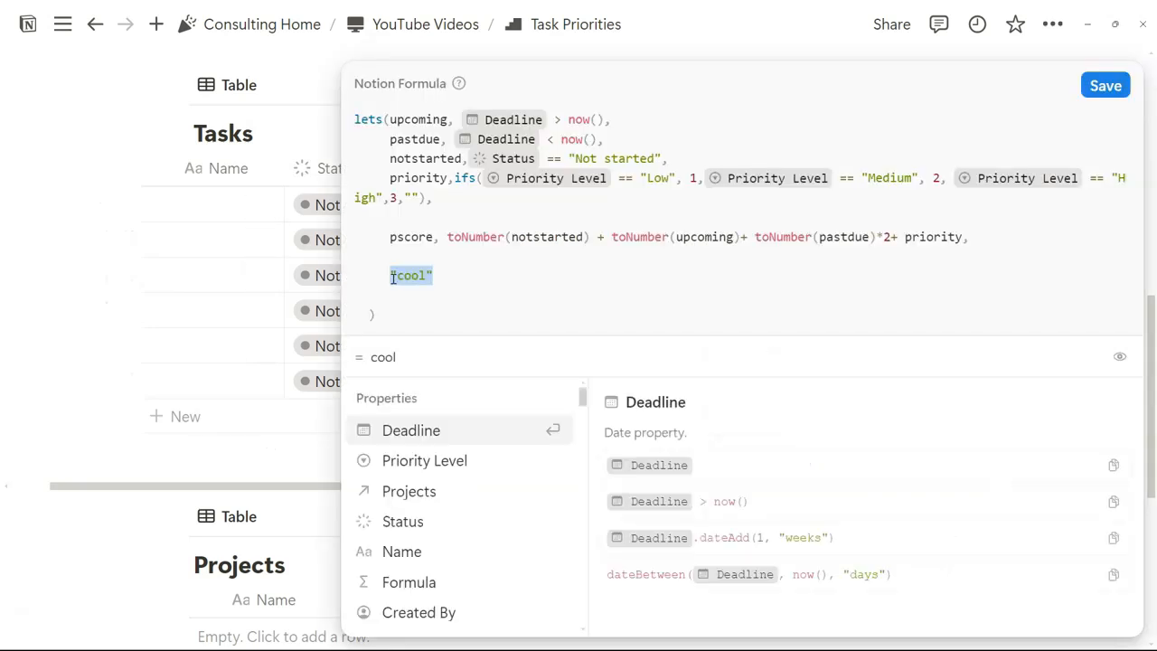
text(pscore)
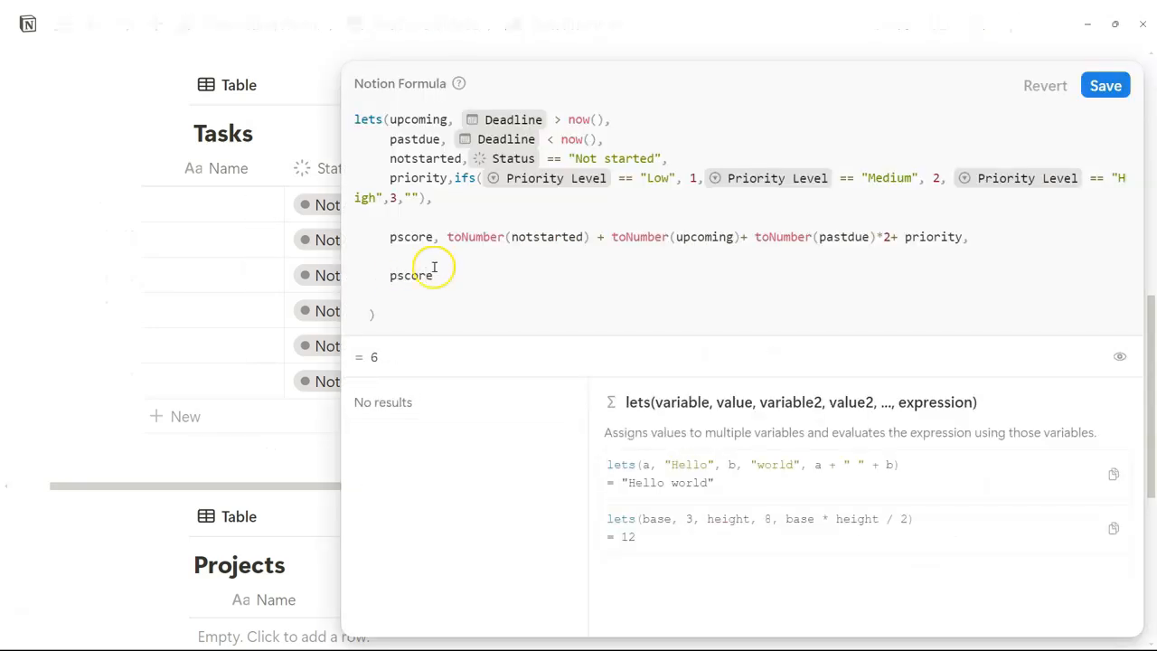
click(1106, 85)
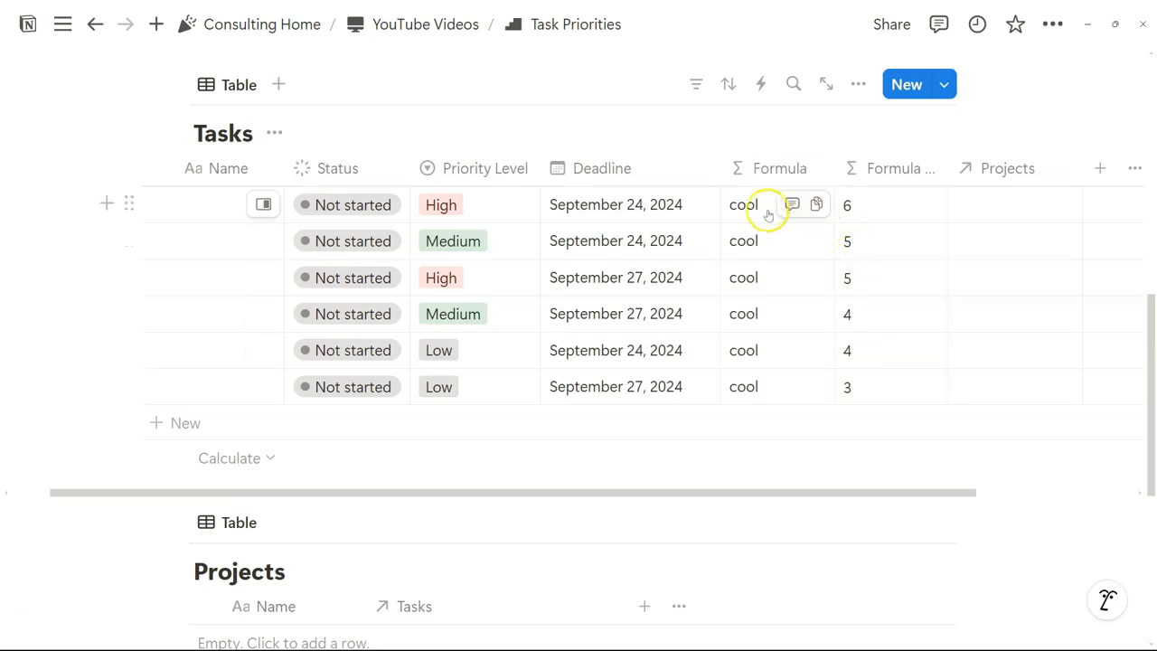
Step: Rename the duplicated formula property as # and adjust its column width
drag(947, 169, 958, 168)
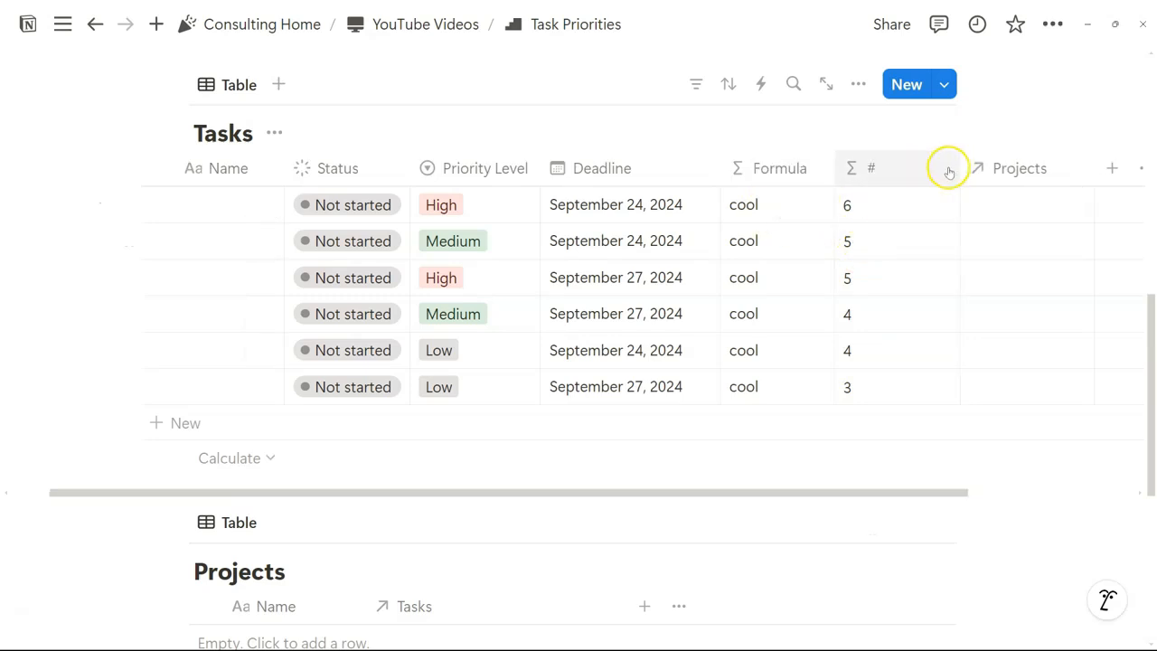
click(950, 169)
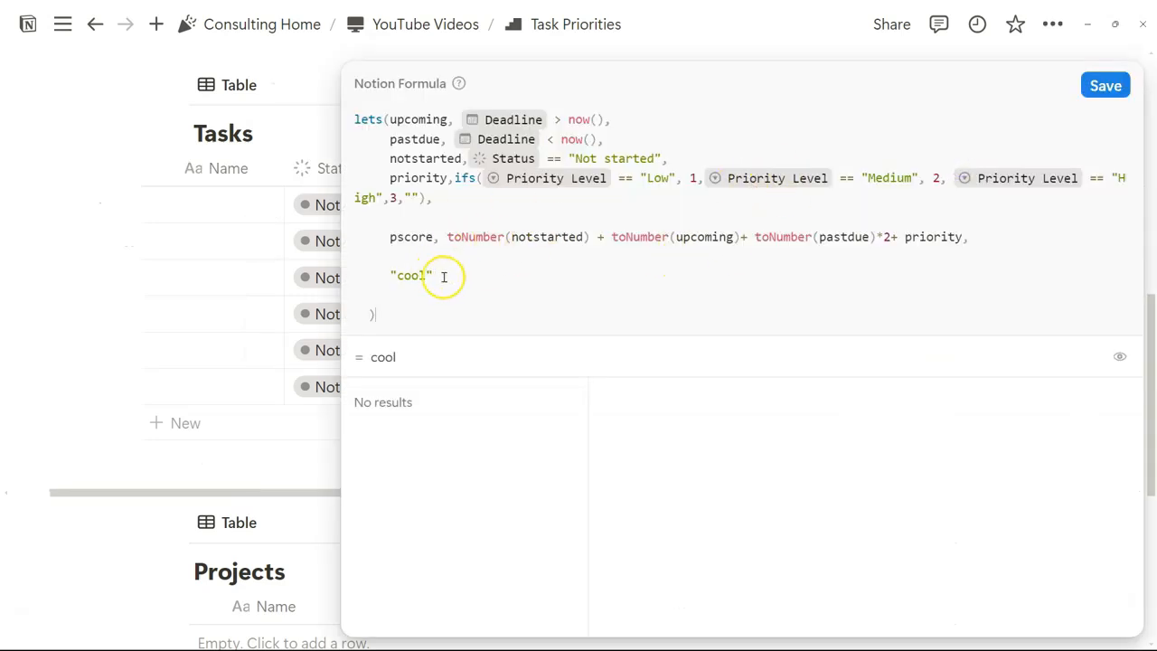
Step: Compare the returned result in the Formula property with that in the # property for the first task
click(1105, 85)
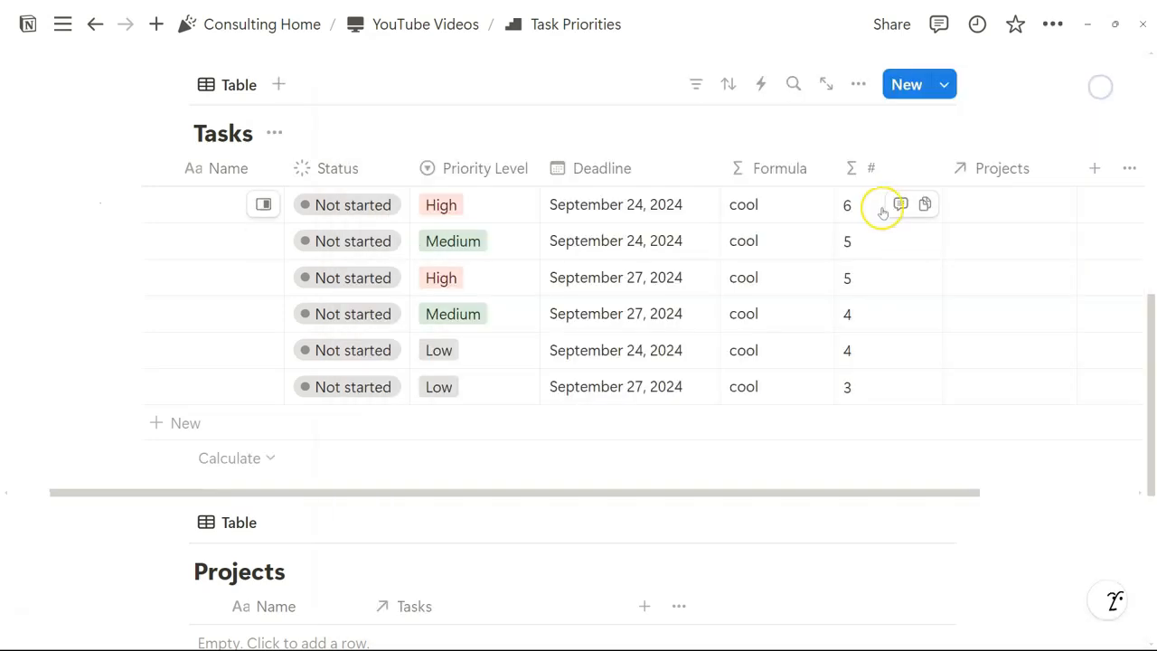
click(876, 207)
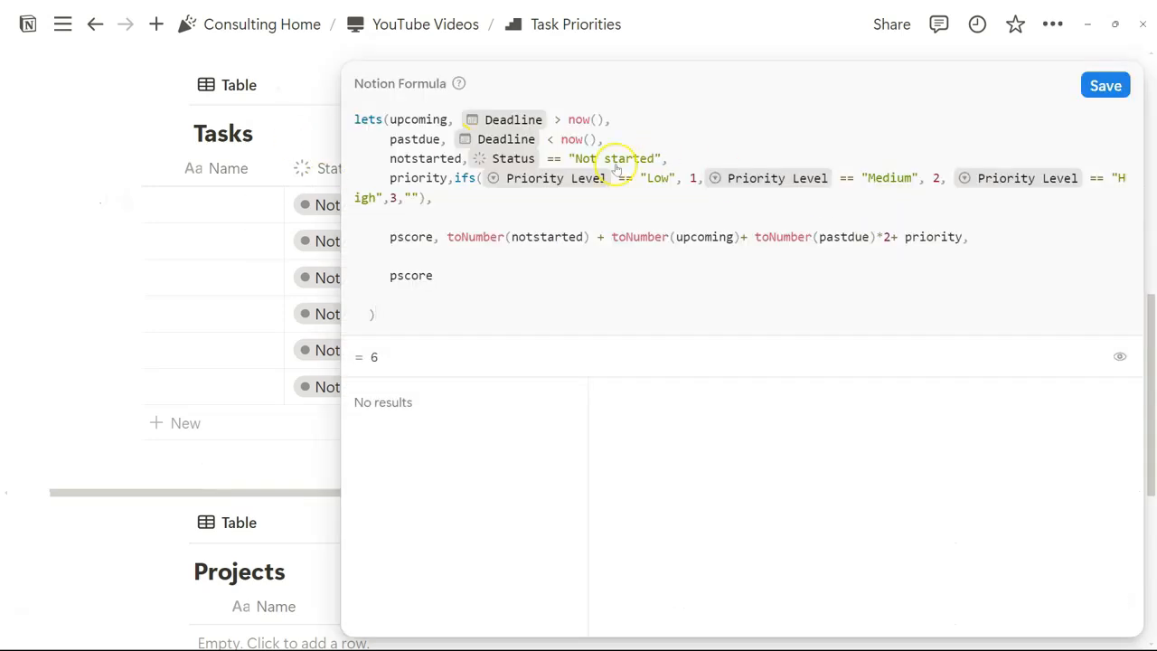
click(1105, 85)
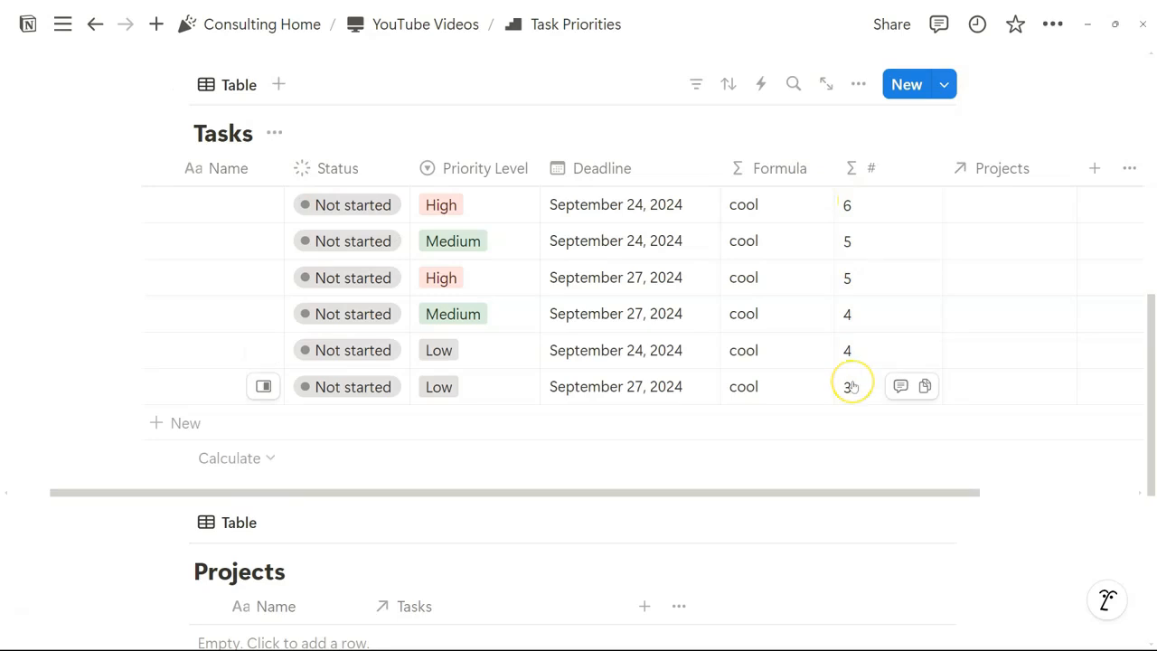
Step: Replace "cool" in the Formula property with ifs(pscore == 6, "p0","") and save the formula
click(749, 238)
drag(403, 289, 354, 289)
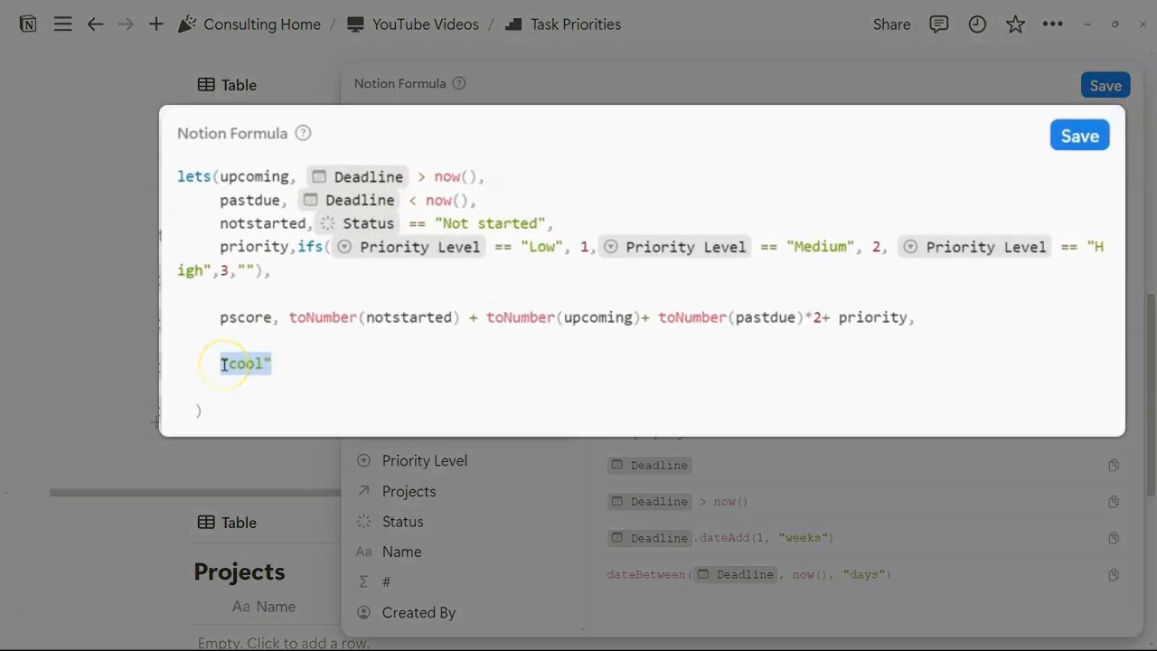
text(ifs(pscore == 6, "p)
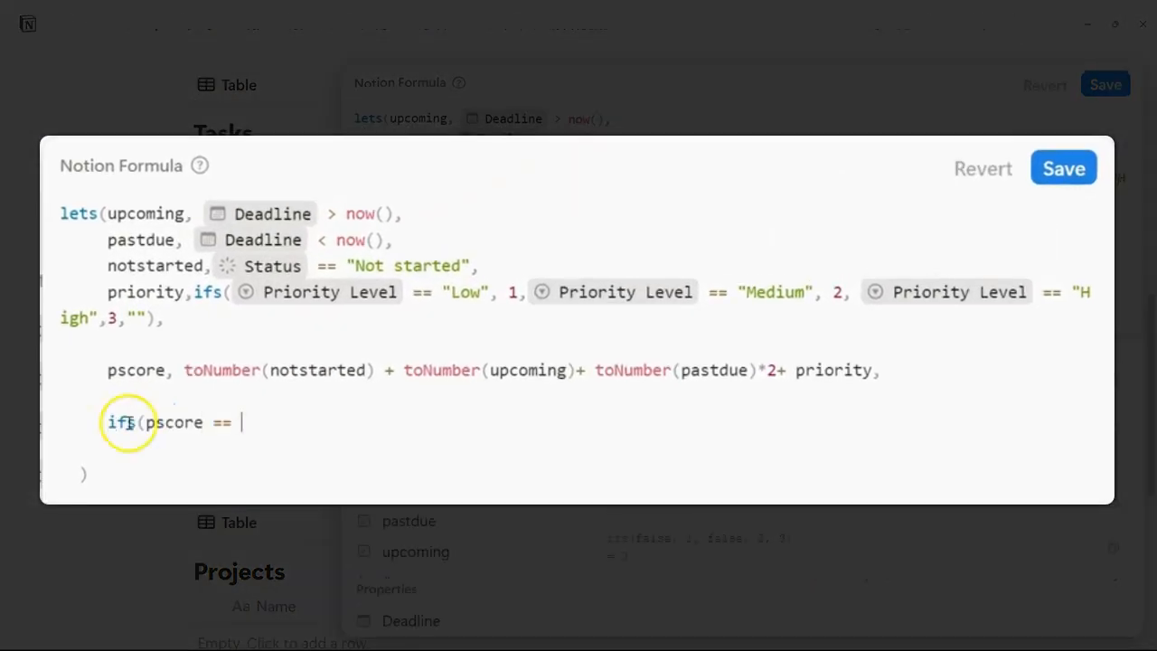
text(0",""))
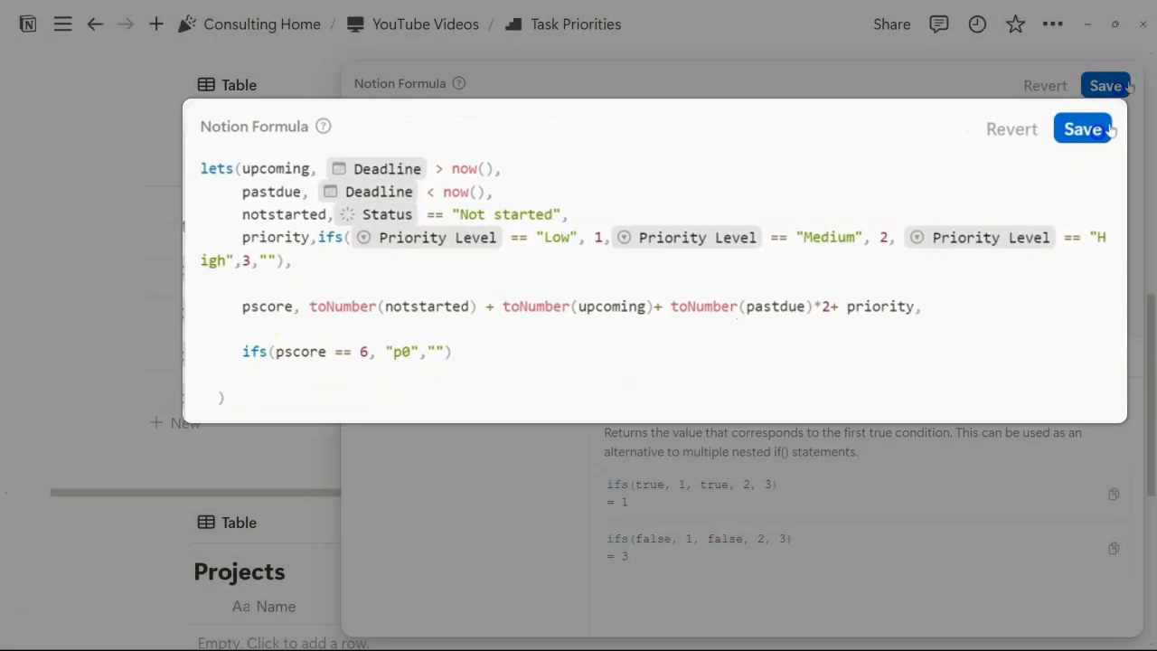
click(1105, 85)
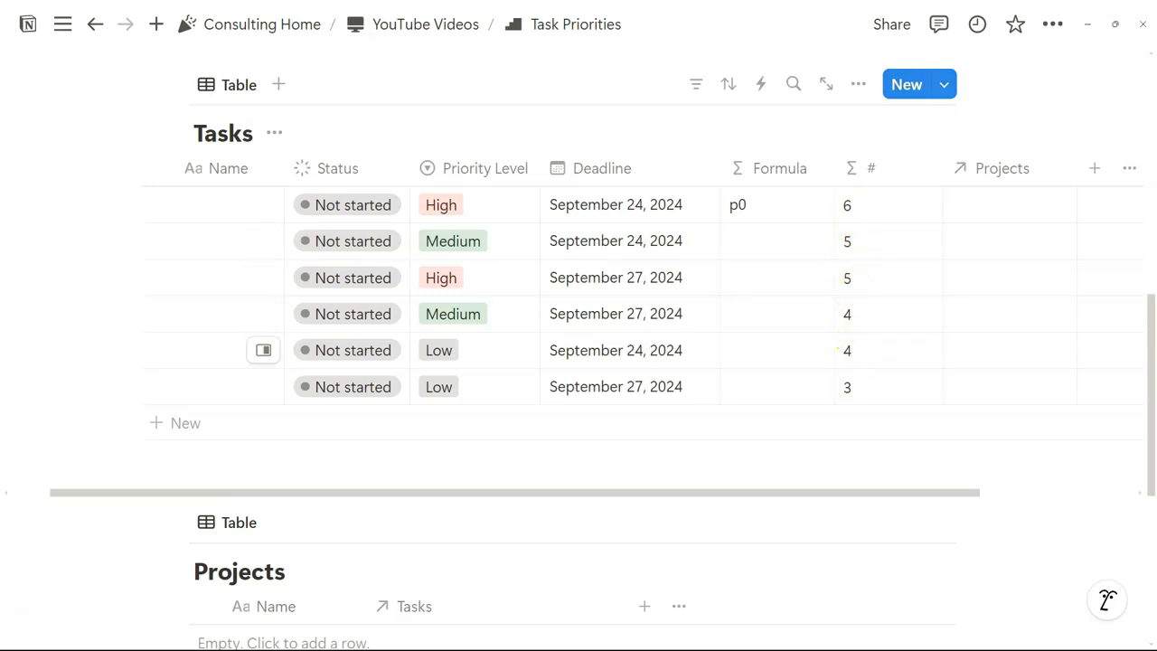
Step: Examine the *2 weighting on pastdue in the pscore line of the first task's formula
click(751, 206)
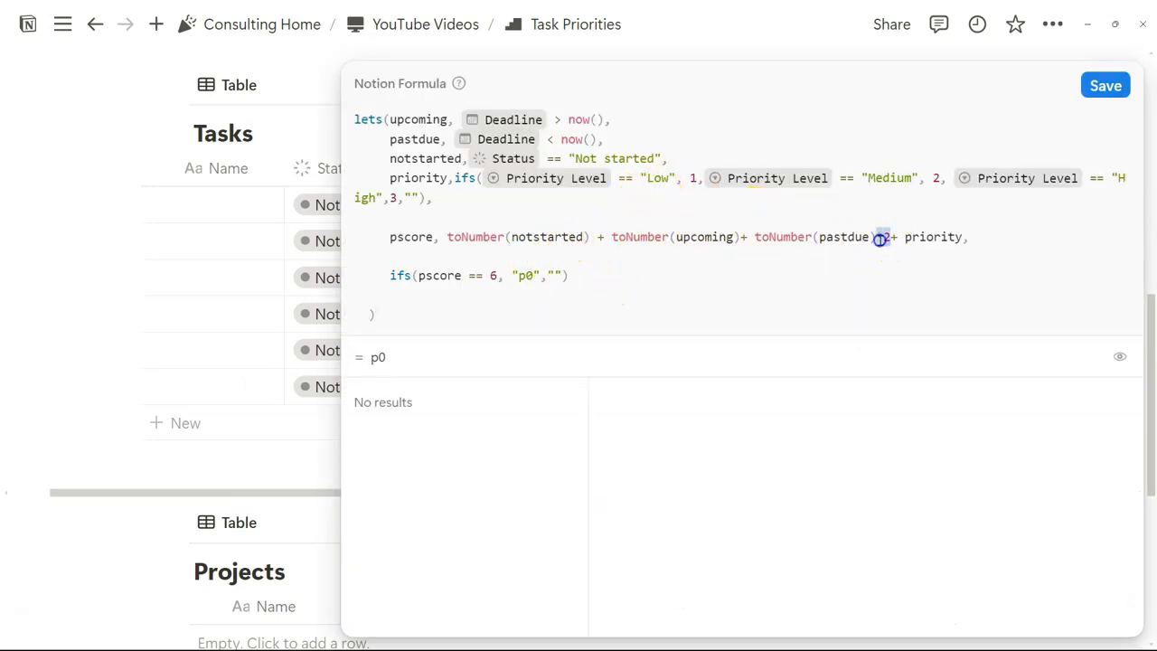
drag(880, 239, 880, 241)
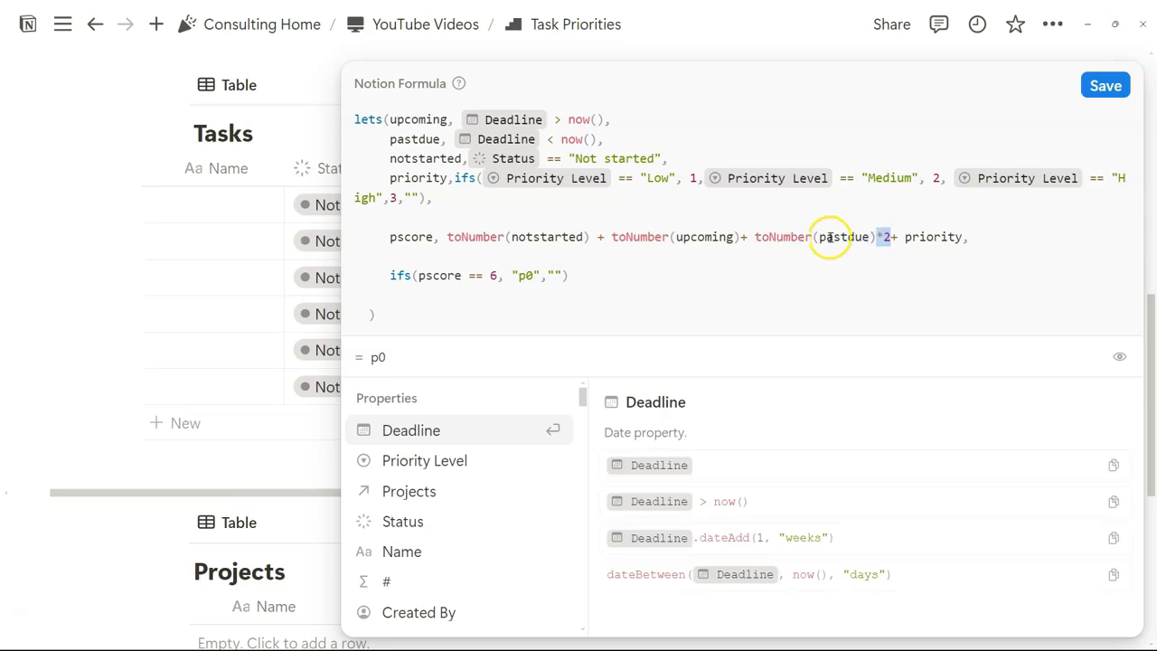
click(1106, 85)
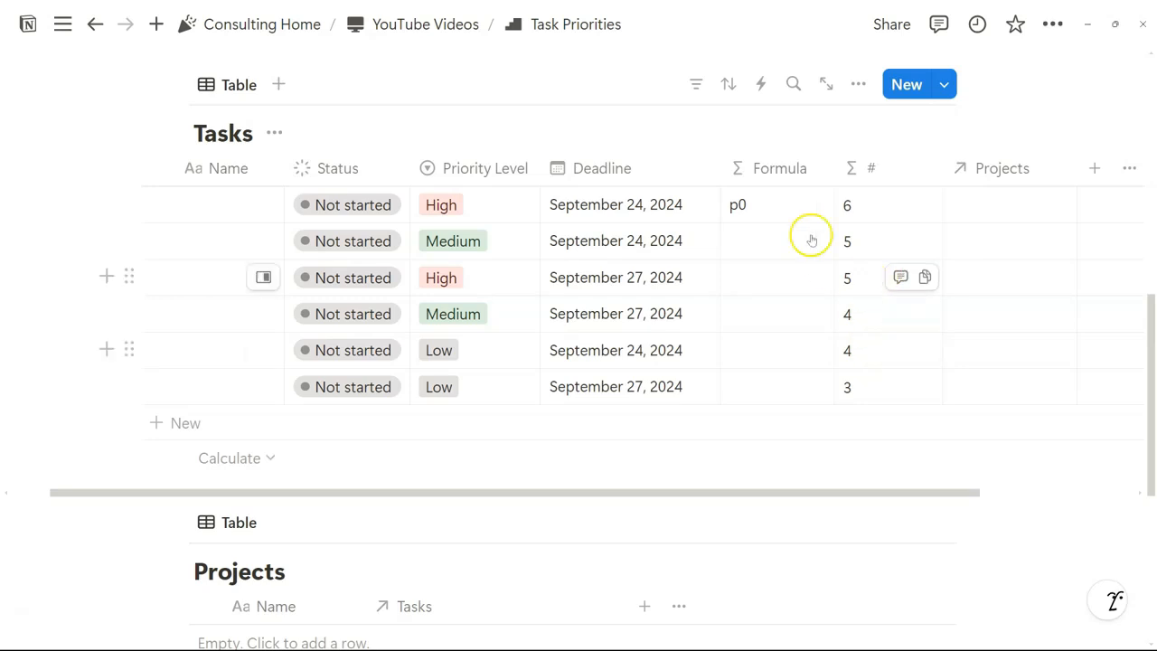
click(769, 210)
key(Escape)
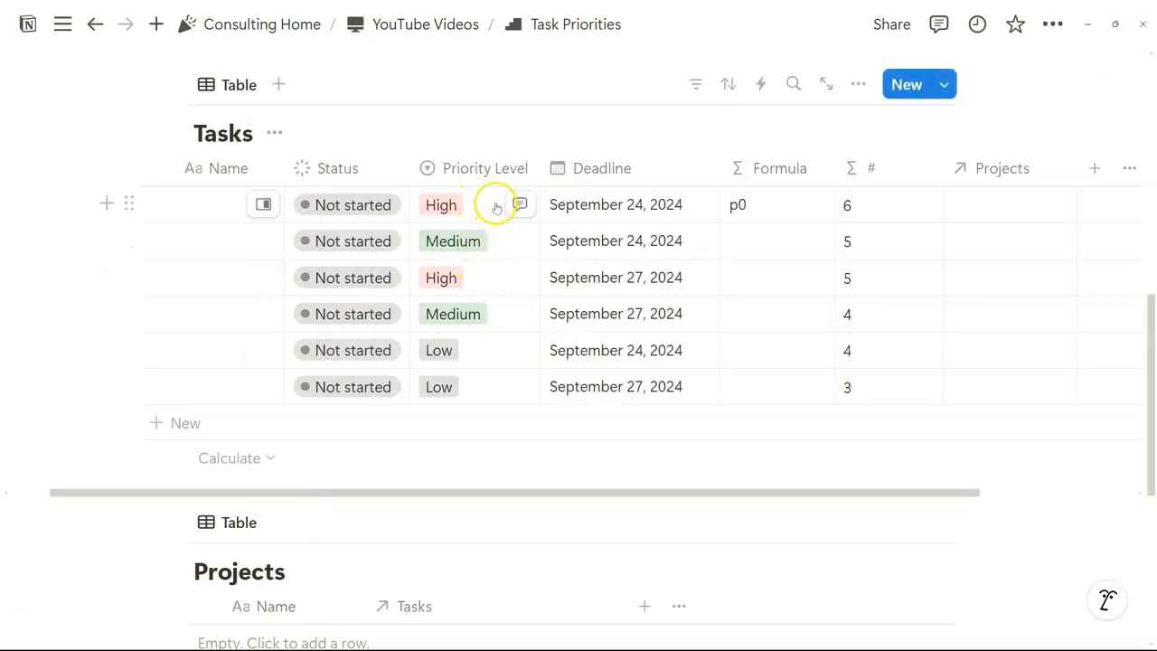
Step: Multiply priority by 2 in the pscore line of the Formula property, save it, and check the edited formula
click(761, 215)
click(963, 238)
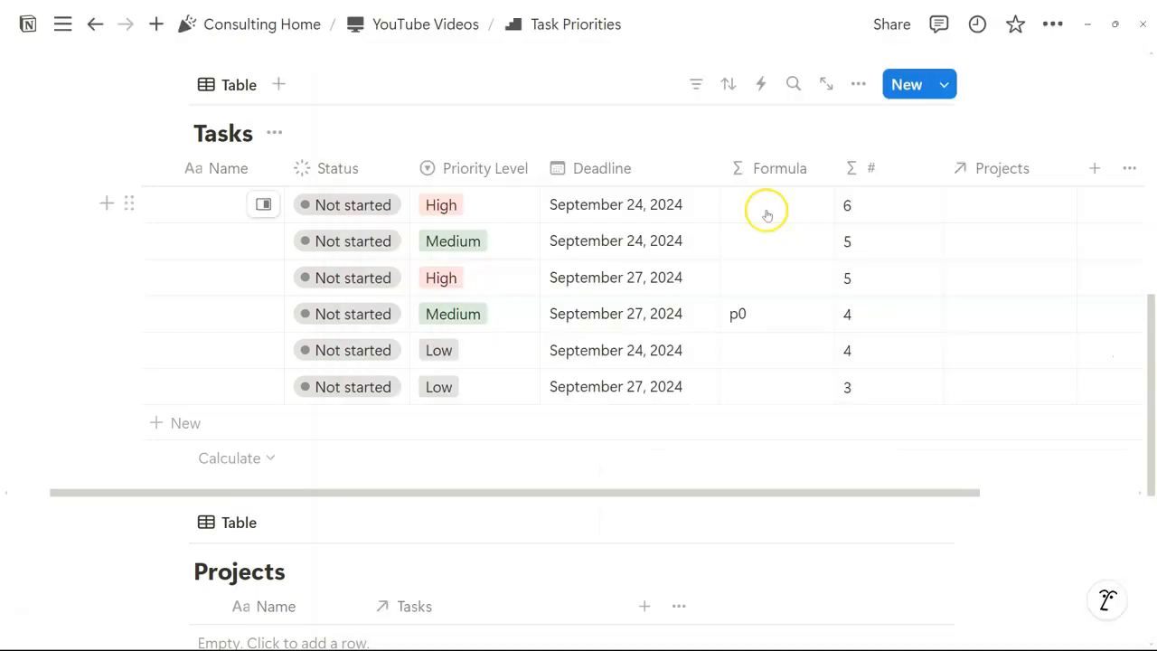
click(765, 217)
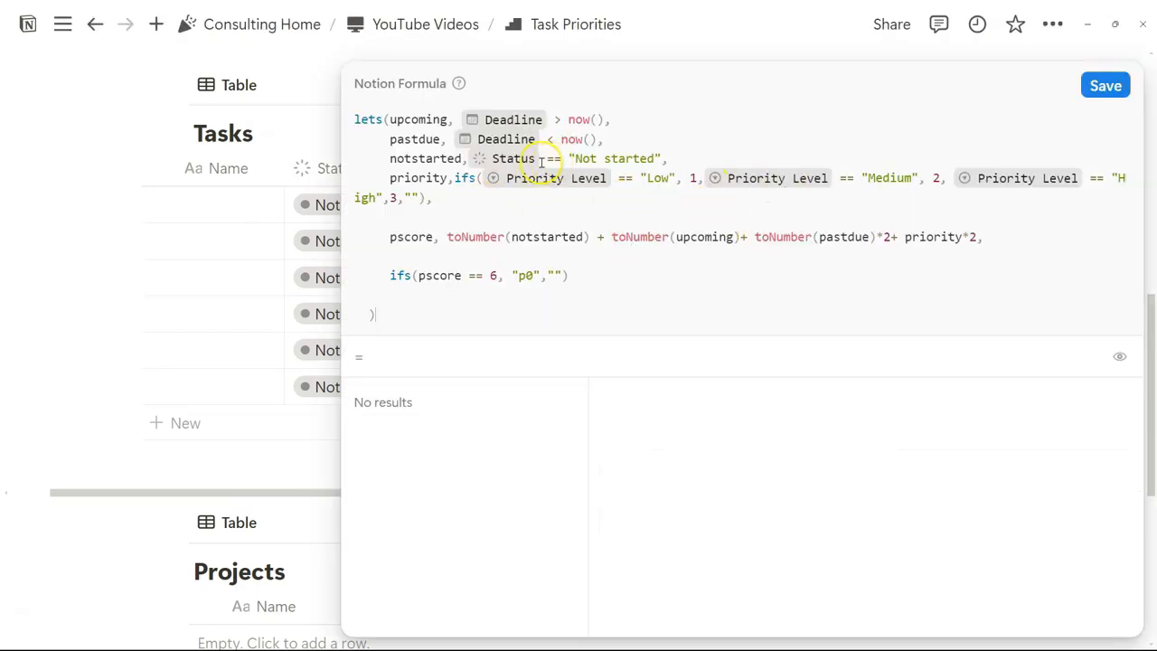
click(1105, 84)
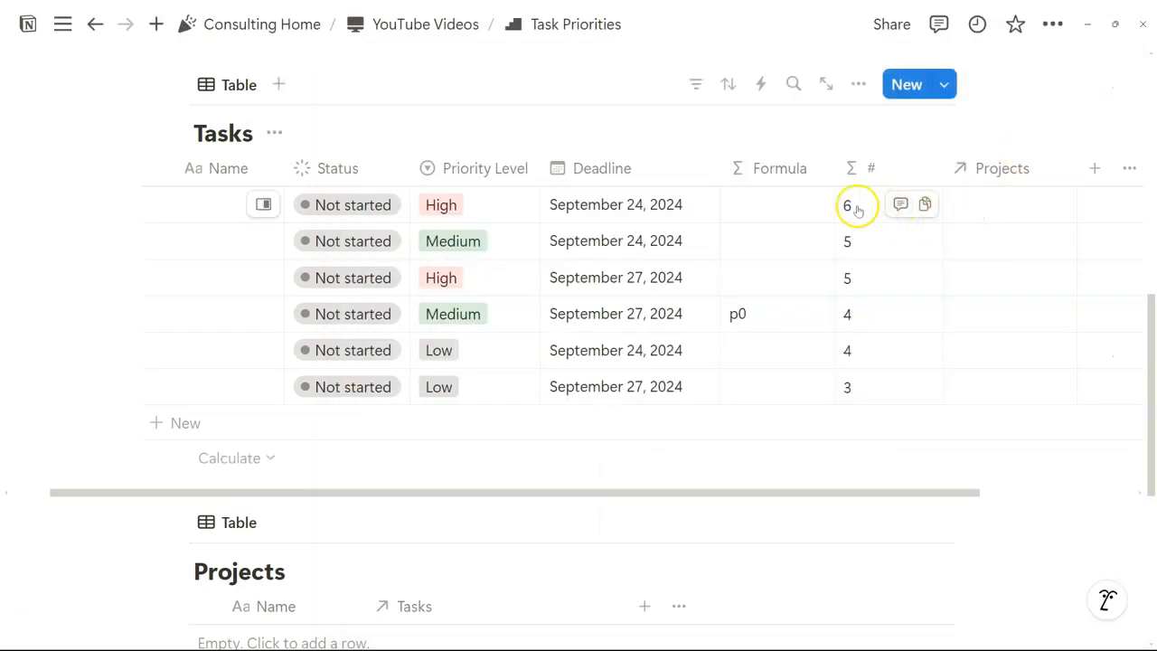
Step: Change priority to priority*2 in the pscore line of the # property's formula and save it
click(857, 208)
click(963, 237)
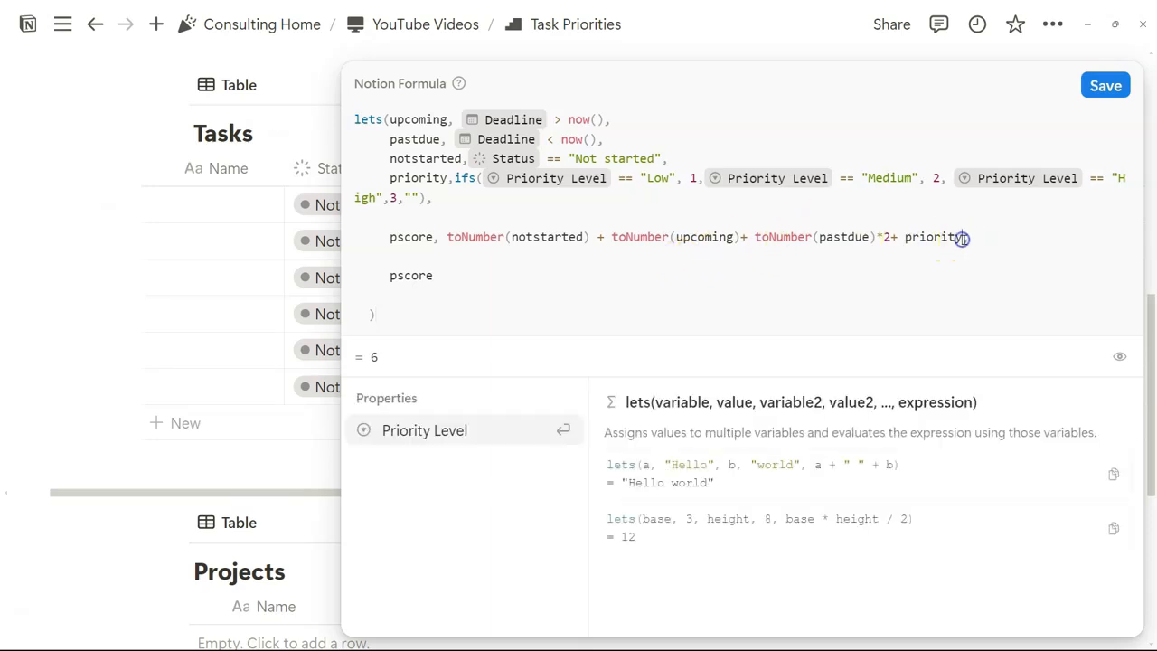
text(*)
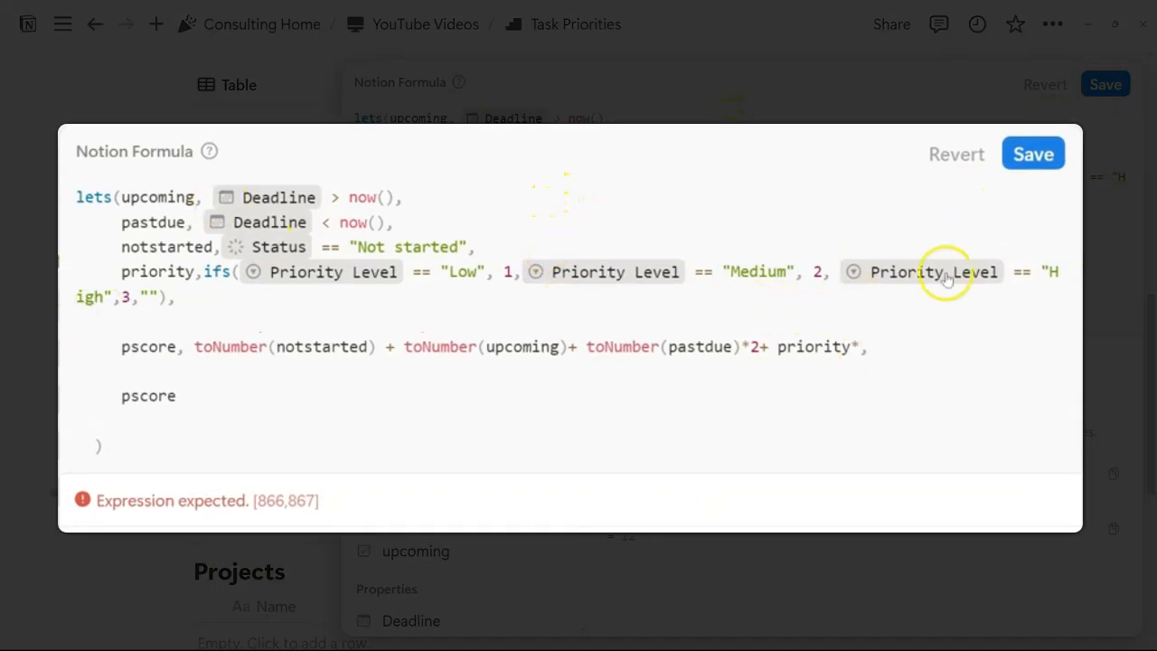
text(2)
click(1019, 158)
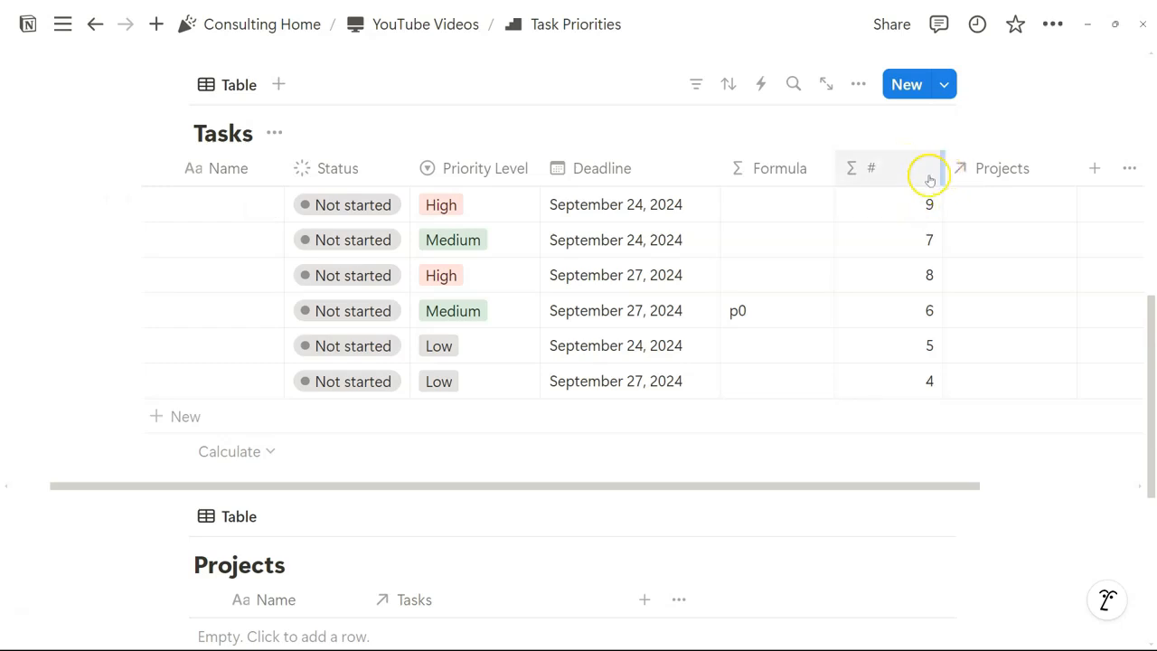
Step: Inspect the pastdue multiplier in the # property's formula for the first task
click(899, 203)
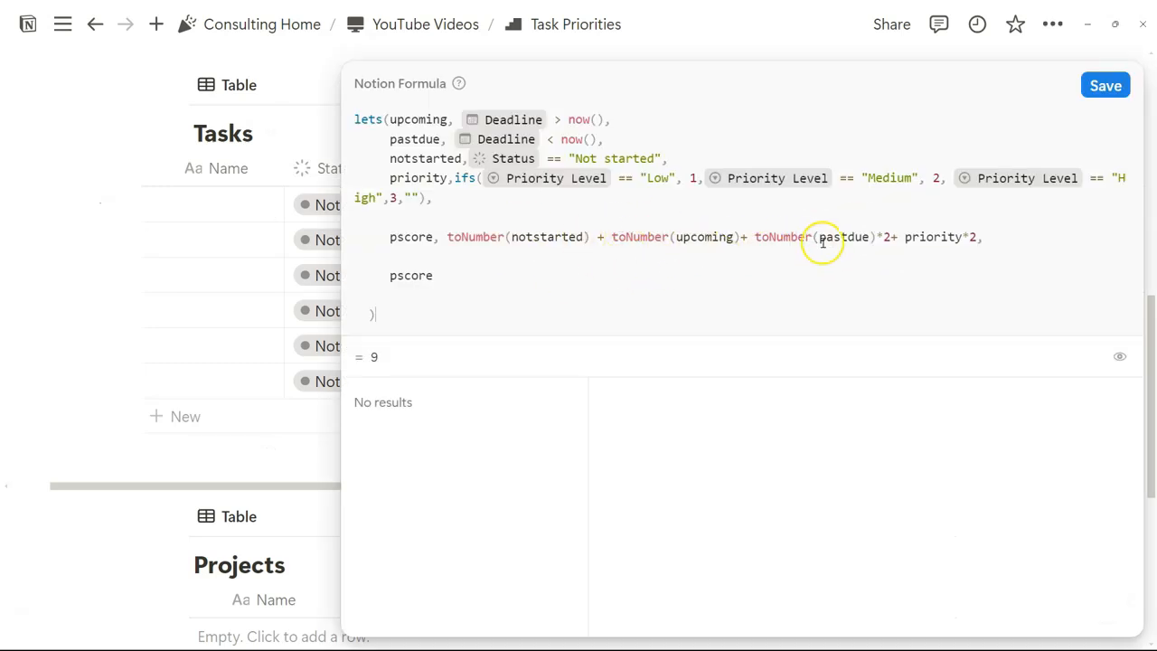
double_click(885, 238)
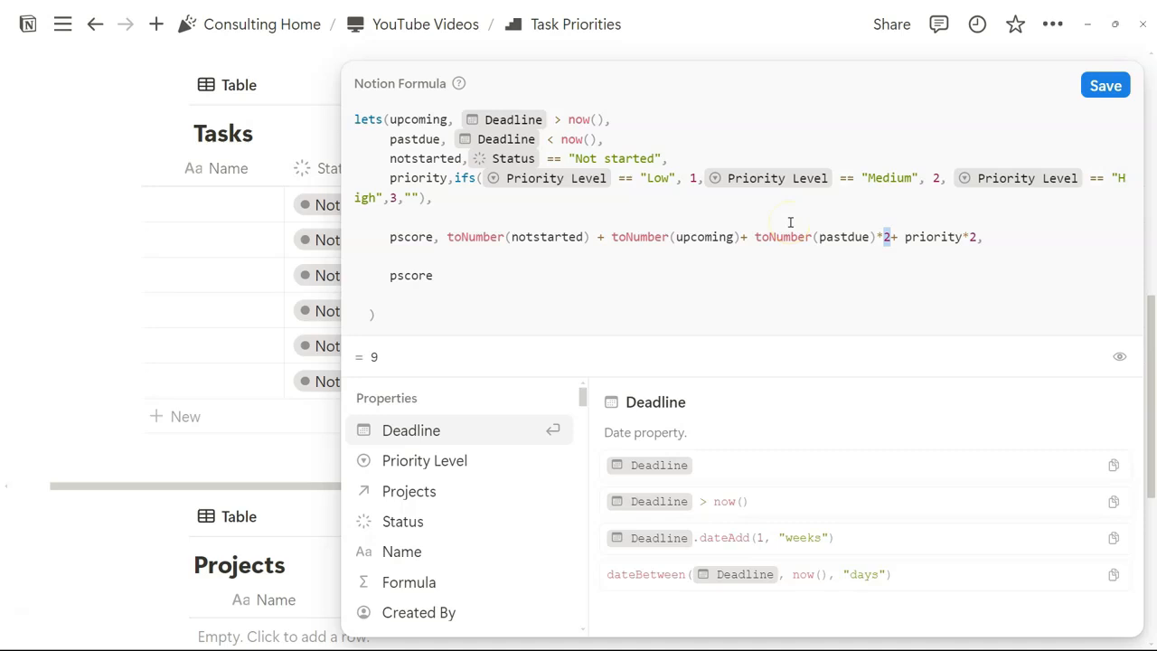
key(Escape)
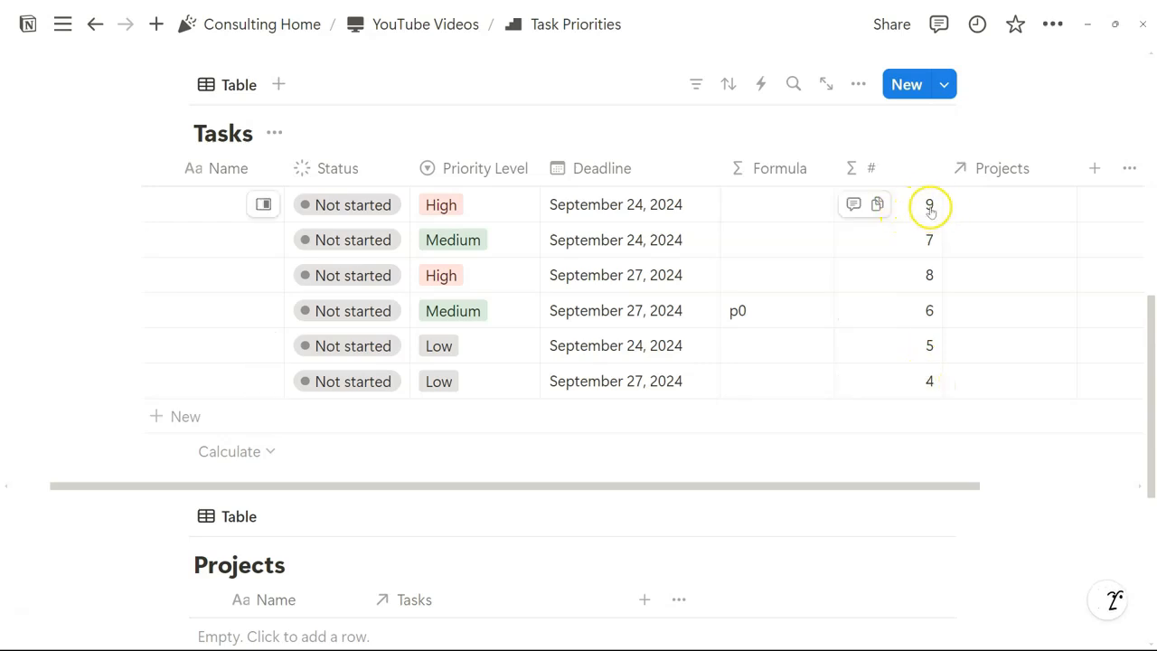
Step: Set the p0 condition in the Formula property to pscore == 9 and save it
click(783, 208)
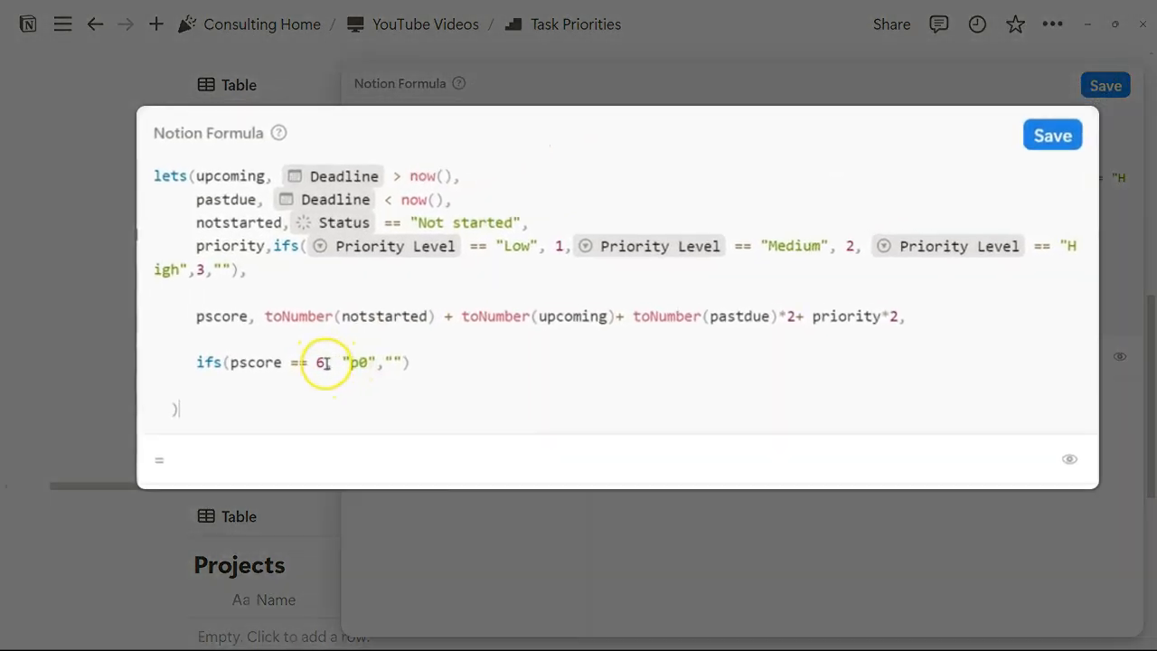
click(497, 276)
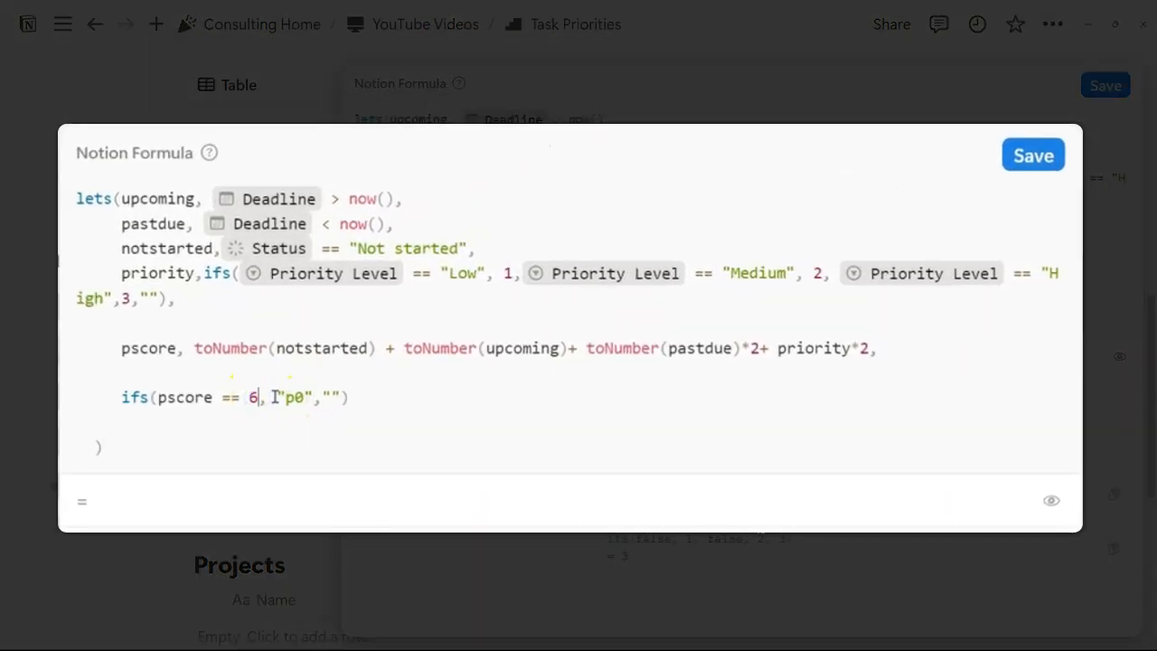
key(BackSpace)
text(9)
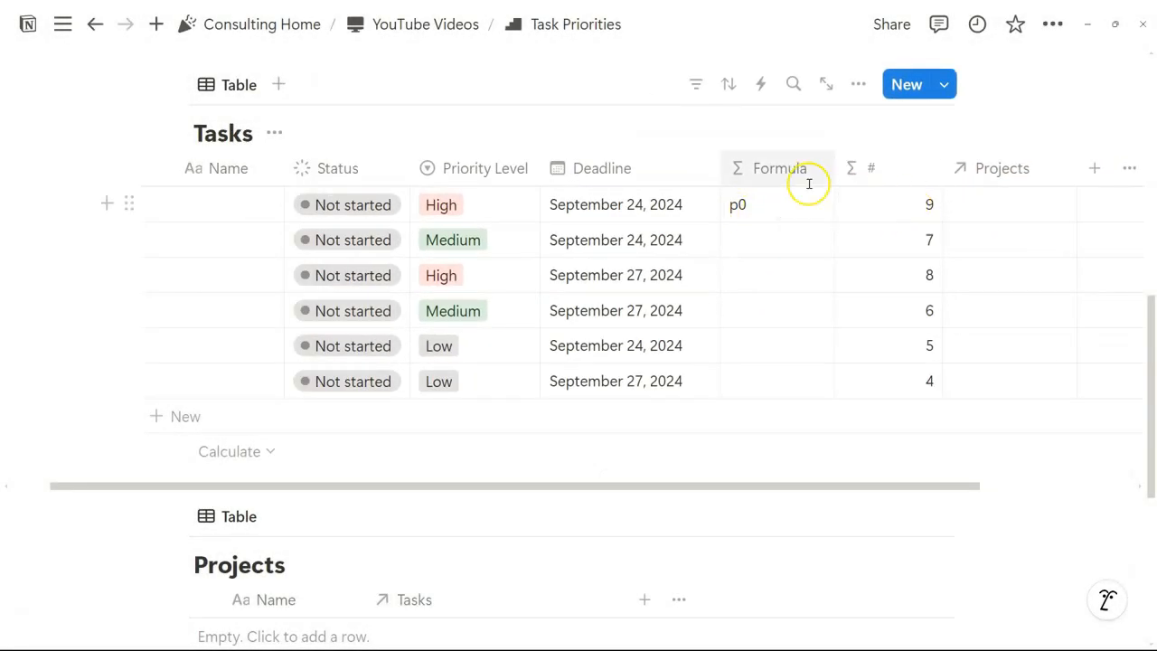
Step: Rename the Formula property as Priority
click(775, 179)
text(Priority)
key(Return)
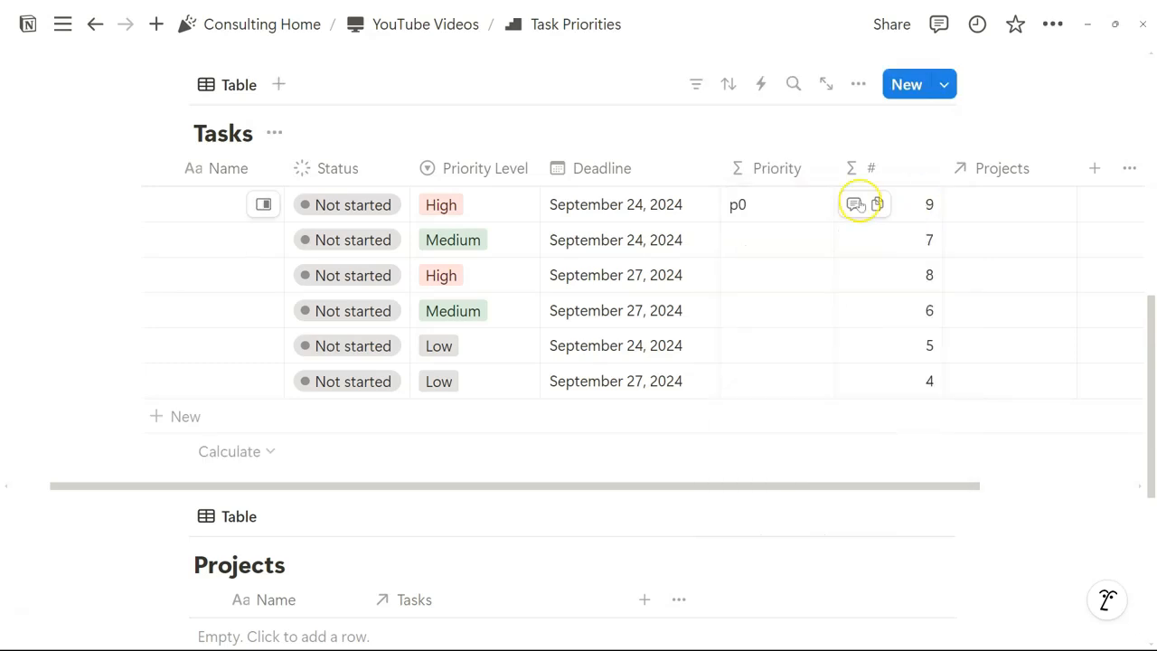
Step: Add the condition pscore == 8, "p1", on its own line after the p0 condition in the Priority formula
click(772, 205)
click(542, 275)
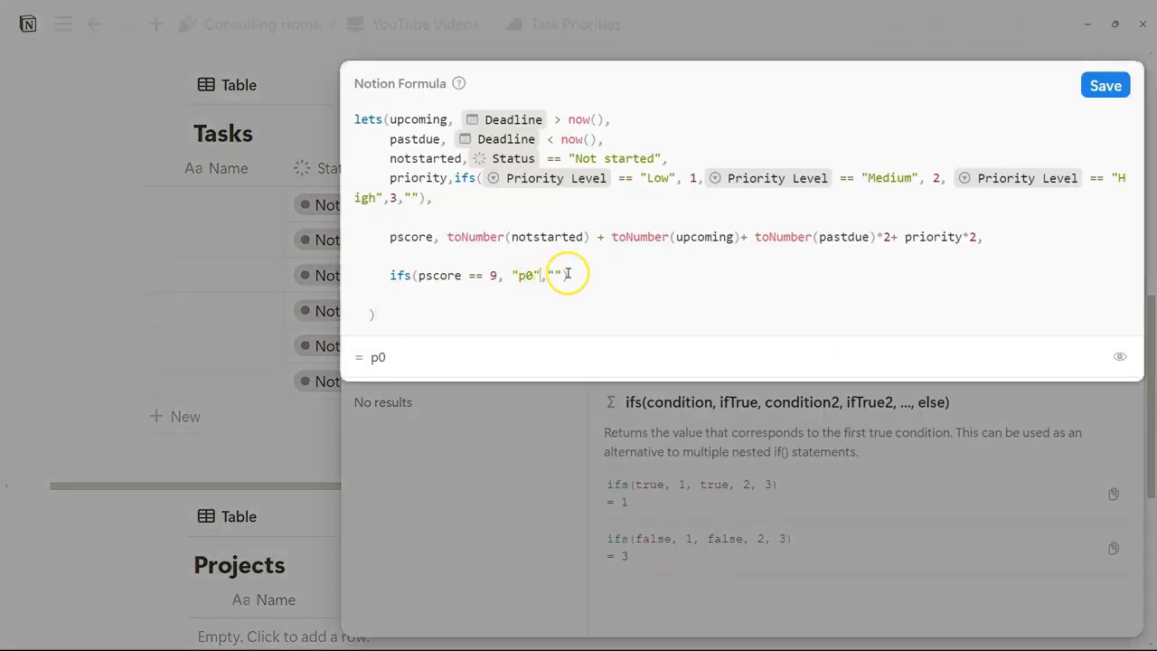
key(Right)
key(Return)
key(Return)
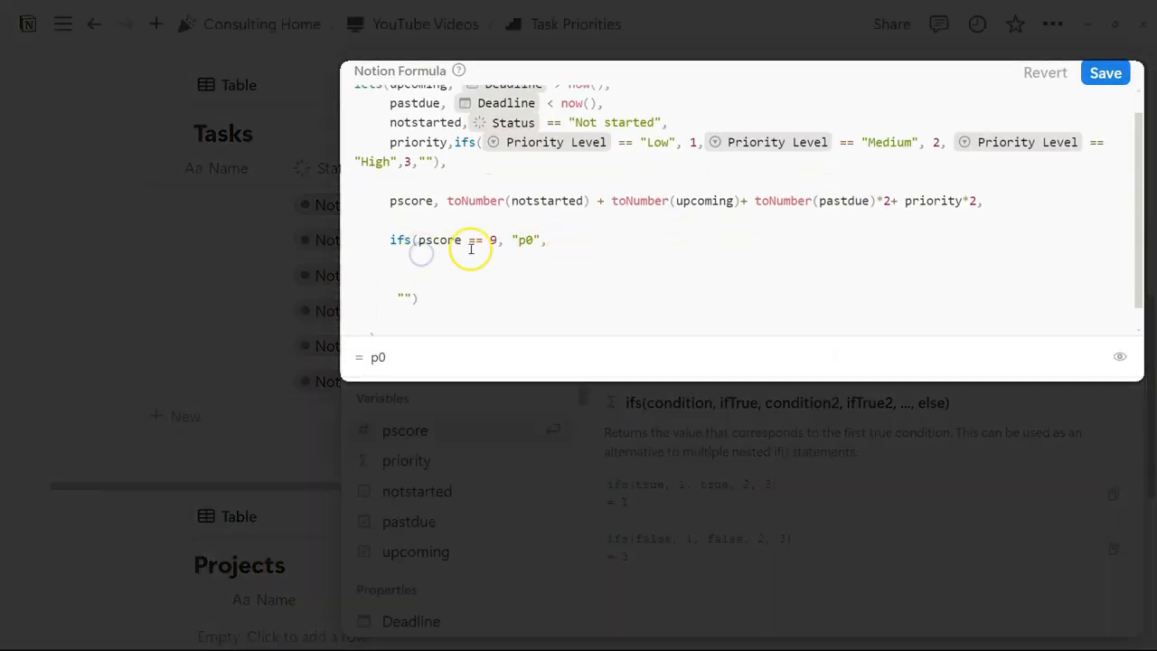
text(pscore == )
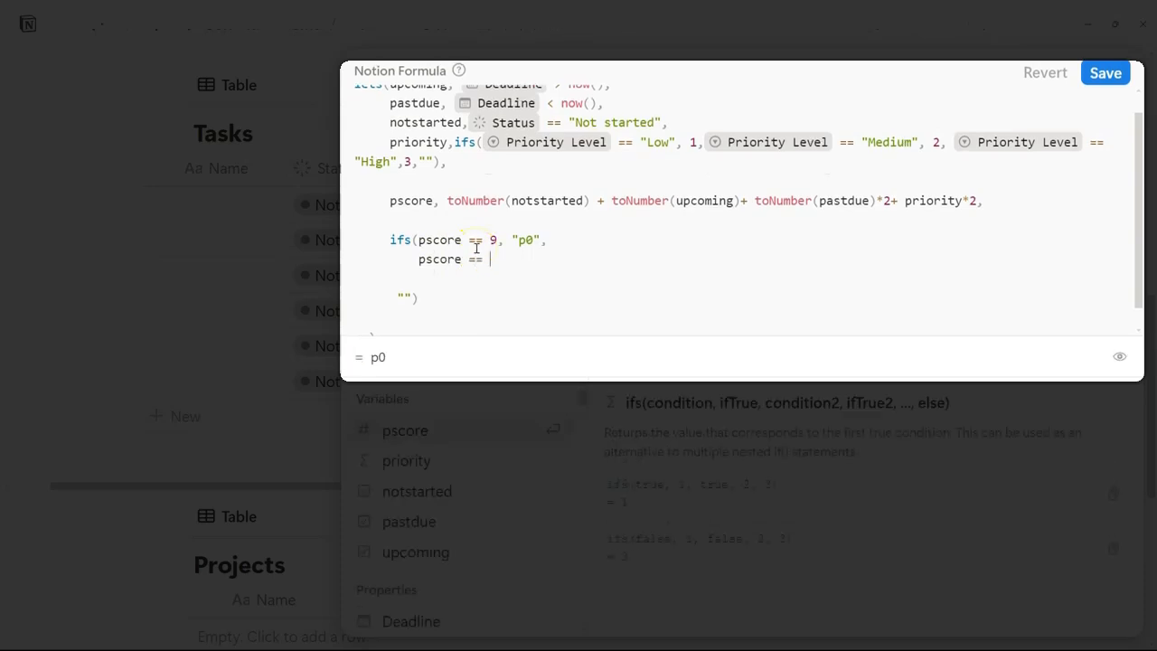
text(8, "p1)
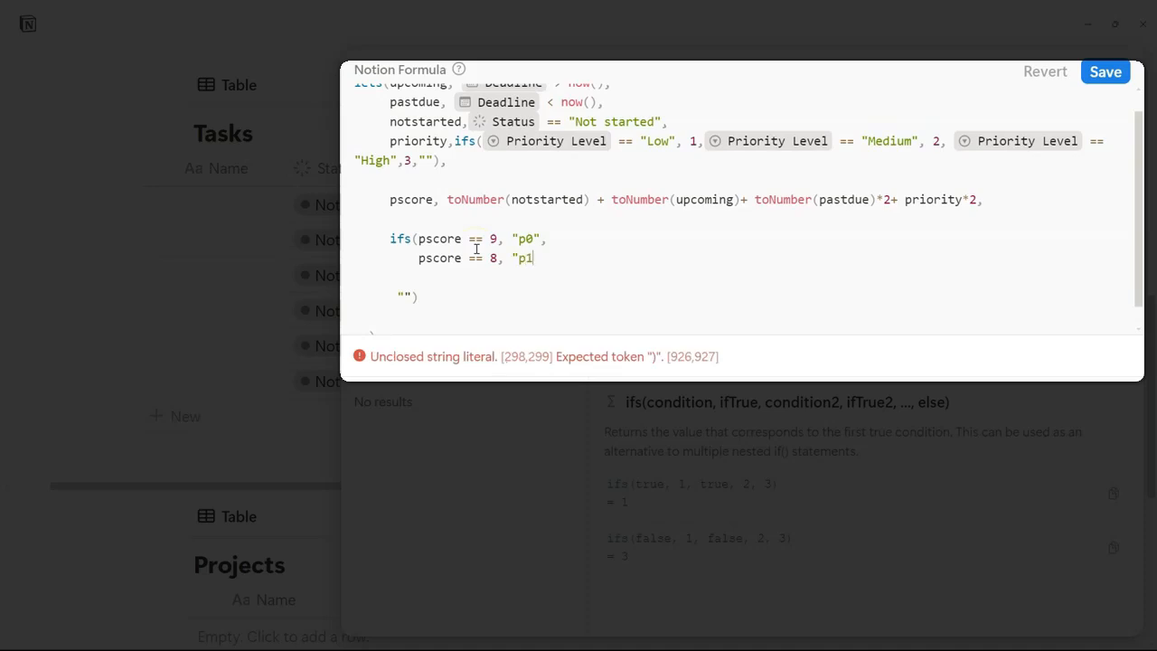
text(",)
Step: Set the p1 condition to pscore == 7, add pscore == 8, "p2", below it, and save the Priority formula
click(485, 260)
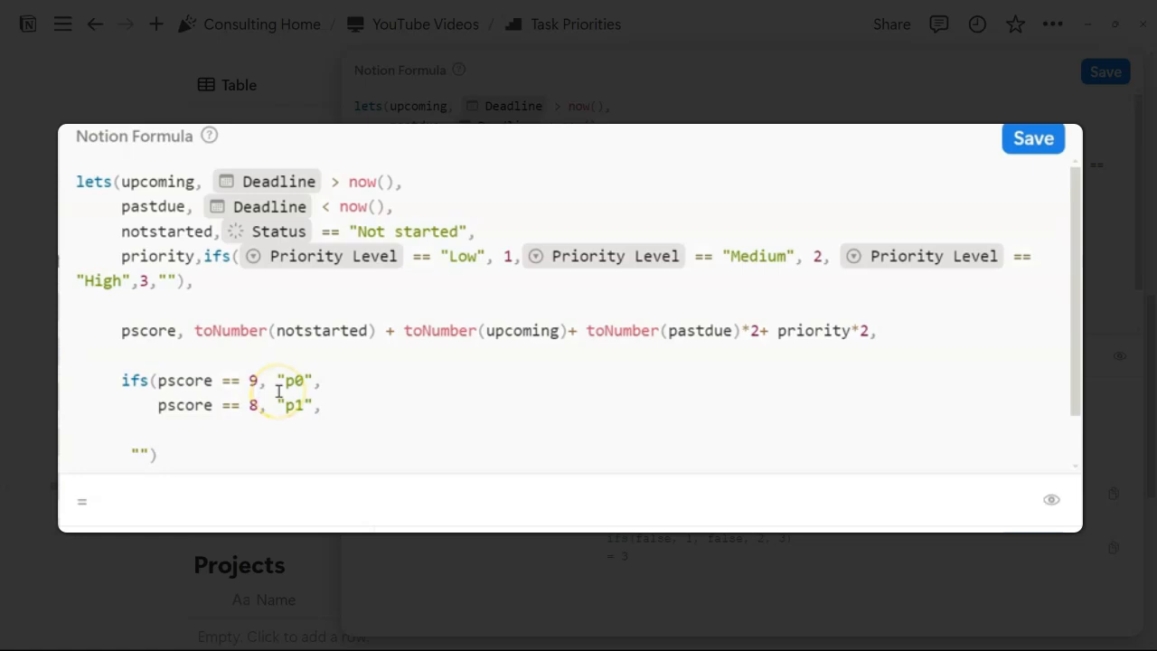
key(BackSpace)
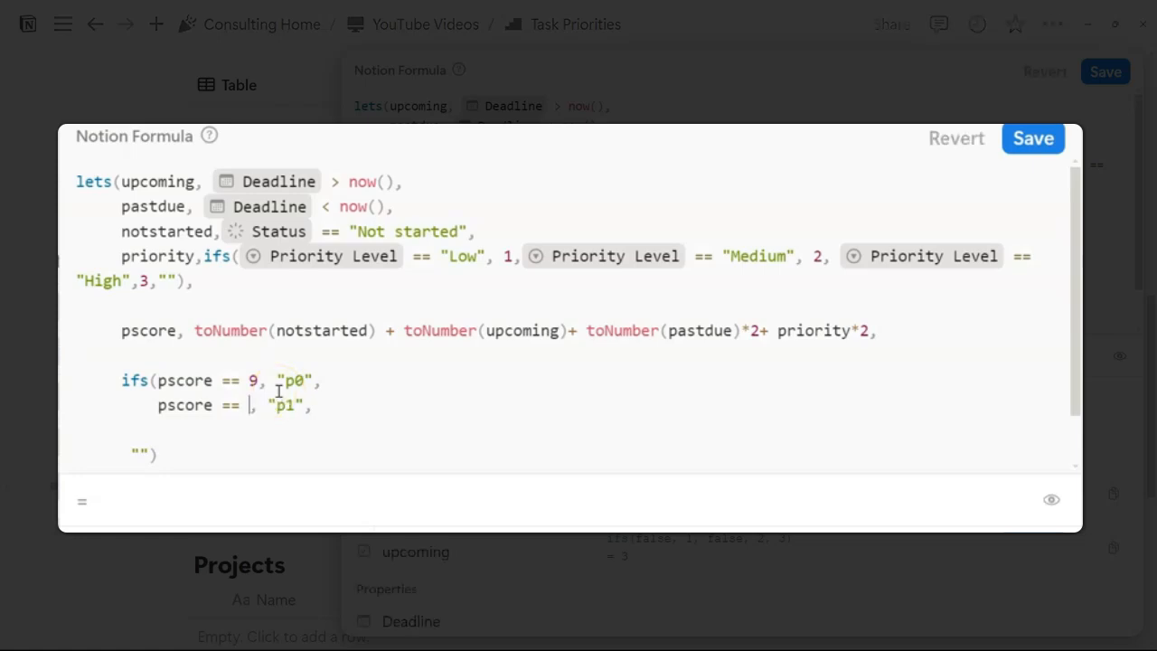
text(7)
text(8, "p2)
text(")
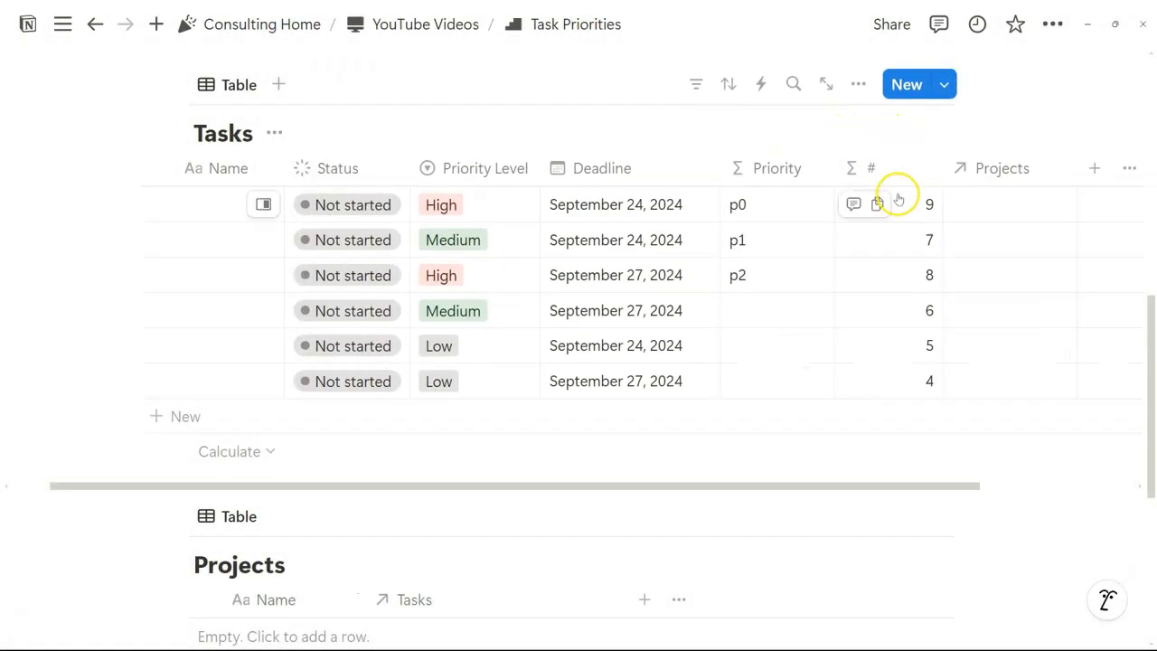
Step: Review the p0, p1 and p2 conditions in the Priority formula
click(762, 207)
drag(548, 301, 414, 263)
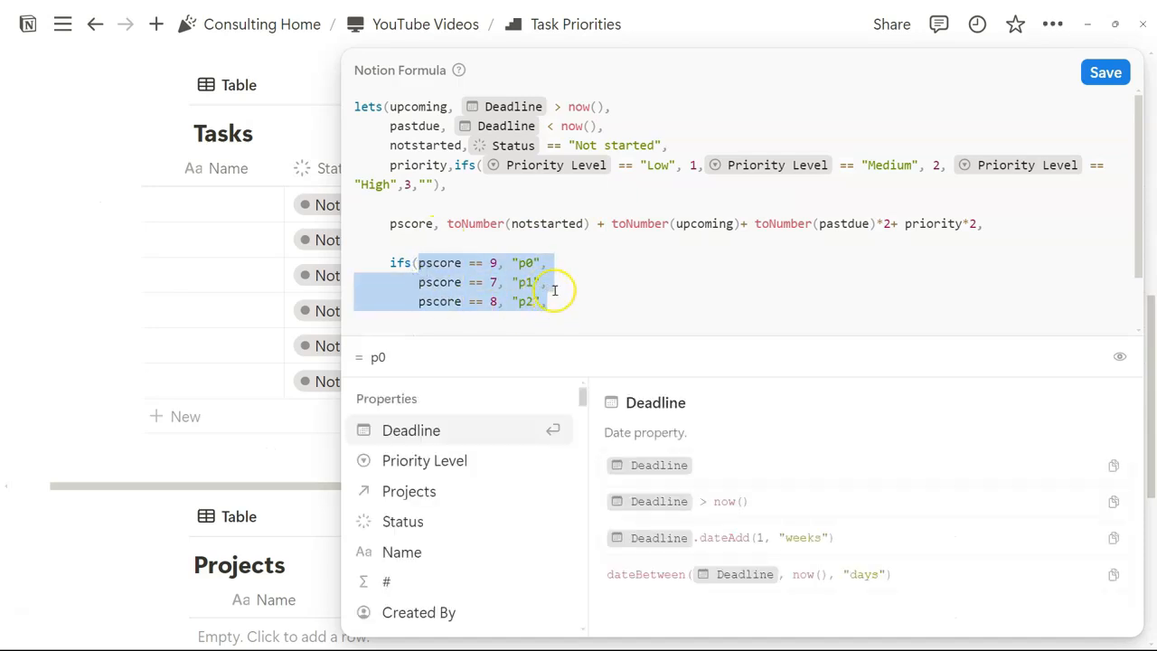
click(1105, 74)
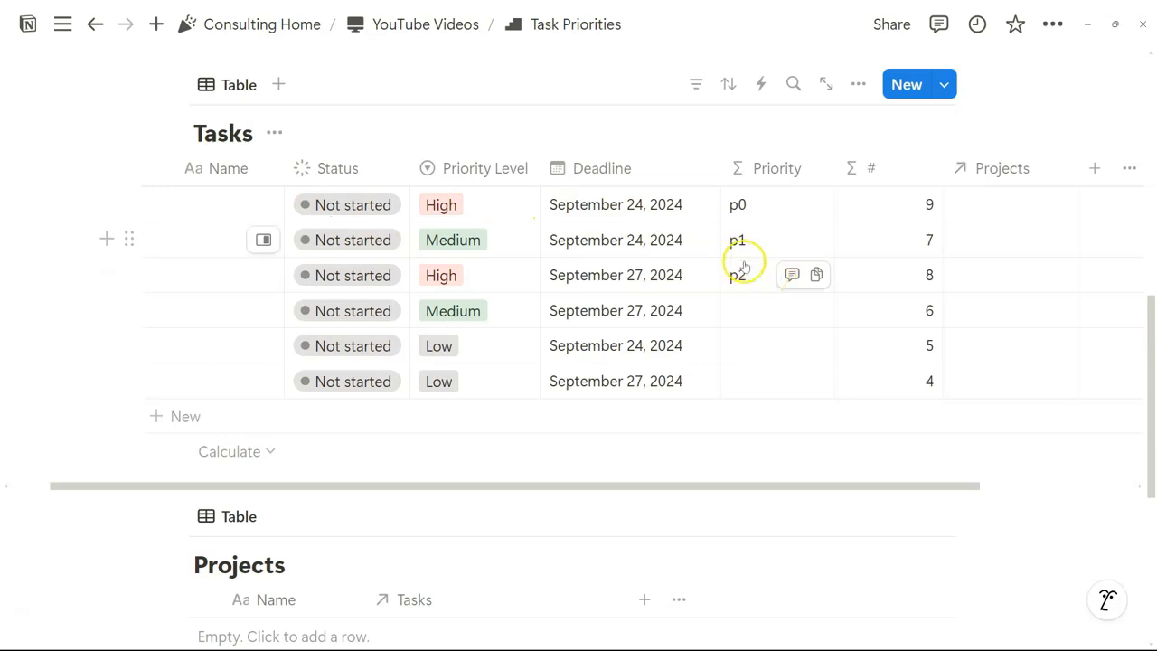
Step: Add the condition pscore == 6, "p3", on its own line after the p2 condition in the Priority formula
click(836, 280)
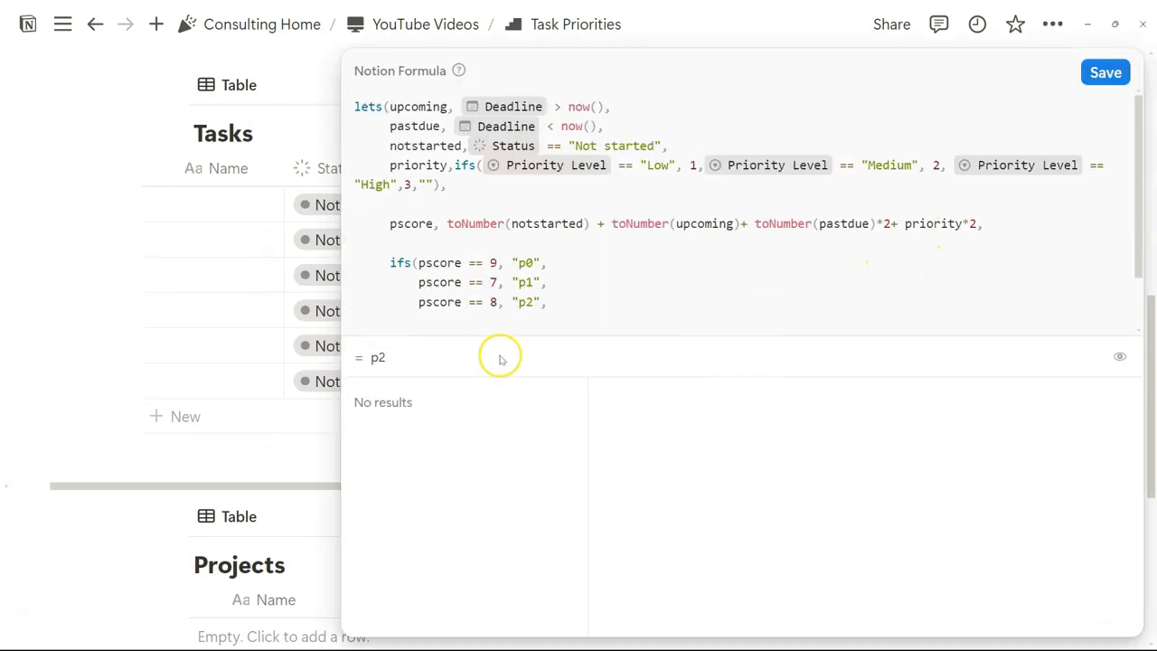
click(551, 304)
scroll(551, 304, down, 1)
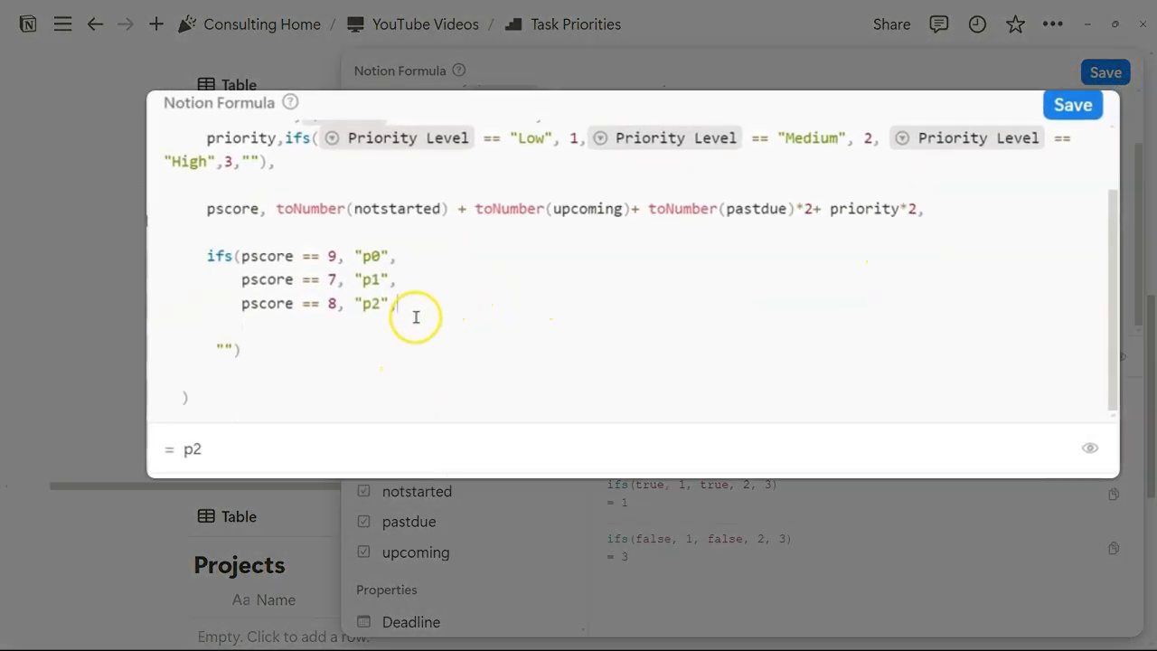
drag(326, 355, 137, 289)
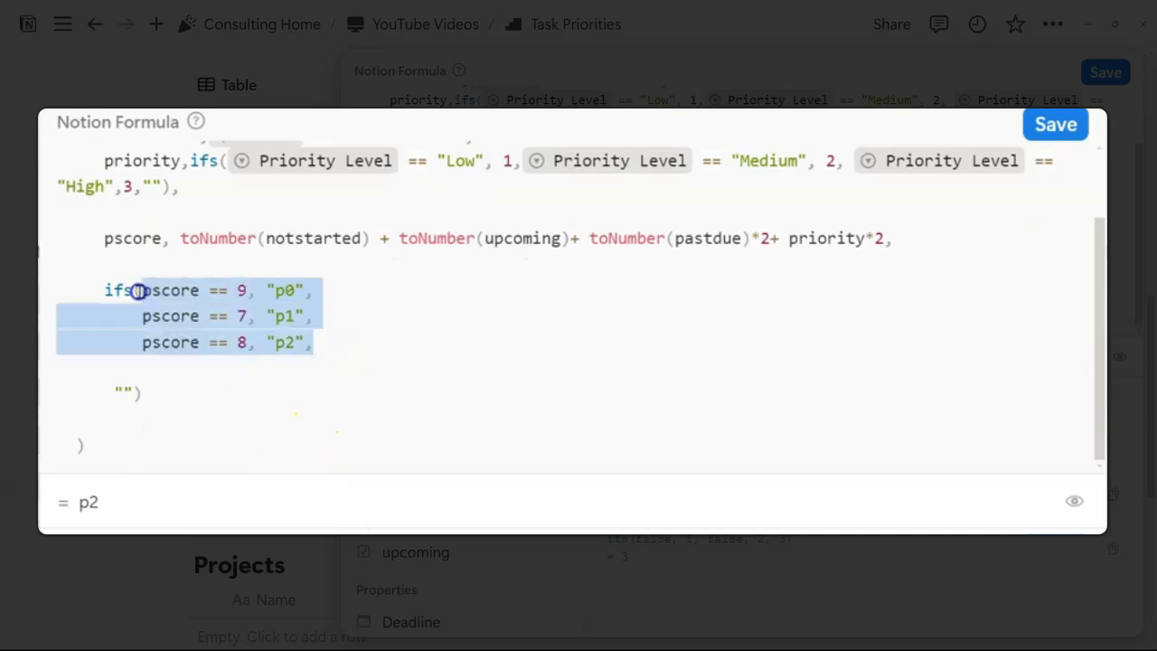
click(343, 341)
key(shift+Home)
key(ctrl+c)
click(173, 370)
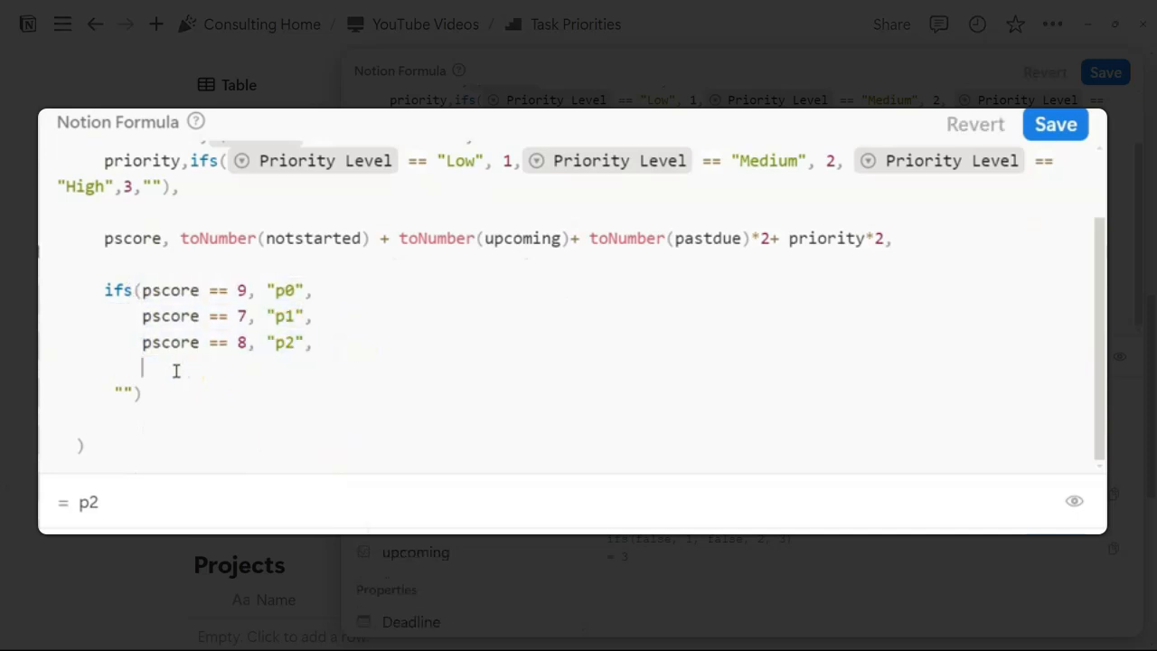
key(ctrl+v)
click(248, 370)
key(BackSpace)
text(6)
click(296, 367)
key(BackSpace)
text(3)
Step: Add the condition pscore == 5, "p4", on a new line below the p3 condition
key(End)
key(shift+Return)
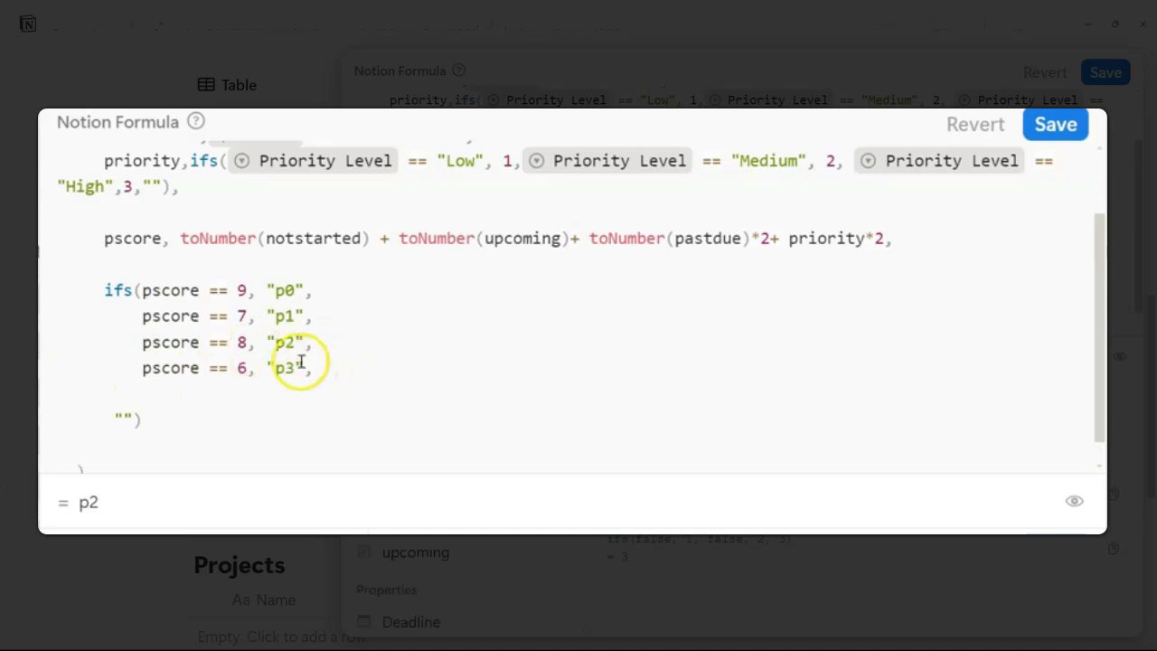
click(202, 395)
key(ctrl+v)
click(139, 396)
key(Tab)
key(BackSpace)
key(space)
click(246, 393)
key(BackSpace)
text(5)
click(294, 394)
key(BackSpace)
text(4")
text(,)
Step: Add the condition pscore == 4, "p5", below the p4 condition and save the Priority formula
key(Return)
text(pscore == 5, "p4",)
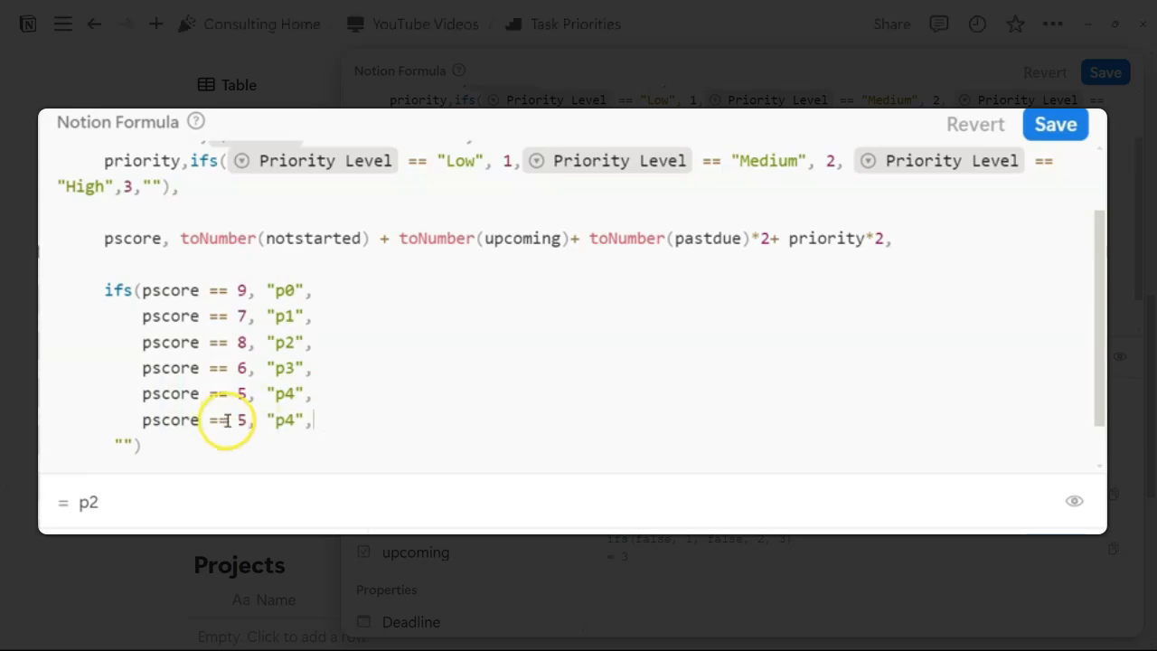
click(246, 419)
key(BackSpace)
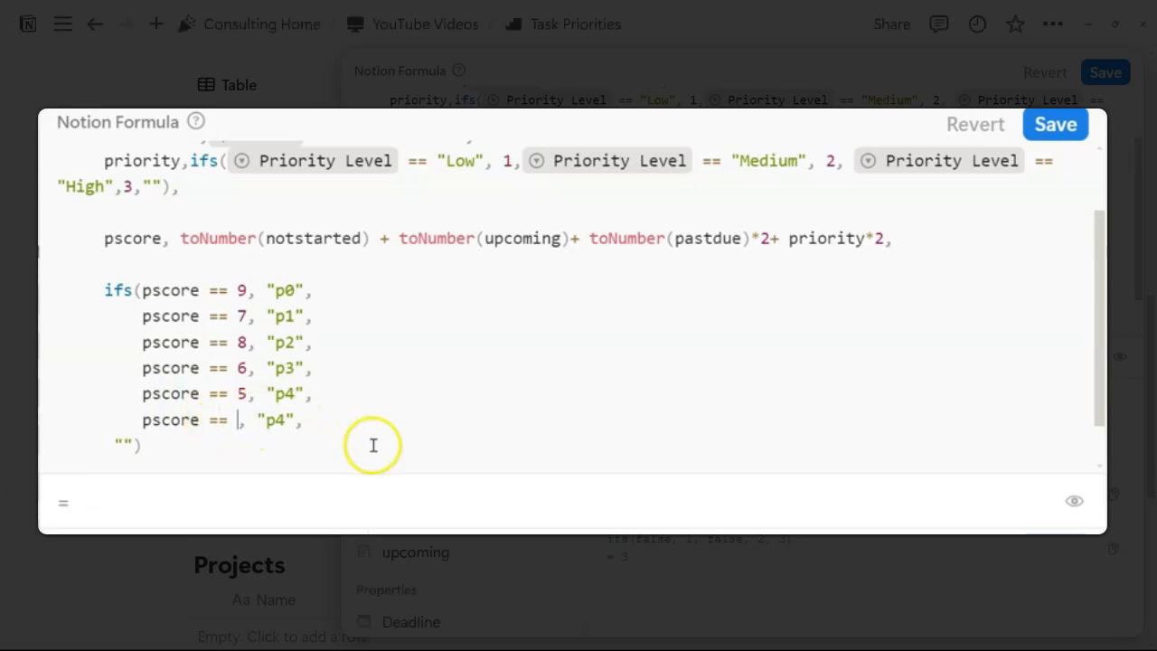
text(6)
key(BackSpace)
text(4)
key(BackSpace)
text(5)
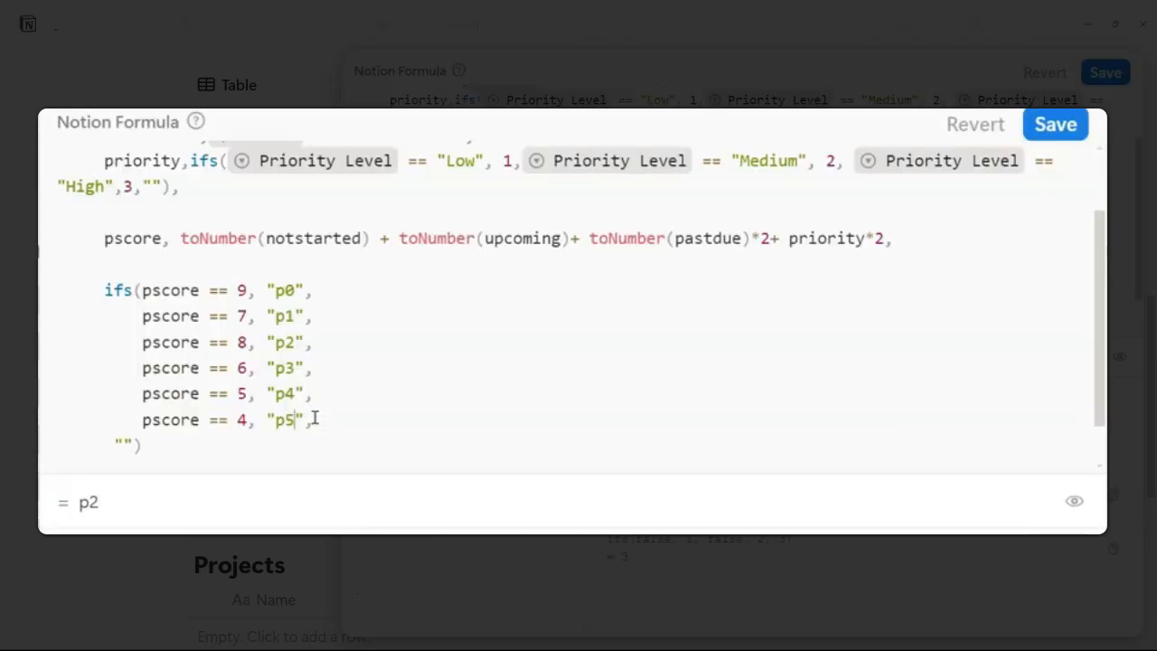
drag(331, 426, 142, 290)
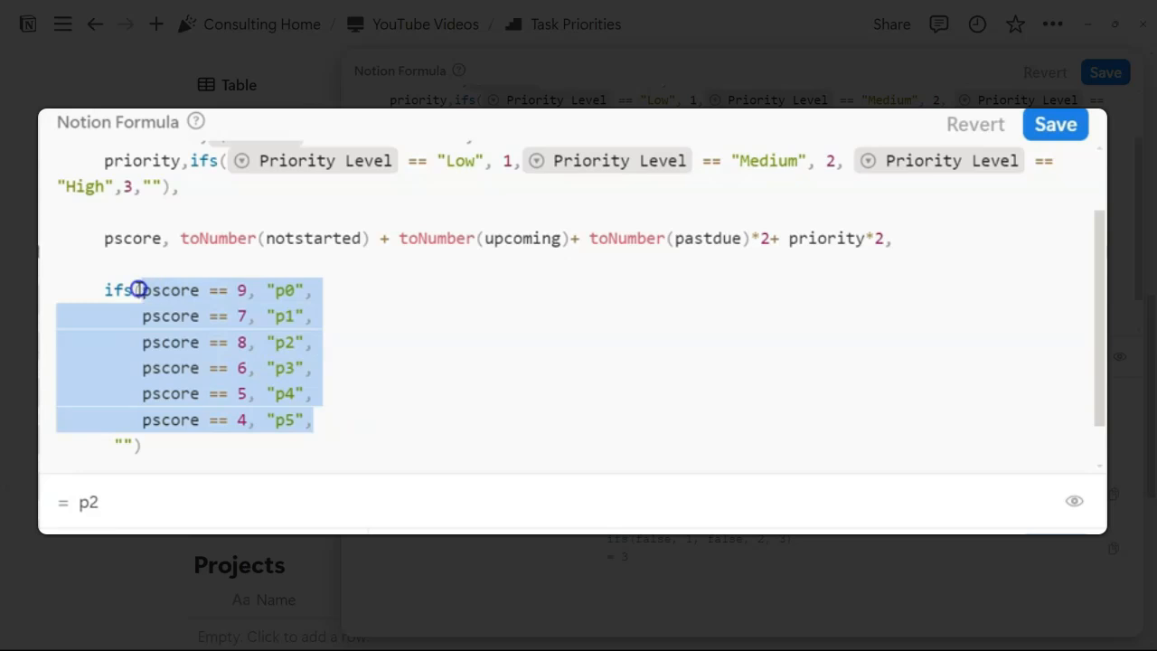
click(283, 290)
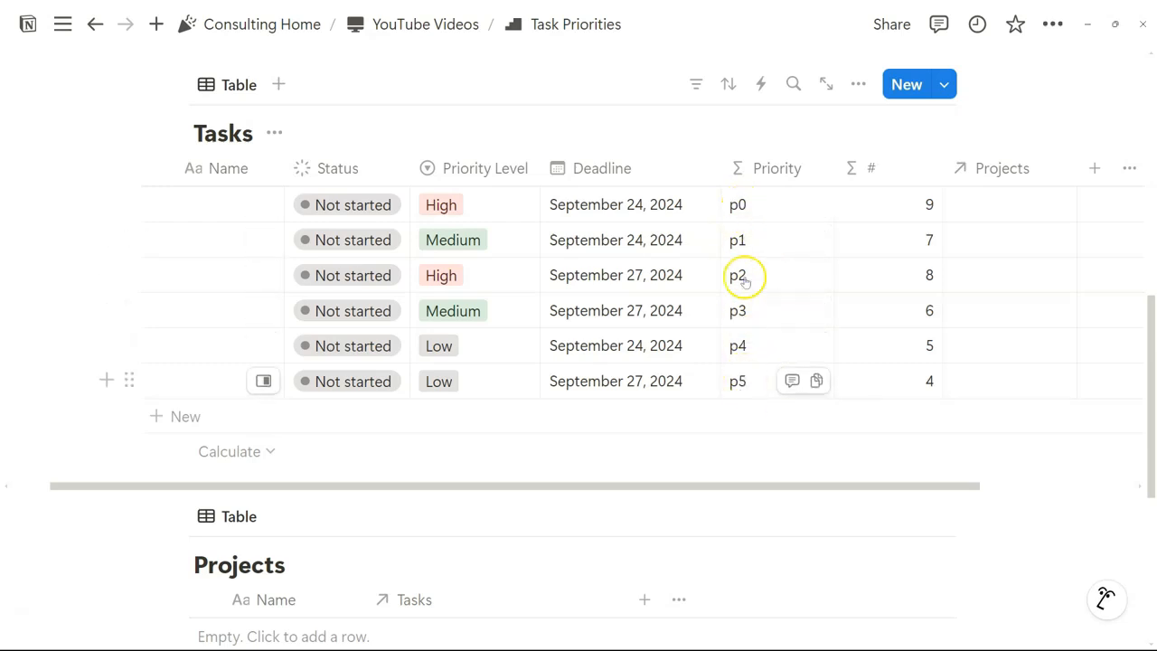
Step: Narrow the Priority column slightly and review the p0 to p5 conditions in its formula
drag(829, 161, 819, 159)
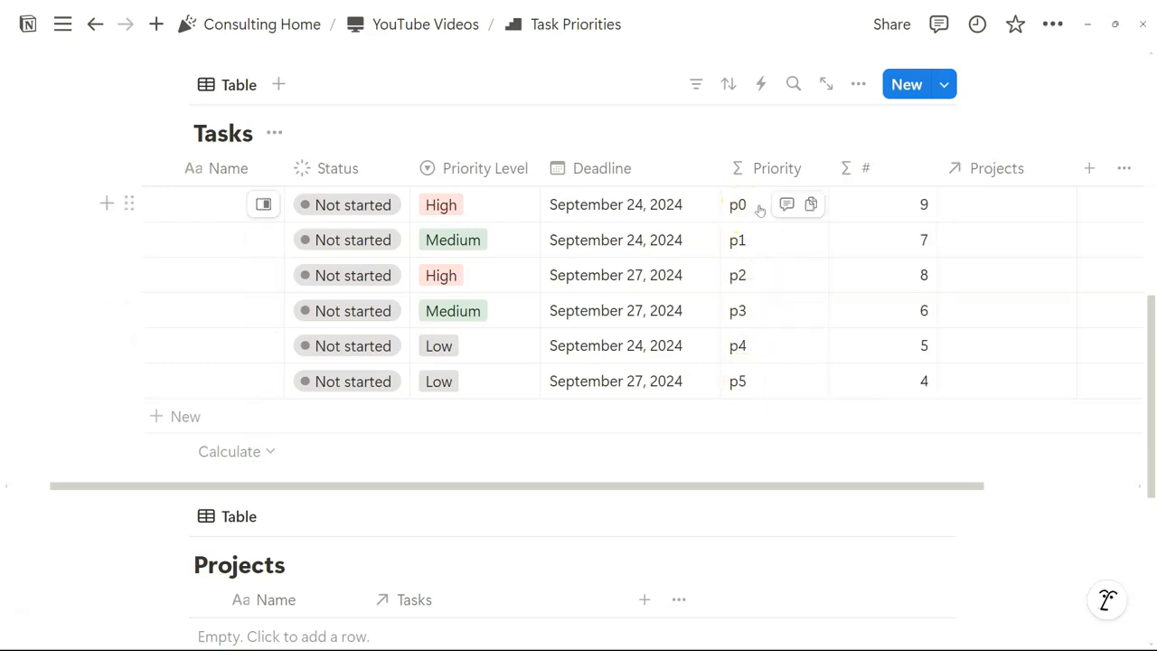
click(761, 205)
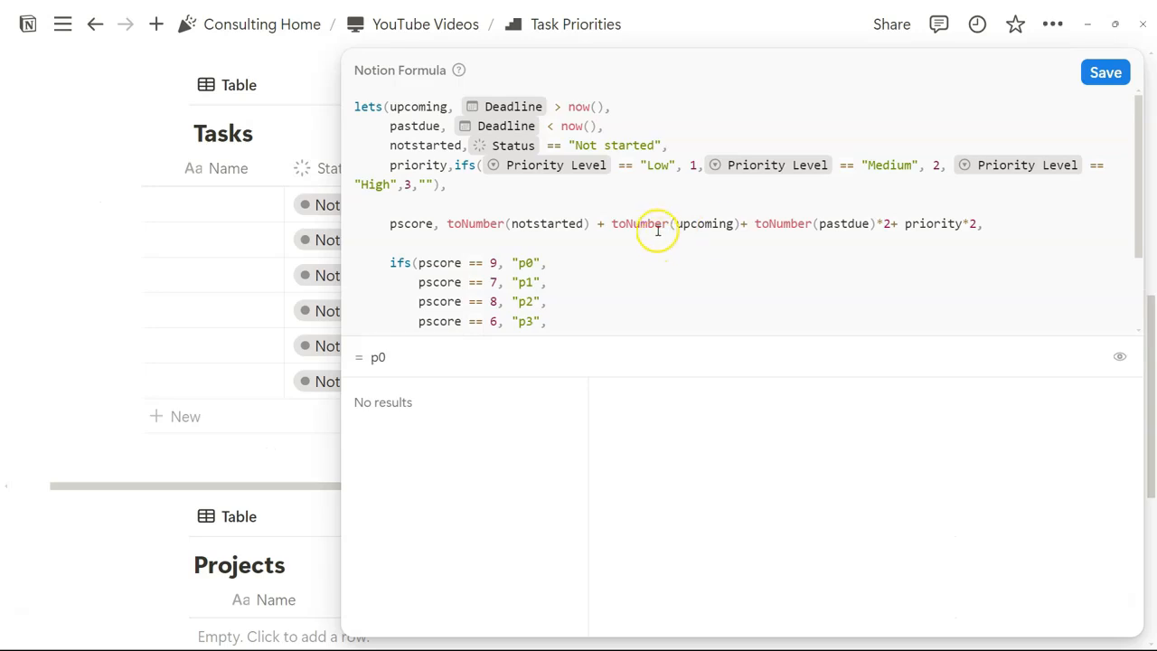
scroll(651, 226, down, 2)
scroll(1104, 192, up, 1)
scroll(1124, 165, down, 1)
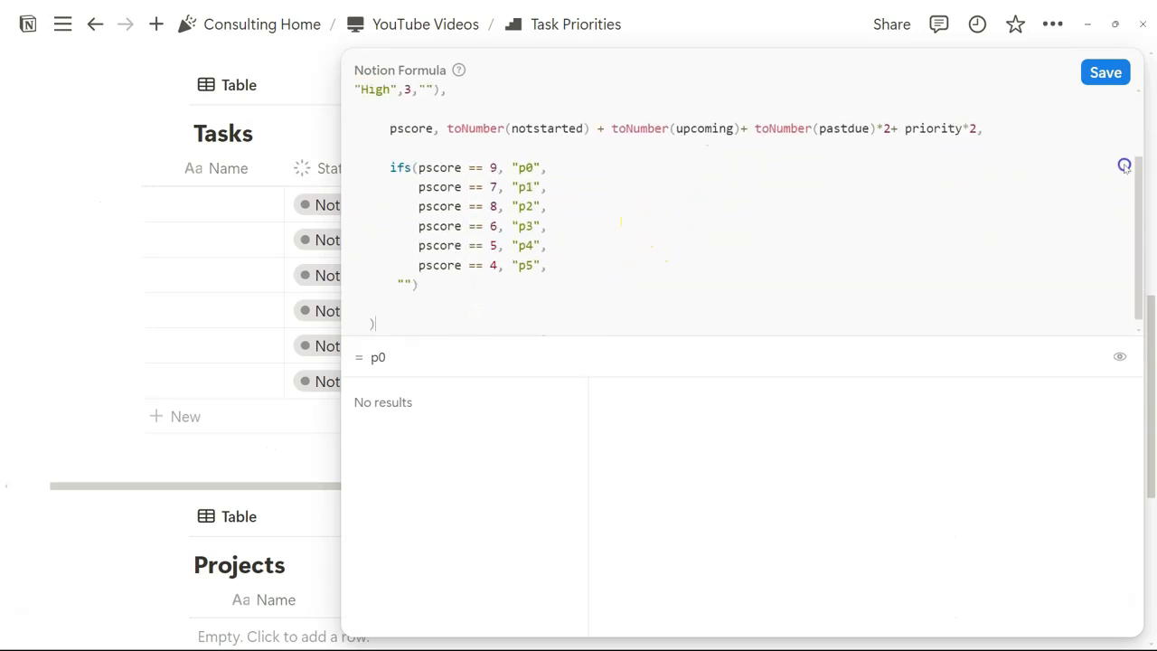
scroll(1124, 165, down, 1)
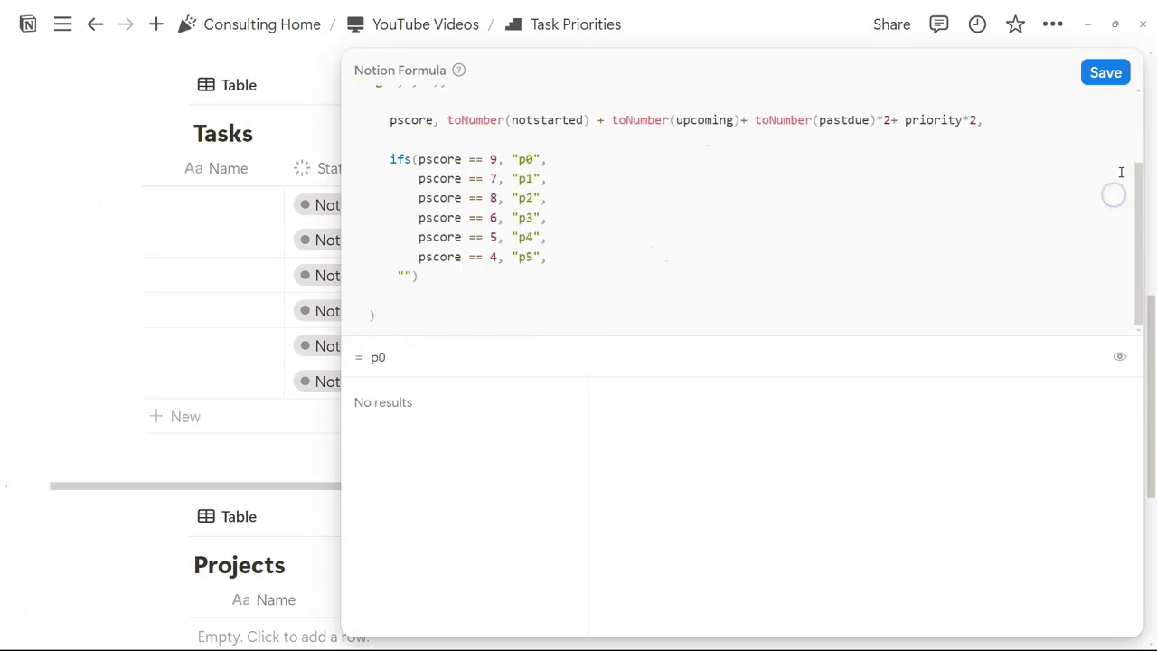
click(1104, 73)
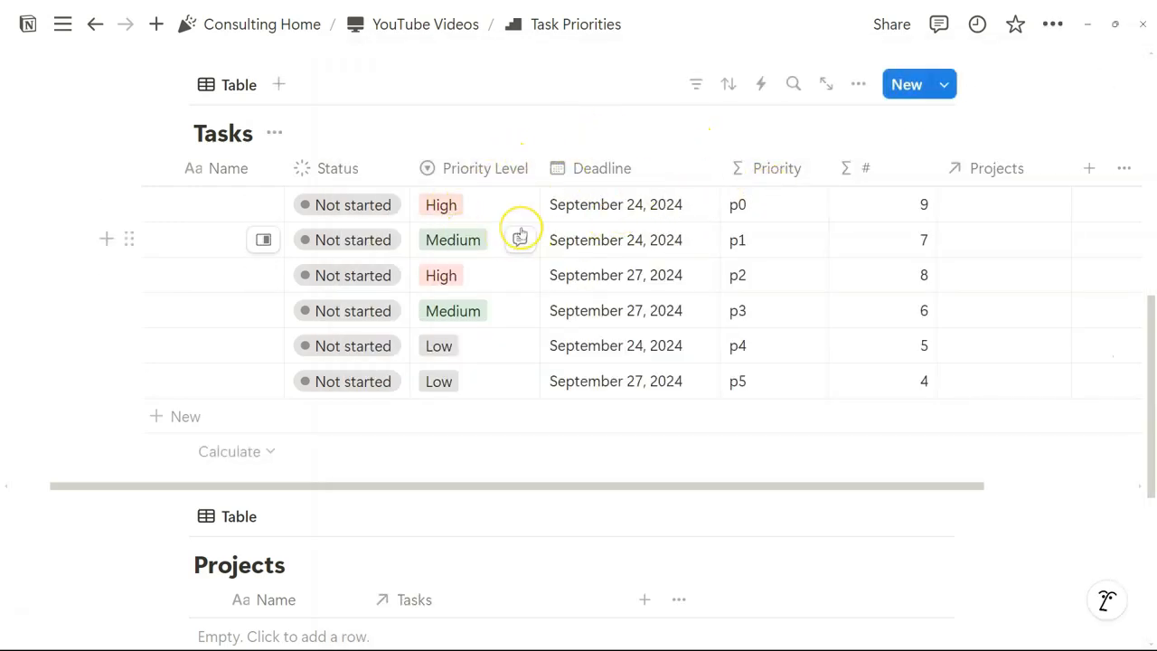
Step: Add two new tasks to the Tasks table with deadlines September 27, 2024 and September 24, 2024
click(207, 417)
click(631, 423)
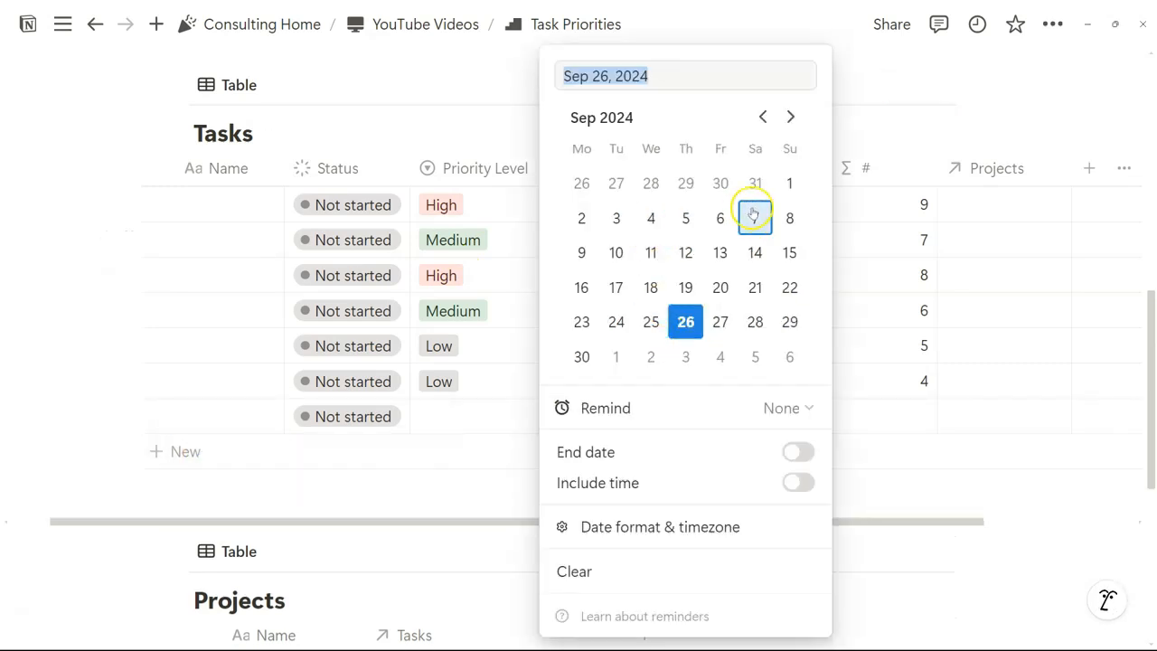
click(721, 322)
click(775, 417)
click(479, 420)
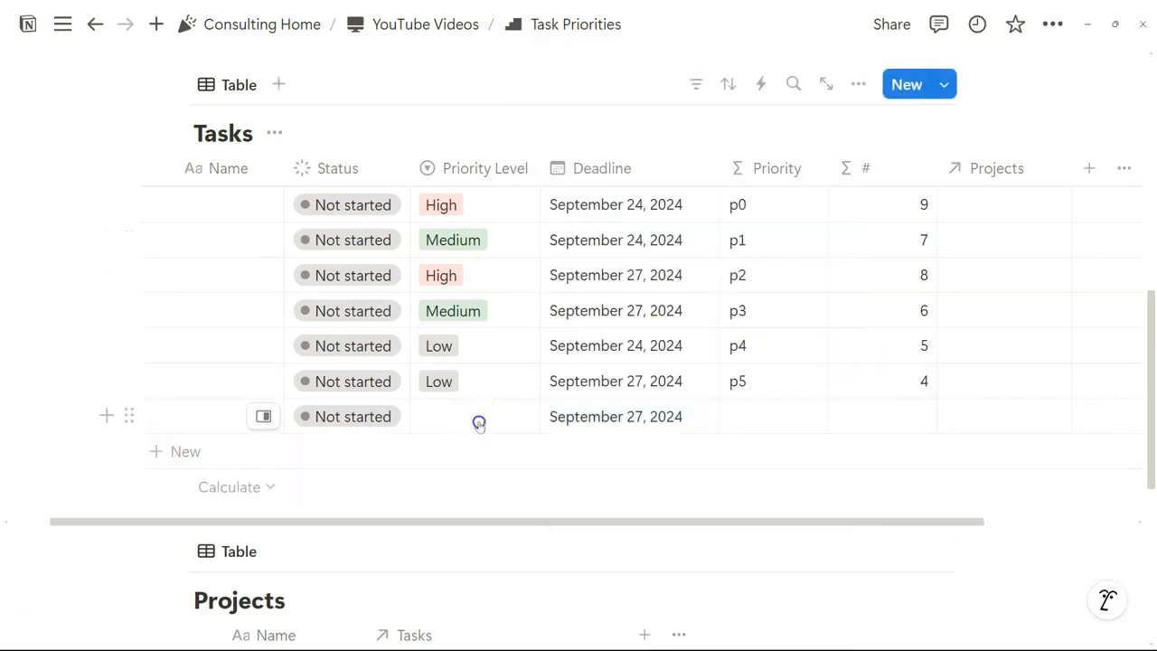
click(619, 325)
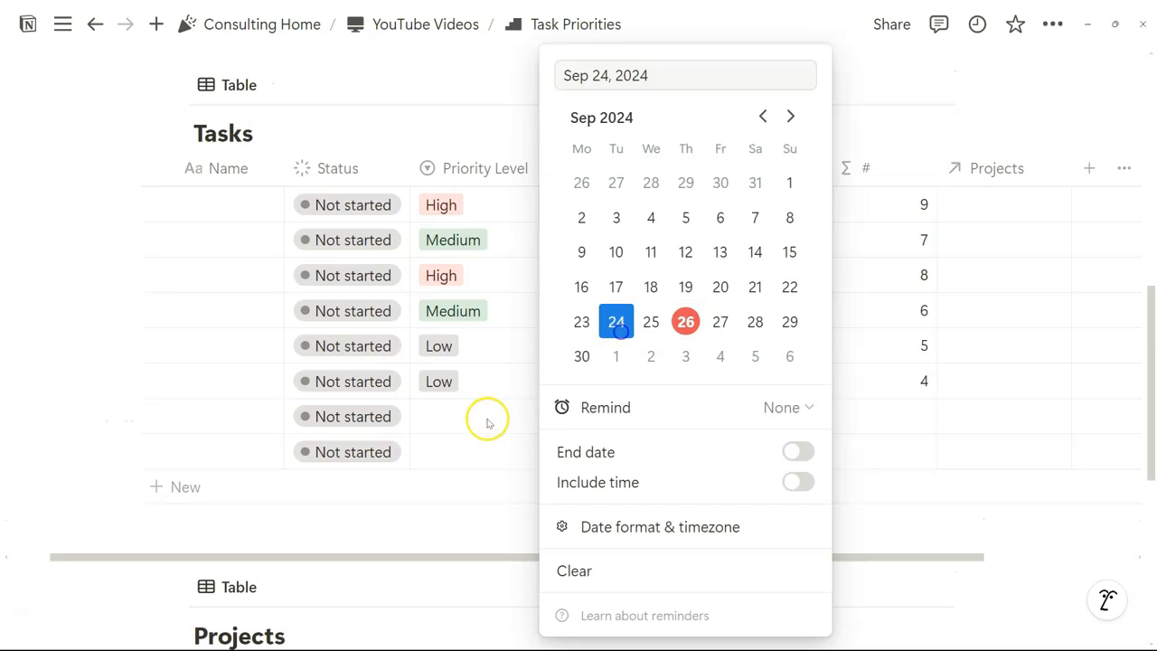
click(489, 419)
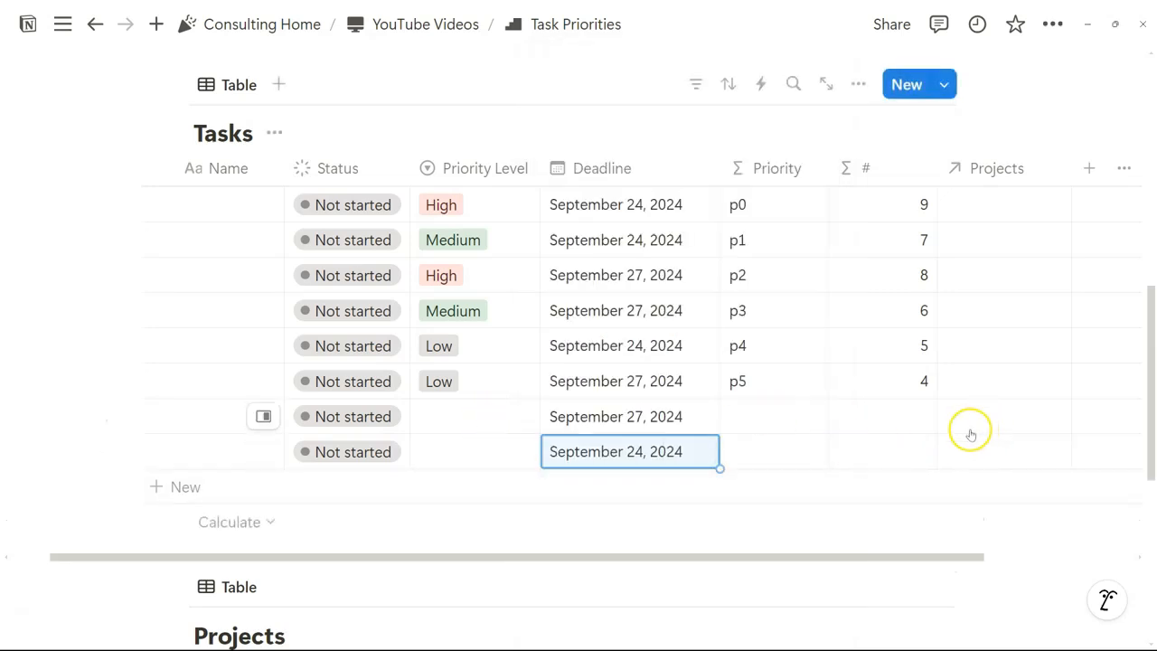
Step: Set the Priority Level to Low for the new September 27 task and Medium for the new September 24 task
click(463, 422)
click(483, 487)
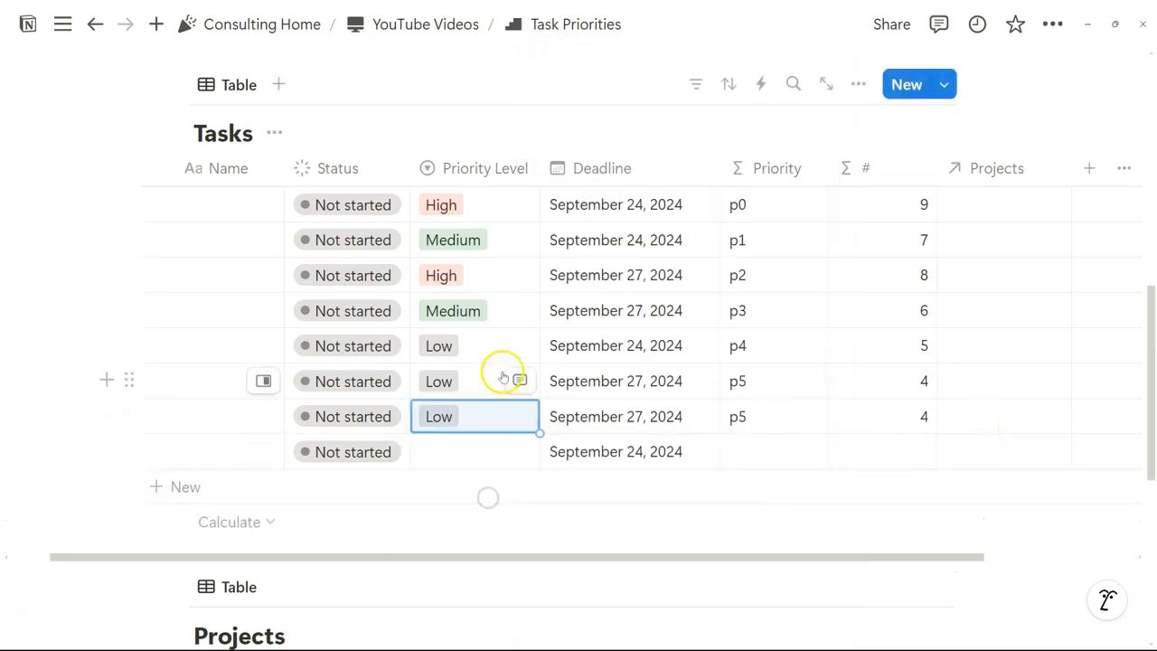
click(480, 452)
click(478, 552)
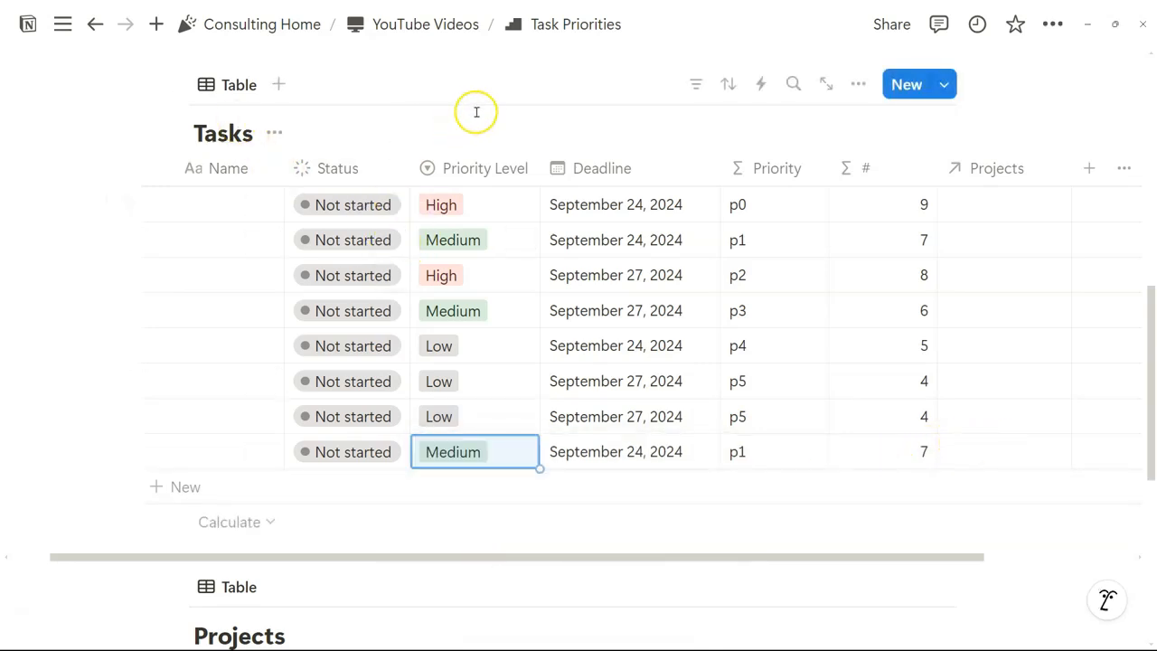
Step: Sort the Tasks table by Priority in ascending order
click(727, 84)
click(647, 297)
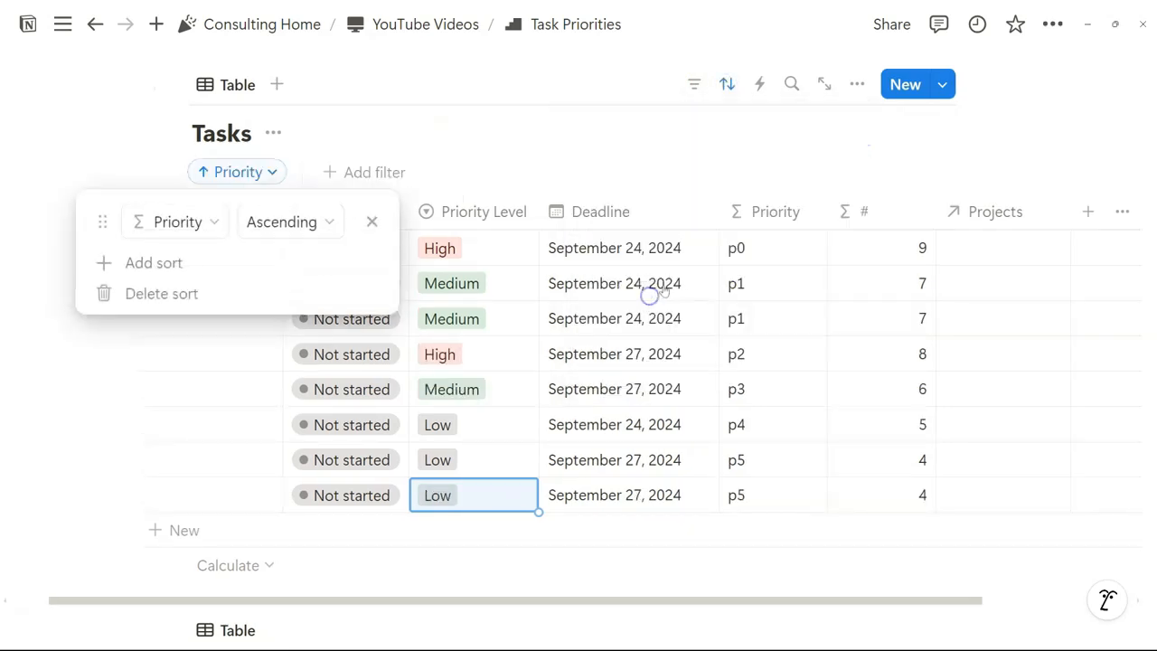
click(581, 144)
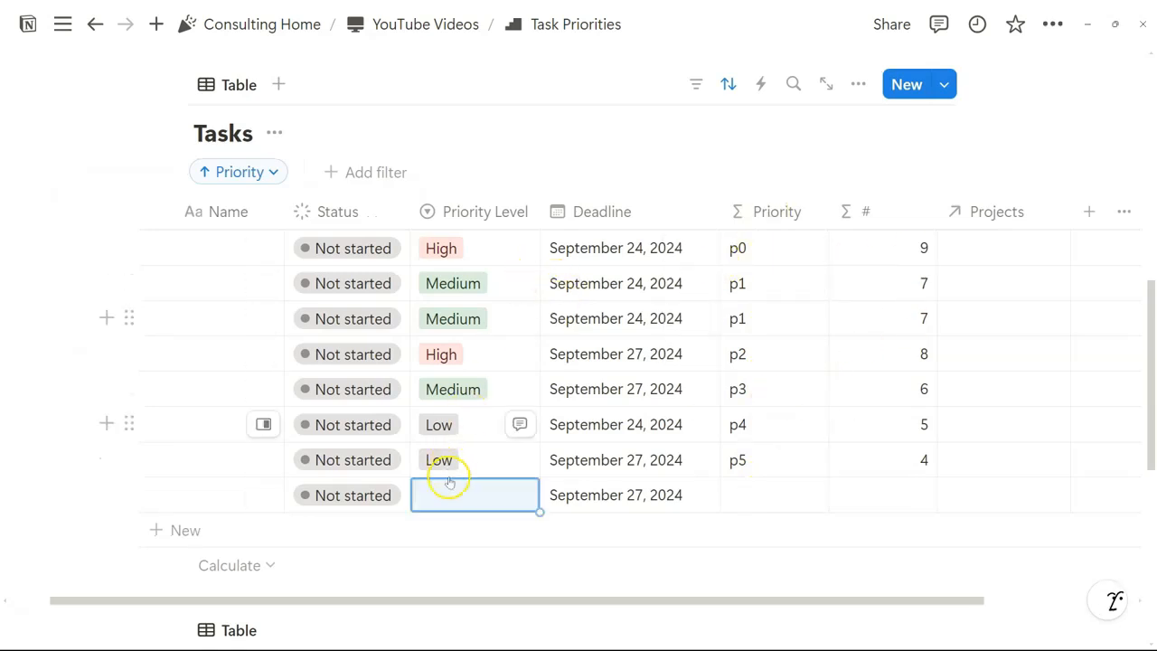
Step: Set the empty Priority Level of the last task in the Tasks table to Low
click(627, 499)
click(450, 506)
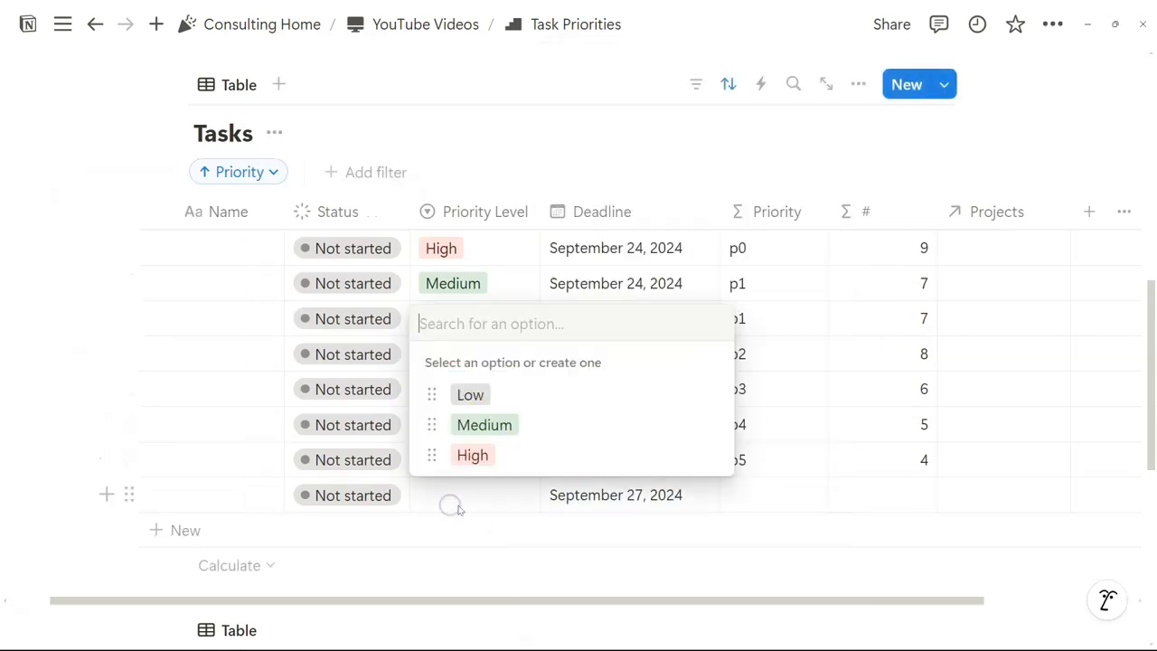
click(468, 392)
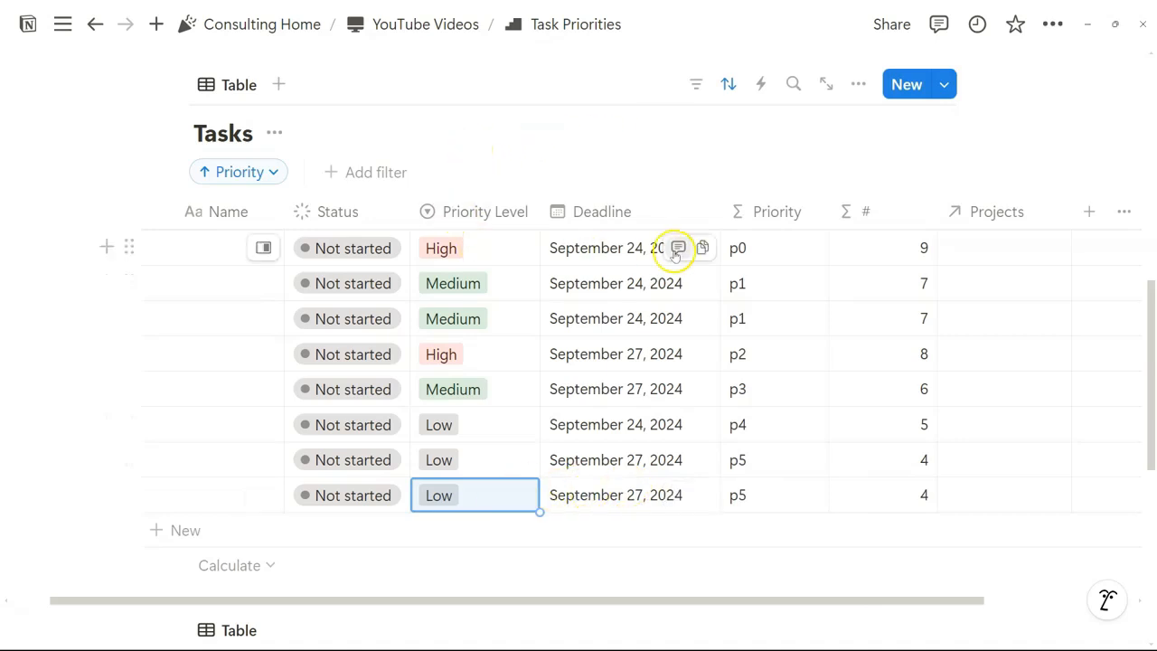
Step: Insert empty(Deadline), "Add Deadline", on its own line before the p0 condition in the Priority formula's final ifs
click(753, 247)
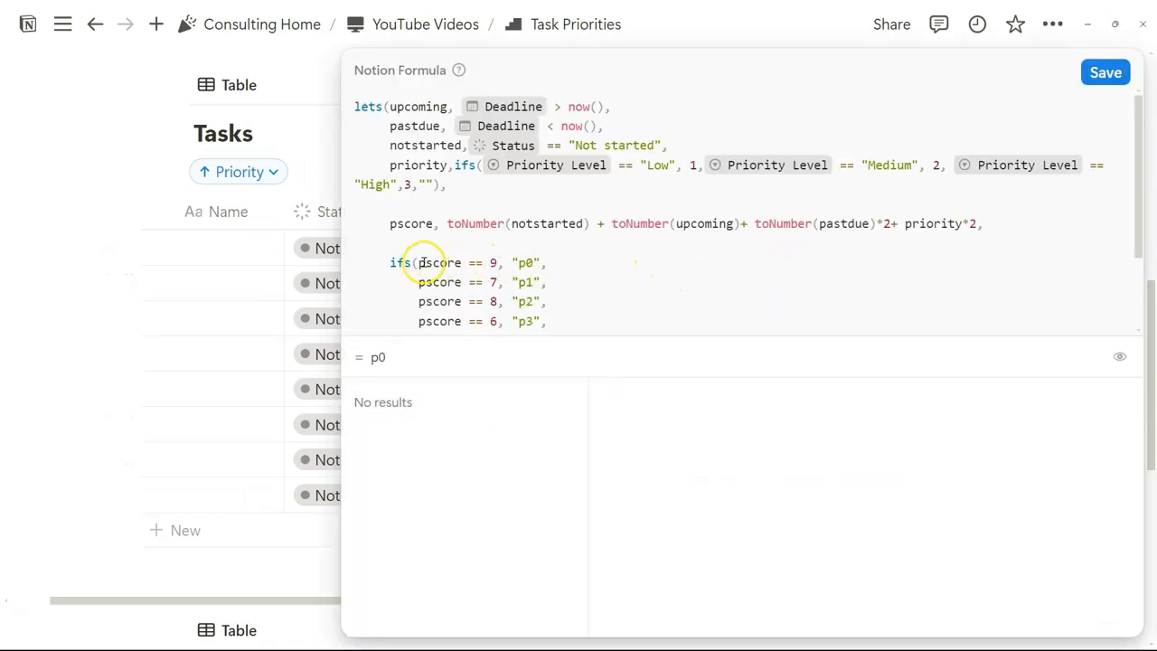
key(Return)
key(Return)
key(Tab)
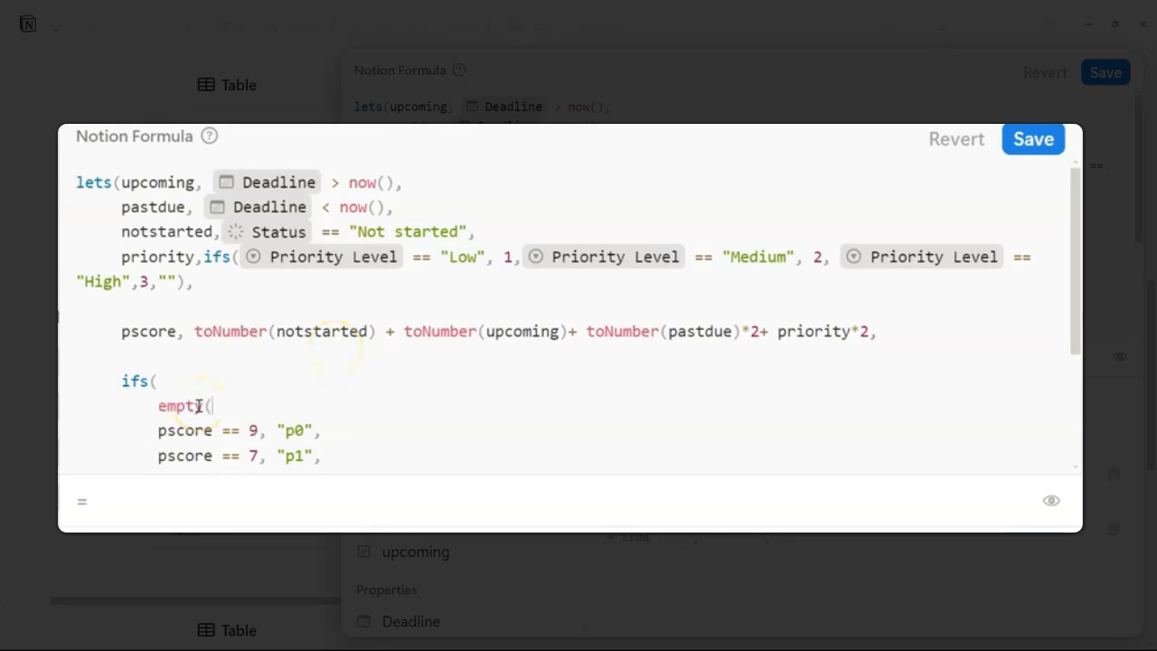
click(181, 532)
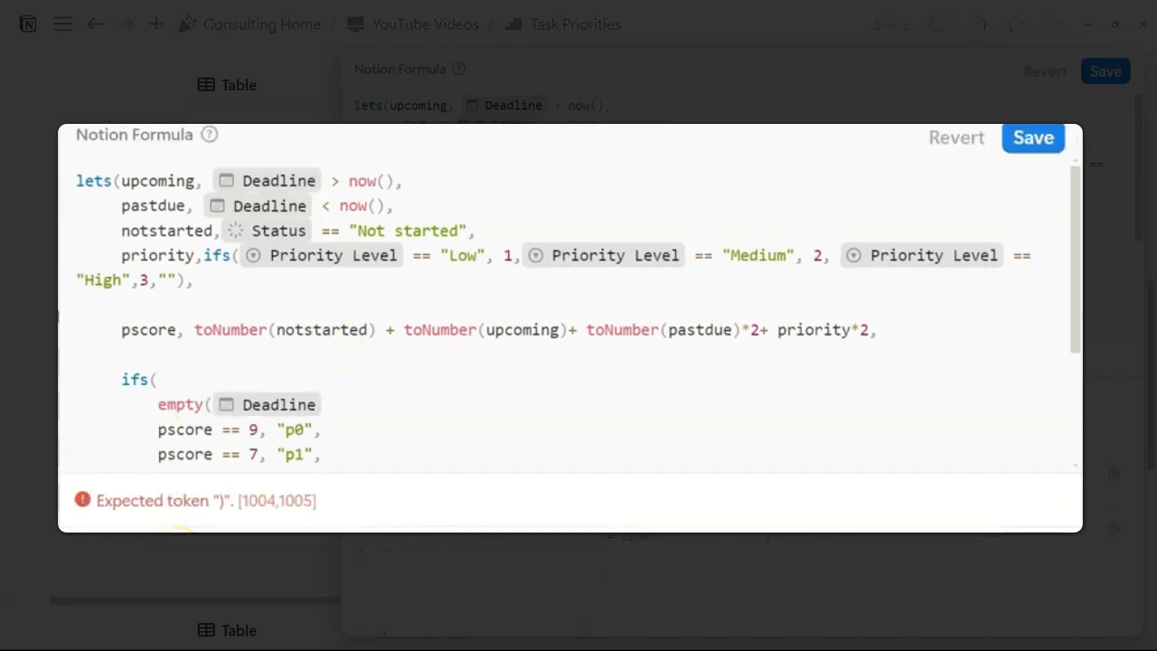
text(, "Add Deadline",)
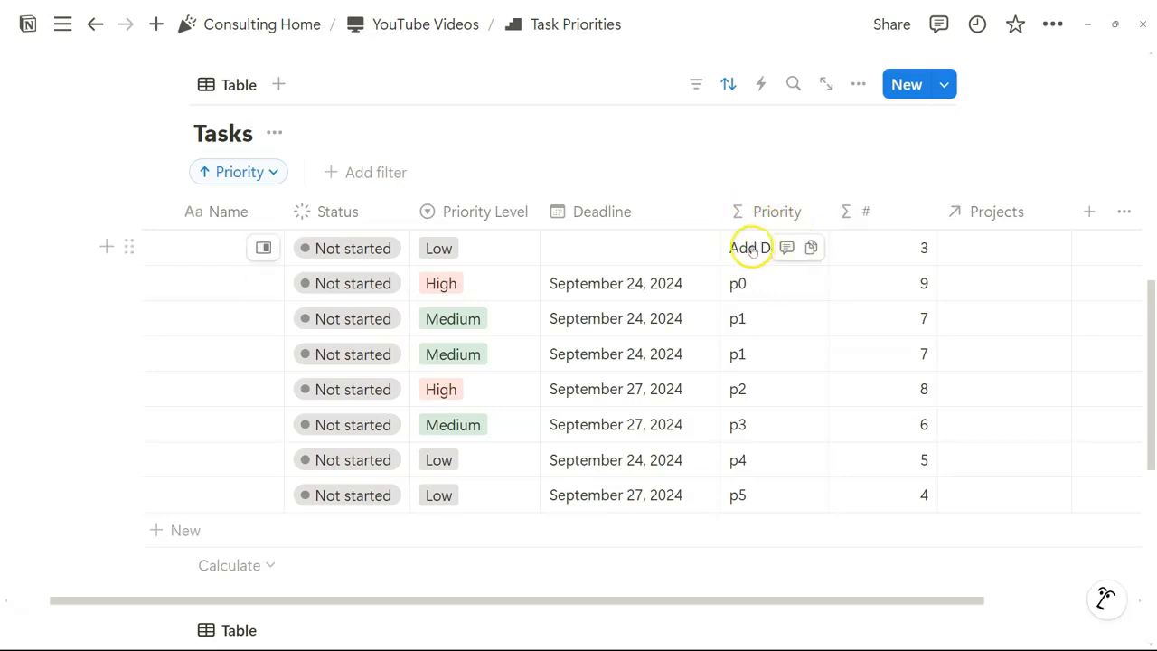
Step: Add empty(Priority Level), "Add Priority", on a new line below the empty Deadline condition in the Priority formula
click(788, 247)
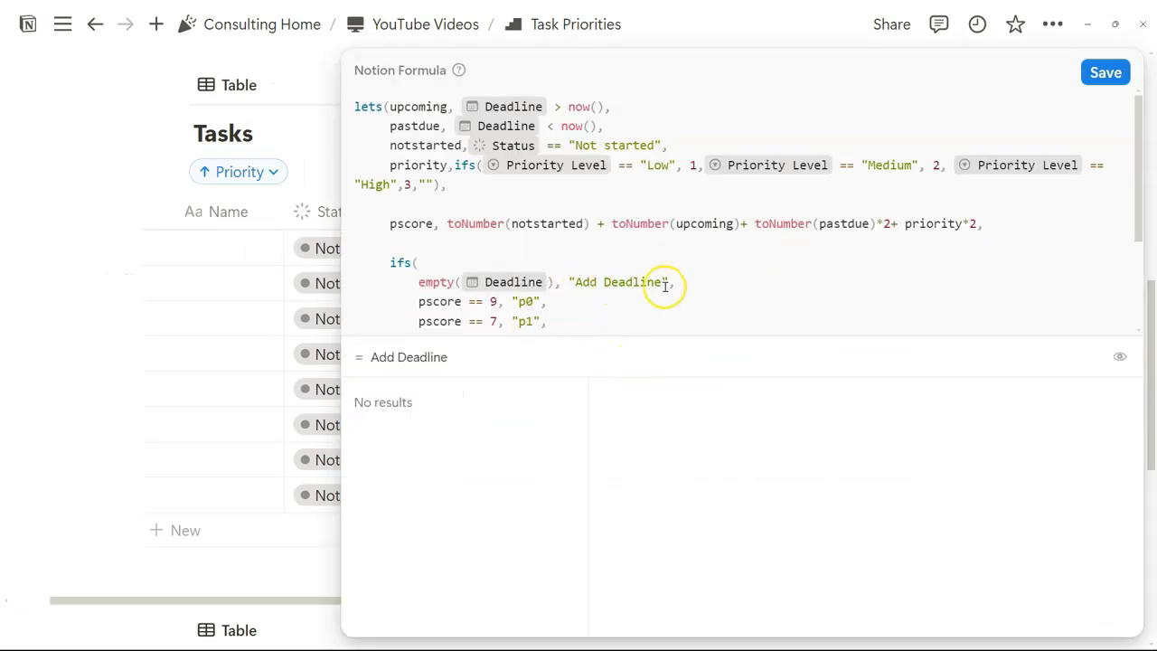
click(418, 282)
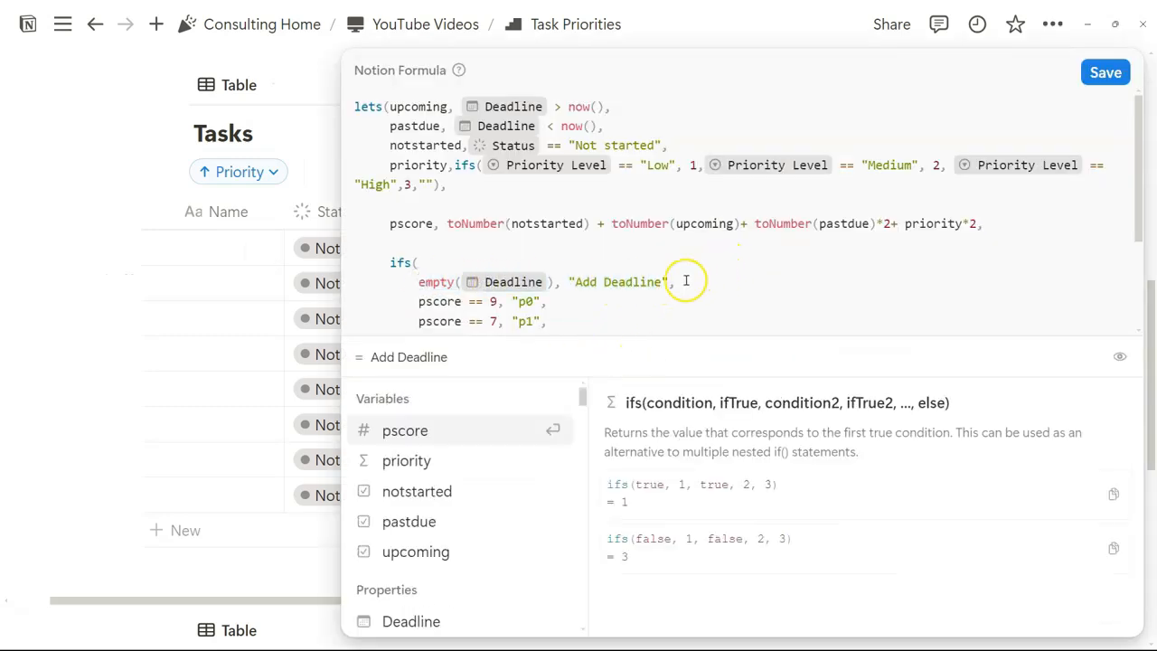
scroll(464, 287, down, 2)
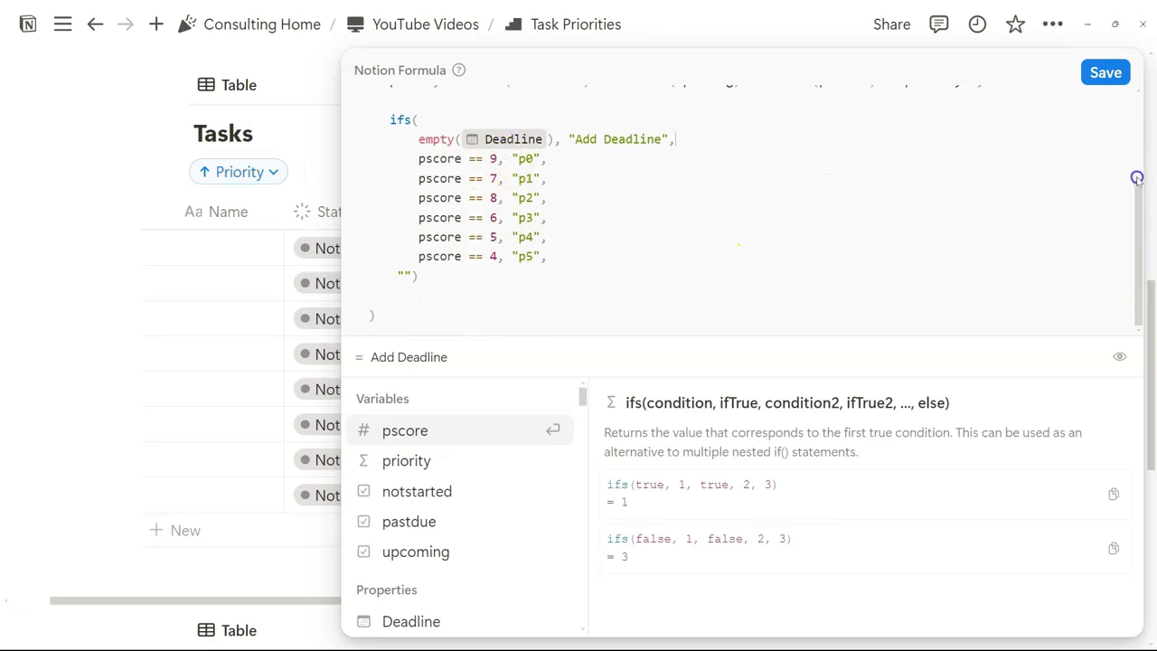
scroll(1137, 178, up, 3)
scroll(1134, 194, down, 3)
click(656, 145)
key(Return)
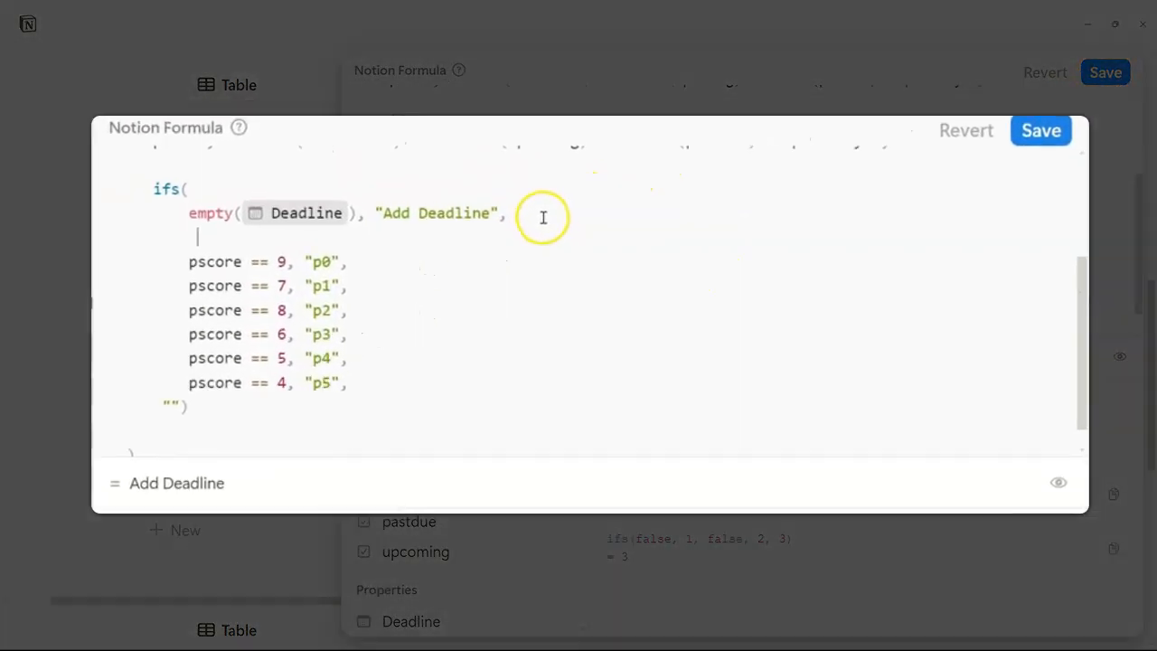
text(empty(Priority Level), "Ad)
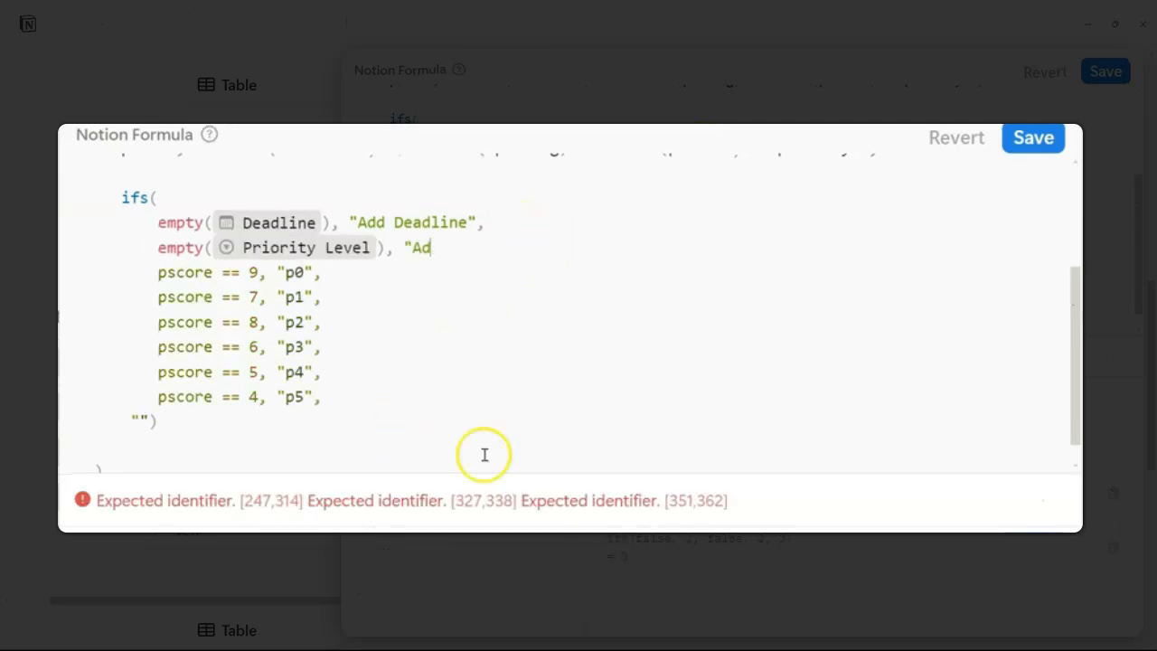
text(d Priority",)
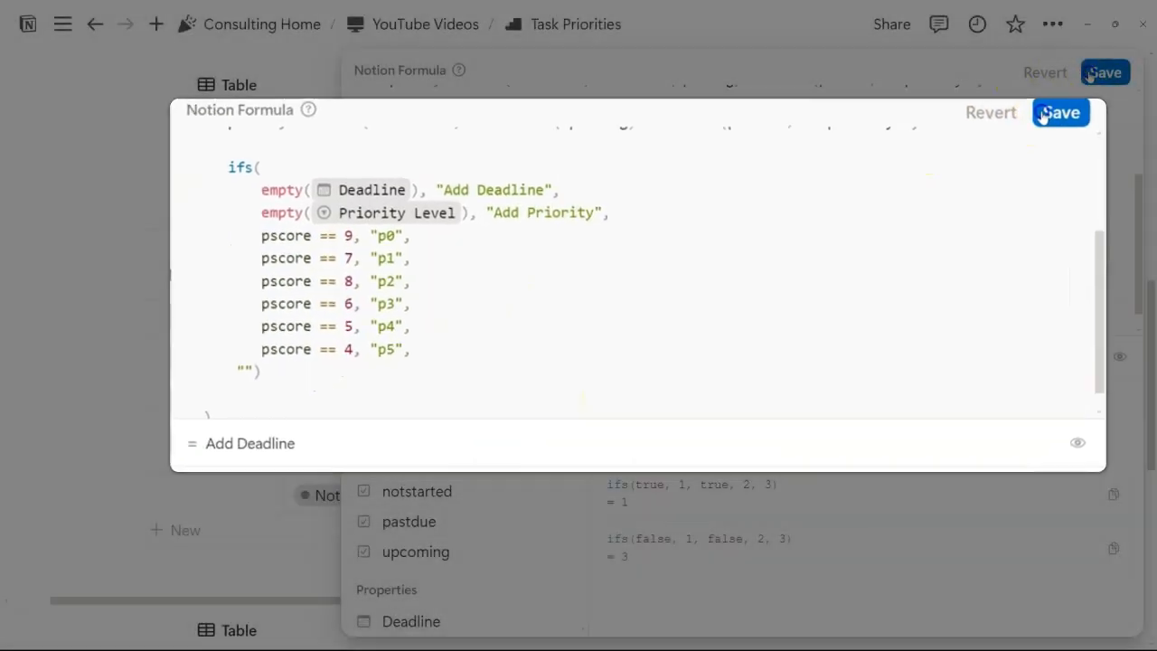
Step: Save the Priority formula and clear the Priority Level of the first task in the Tasks table
click(1089, 76)
click(463, 246)
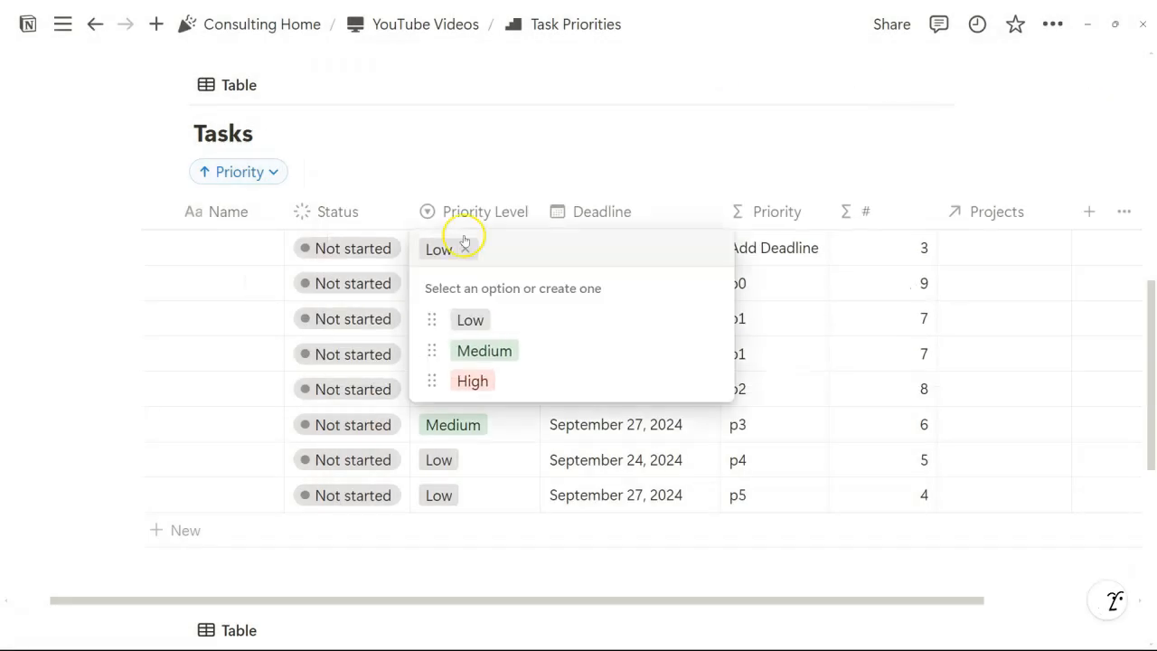
click(469, 249)
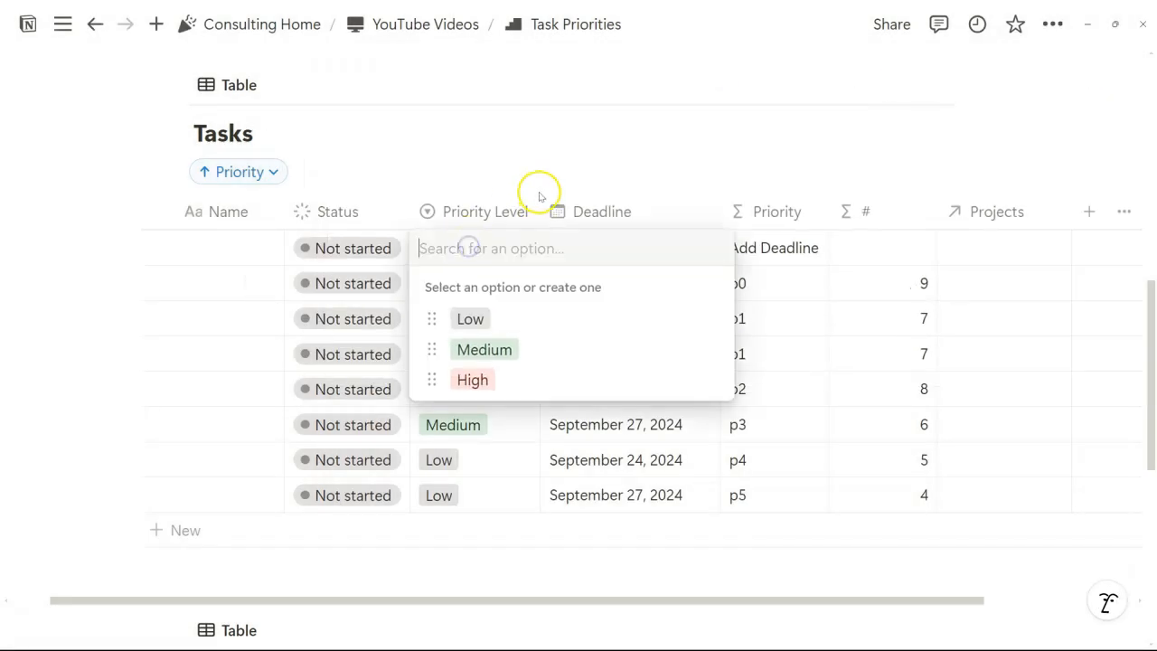
click(535, 190)
Step: Highlight the empty Deadline condition in the first task's Priority formula for review and close the formula editor
click(750, 249)
drag(673, 282, 419, 285)
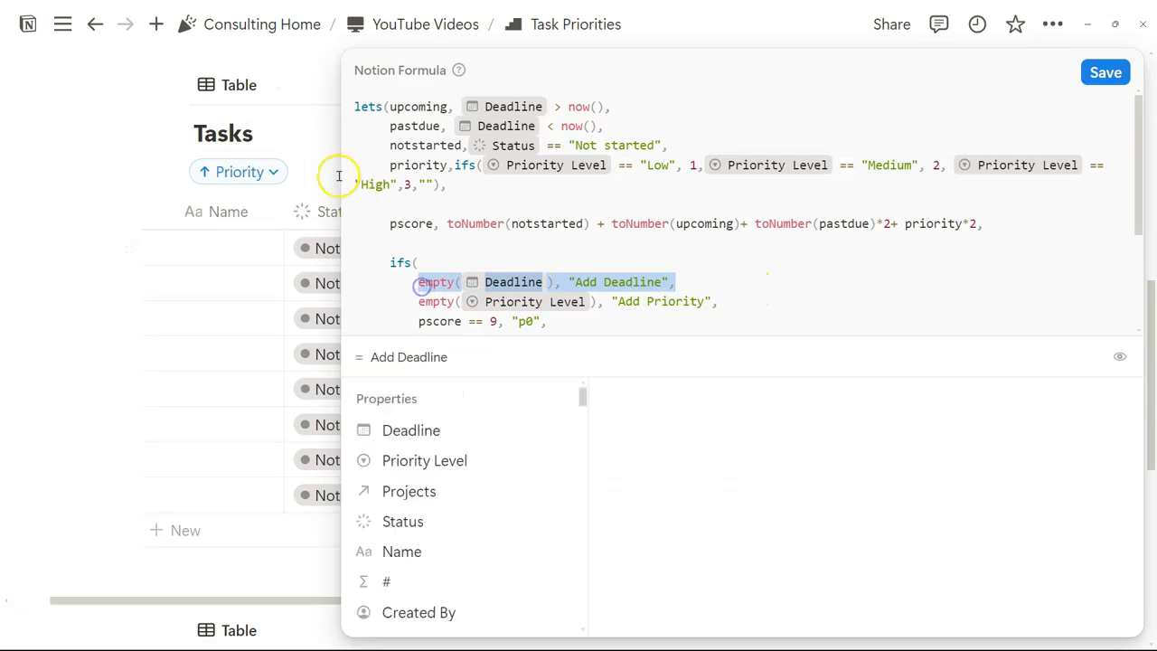
click(257, 250)
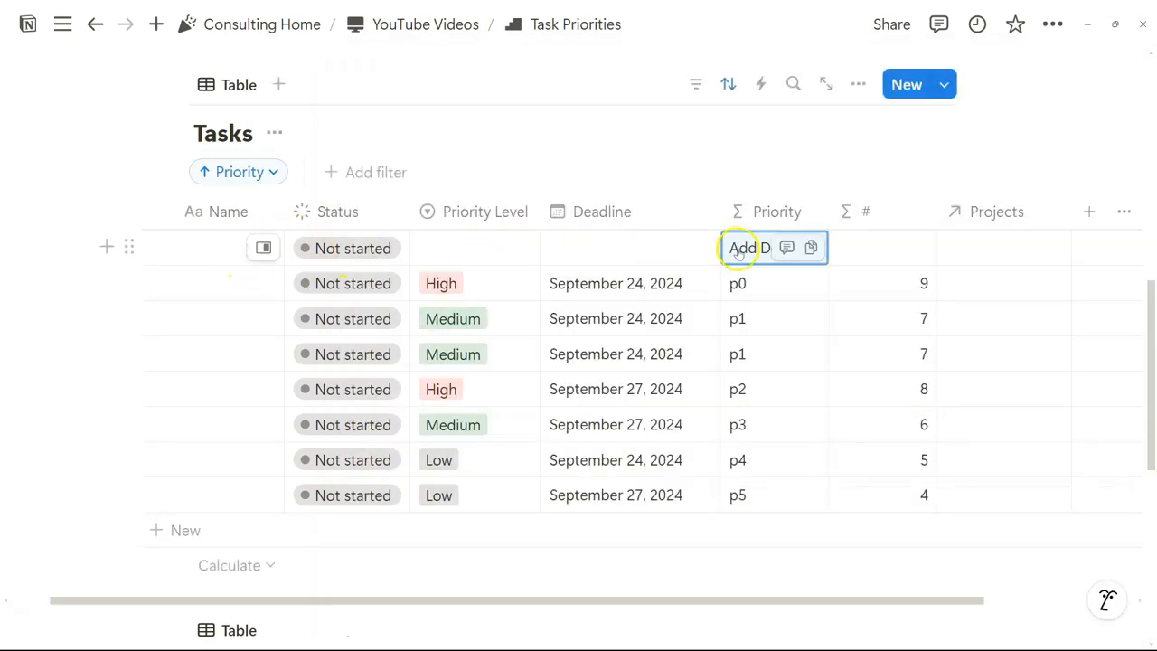
Step: Set the first task's Deadline to September 27, 2024 and its Priority Level to Low
click(622, 250)
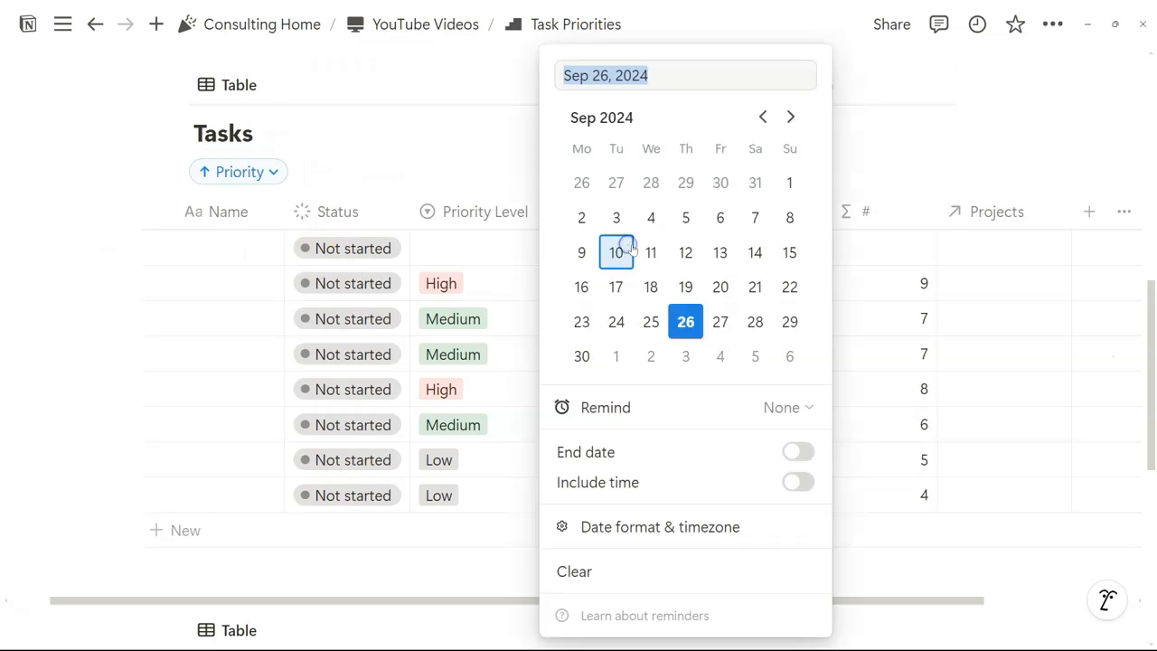
click(719, 322)
click(867, 178)
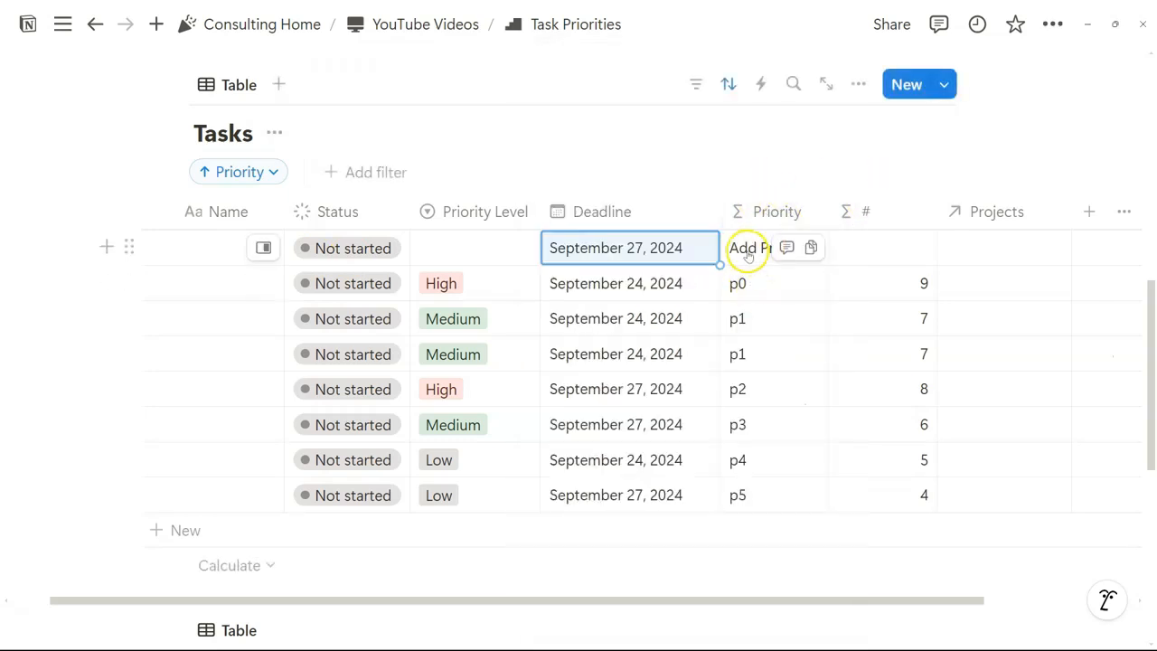
click(452, 248)
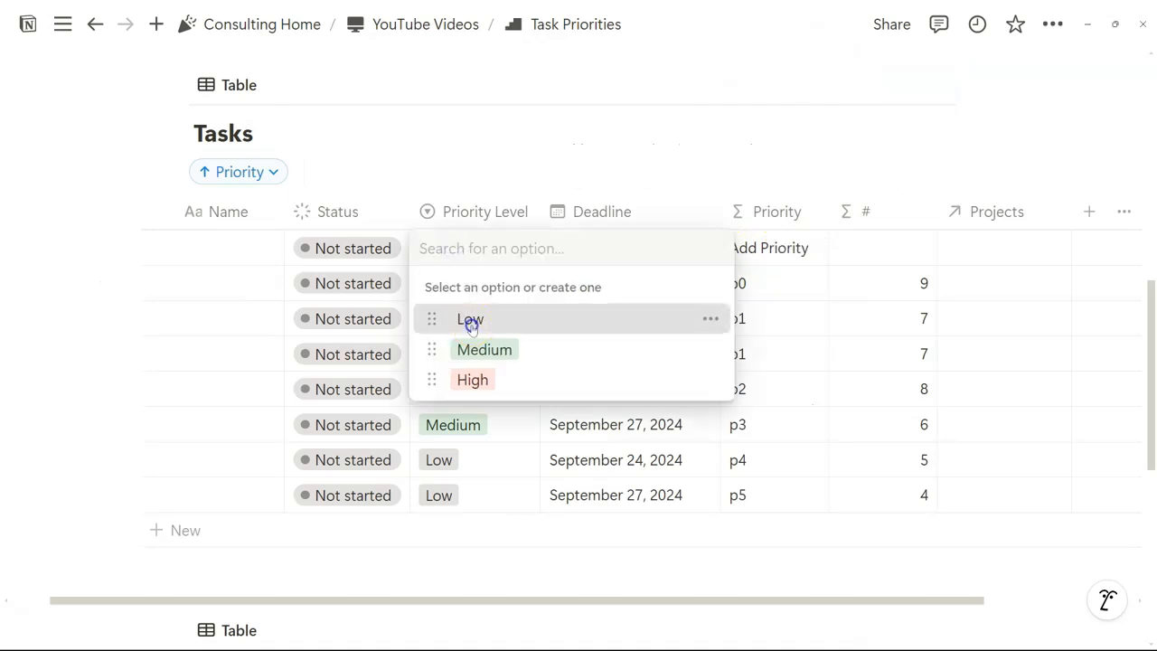
click(471, 320)
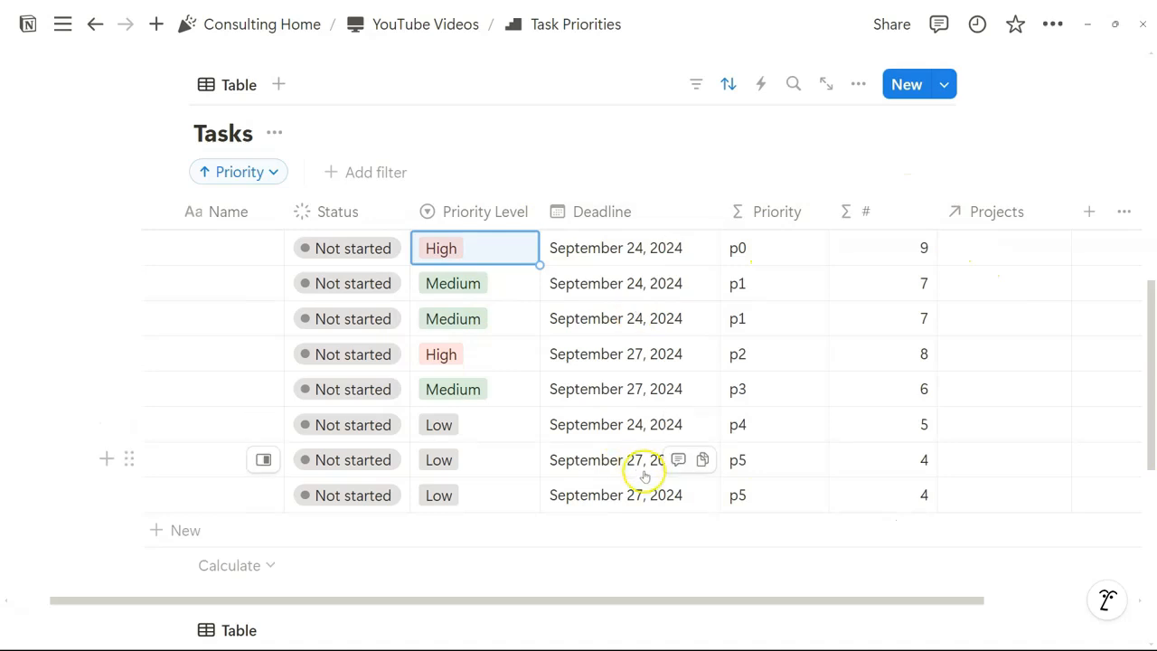
Step: Filter the Tasks table to tasks whose Priority starts with p
click(375, 172)
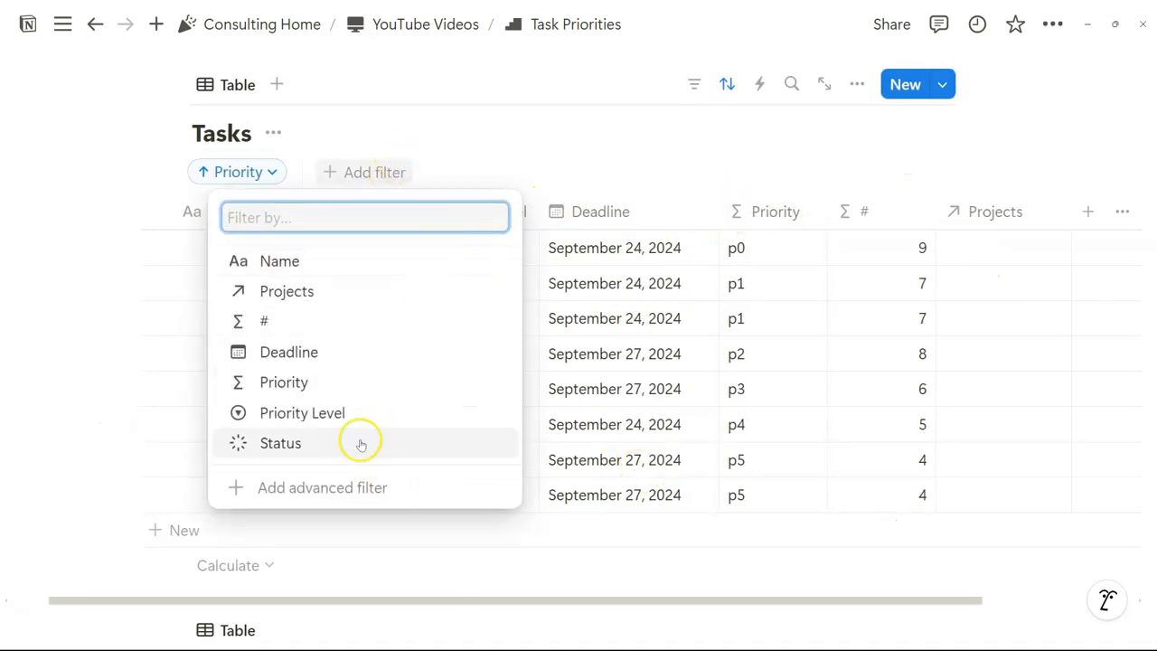
click(344, 381)
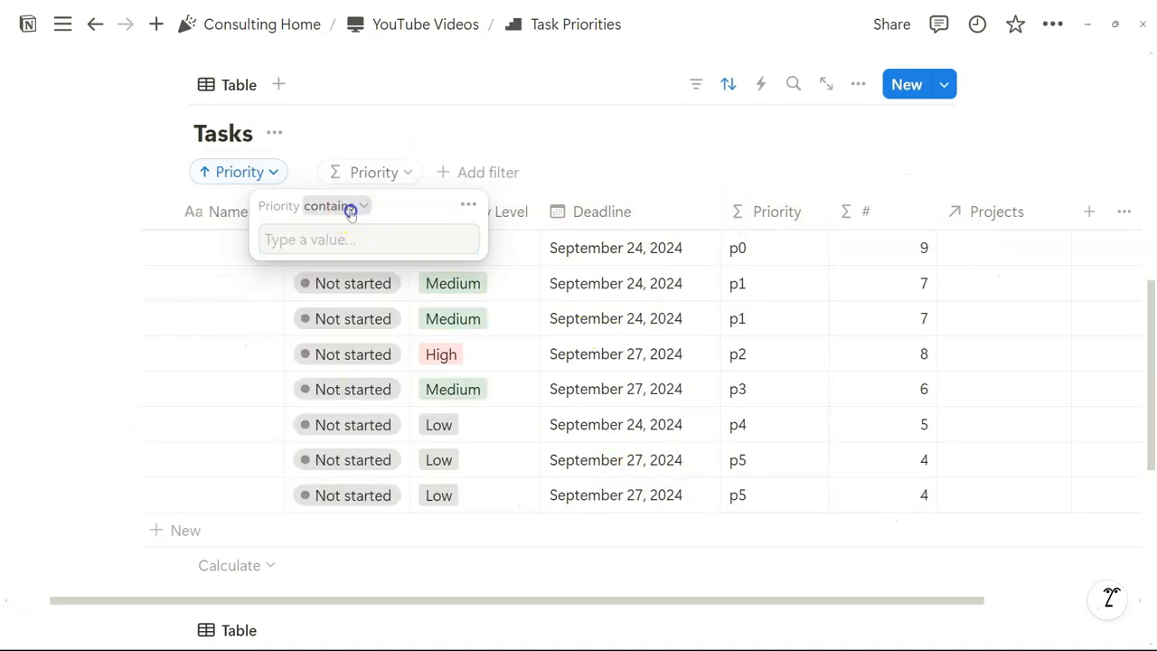
click(351, 208)
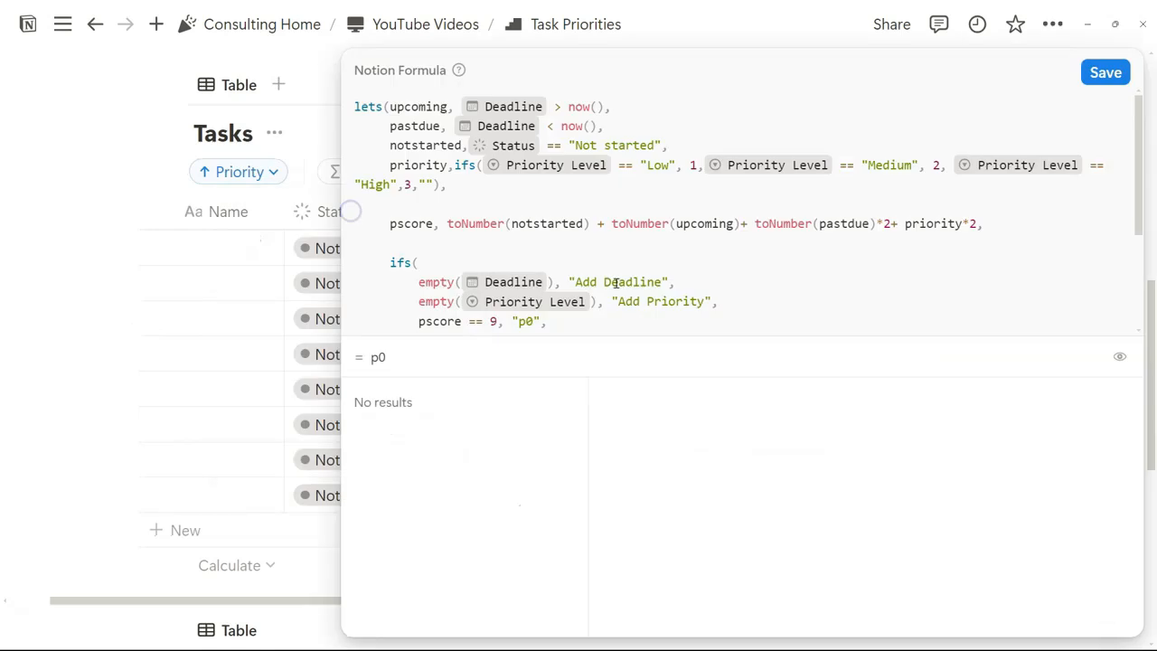
click(1107, 73)
text(p)
click(294, 244)
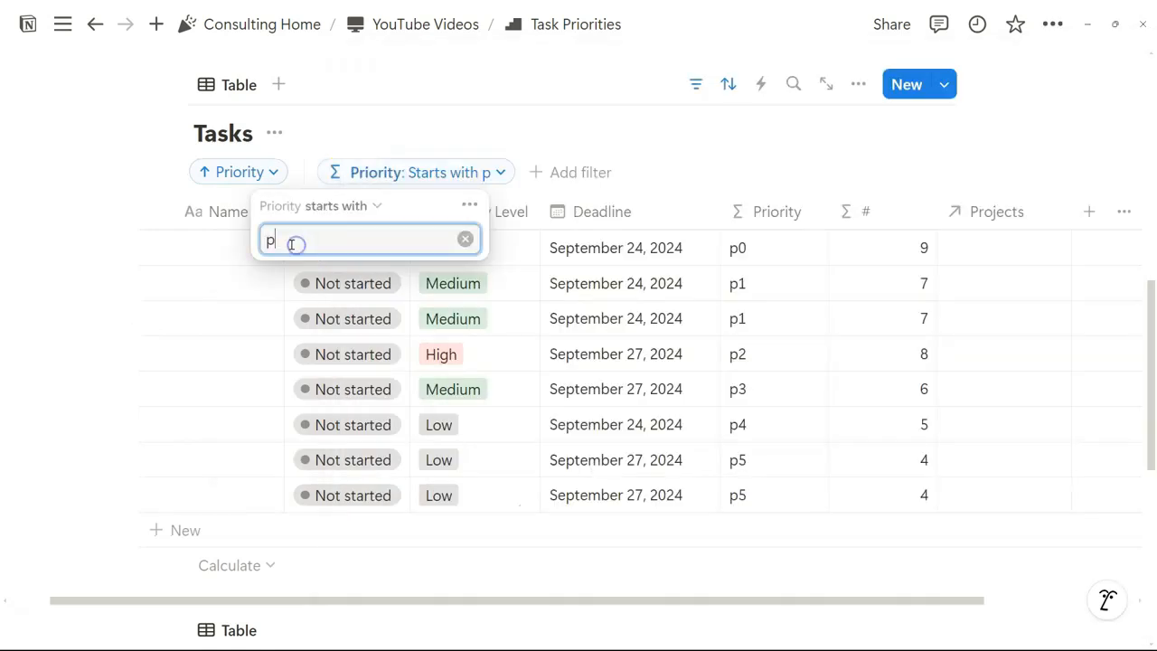
click(460, 129)
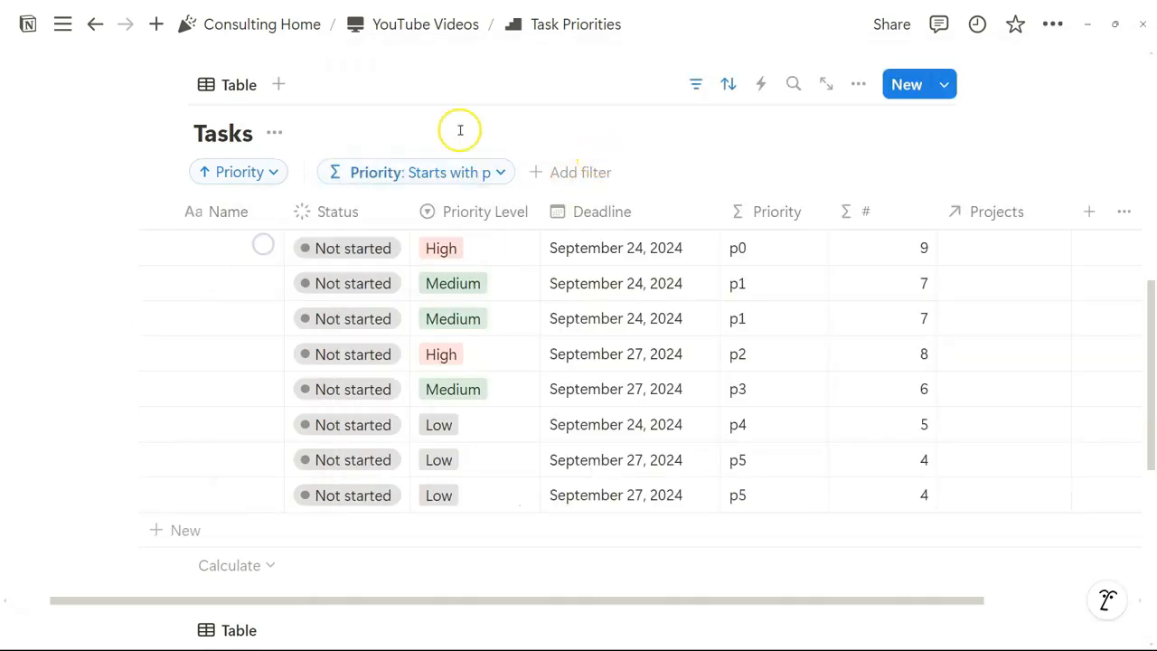
Step: Add a blank task to the Tasks table, close its page, and clear the value of the Priority filter
click(212, 525)
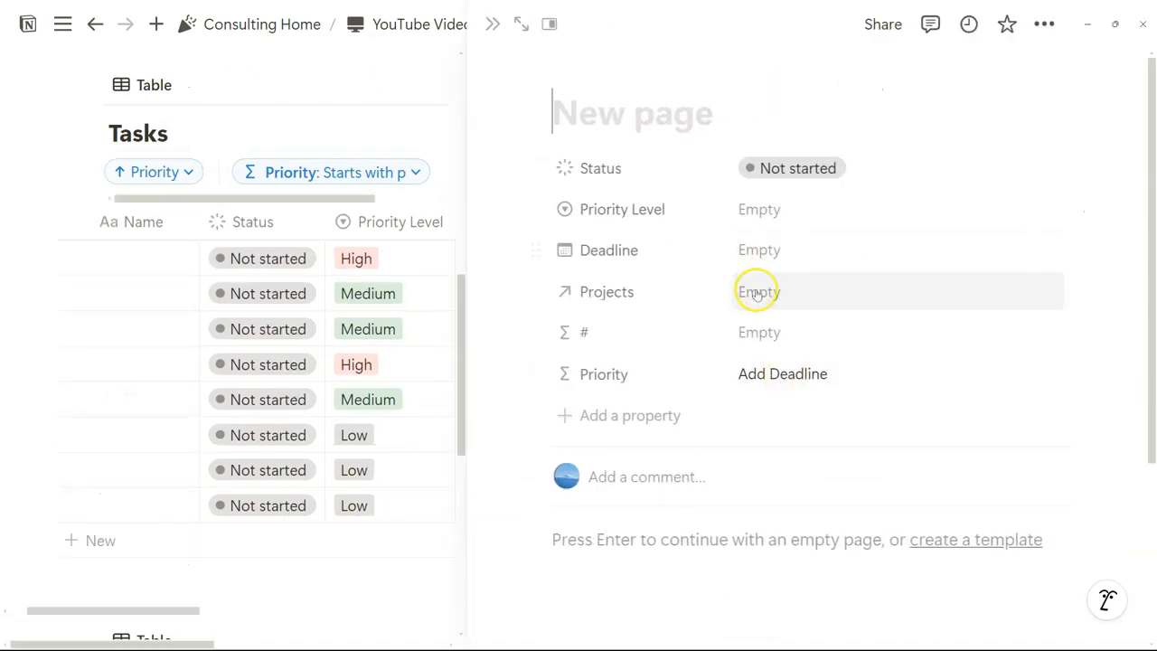
click(488, 24)
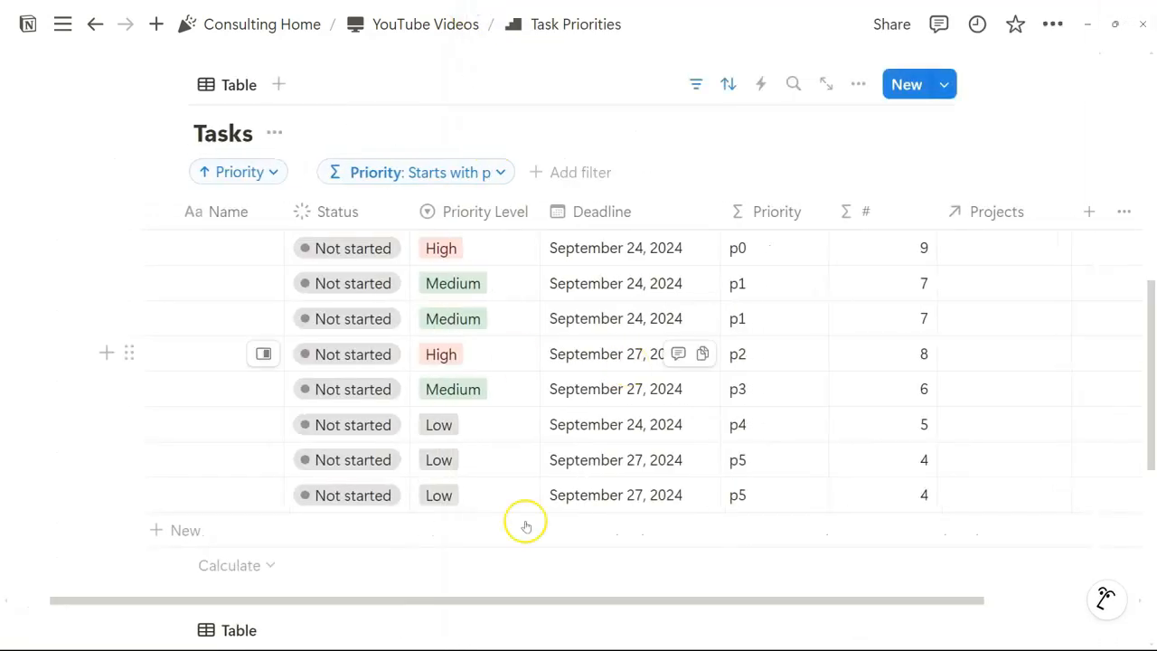
click(505, 172)
key(BackSpace)
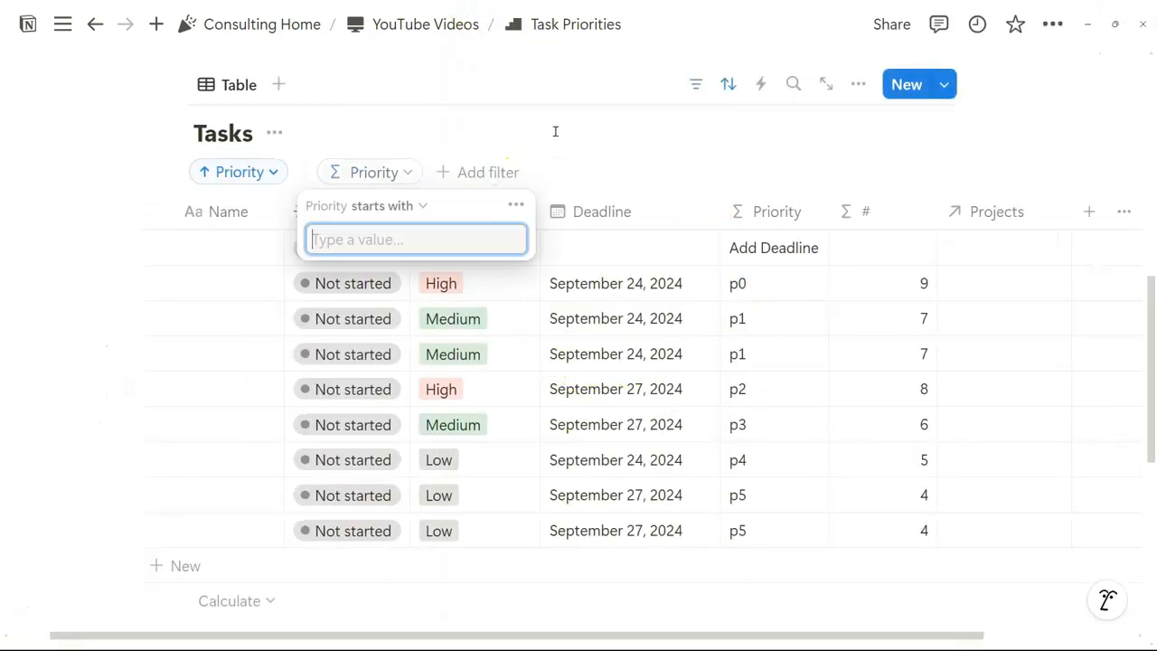
click(555, 131)
Step: Delete the blank task in the table's first row and review the final ifs conditions of the Priority formula
click(156, 246)
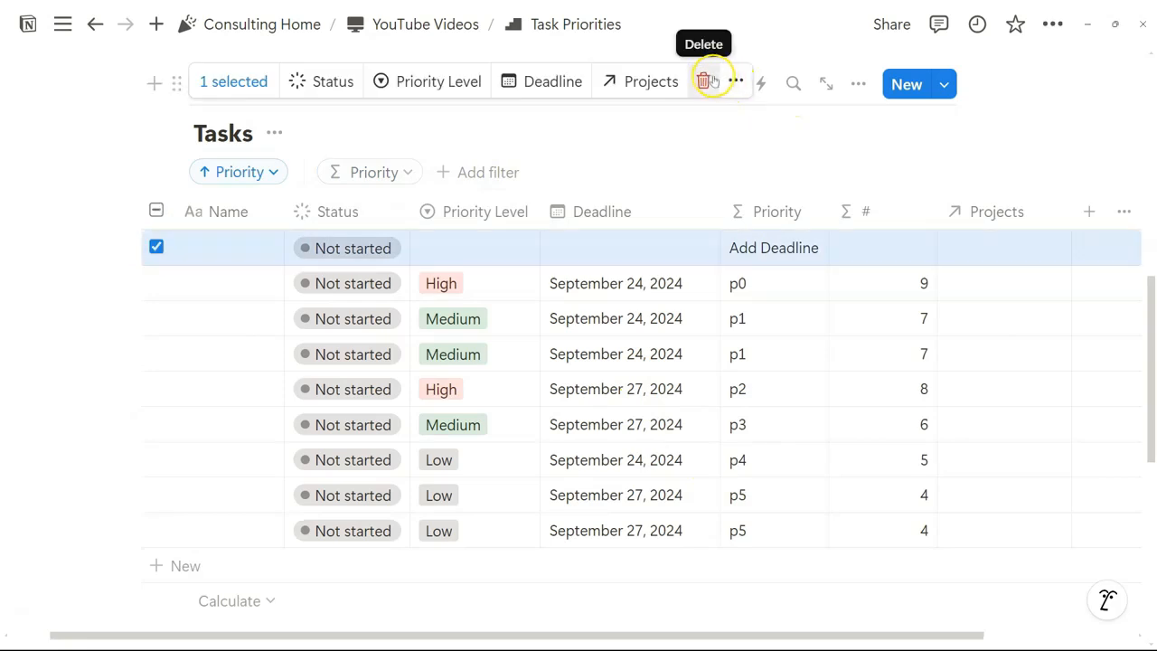
click(704, 82)
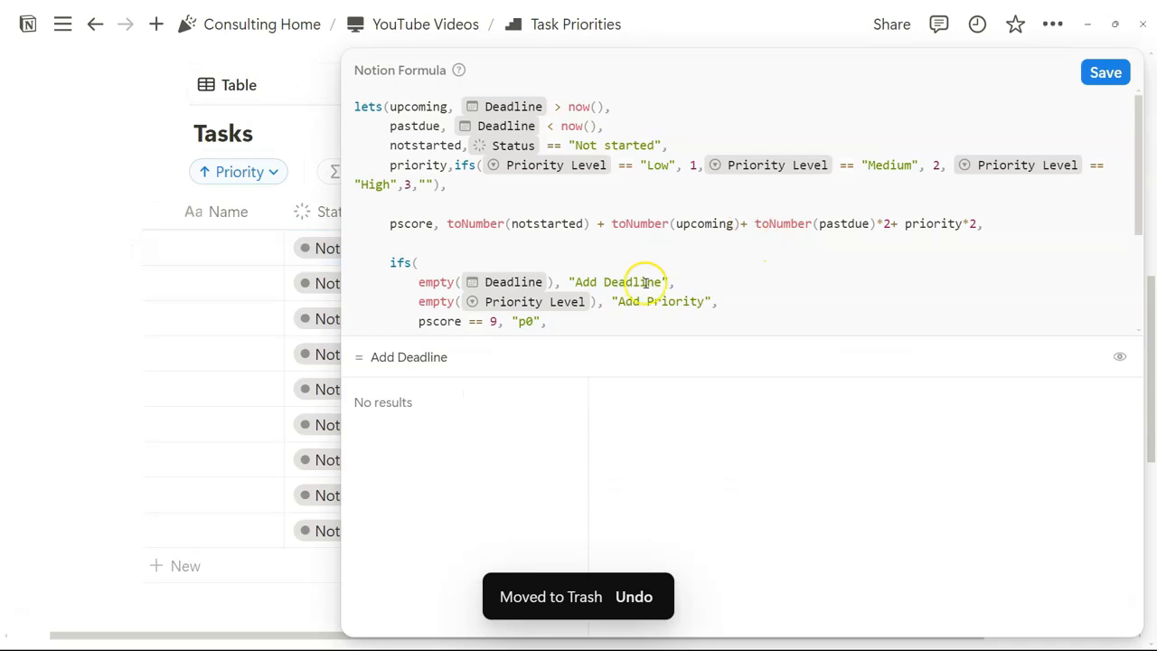
scroll(666, 298, down, 2)
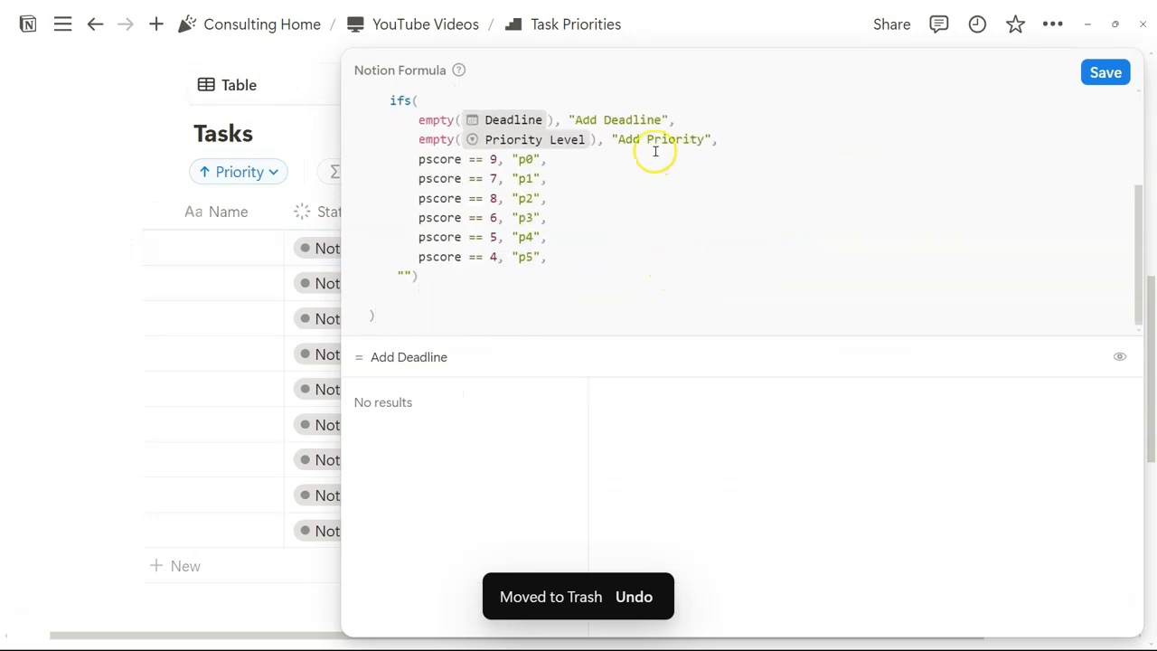
drag(1139, 222, 1130, 136)
click(1106, 74)
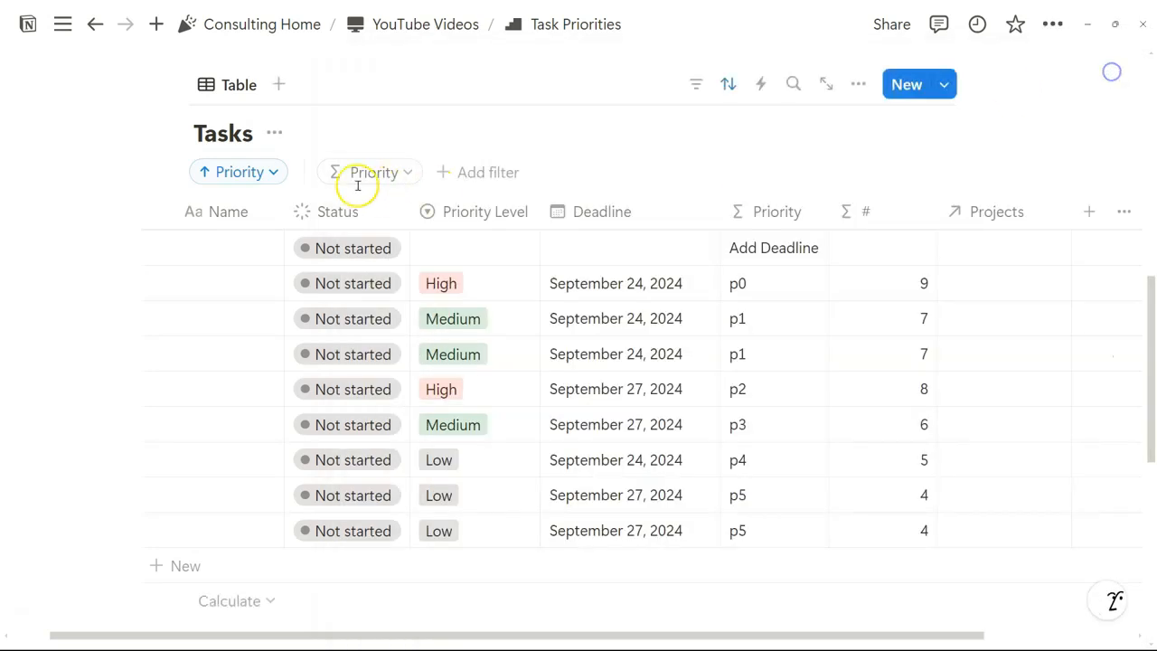
Step: Add a Chart view to the Tasks database and set its chart type to donut
click(280, 85)
click(204, 240)
click(1030, 312)
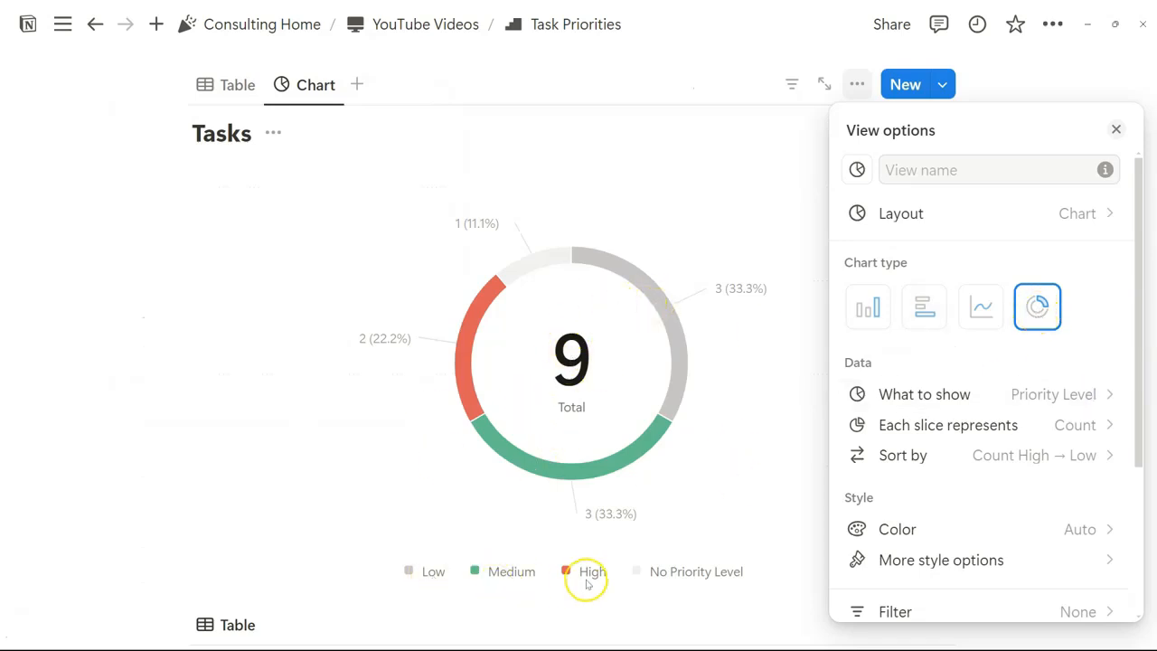
Step: Make the donut chart show Priority and sort its slices by Priority A → Z
click(1076, 396)
click(943, 267)
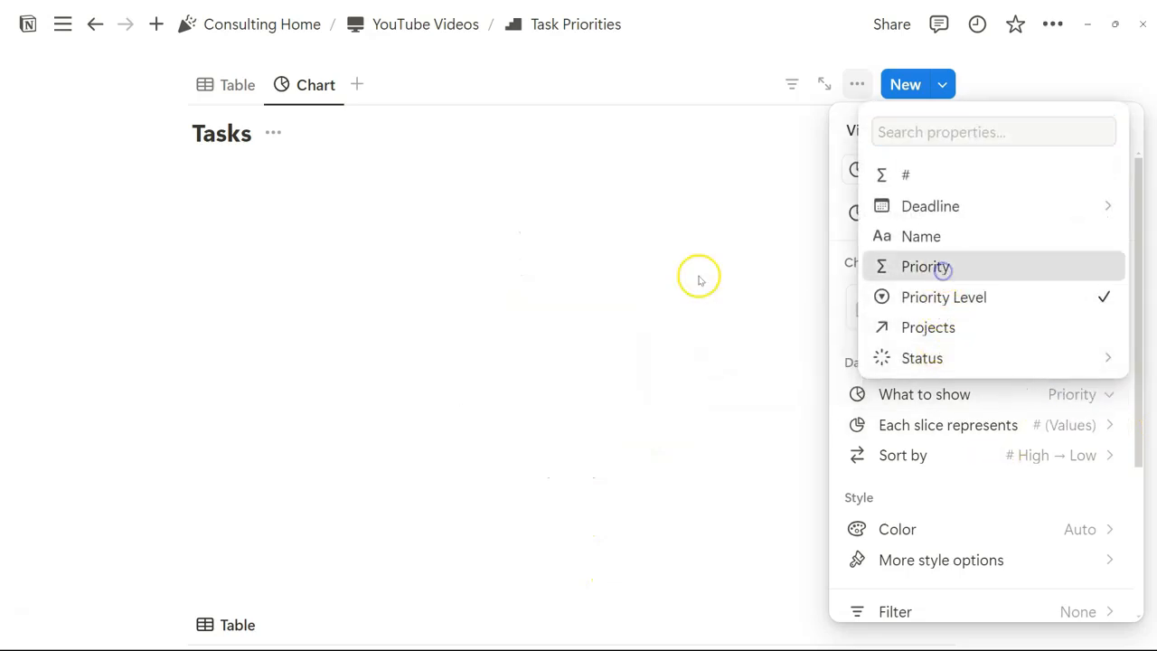
click(719, 245)
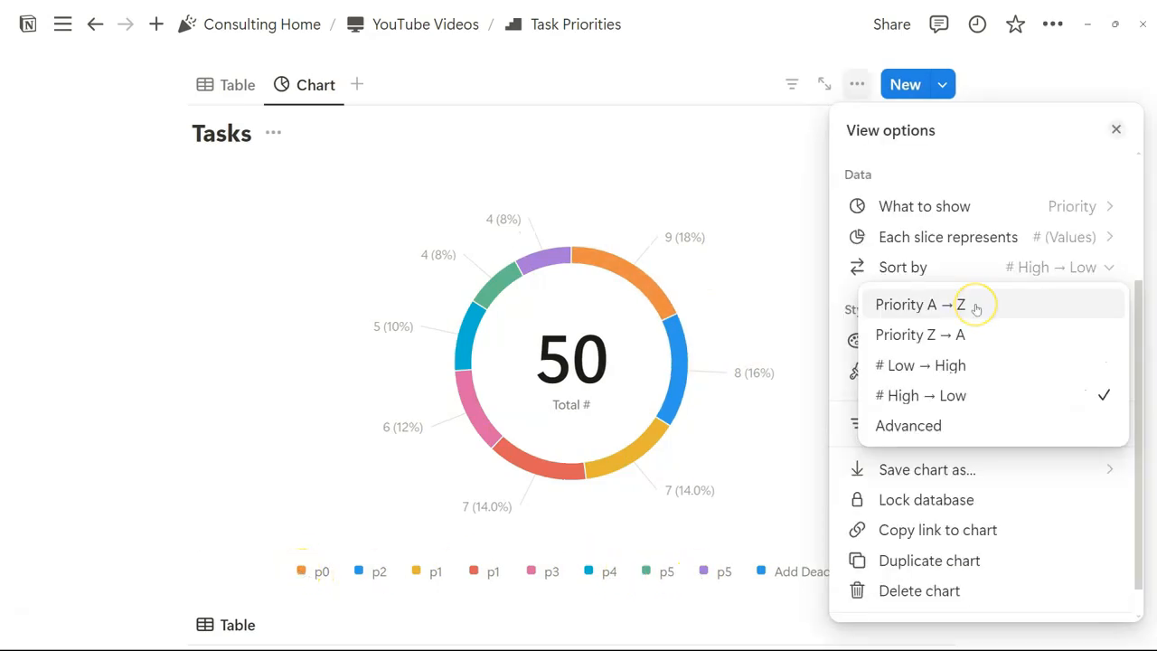
click(976, 306)
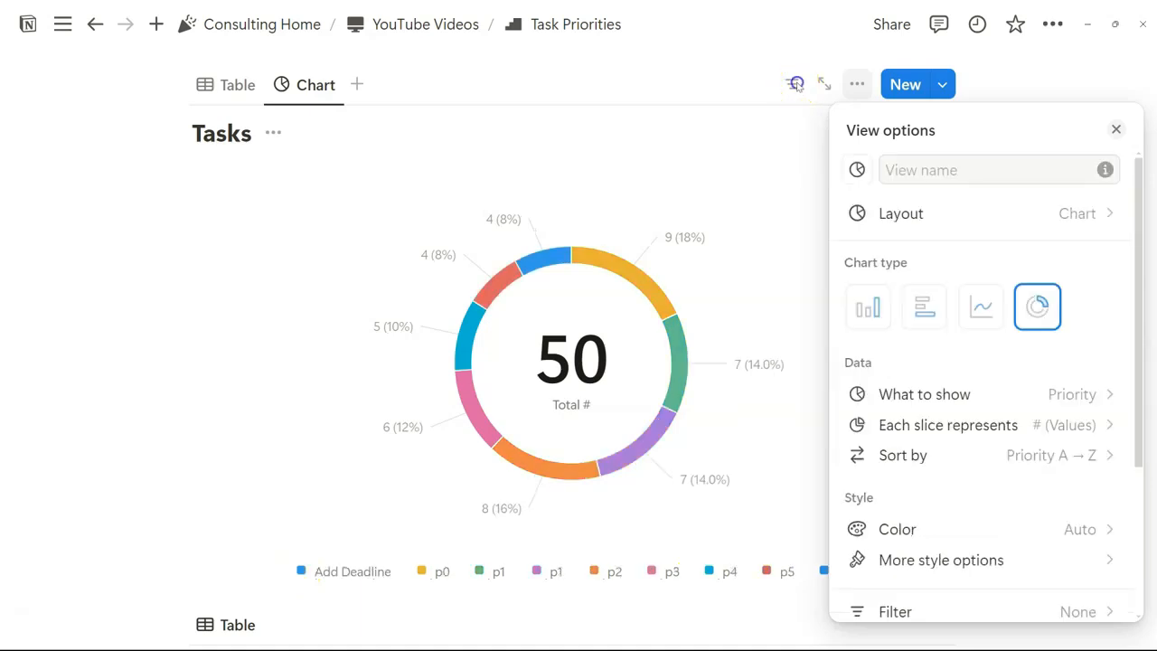
Step: Filter the Tasks chart to entries whose Priority starts with p
click(792, 84)
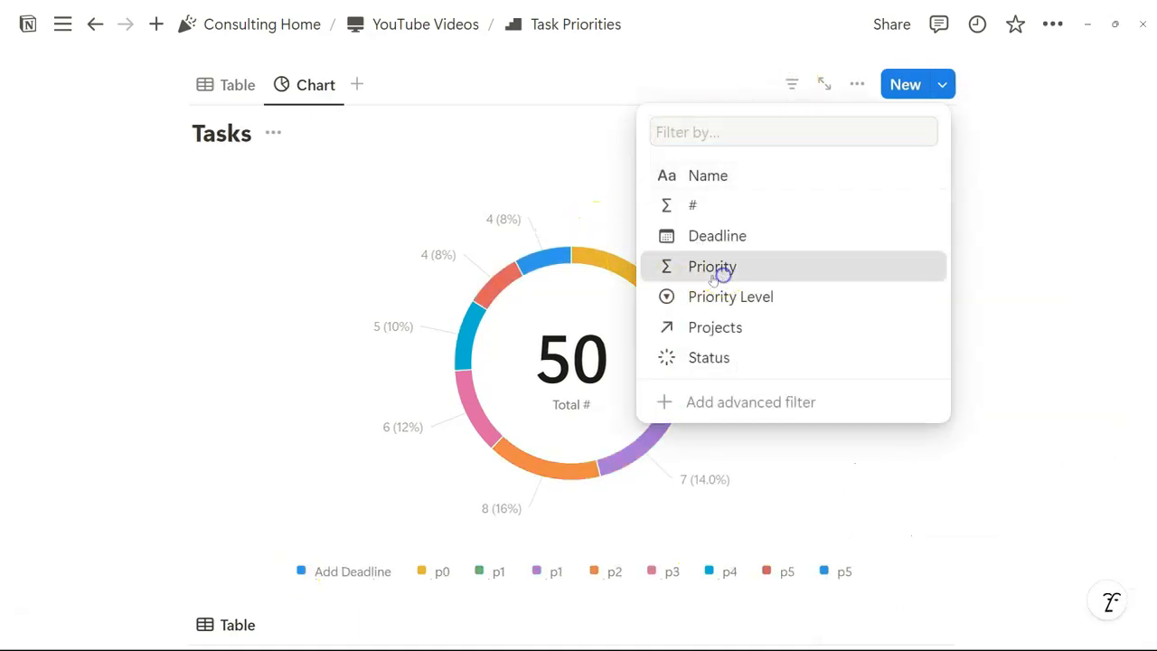
click(719, 269)
click(337, 205)
click(300, 361)
text(p)
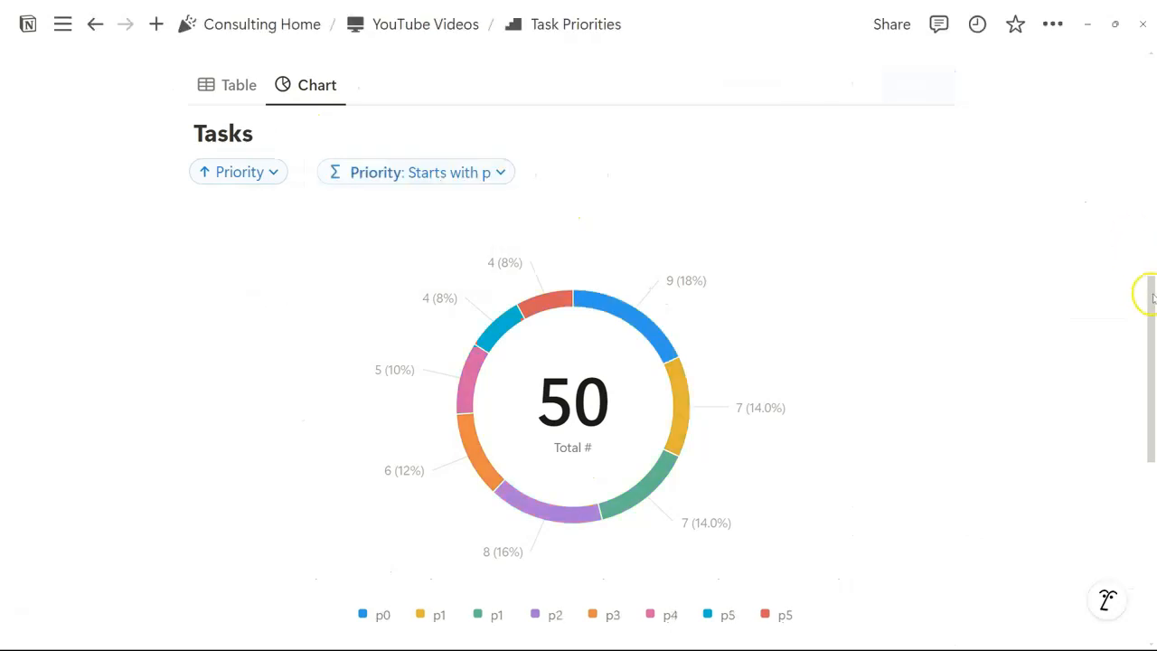
Step: Add a Projects filter without a value to the Tasks chart
drag(1148, 294, 1147, 339)
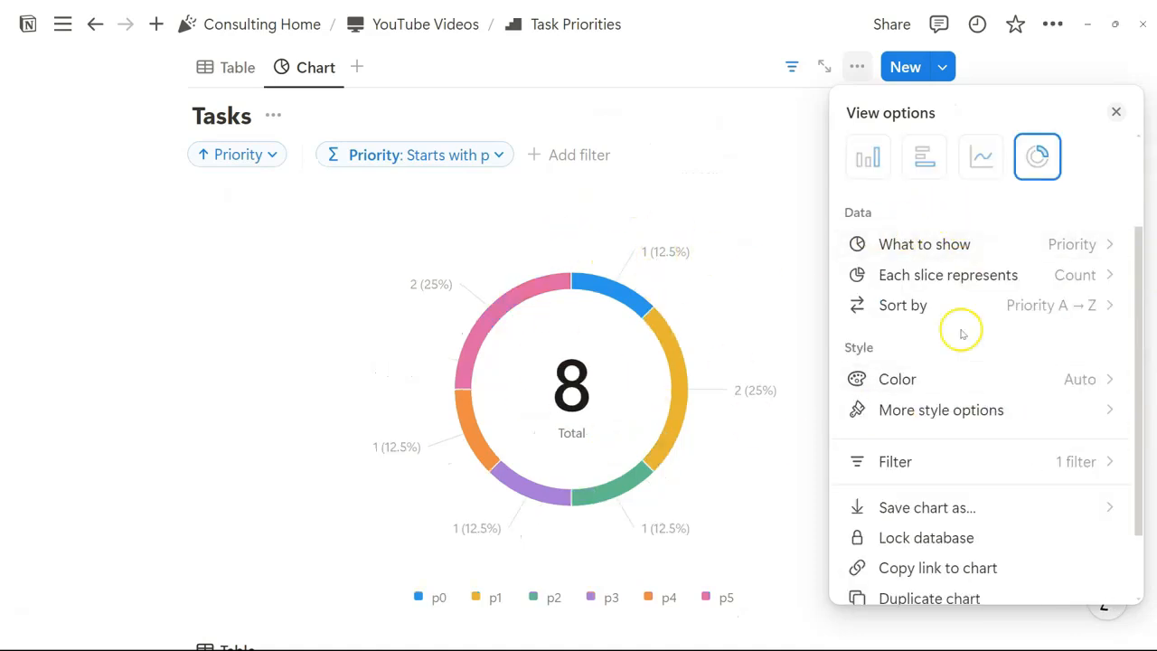
click(549, 154)
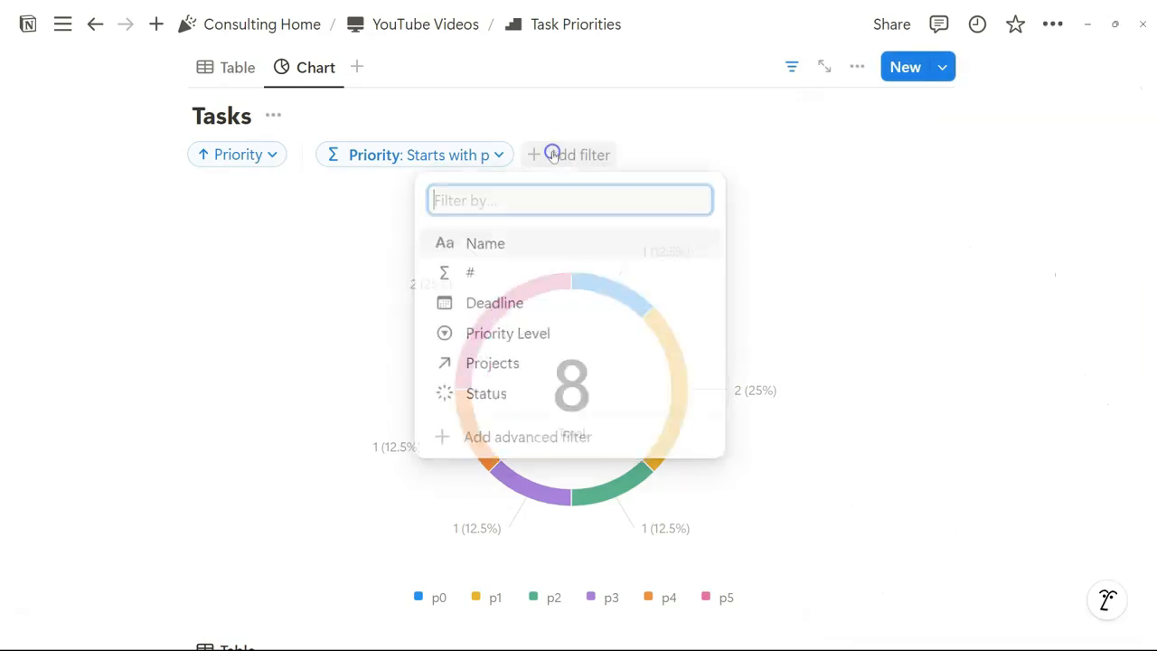
click(523, 364)
click(1144, 327)
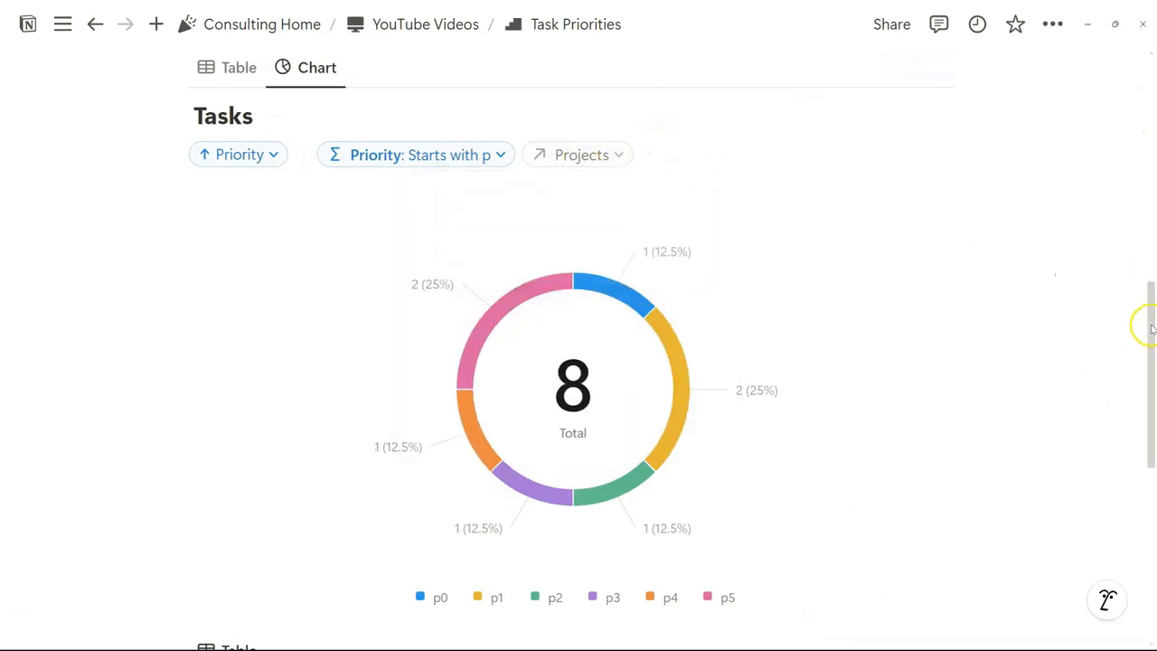
mouse_move(1150, 330)
mouse_down()
mouse_move(1150, 352)
mouse_move(1139, 341)
mouse_move(1151, 344)
mouse_move(1150, 328)
mouse_up()
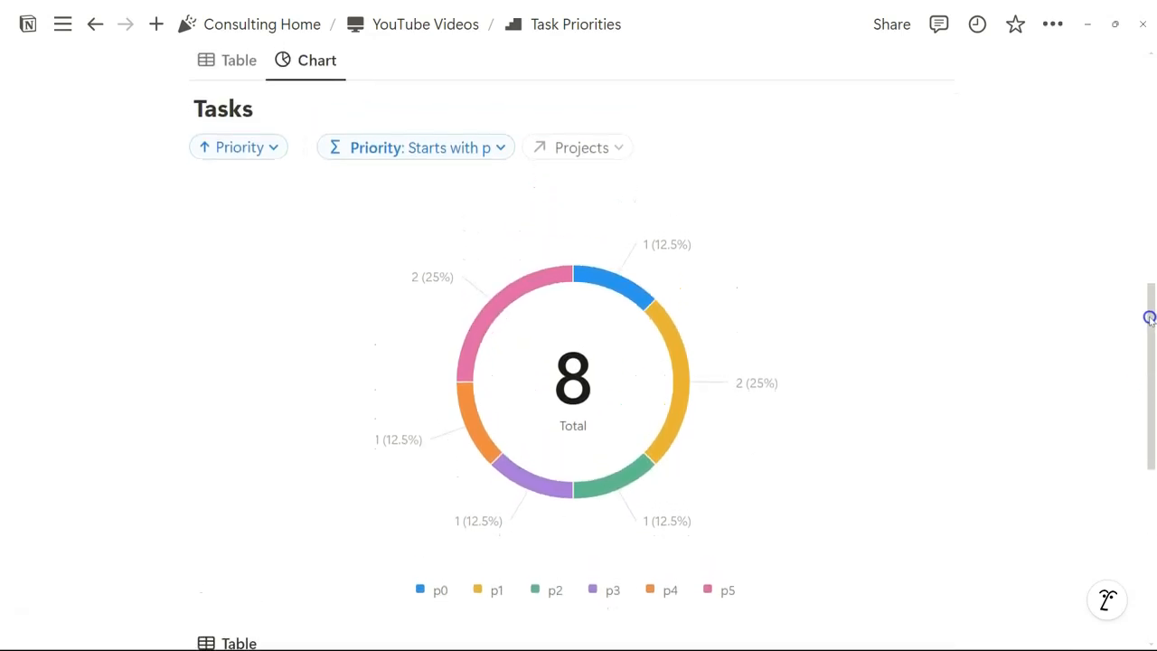
Step: Delete the blank row from the Projects table below the chart
scroll(653, 316, down, 1)
scroll(924, 316, down, 2)
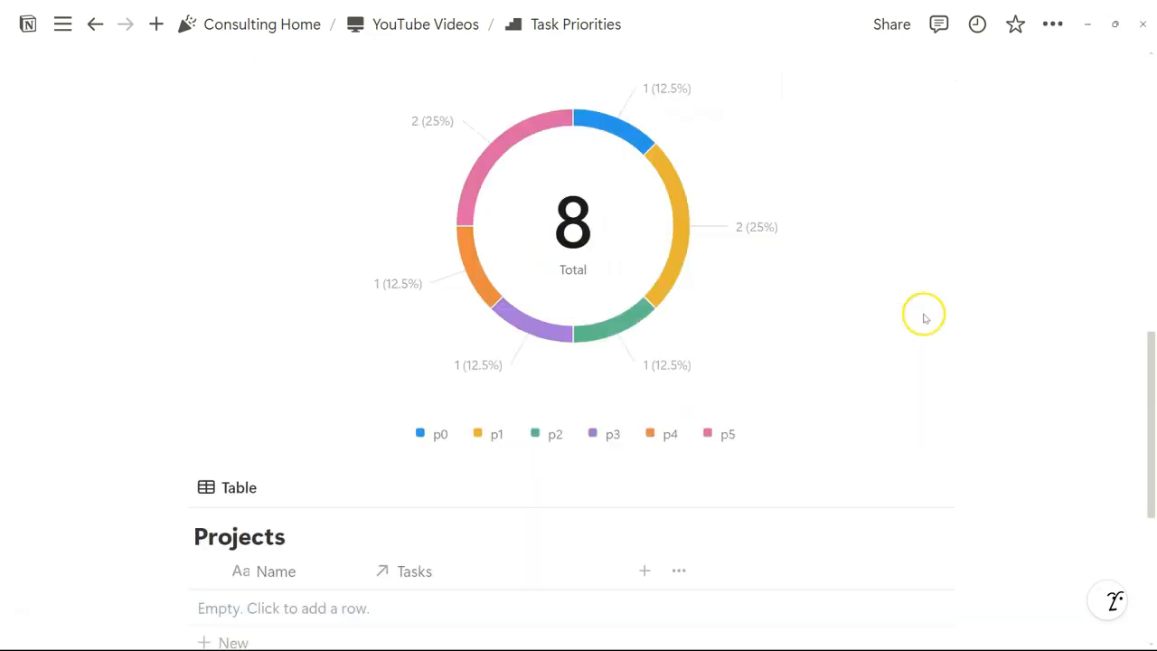
scroll(923, 316, down, 5)
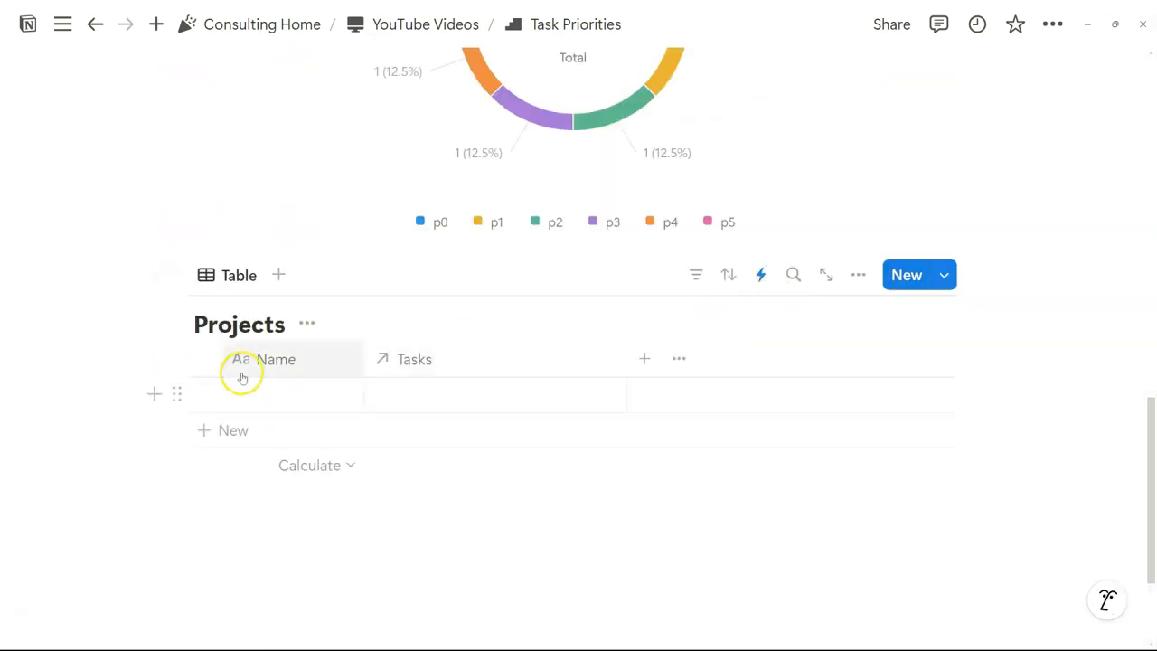
click(205, 394)
click(365, 271)
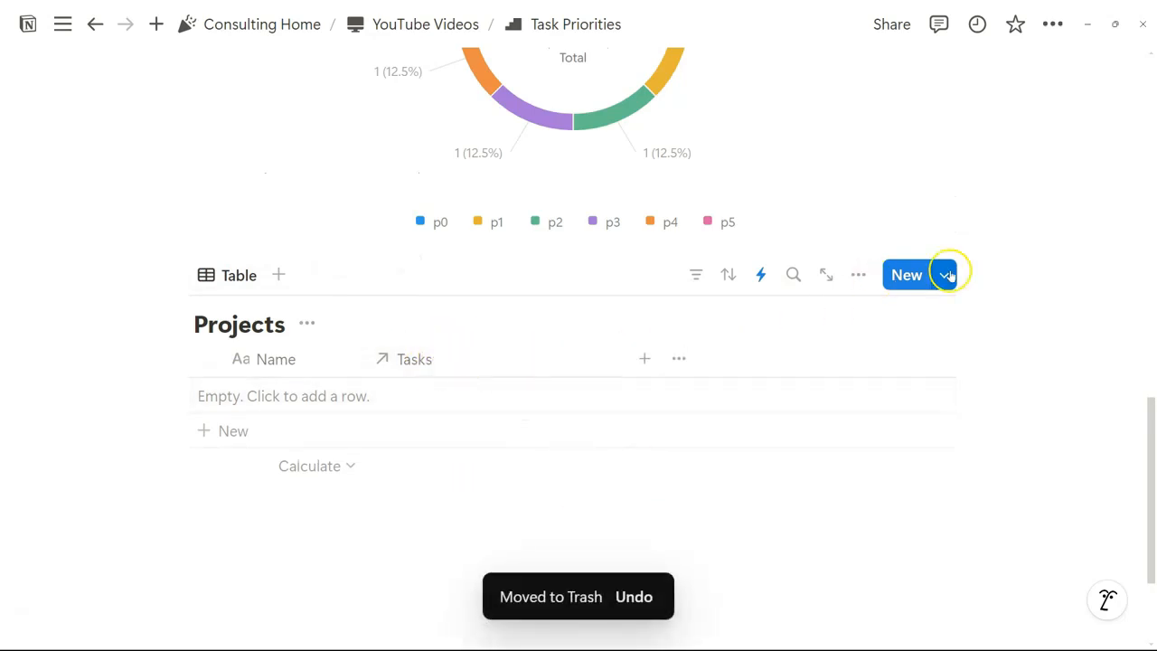
Step: Create a new template for the Projects database and open it as a full page
click(946, 275)
click(821, 413)
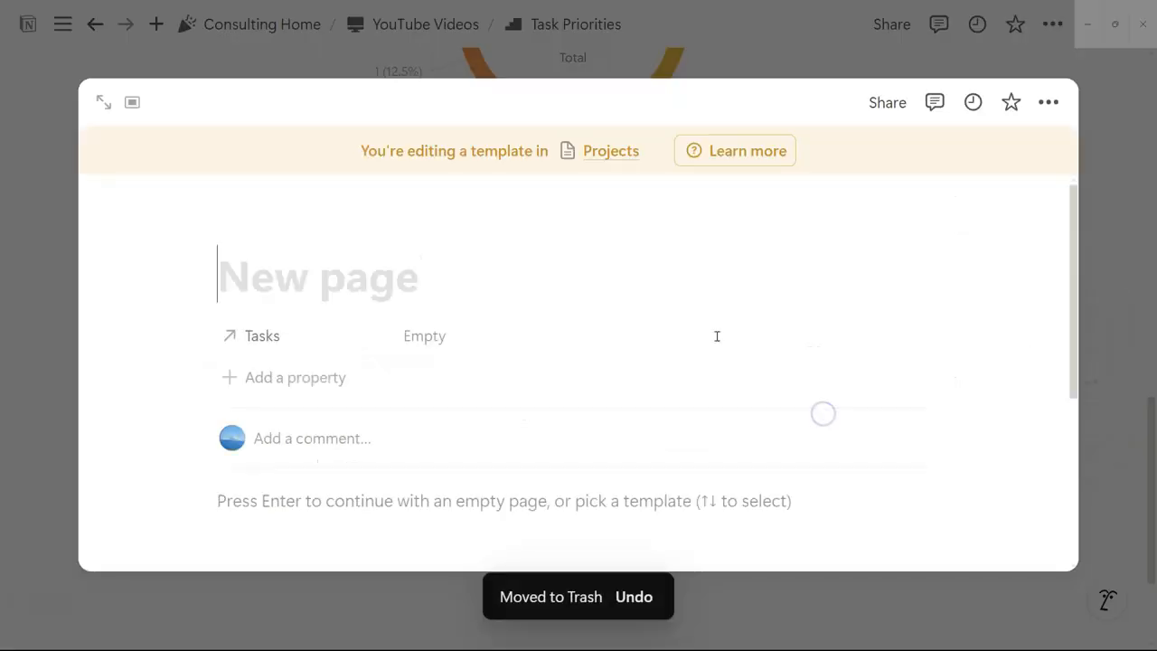
click(104, 102)
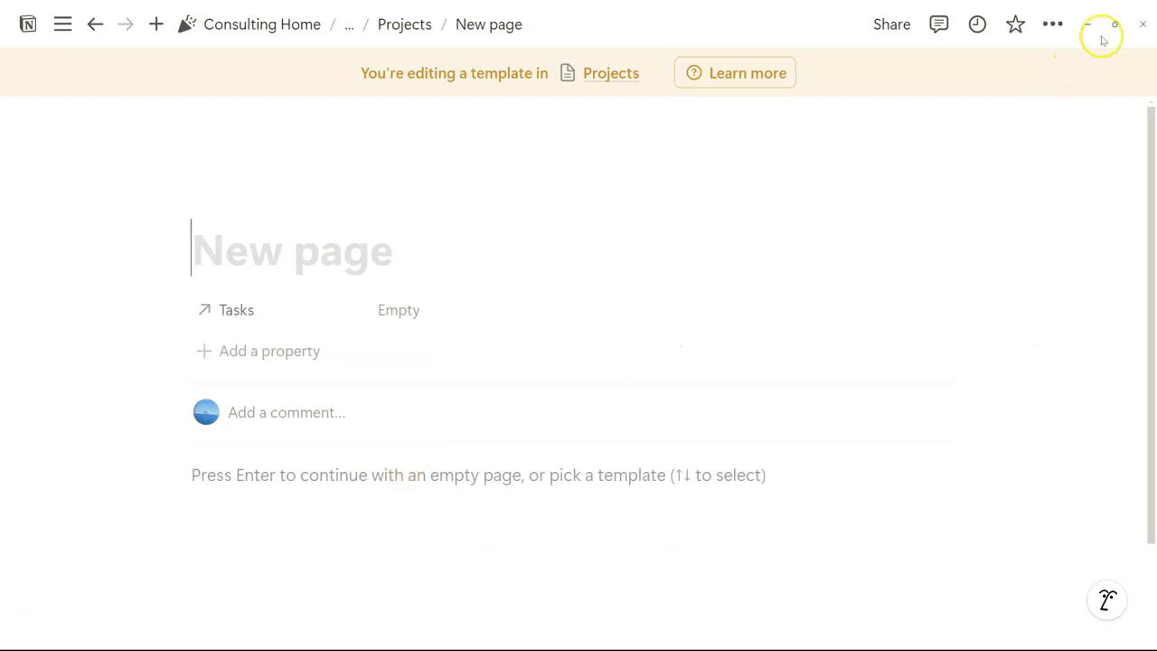
Step: Set the template page to full width and insert a 2-column layout in its body
click(1052, 24)
click(1100, 184)
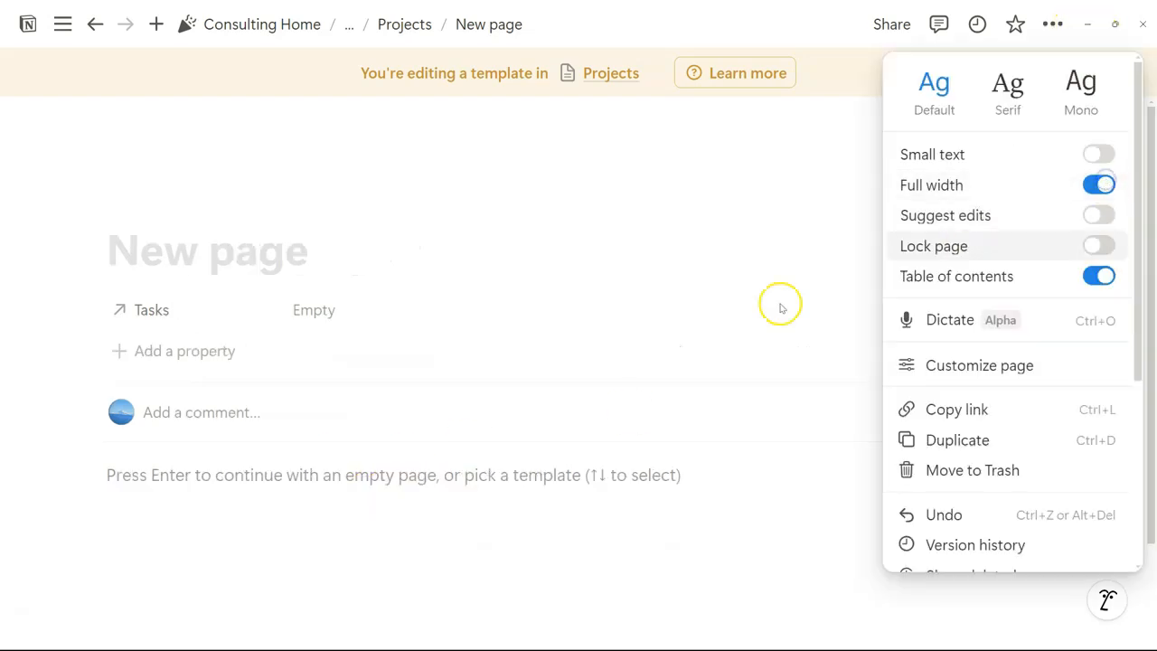
click(778, 305)
click(212, 480)
text(/2c)
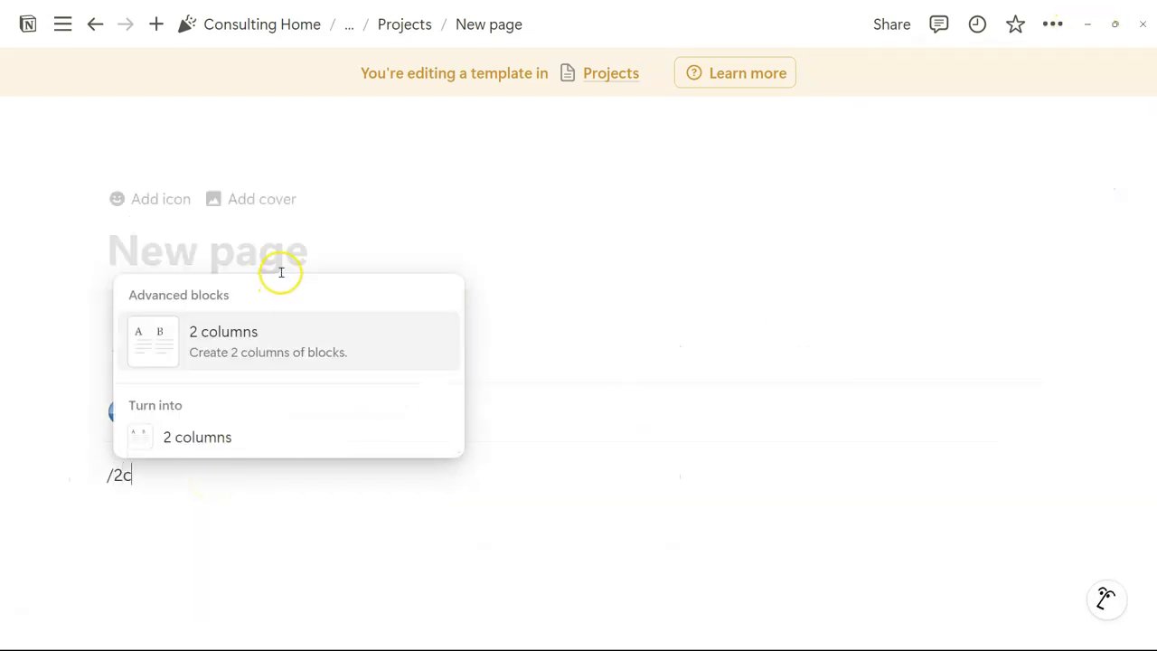
click(266, 330)
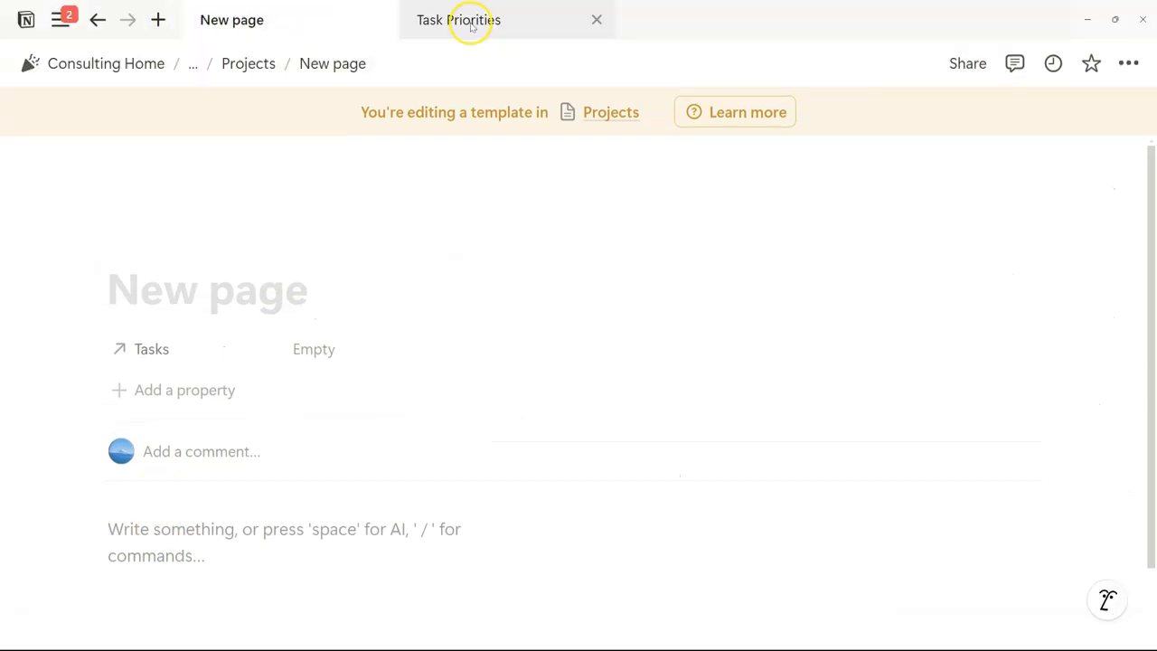
Step: Copy the link to the Tasks Chart view on the Task Priorities page and paste it into the template's first column as a linked database view
click(473, 20)
click(307, 348)
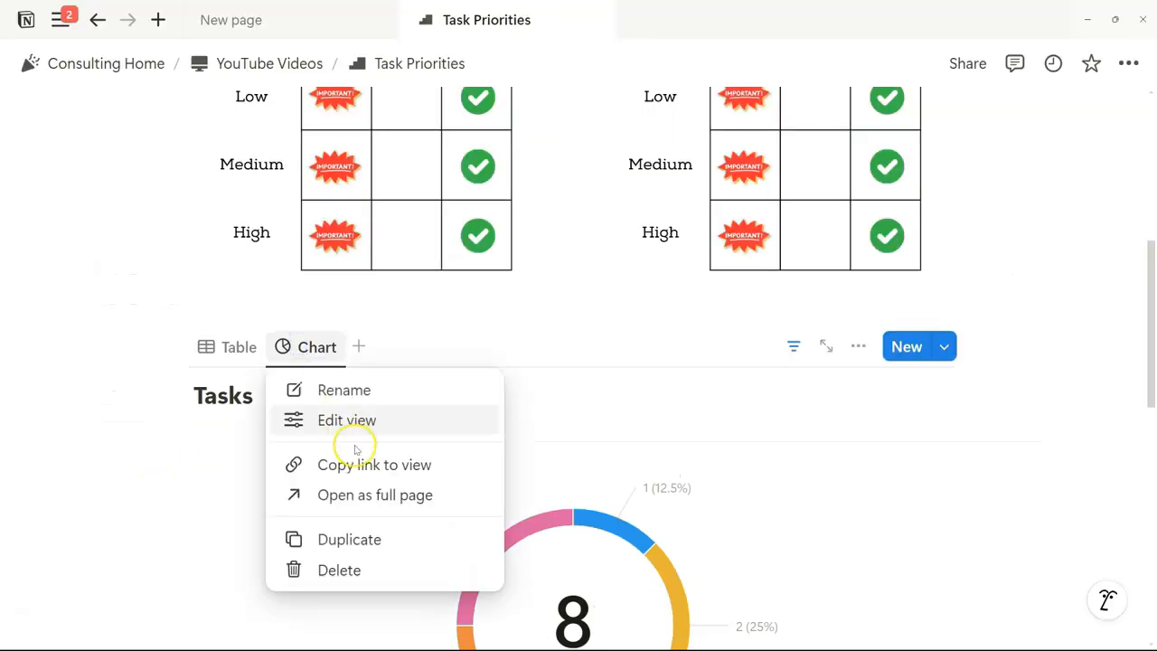
click(364, 472)
click(284, 403)
click(250, 36)
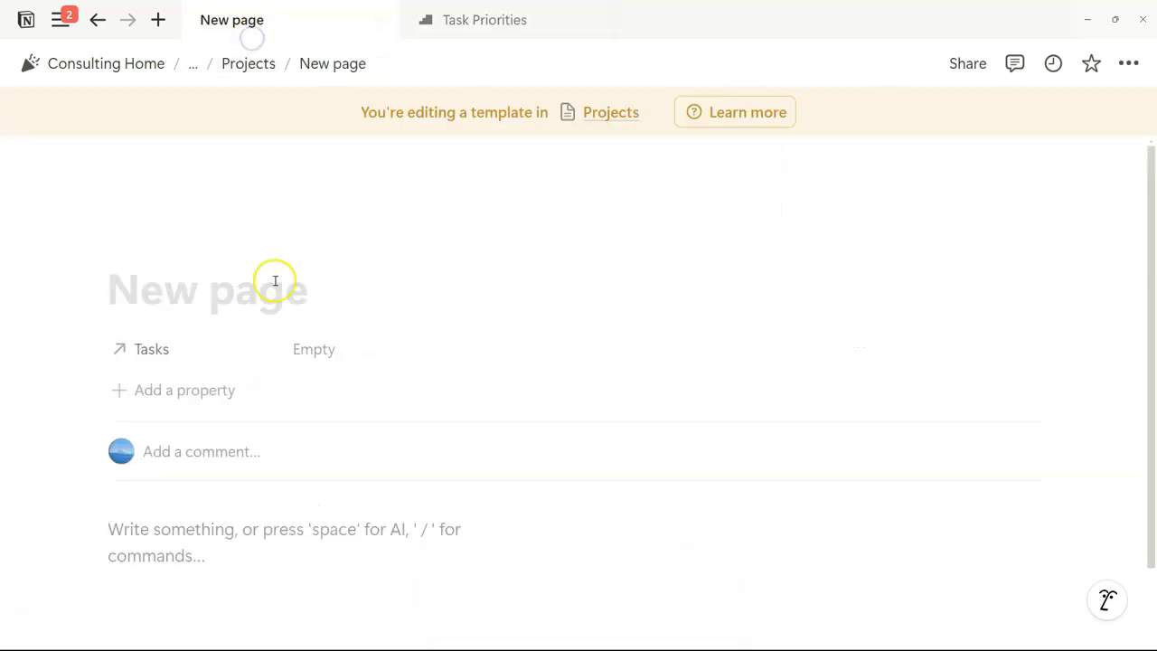
key(ctrl+v)
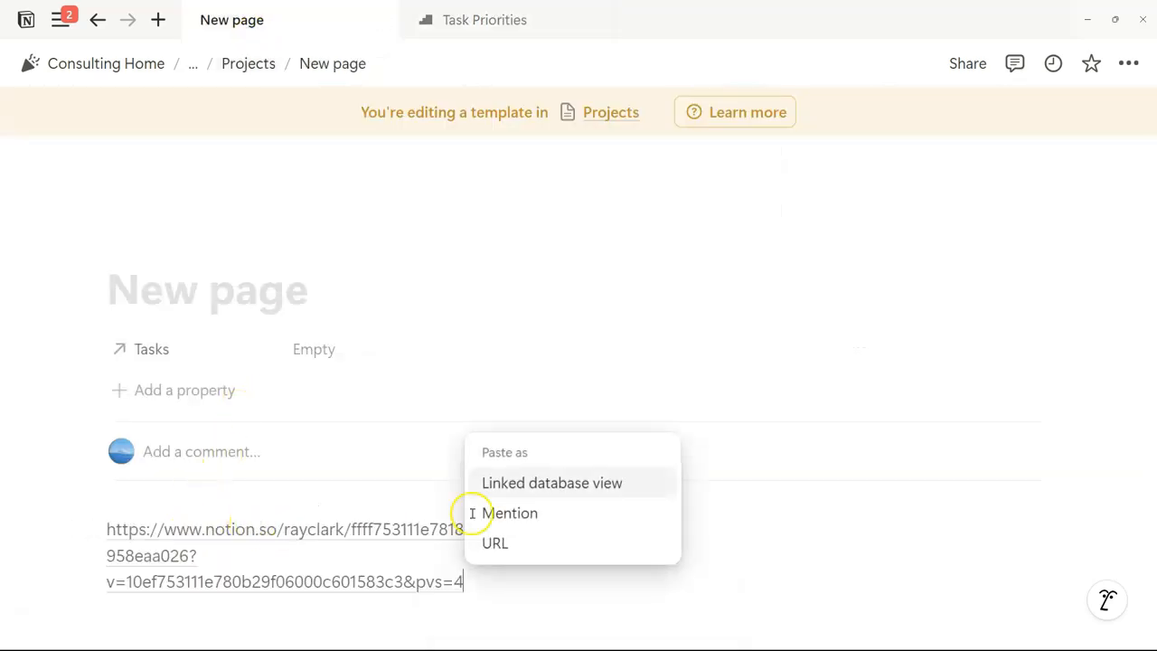
click(625, 480)
Step: Hide the database title of the linked Tasks chart and remove the name from its view
click(207, 322)
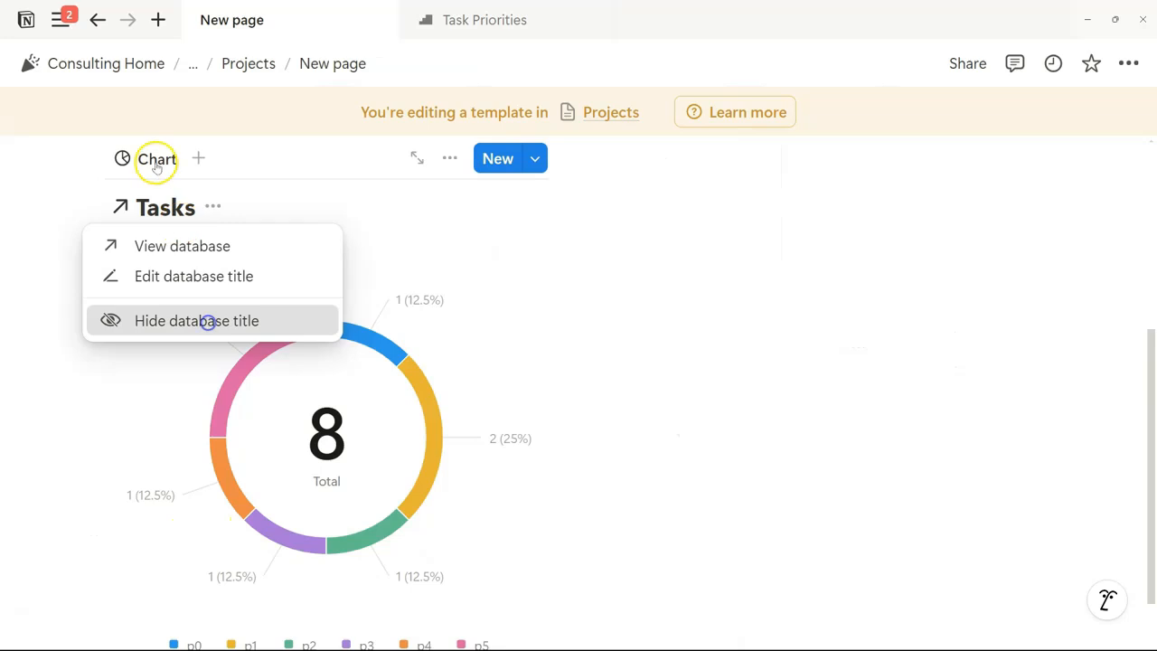
double_click(153, 159)
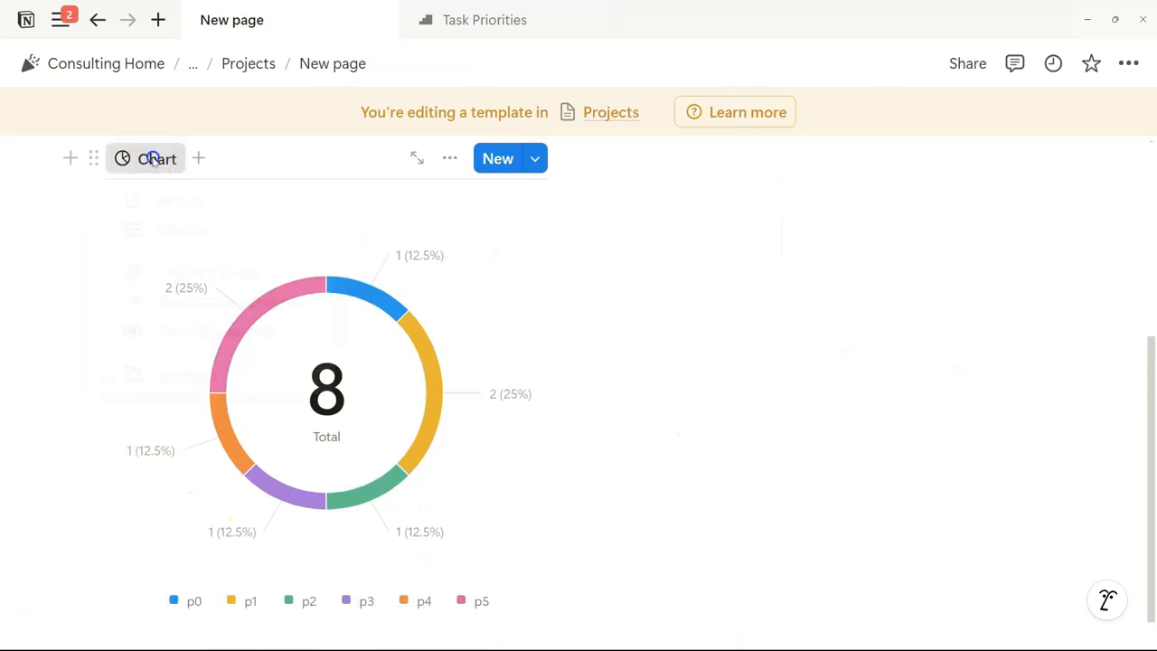
click(153, 163)
Step: Set the linked chart's Projects filter to contain the template's New page
click(449, 159)
click(449, 159)
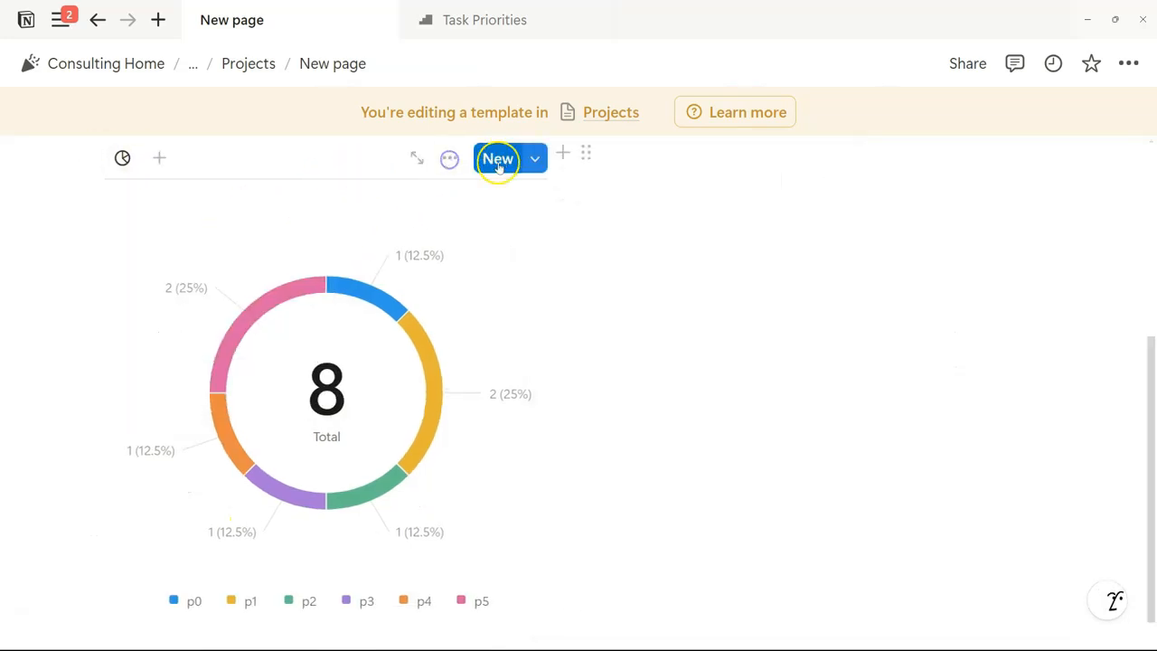
click(454, 160)
scroll(684, 440, down, 3)
click(676, 434)
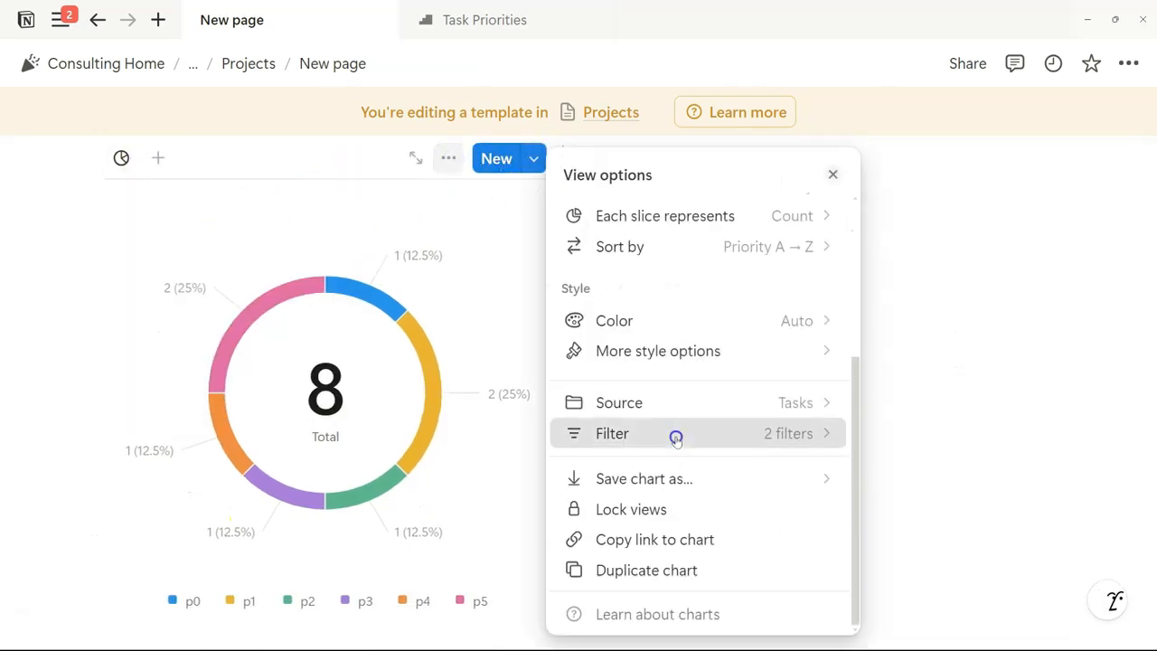
click(654, 282)
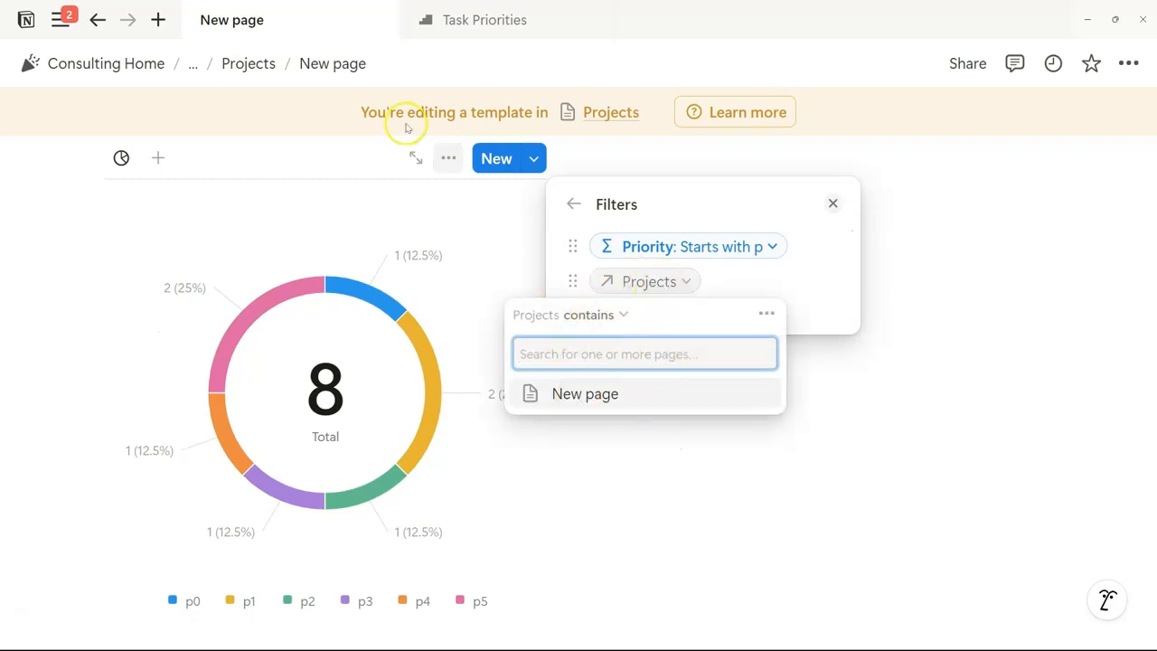
click(578, 395)
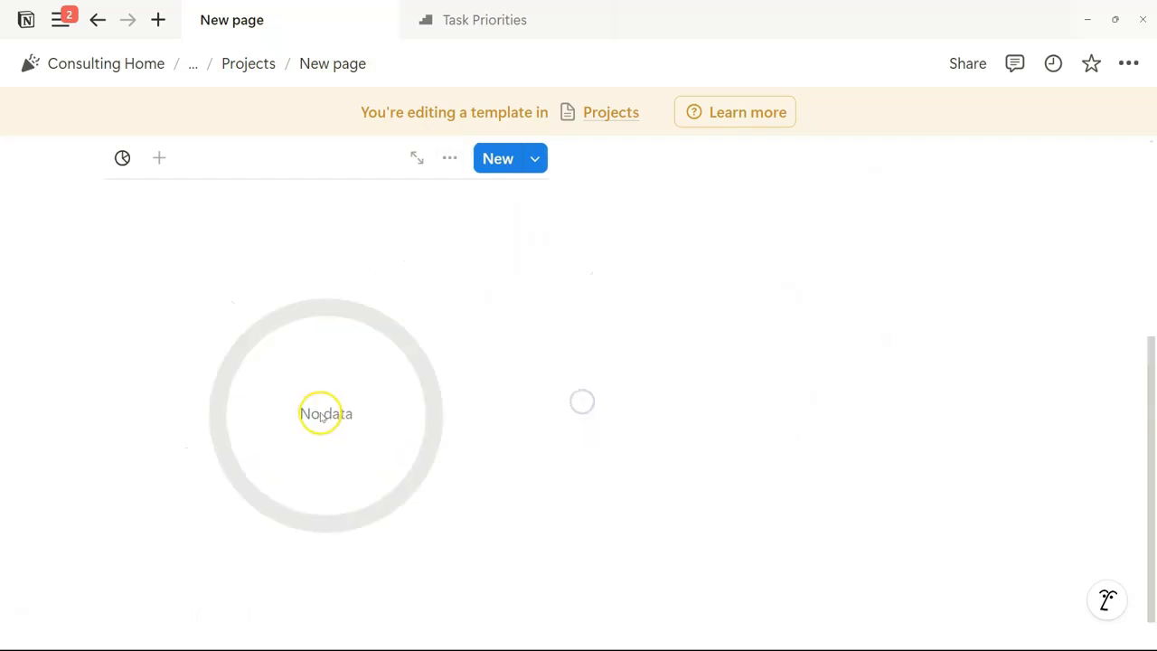
scroll(341, 422, up, 4)
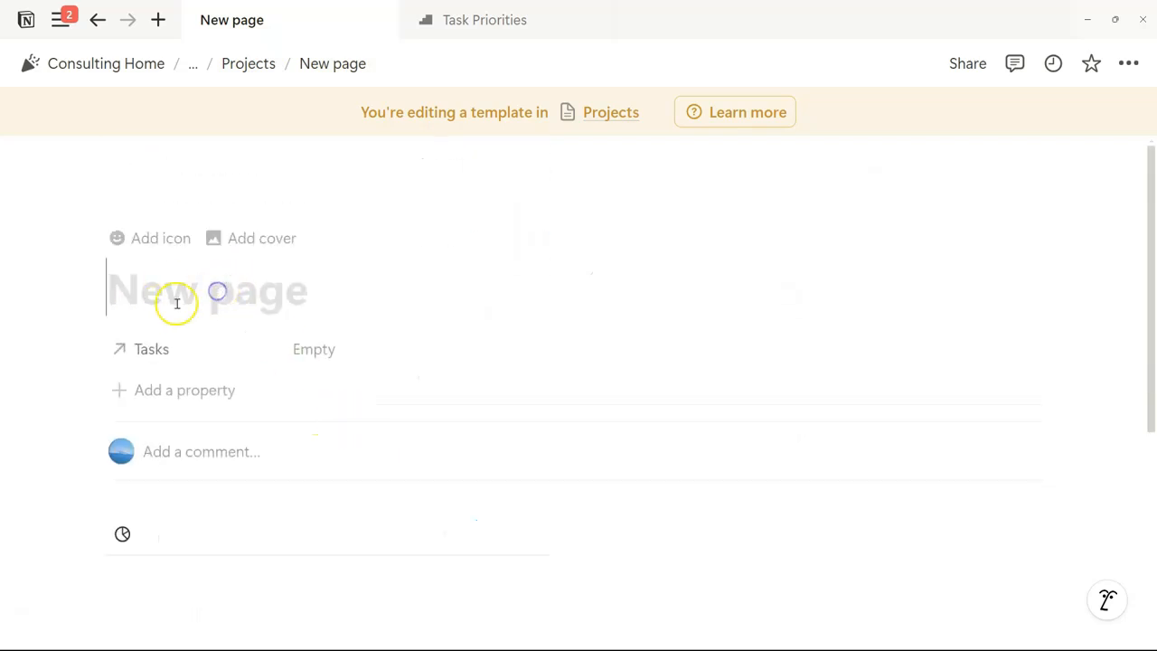
scroll(229, 333, down, 3)
scroll(279, 292, up, 3)
scroll(334, 334, down, 3)
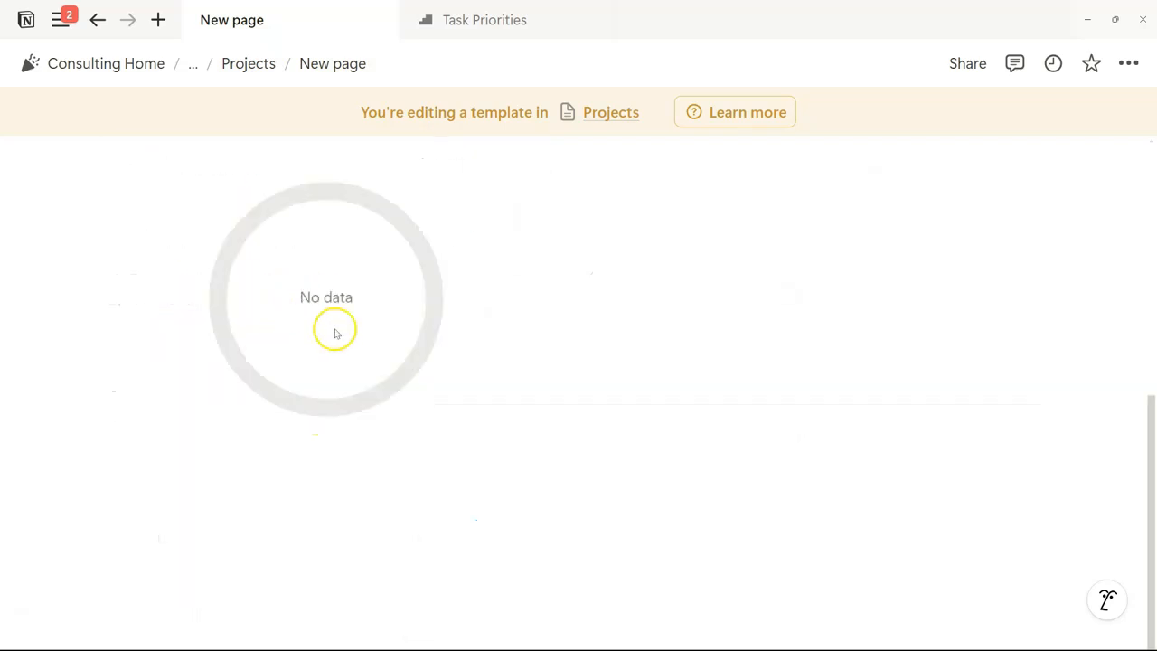
Step: Duplicate the Chart view of the Tasks database on the Task Priorities page
key(ctrl+Tab)
scroll(361, 346, down, 5)
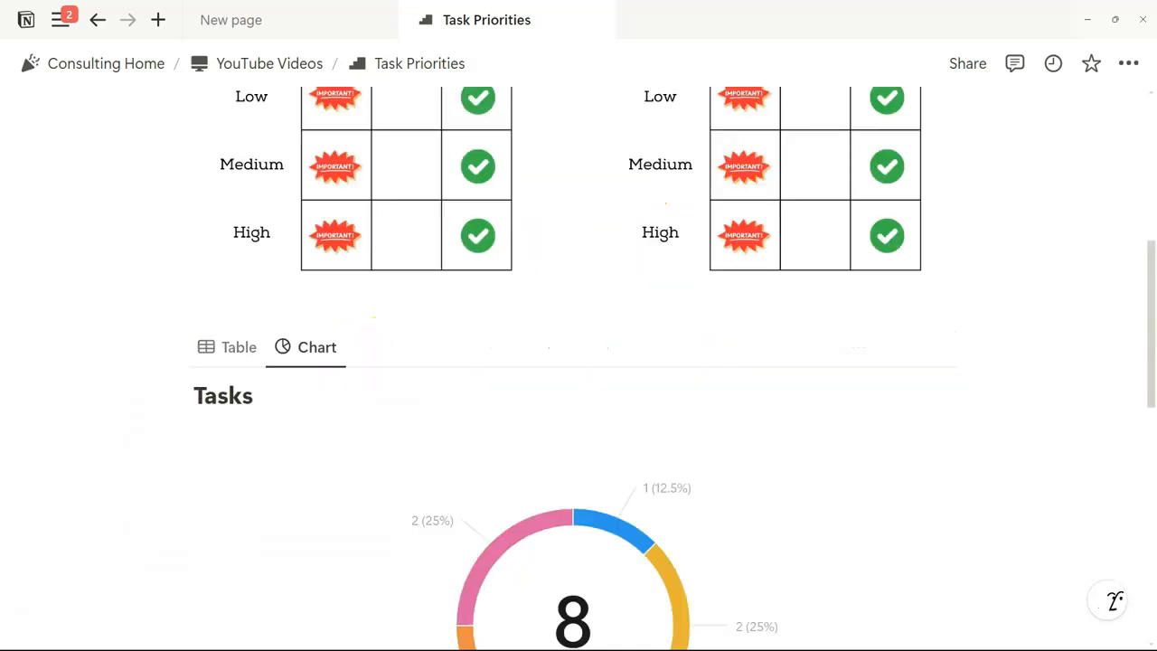
scroll(316, 275, down, 2)
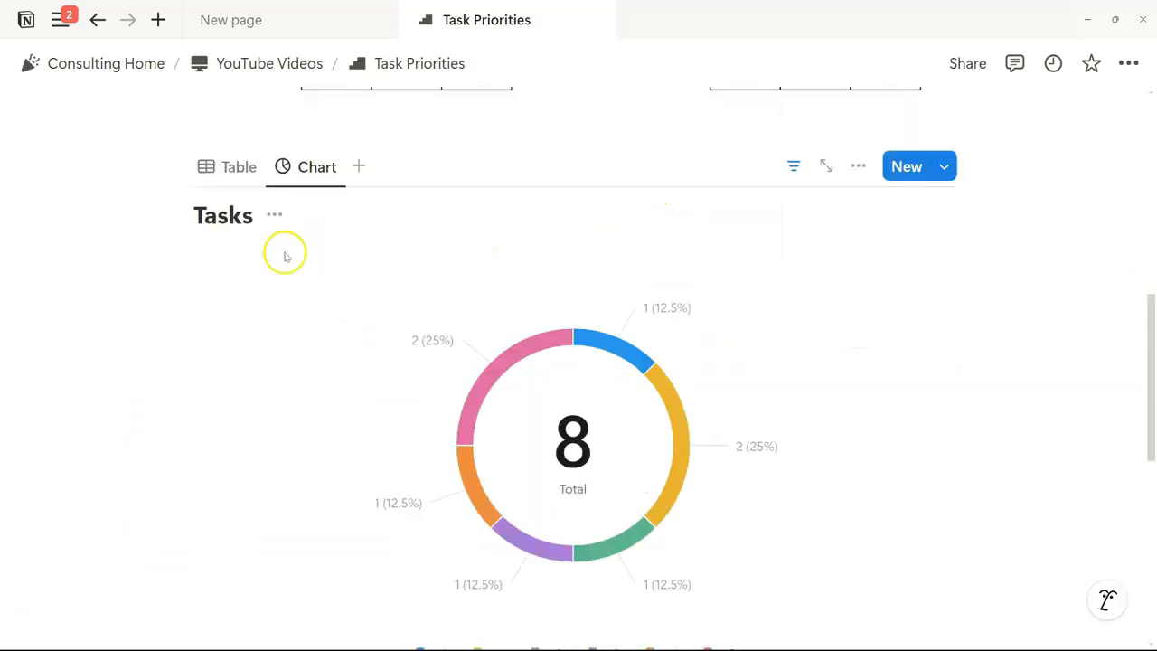
click(304, 169)
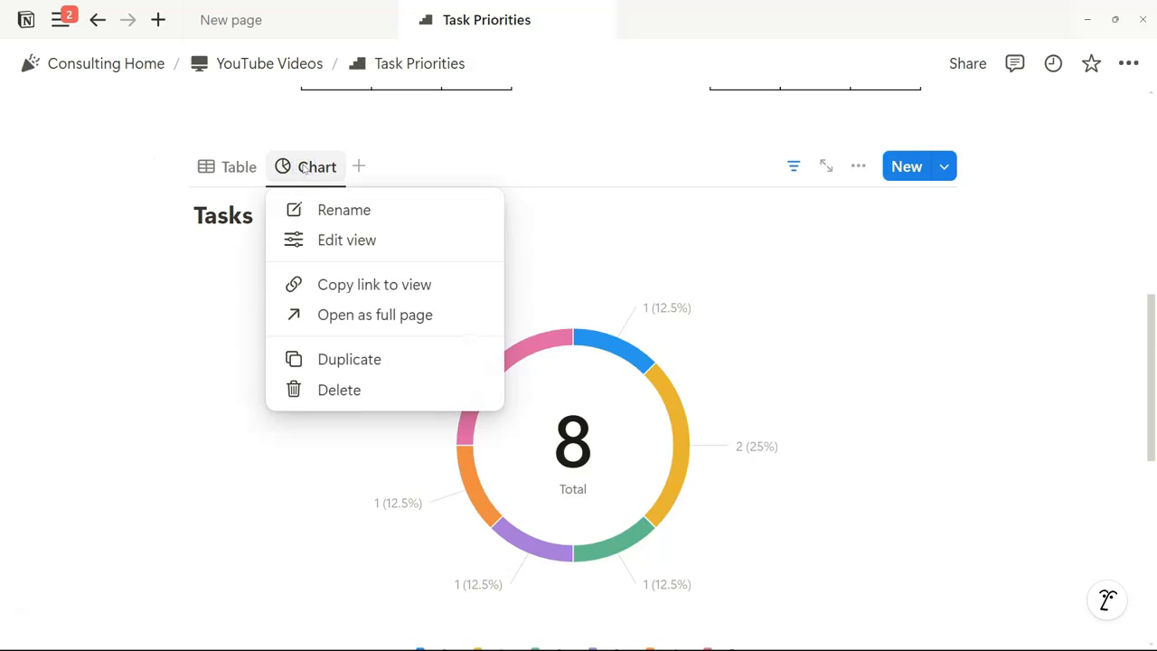
click(349, 358)
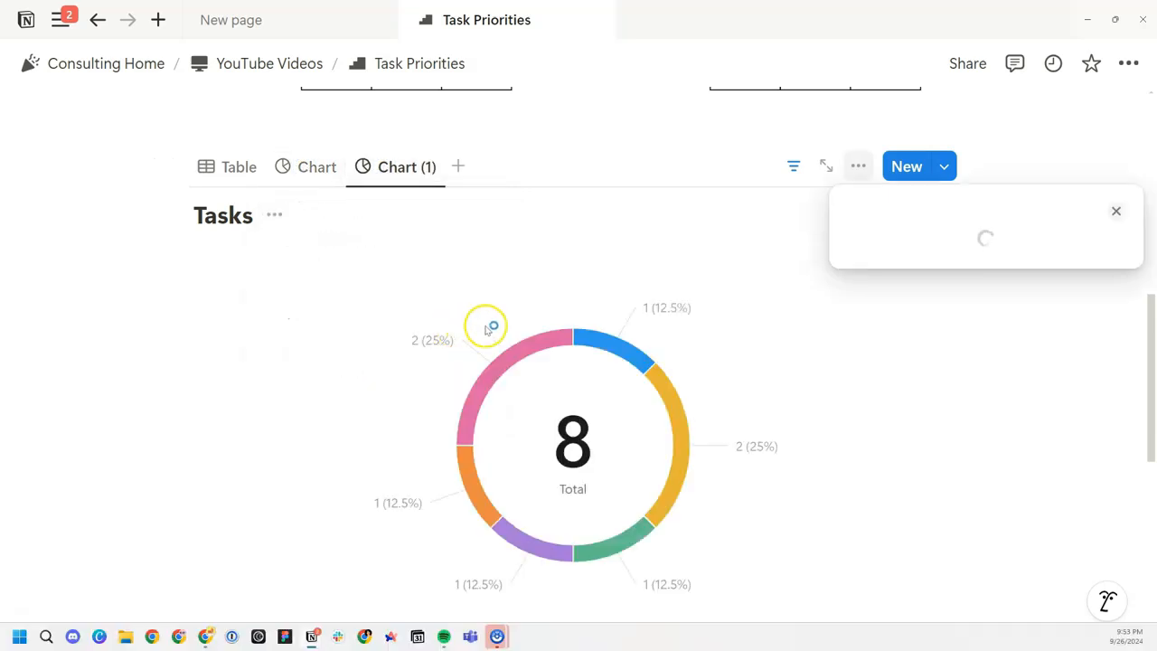
scroll(1040, 297, down, 1)
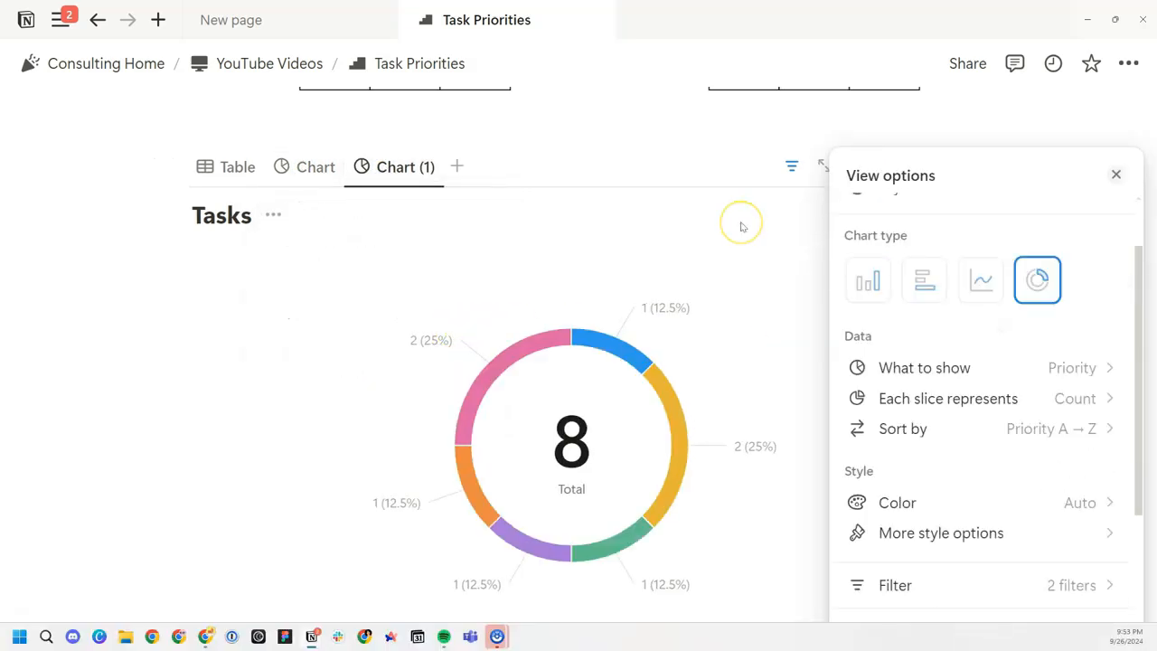
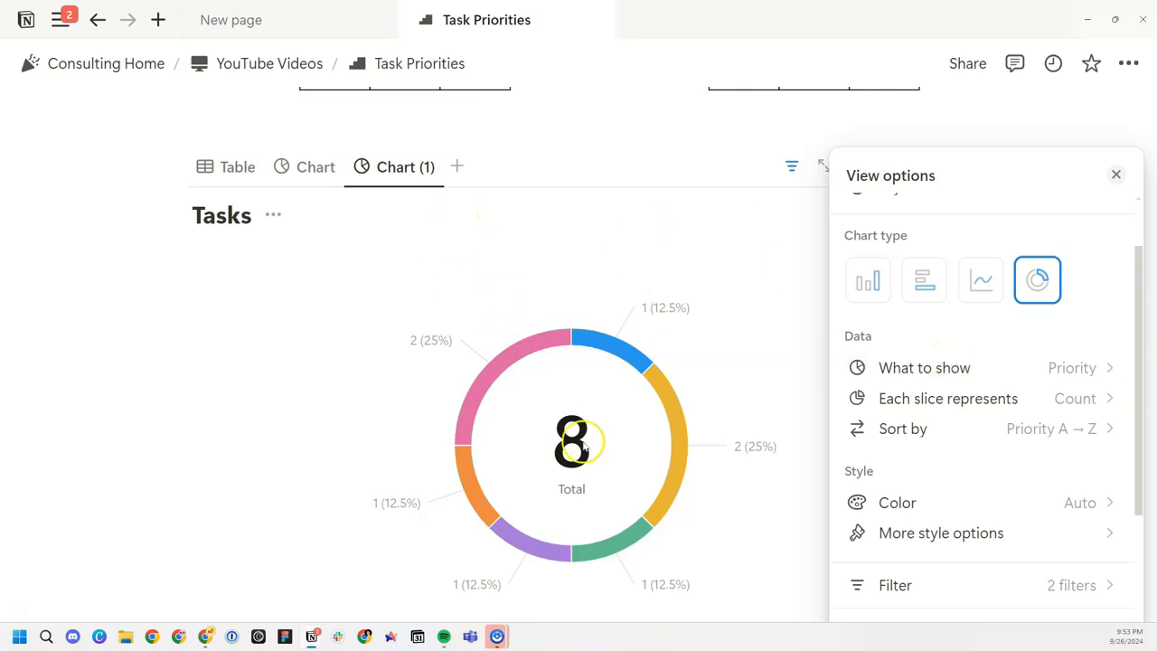
Step: Make the duplicated chart show Status by Group, sort it by Status Descending and name the view Complete
click(219, 23)
click(467, 28)
click(994, 368)
mouse_move(984, 401)
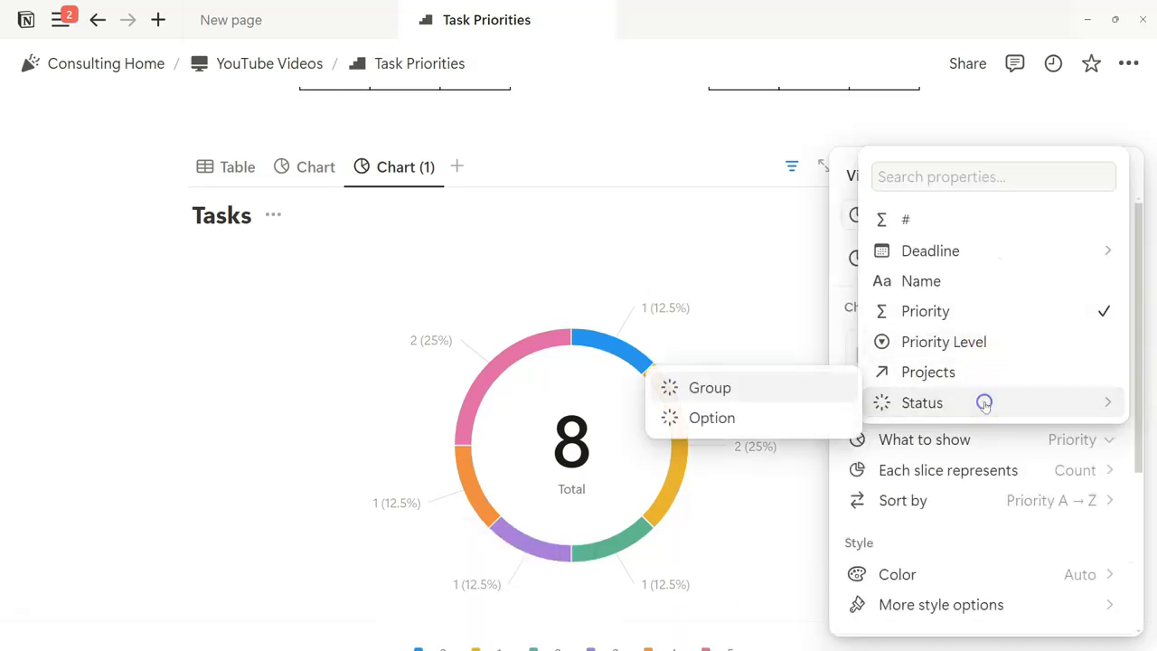
click(750, 385)
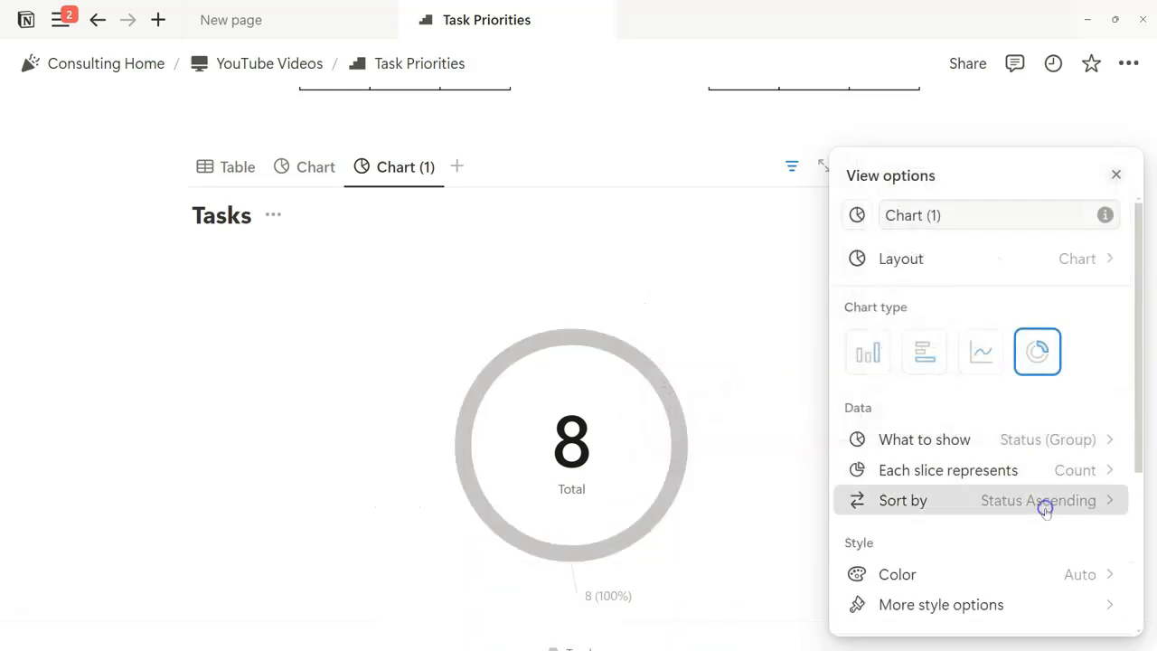
click(1042, 503)
click(1033, 326)
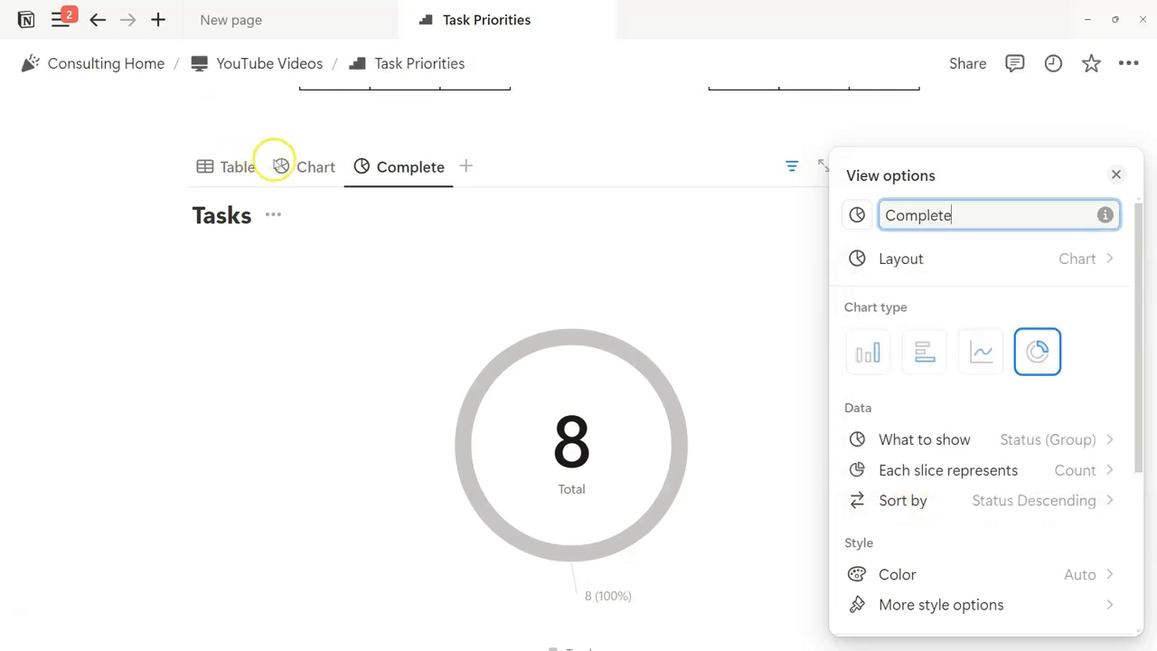
key(Escape)
Step: Copy the link to the Complete view and paste it into the template's second column as a linked database view
click(382, 171)
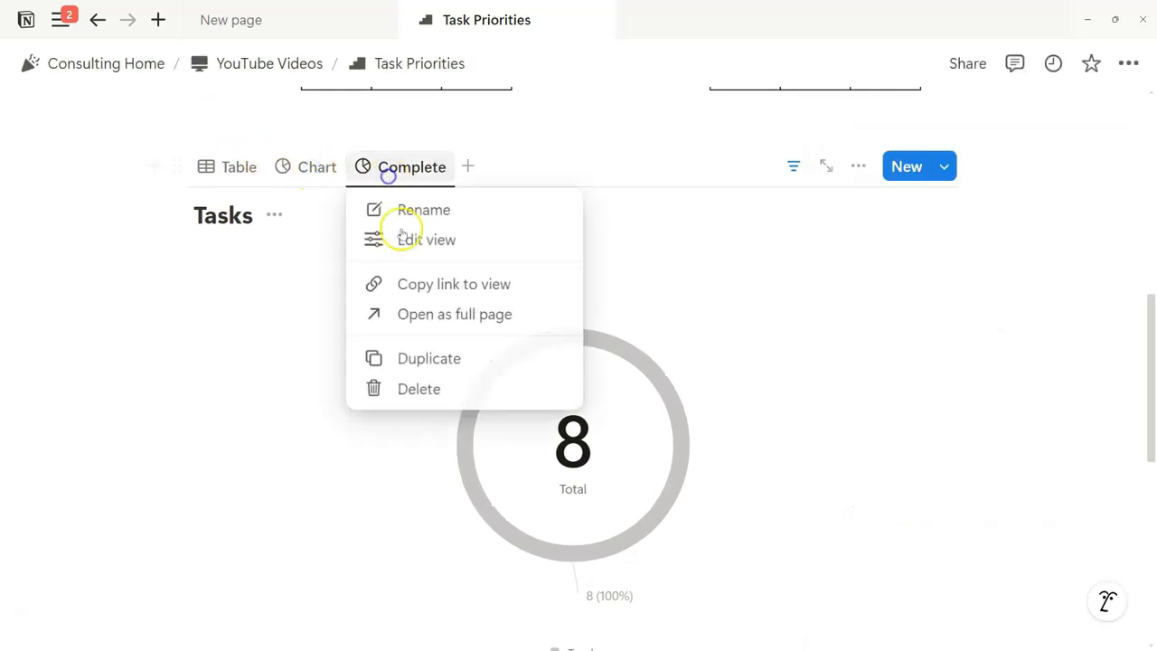
click(431, 283)
click(262, 20)
click(651, 250)
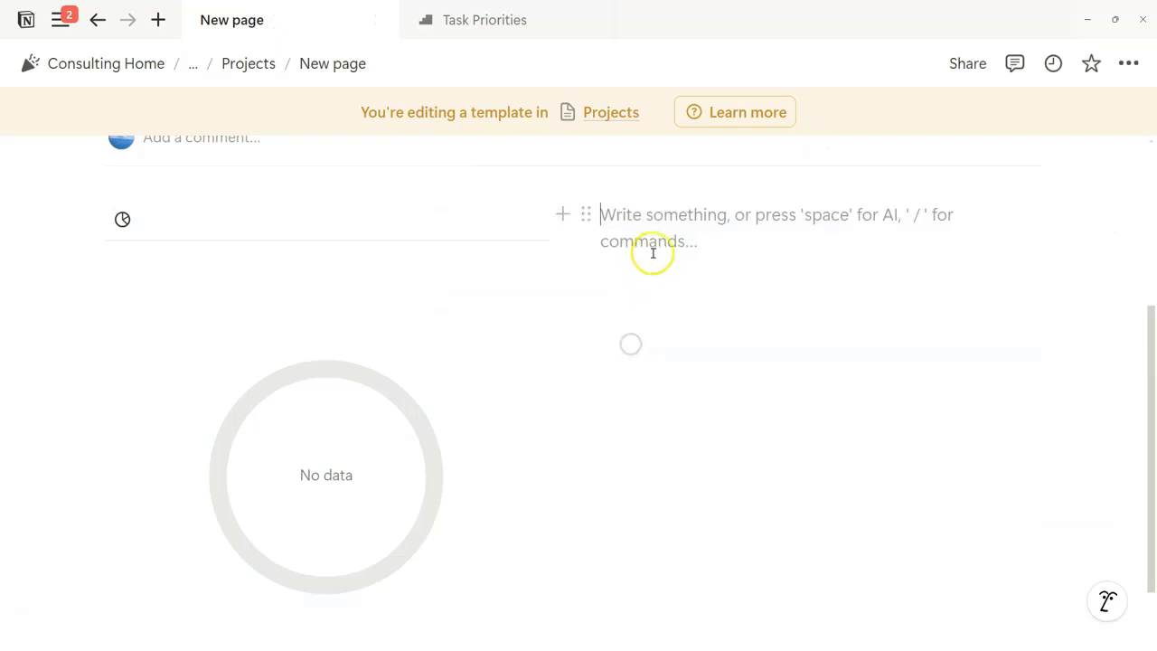
key(ctrl+v)
click(1049, 346)
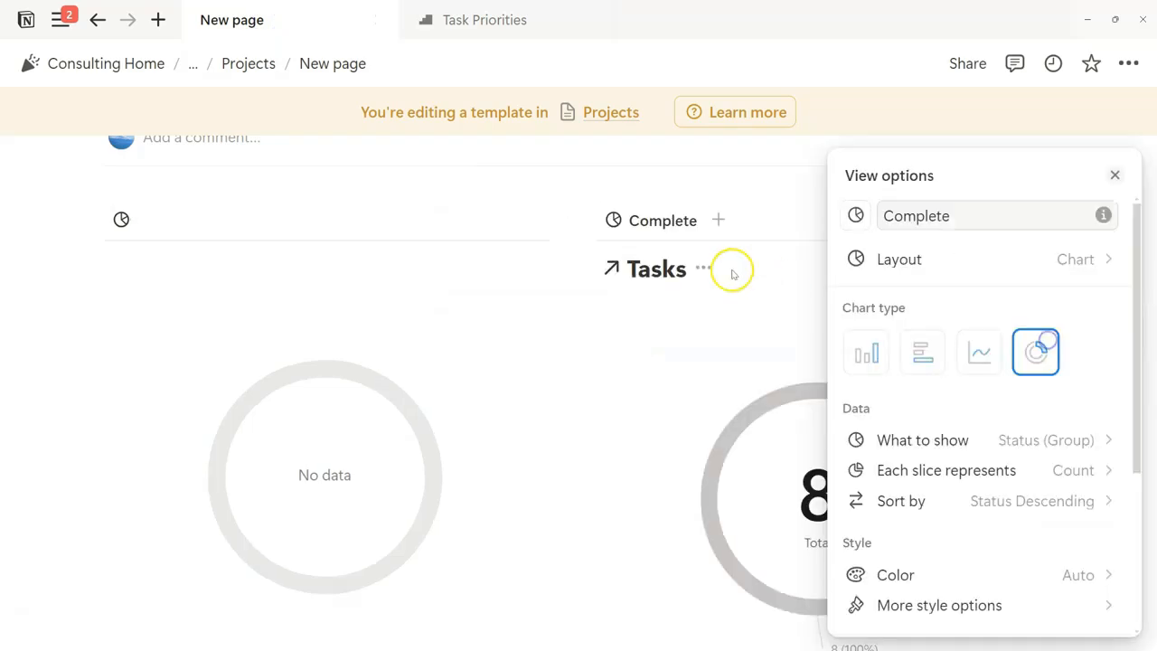
Step: Set the linked Complete chart's Projects filter to the template's New page
click(988, 434)
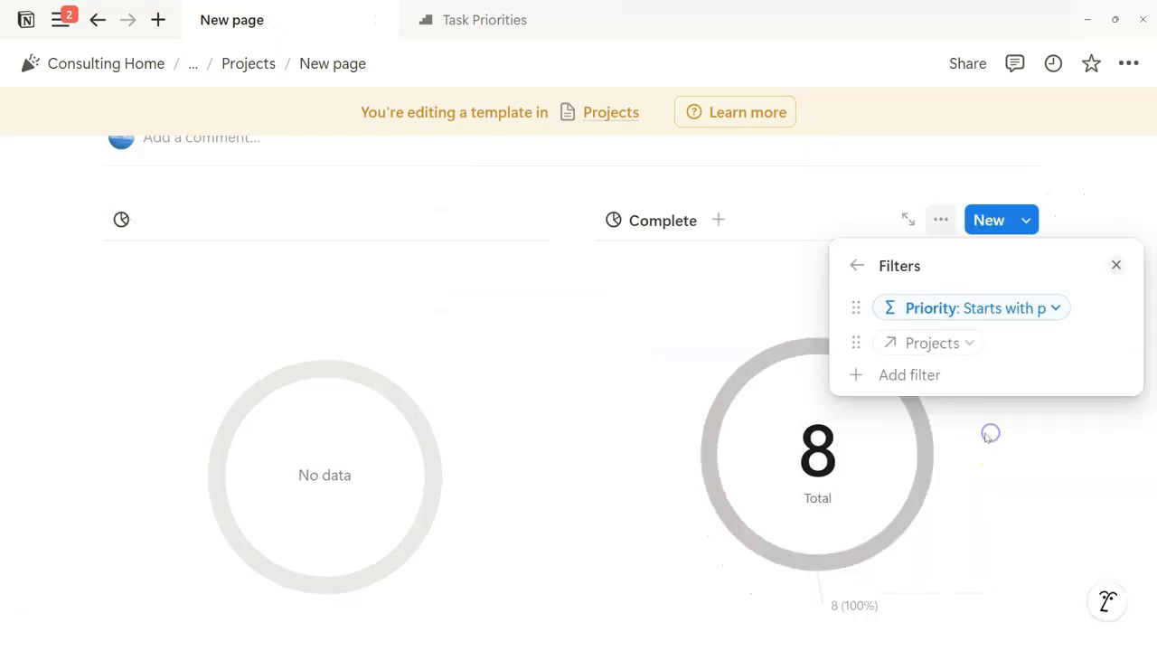
click(943, 349)
click(865, 456)
scroll(575, 392, up, 3)
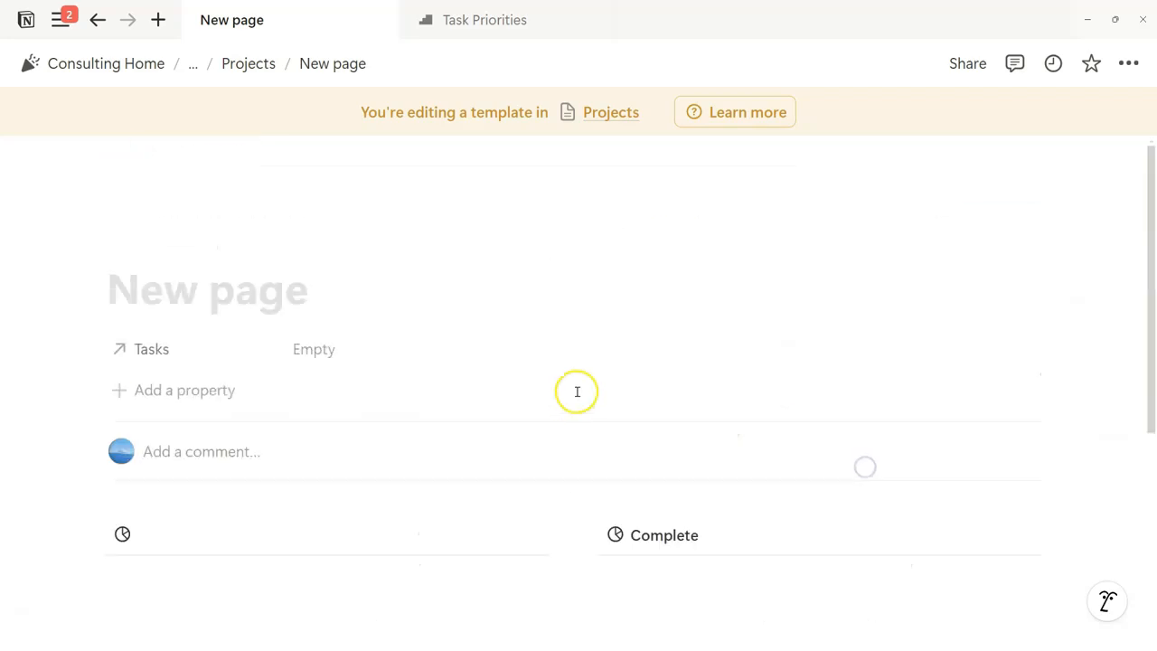
Step: Select all tasks in the Tasks table on the Task Priorities page and assign them to New Project
click(442, 21)
scroll(361, 222, up, 2)
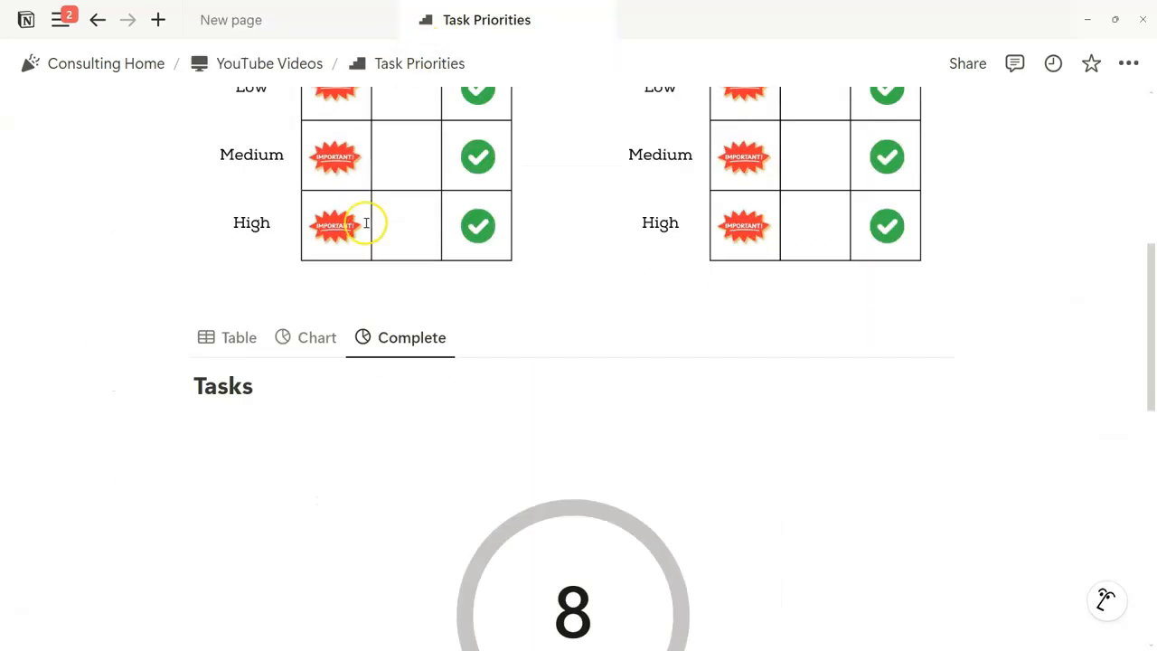
click(231, 340)
scroll(379, 181, down, 3)
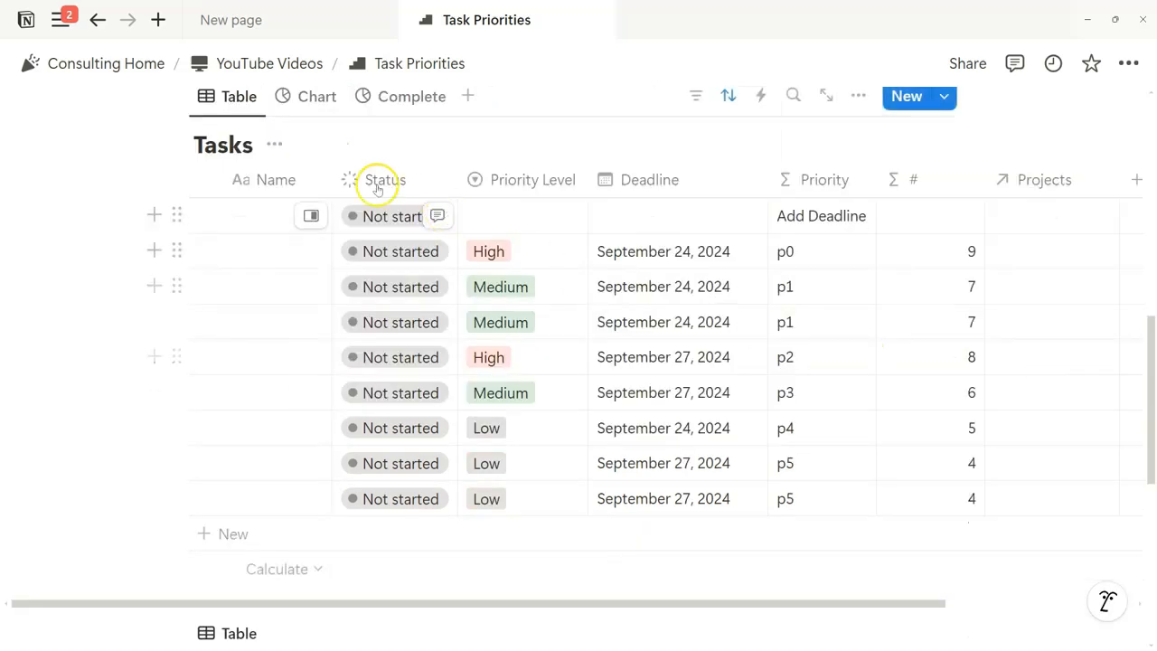
click(206, 180)
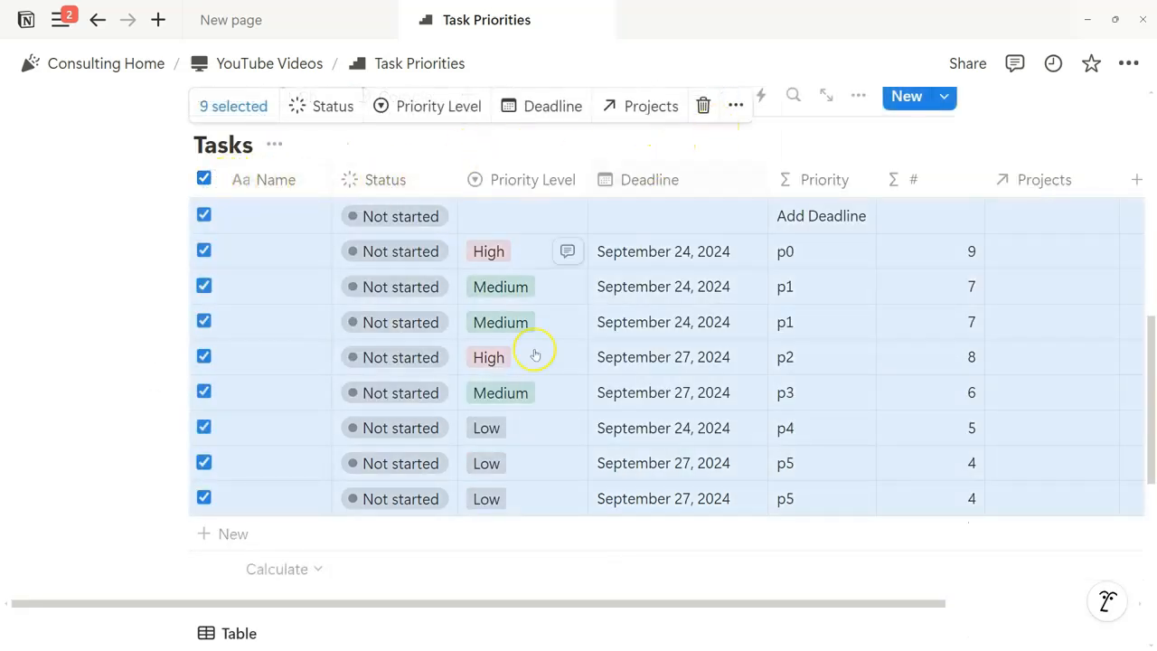
click(232, 299)
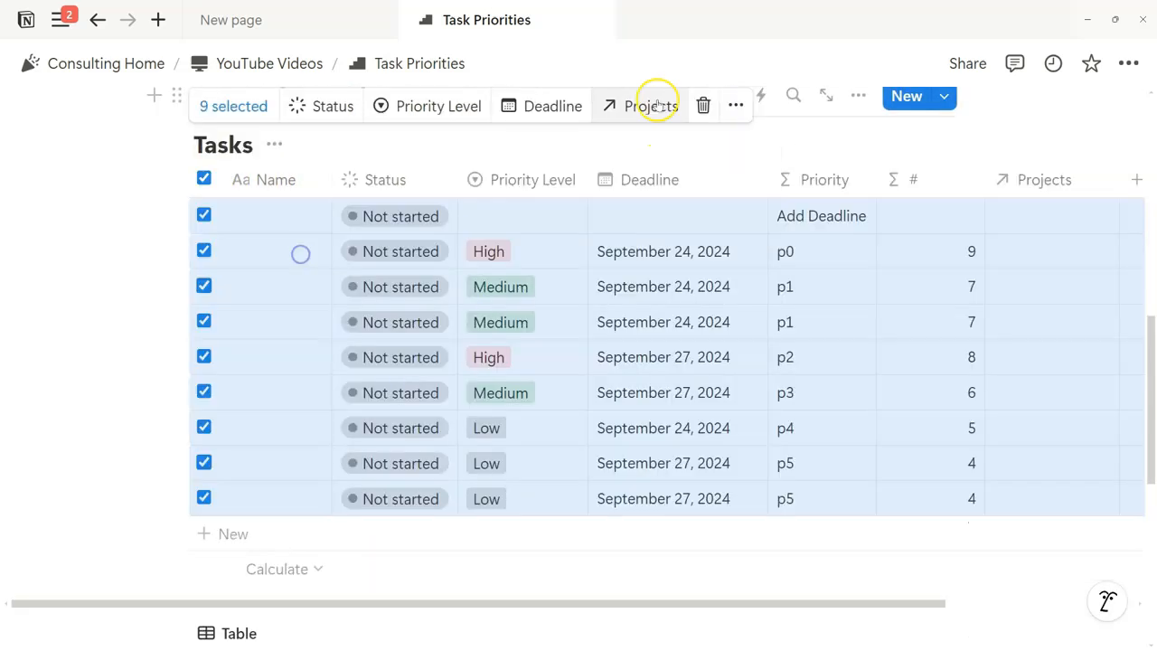
click(657, 105)
click(690, 175)
Step: Open New Project from the Projects table as a full page
scroll(457, 312, down, 5)
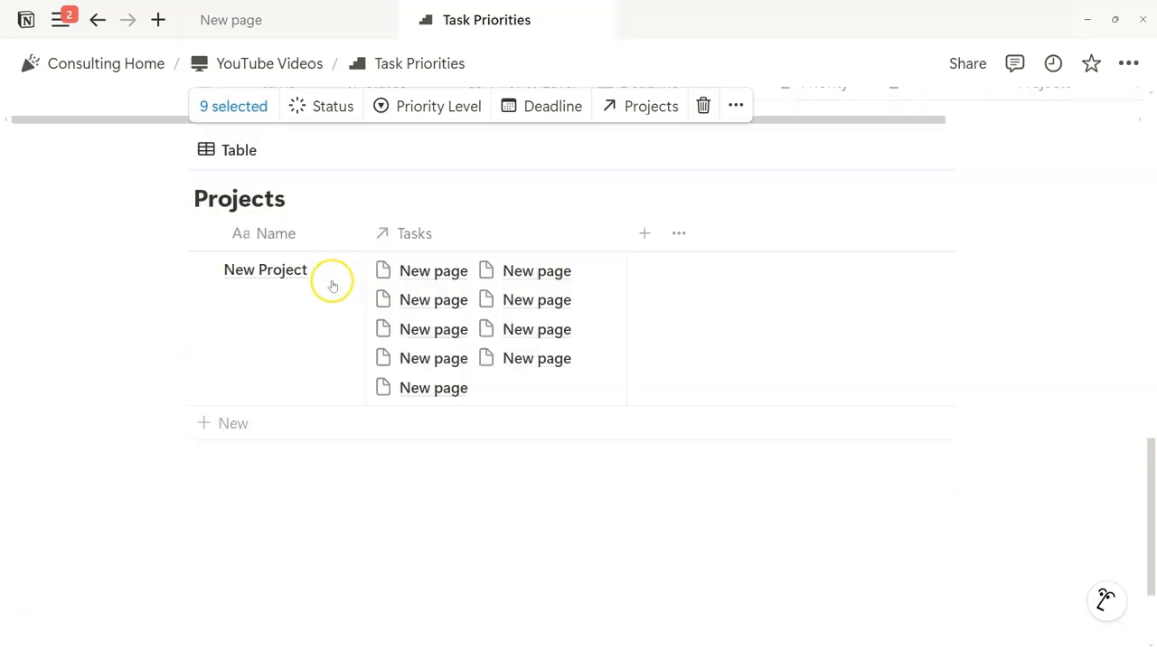
click(323, 269)
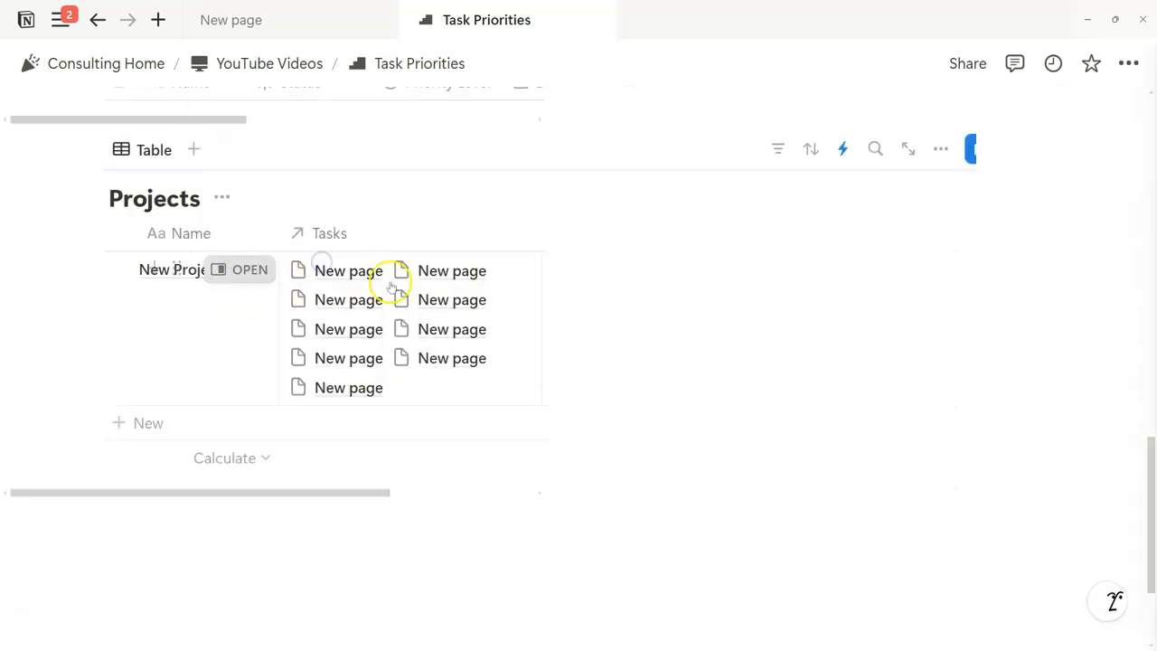
click(598, 63)
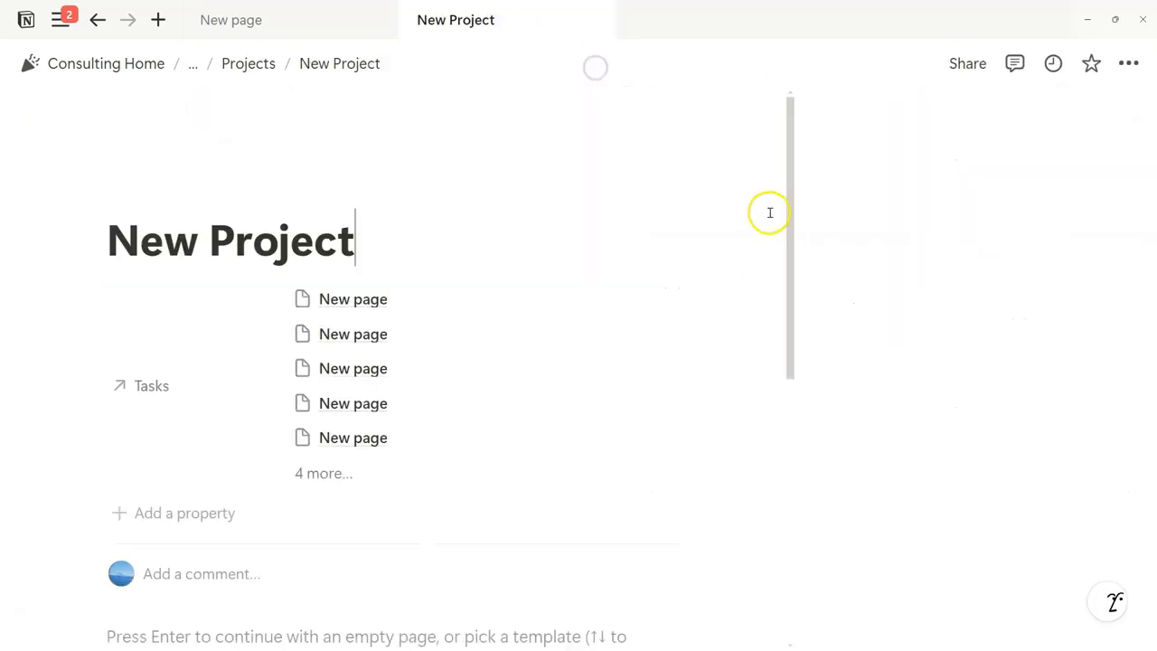
Step: Apply the New page template to New Project and look over its priority and completion charts
scroll(767, 212, down, 5)
click(539, 198)
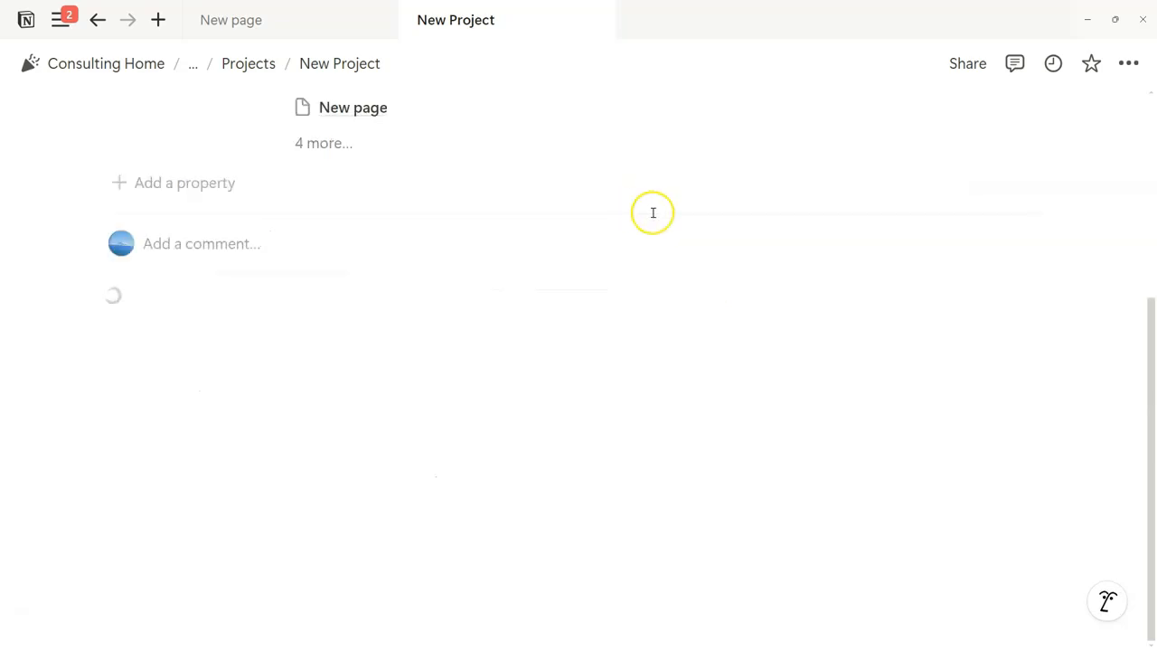
scroll(1143, 305, down, 2)
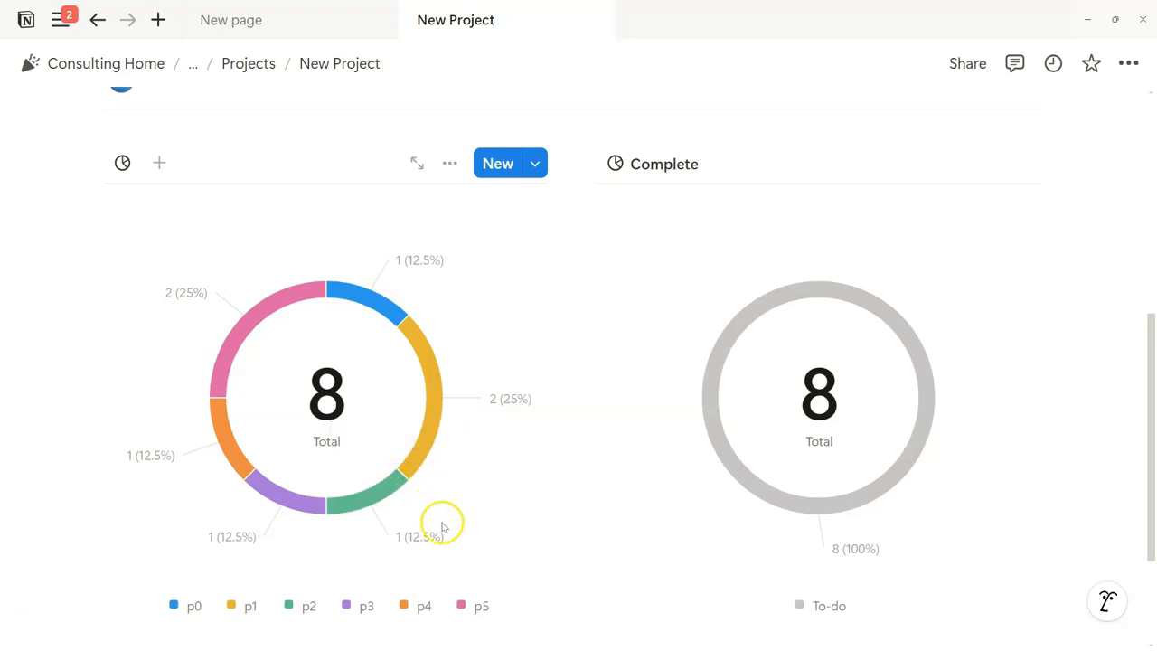
scroll(443, 522, up, 5)
scroll(318, 273, down, 5)
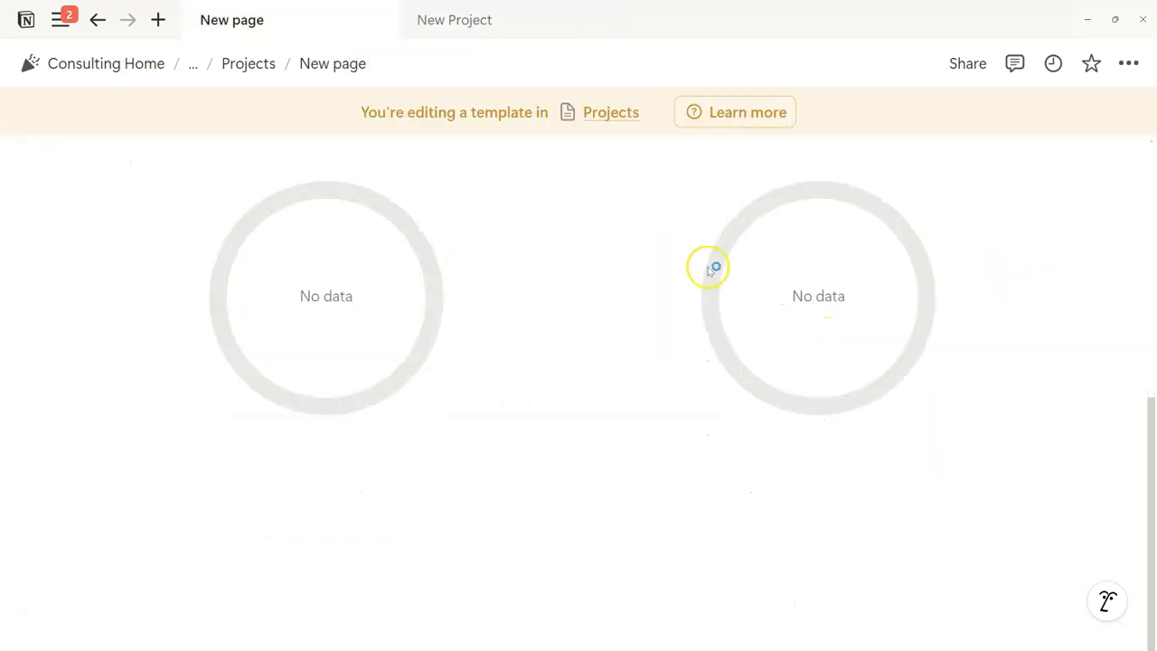
Step: Add a Status filter for the To-do and In progress groups to the priority chart in the Projects template
scroll(711, 267, up, 5)
drag(1149, 303, 1128, 488)
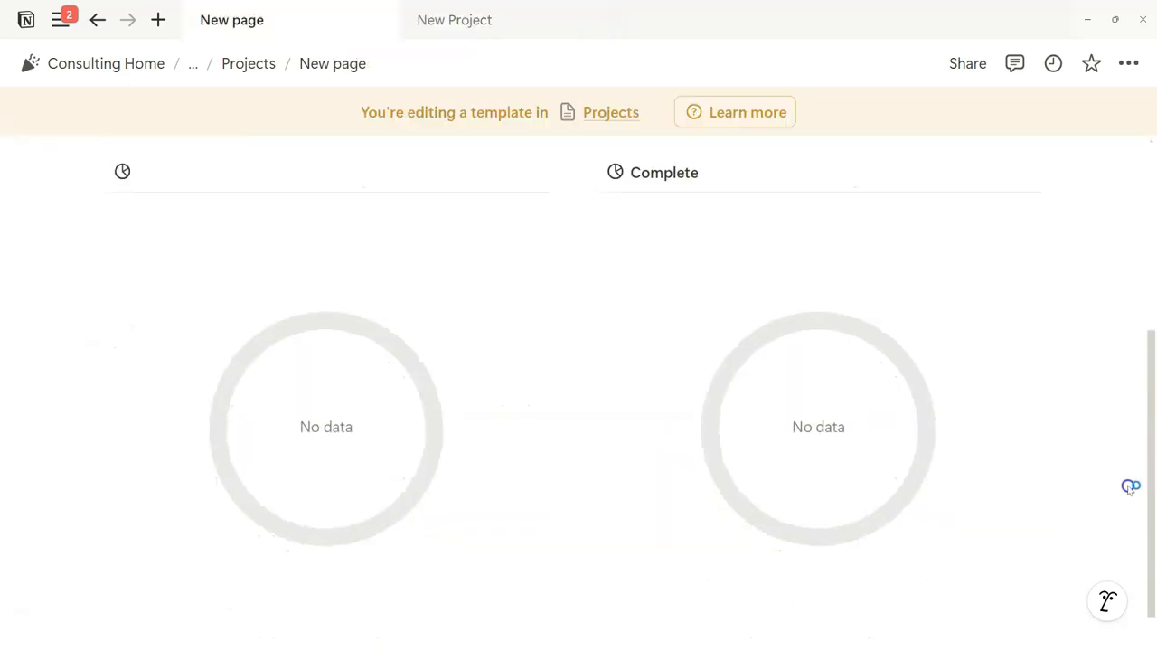
click(448, 178)
scroll(691, 461, down, 3)
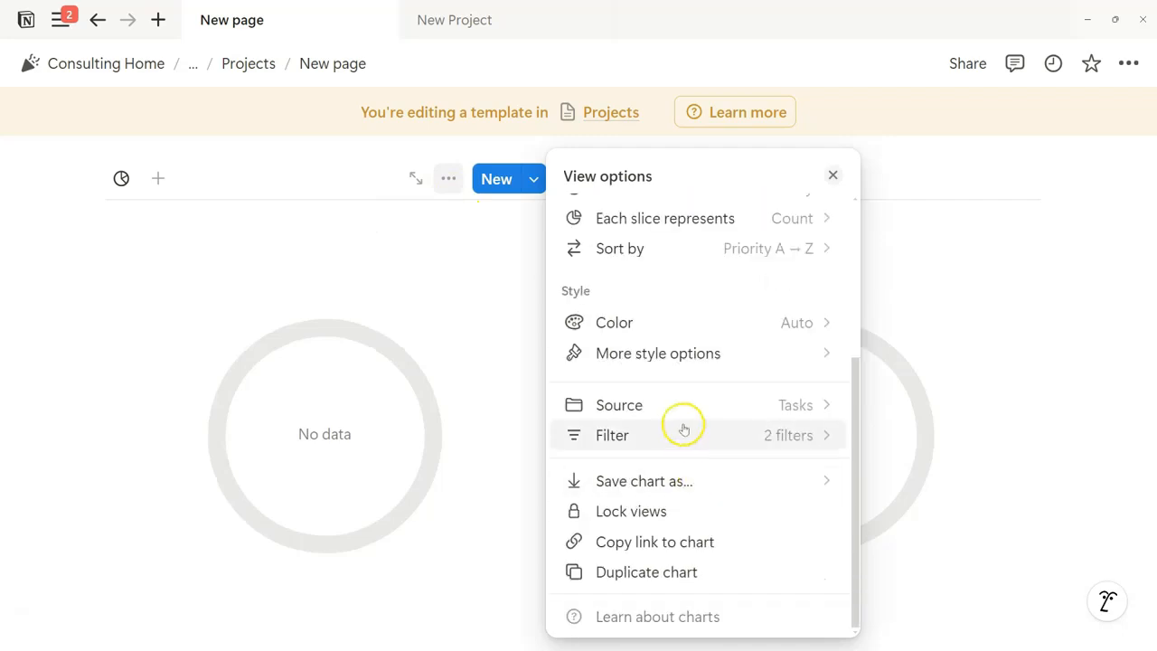
click(684, 432)
click(639, 333)
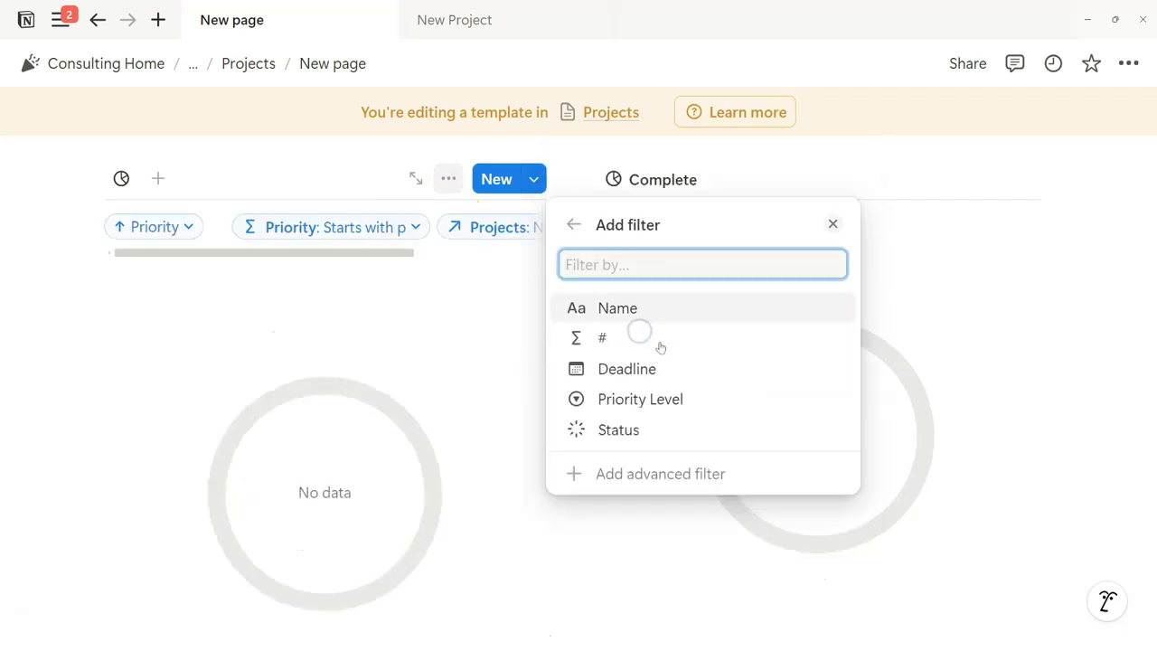
click(638, 423)
click(627, 336)
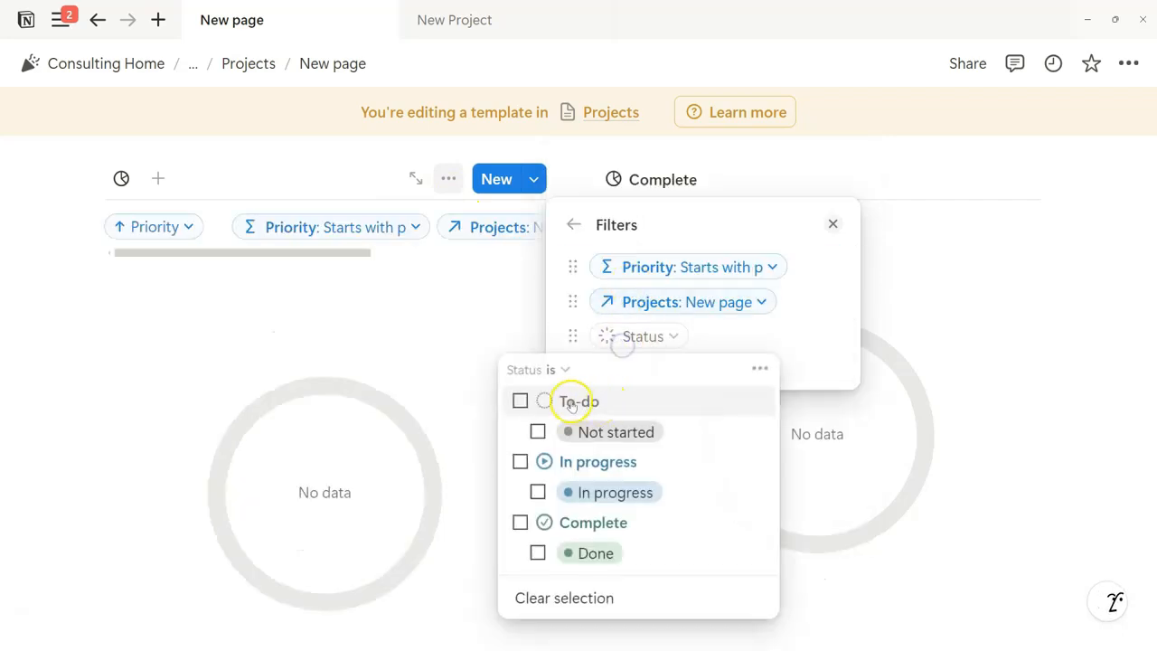
click(519, 401)
click(519, 462)
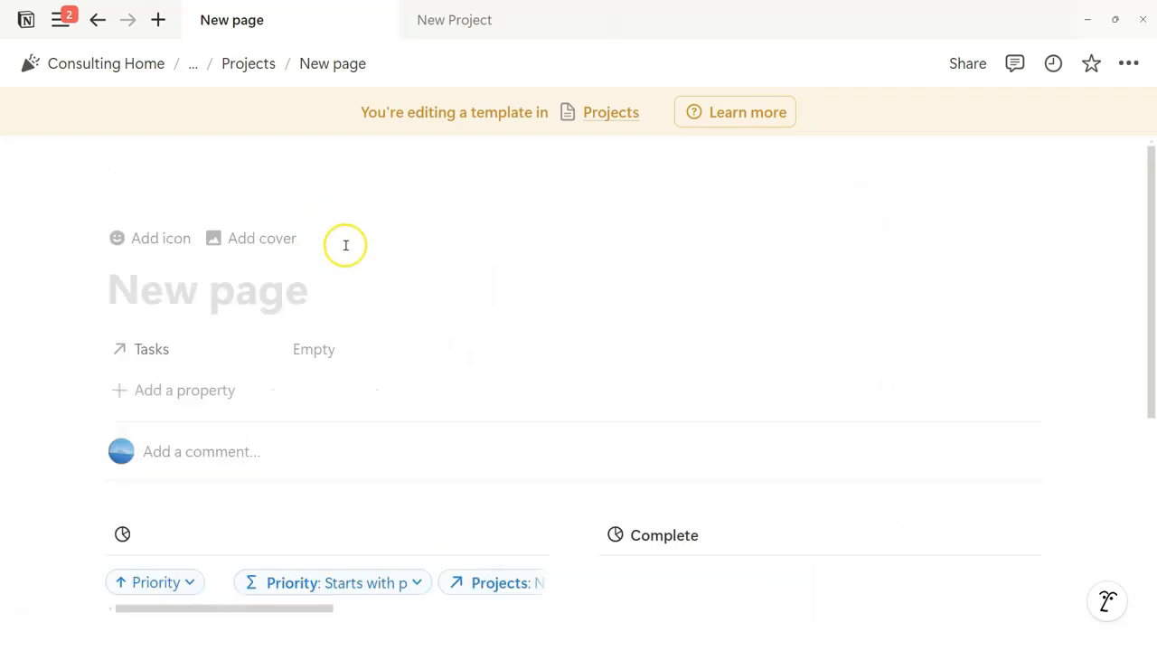
Step: Replace the contents of New Project by applying the updated New page template again
click(479, 21)
scroll(537, 207, up, 4)
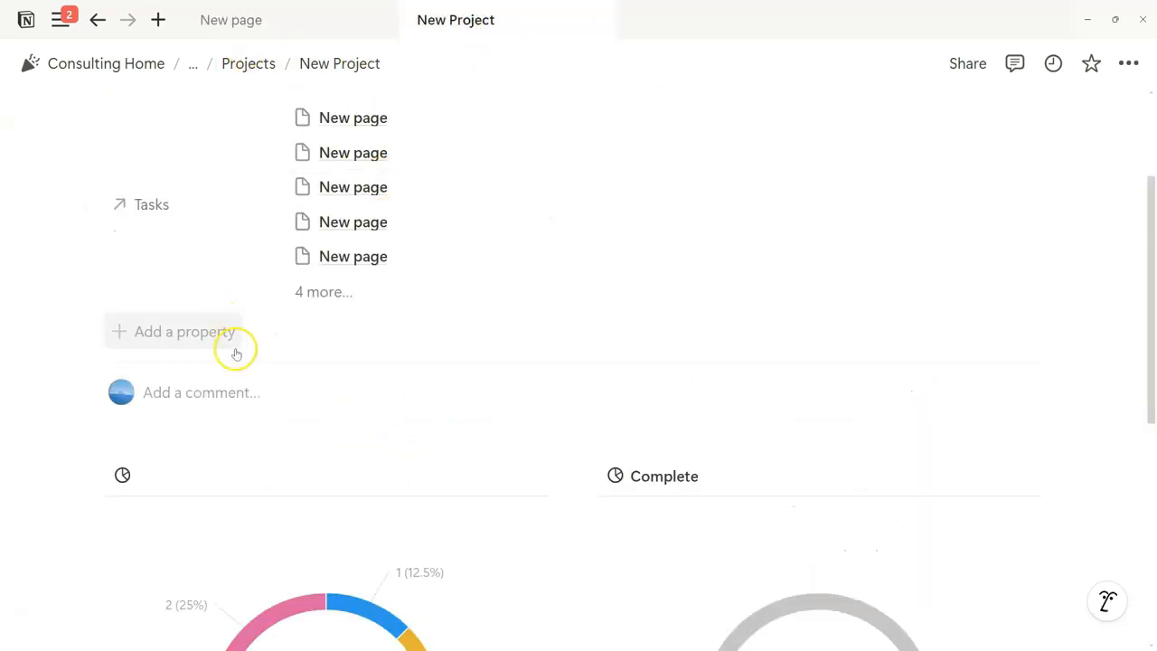
scroll(272, 388, down, 5)
click(344, 516)
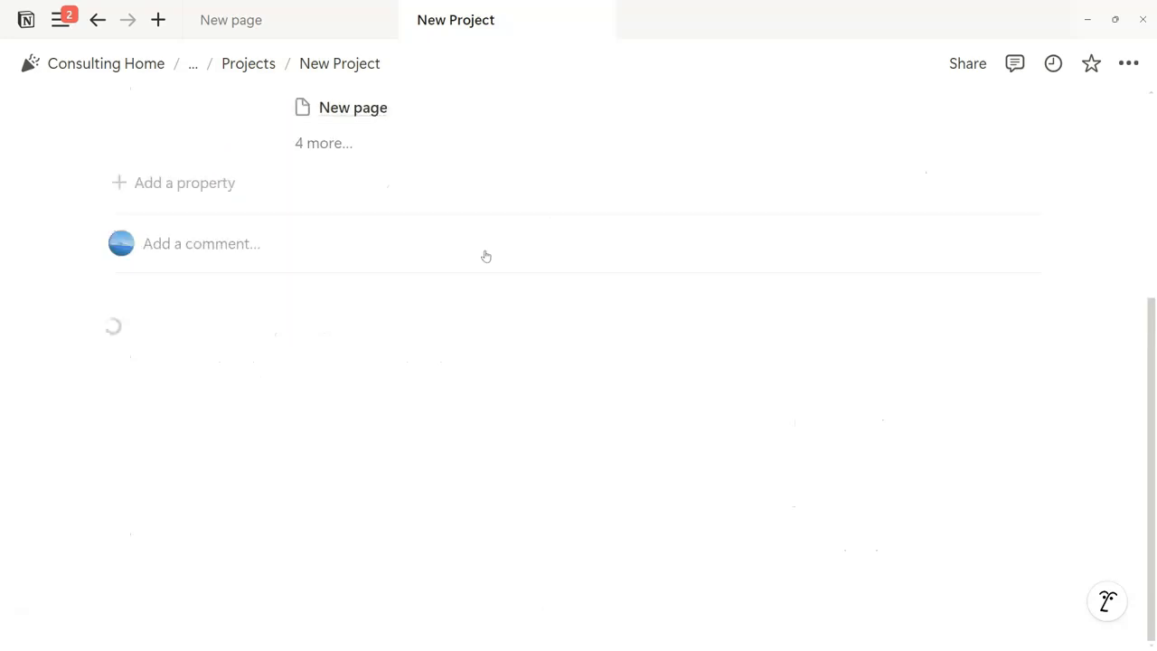
Step: Set the Status of New Project's high-priority task due September 27, 2024 to Done, and check both charts
click(440, 269)
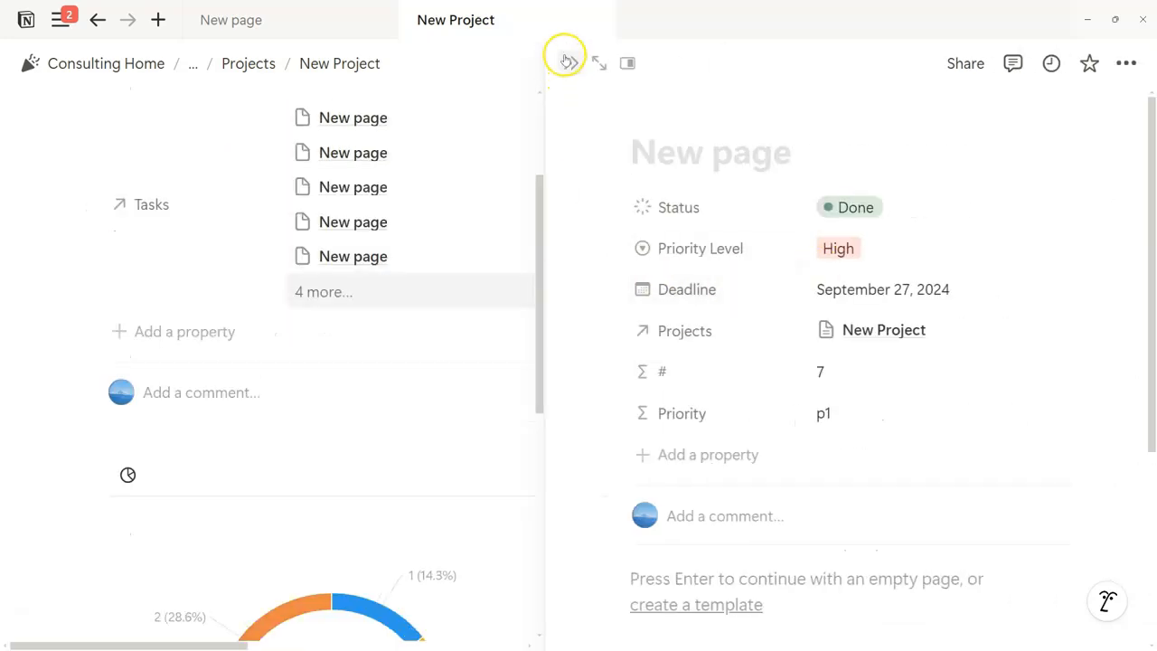
click(568, 52)
scroll(368, 260, down, 5)
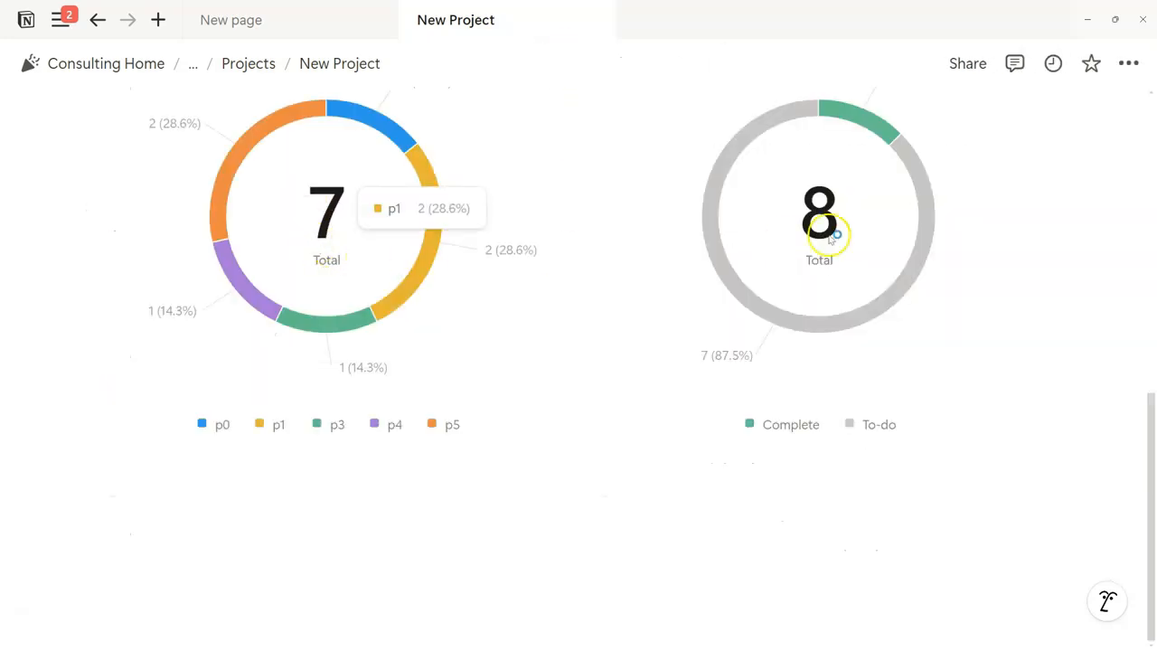
Step: Set the template priority chart's data labels to show the priority name with value and percentage, keeping the center value on
scroll(867, 120, up, 2)
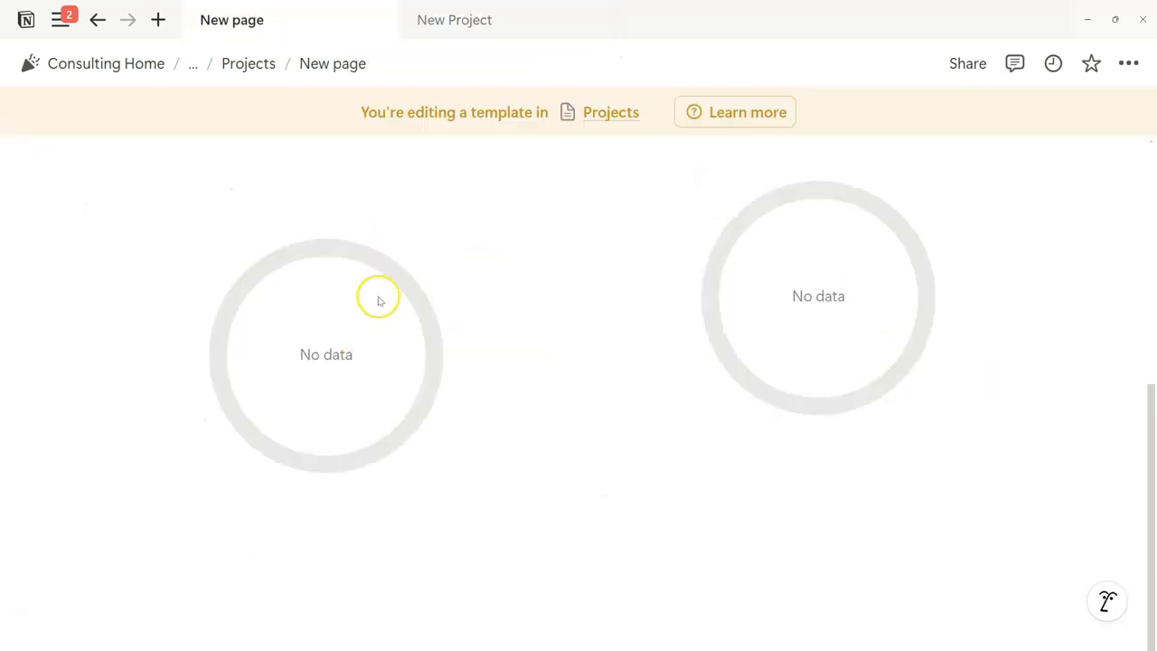
scroll(437, 243, up, 5)
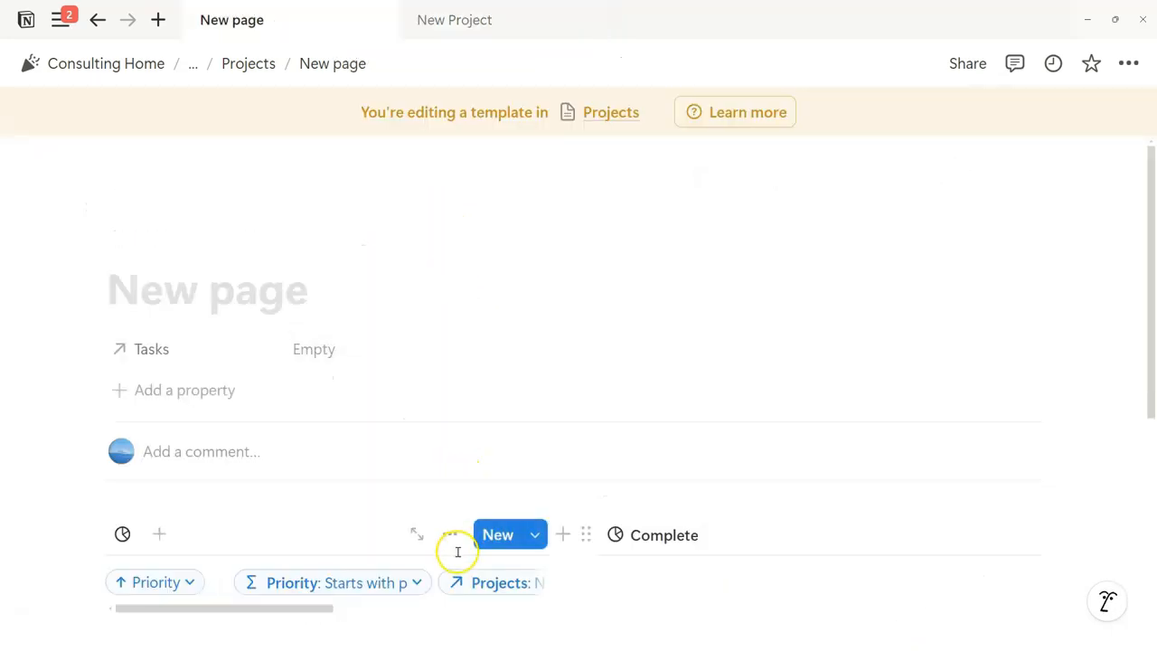
click(453, 533)
scroll(692, 348, down, 3)
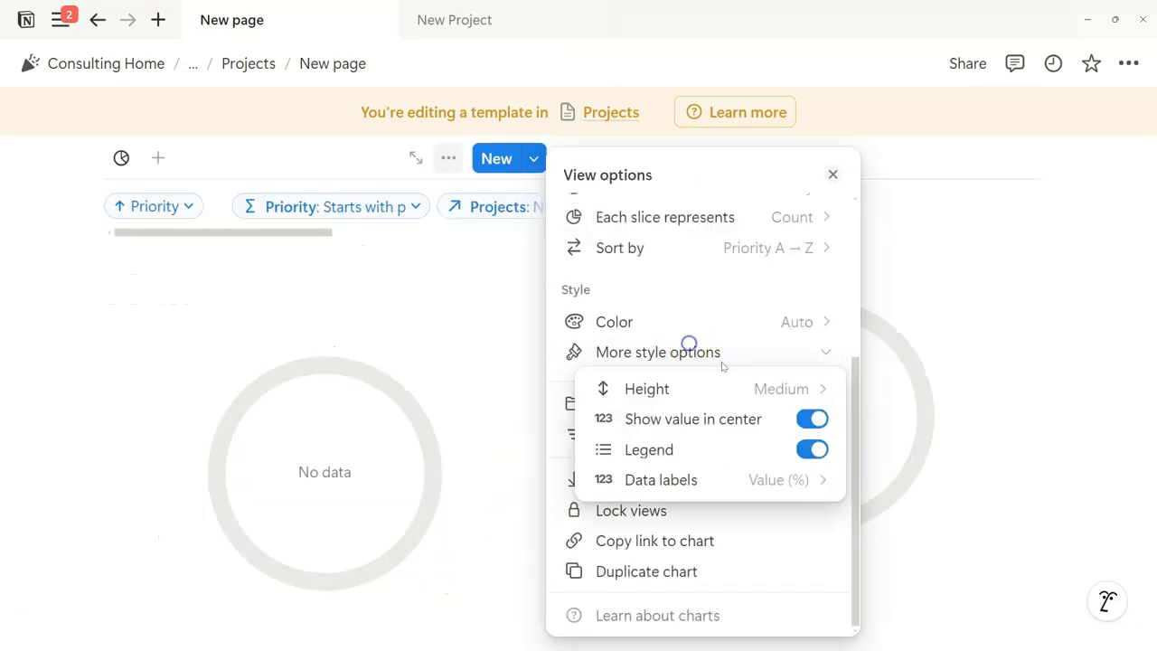
click(719, 353)
click(813, 419)
click(812, 420)
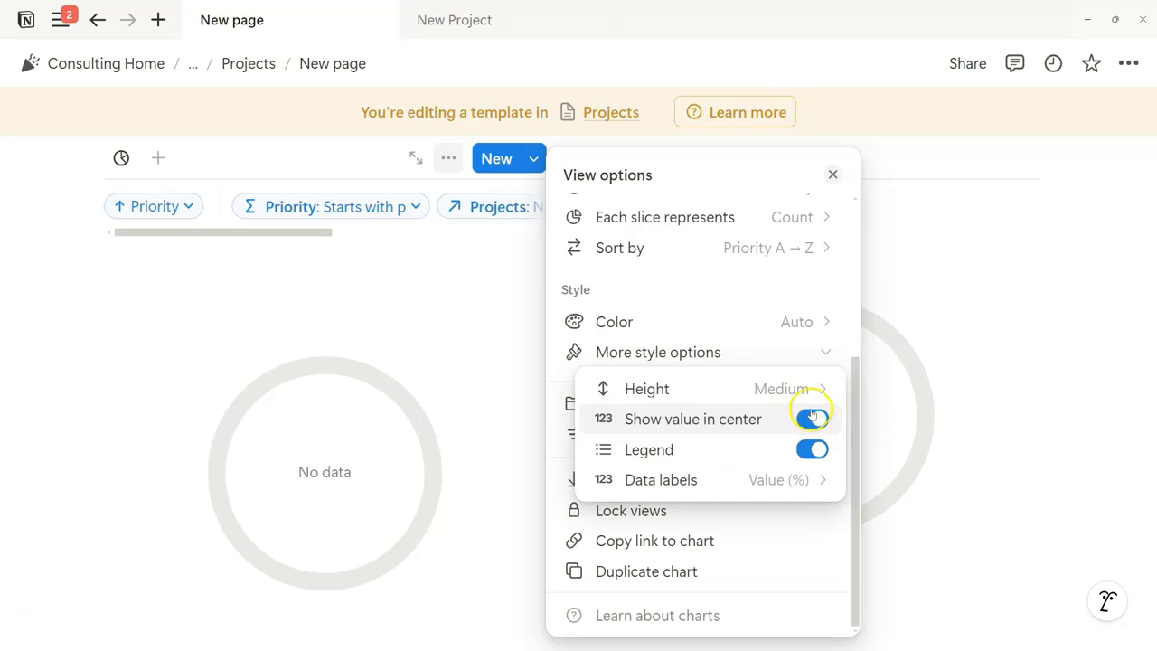
click(808, 482)
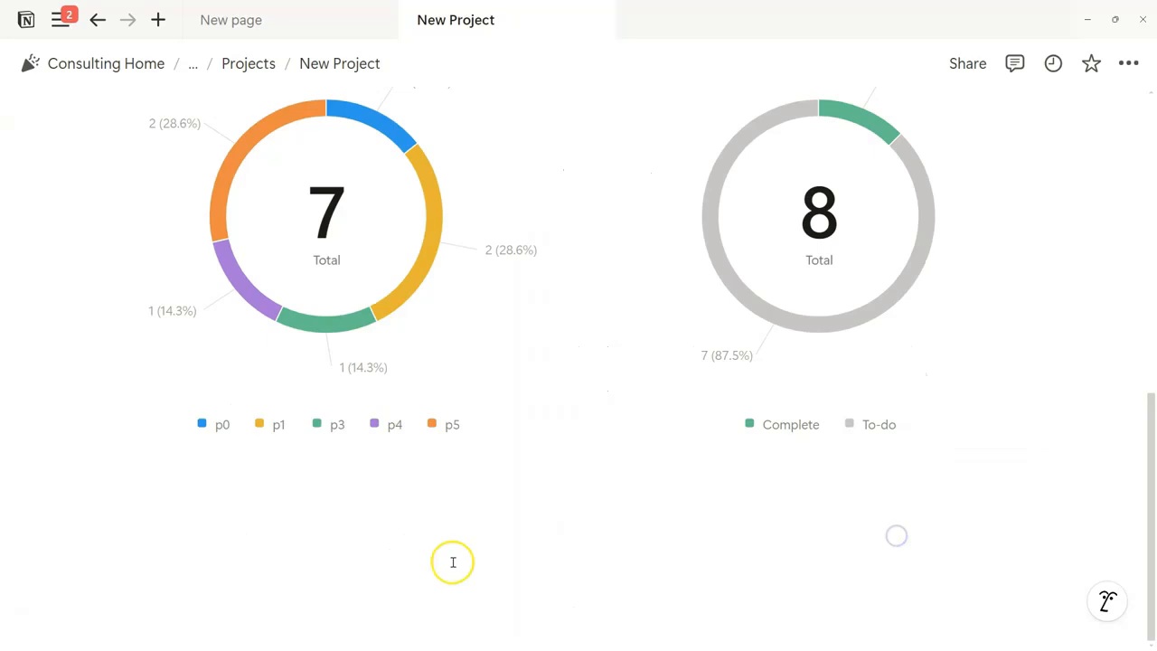
Step: Delete all content blocks in New Project and reapply the New page template
click(452, 560)
key(ctrl+a)
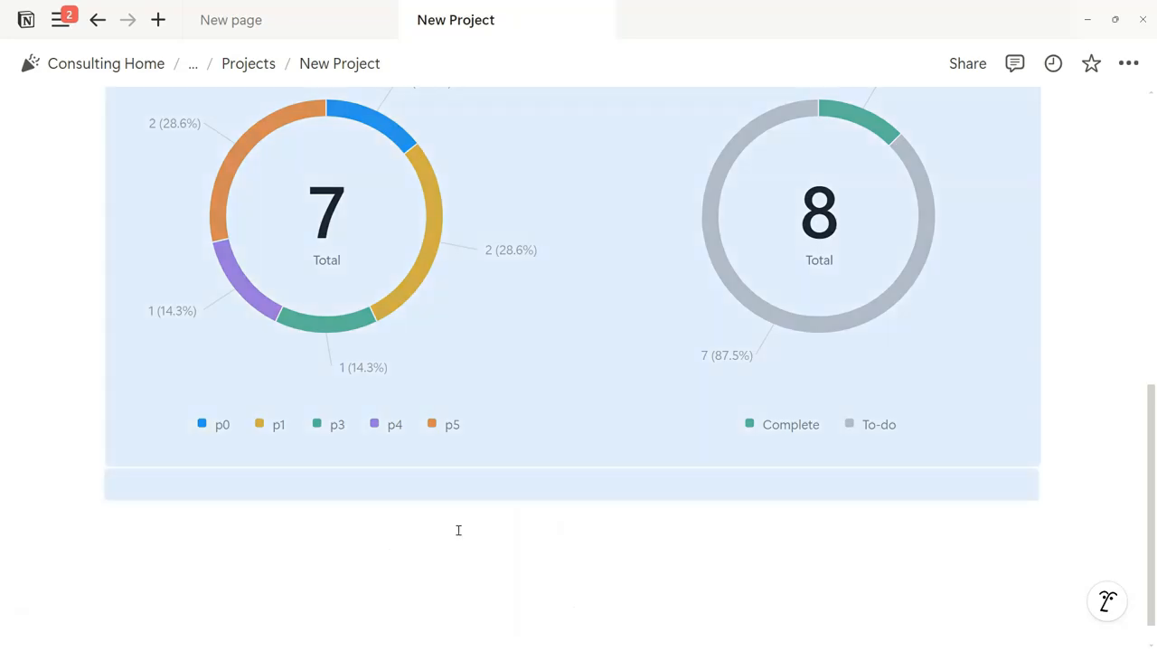
key(BackSpace)
click(245, 190)
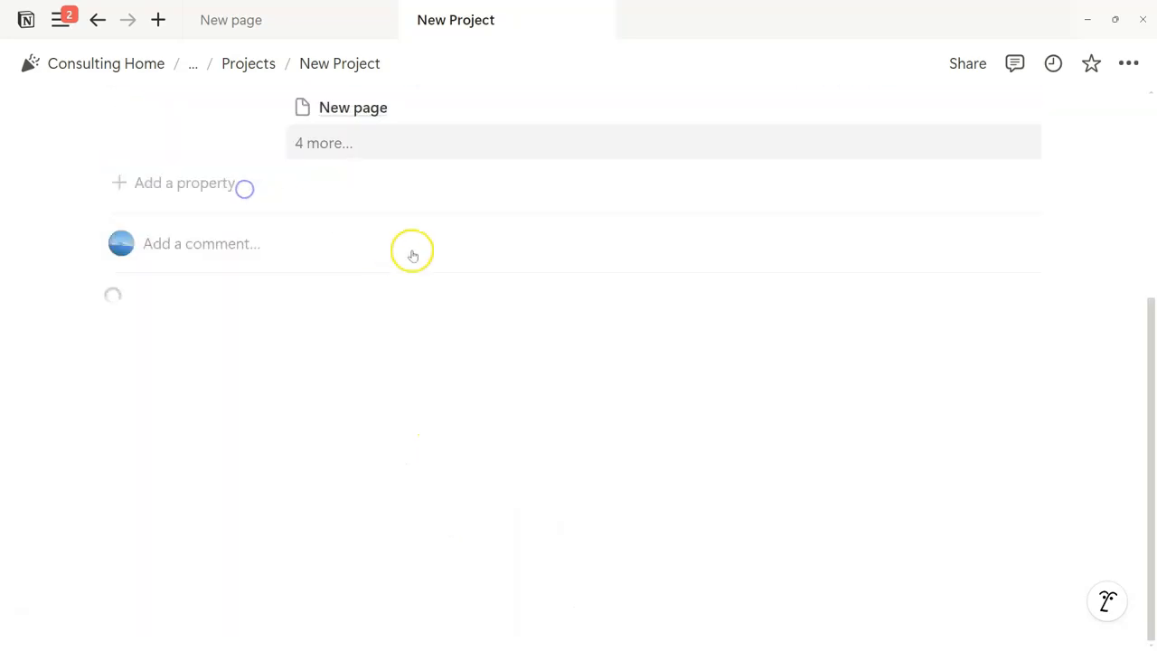
click(1152, 311)
drag(1151, 287, 1107, 439)
key(ctrl+Tab)
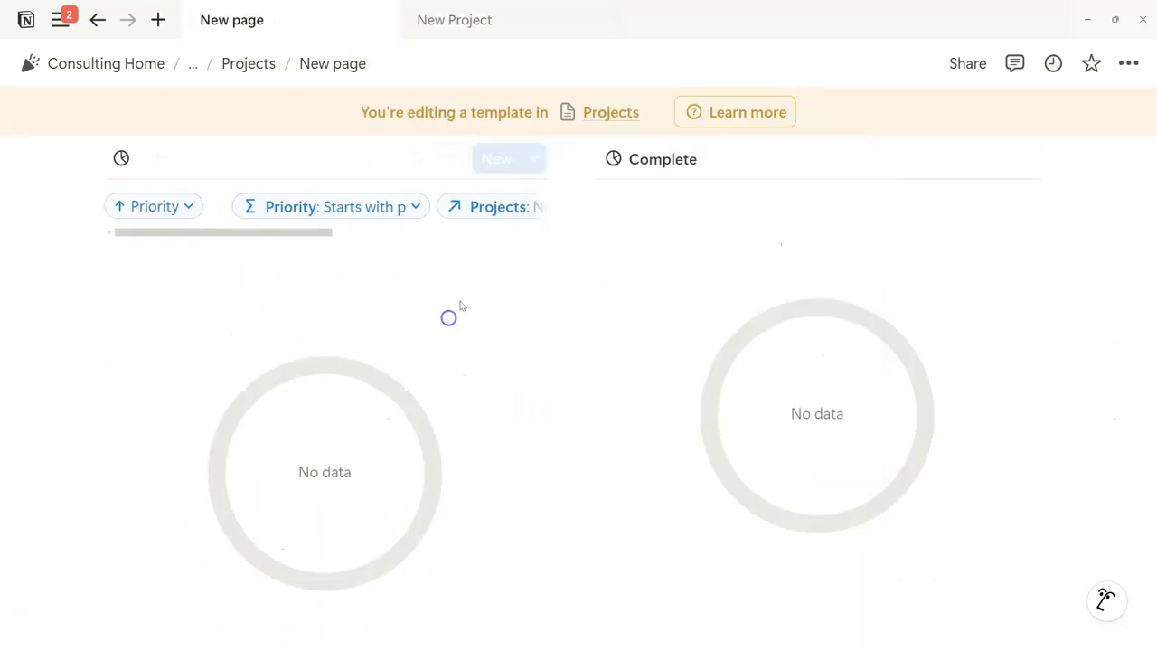
scroll(479, 303, up, 5)
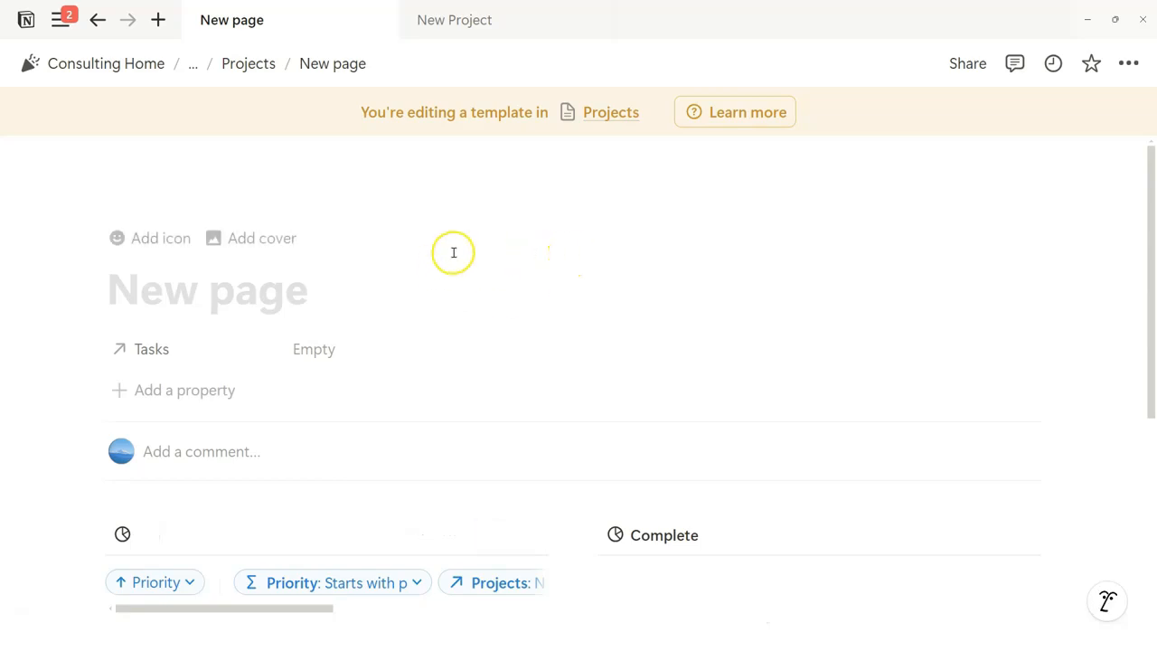
scroll(684, 316, down, 5)
click(454, 21)
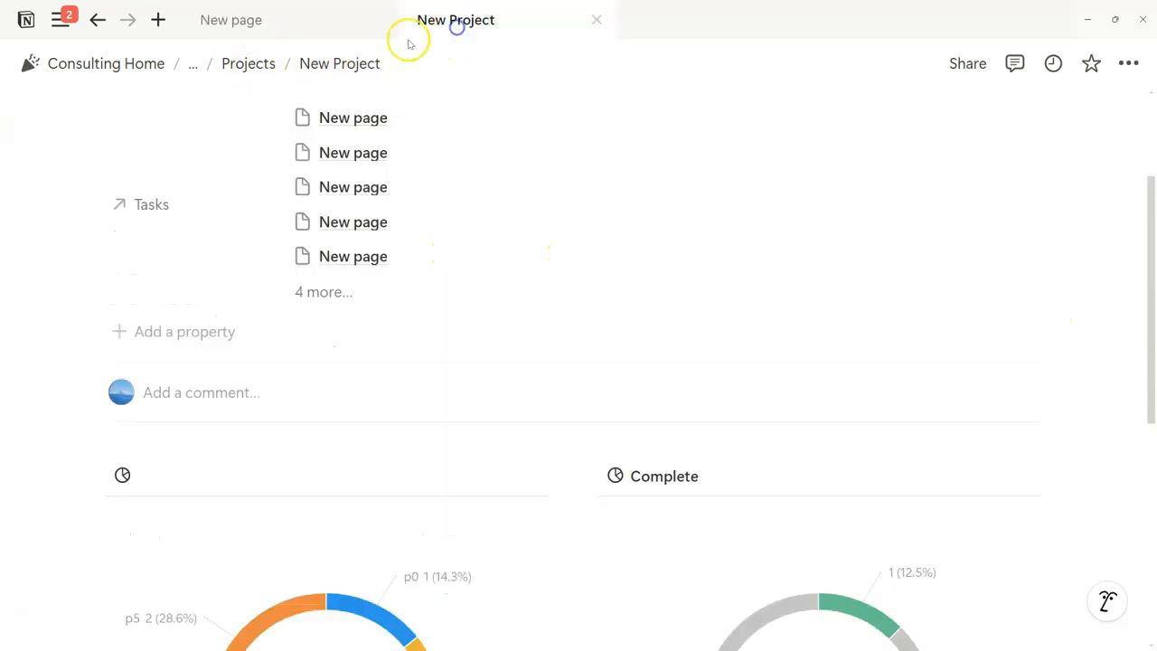
Step: Return from New Project to the Tasks table on the Task Priorities page
click(231, 65)
click(268, 63)
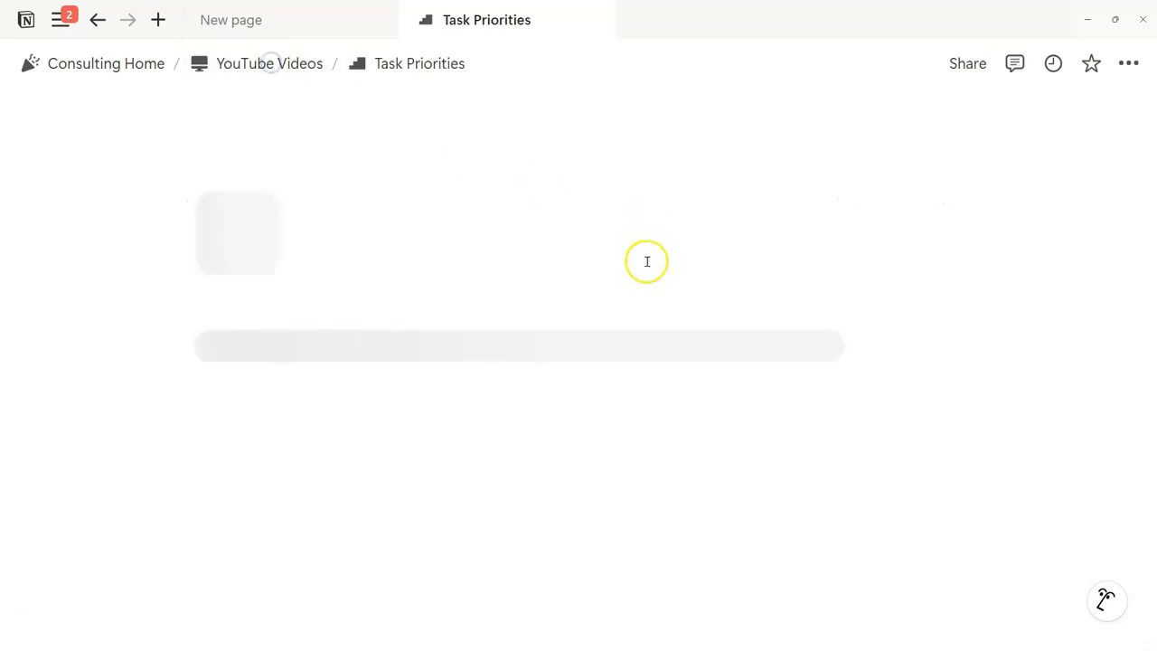
scroll(687, 289, down, 8)
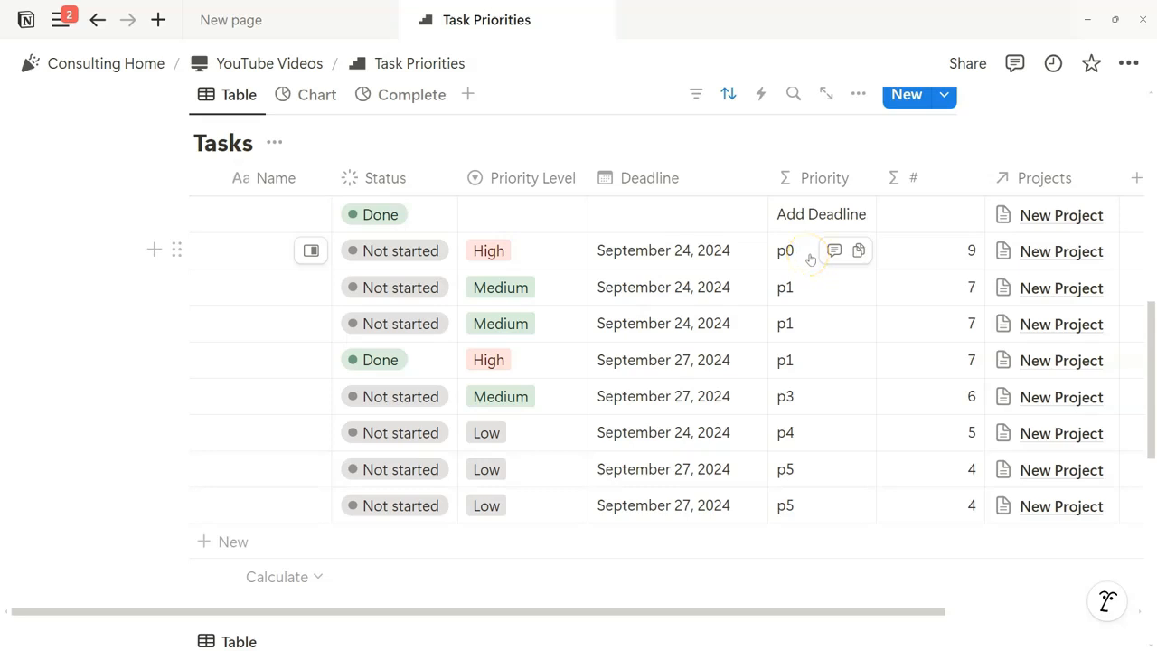
Step: Open the Tasks table's Priority formula and review its pscore weights, the p0 to p5 score mappings and the notstarted definition
click(811, 259)
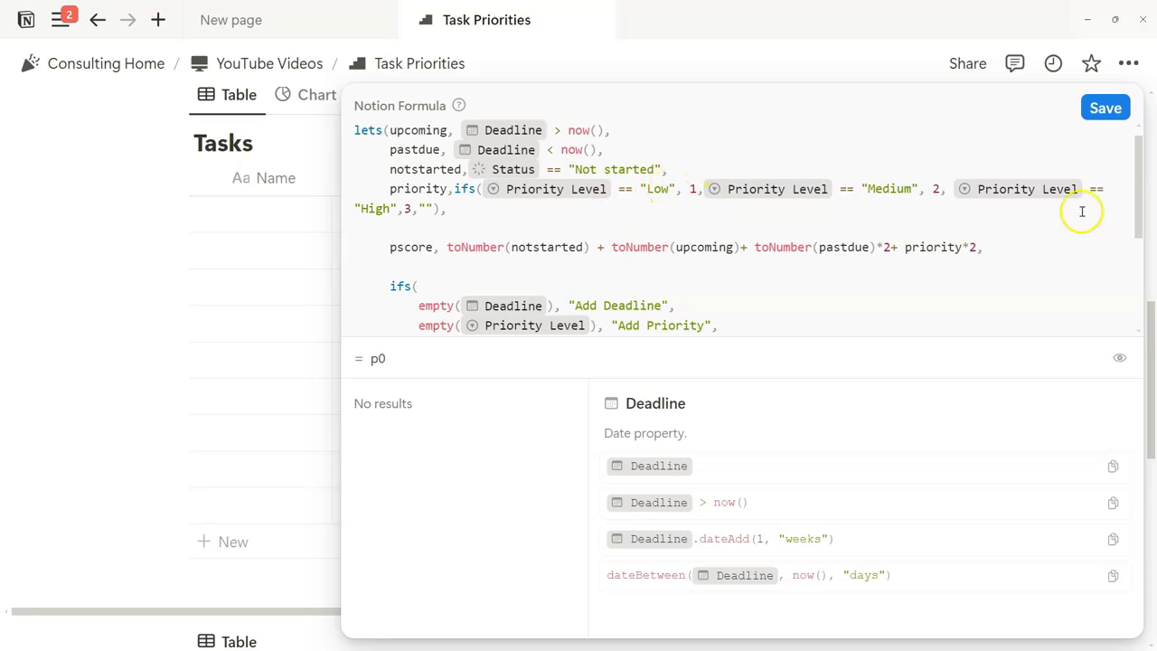
drag(1137, 160, 1145, 207)
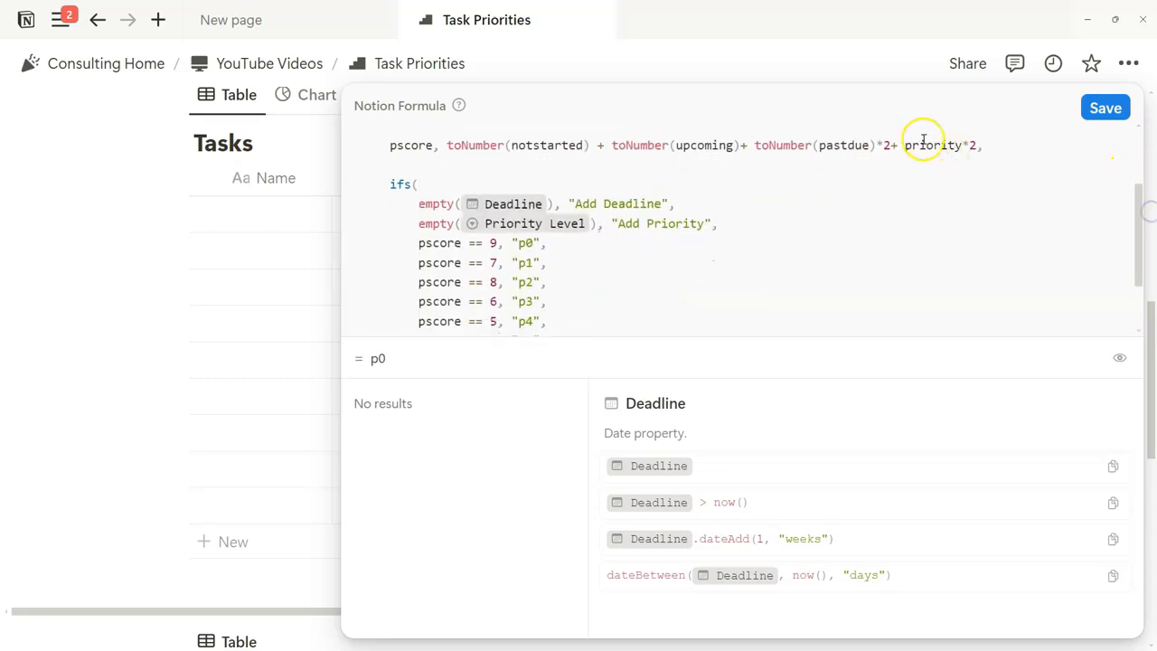
click(976, 146)
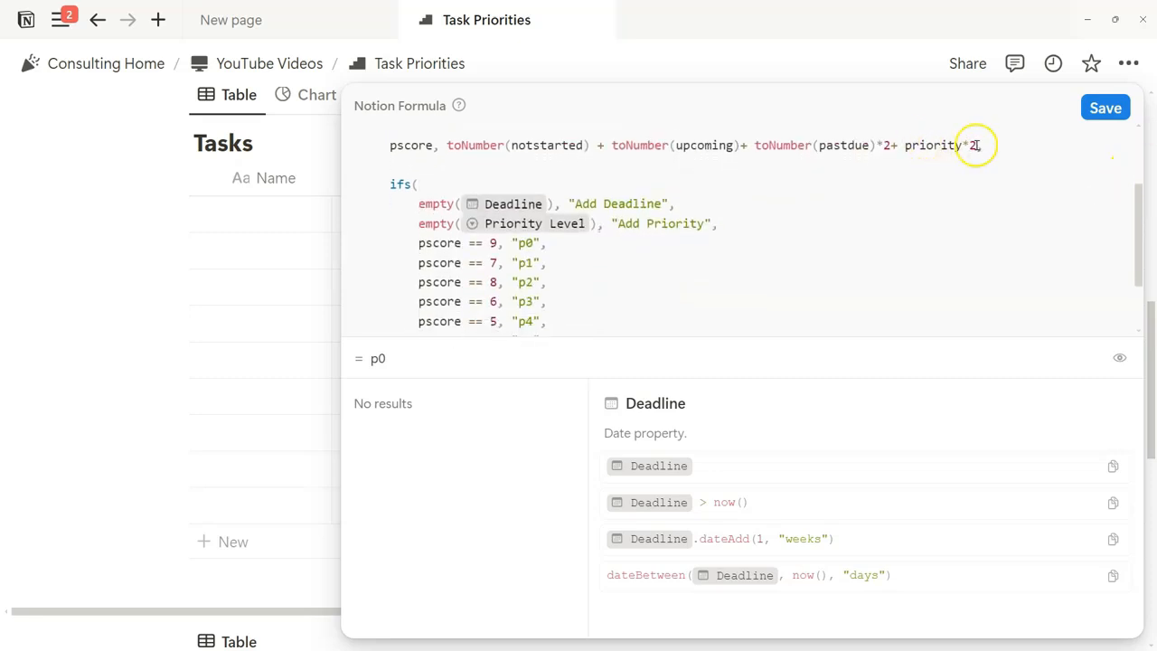
drag(1138, 197, 1141, 231)
click(496, 180)
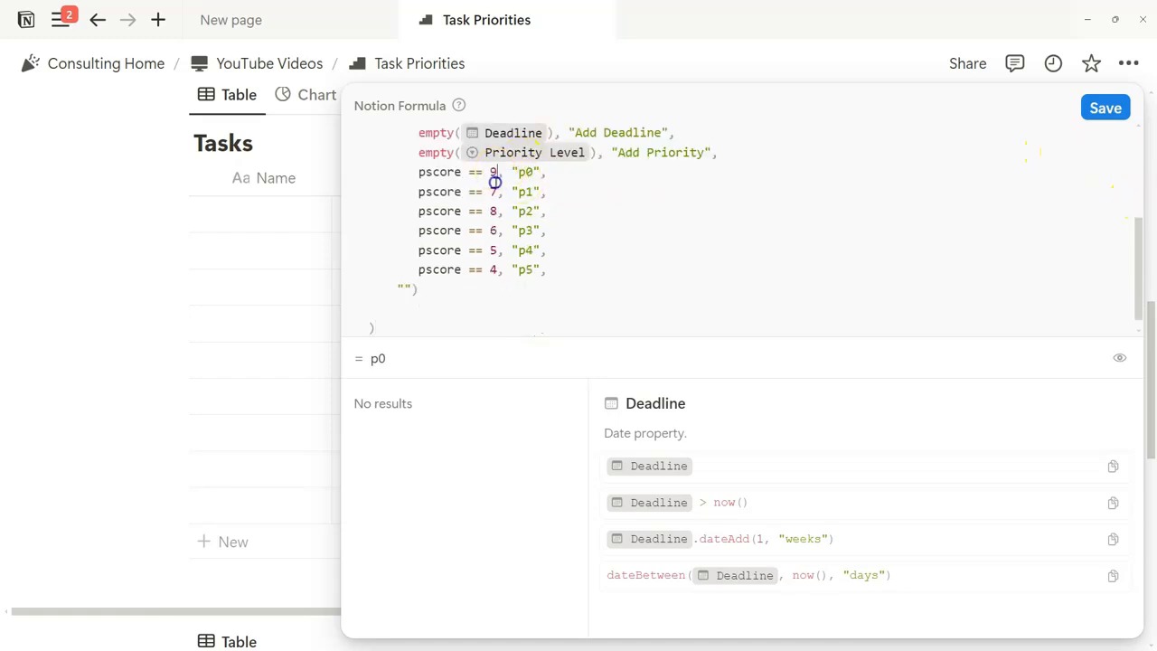
drag(495, 182, 467, 270)
drag(548, 269, 419, 178)
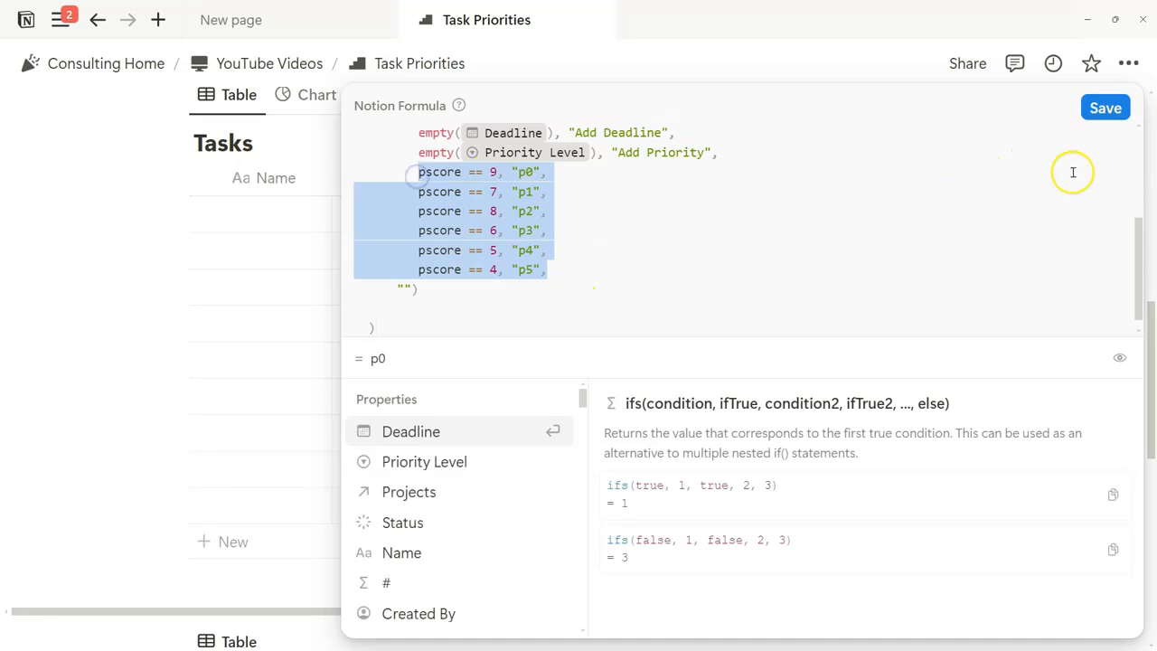
drag(1136, 237, 1121, 136)
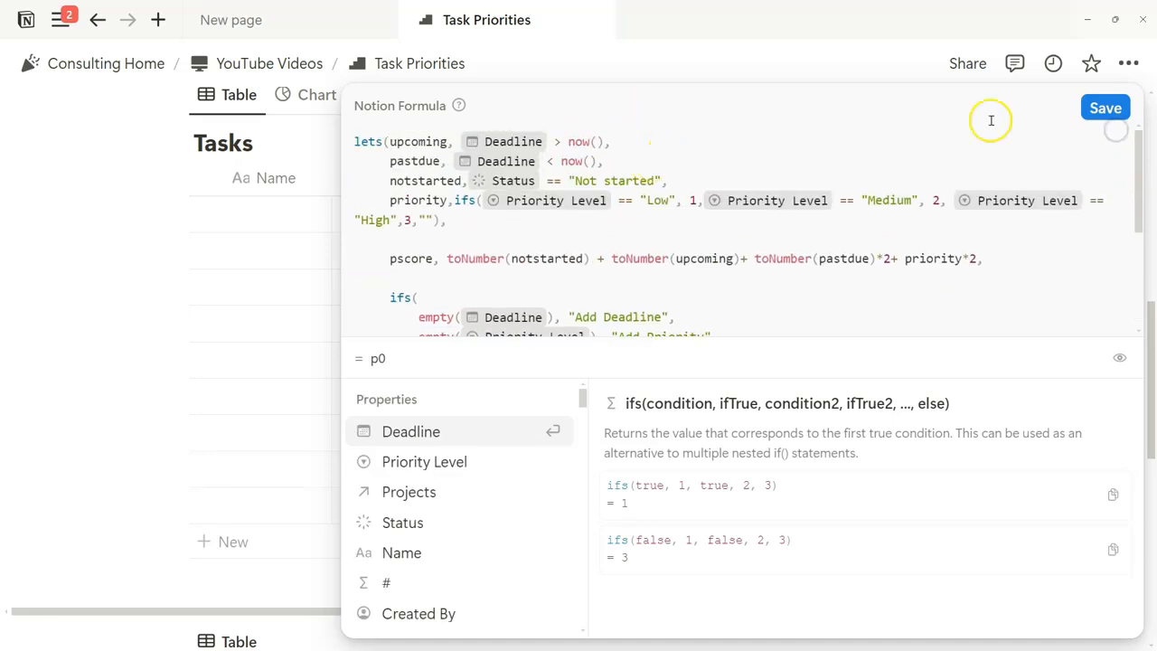
drag(667, 180, 389, 182)
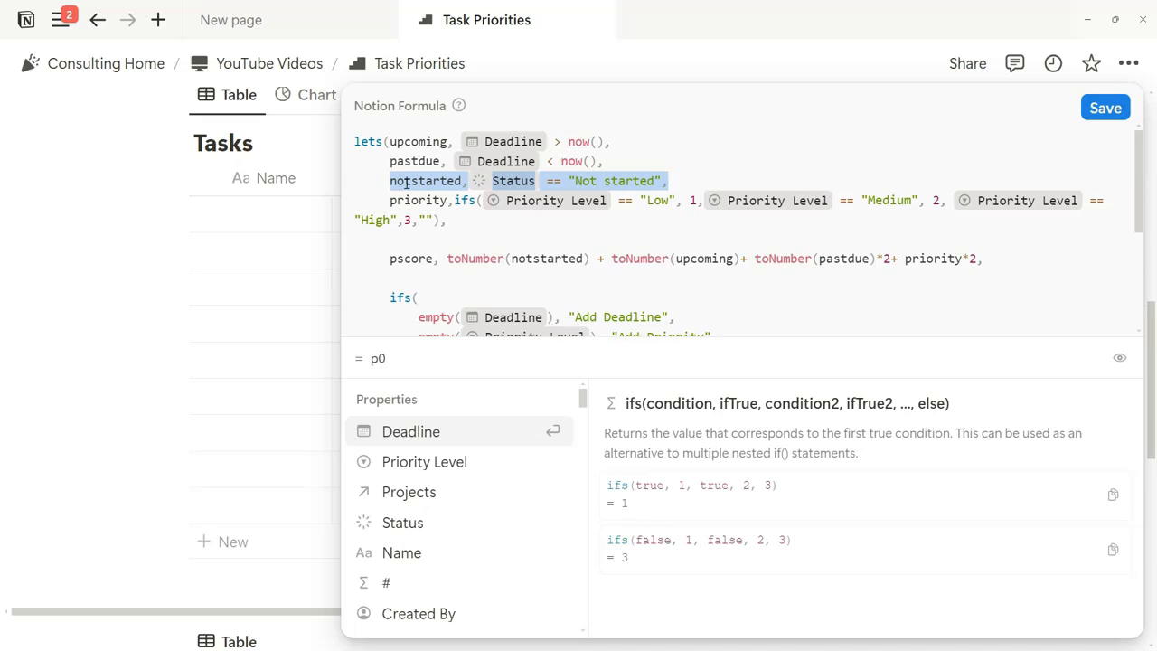
click(1091, 115)
scroll(589, 302, up, 10)
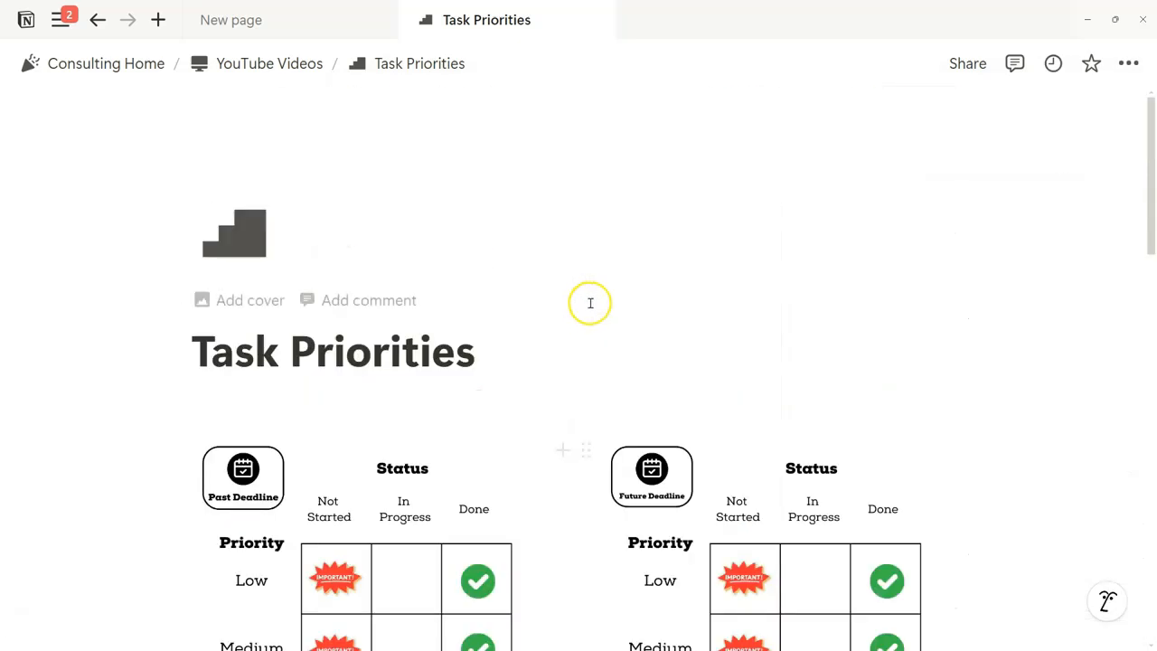
scroll(1130, 174, down, 2)
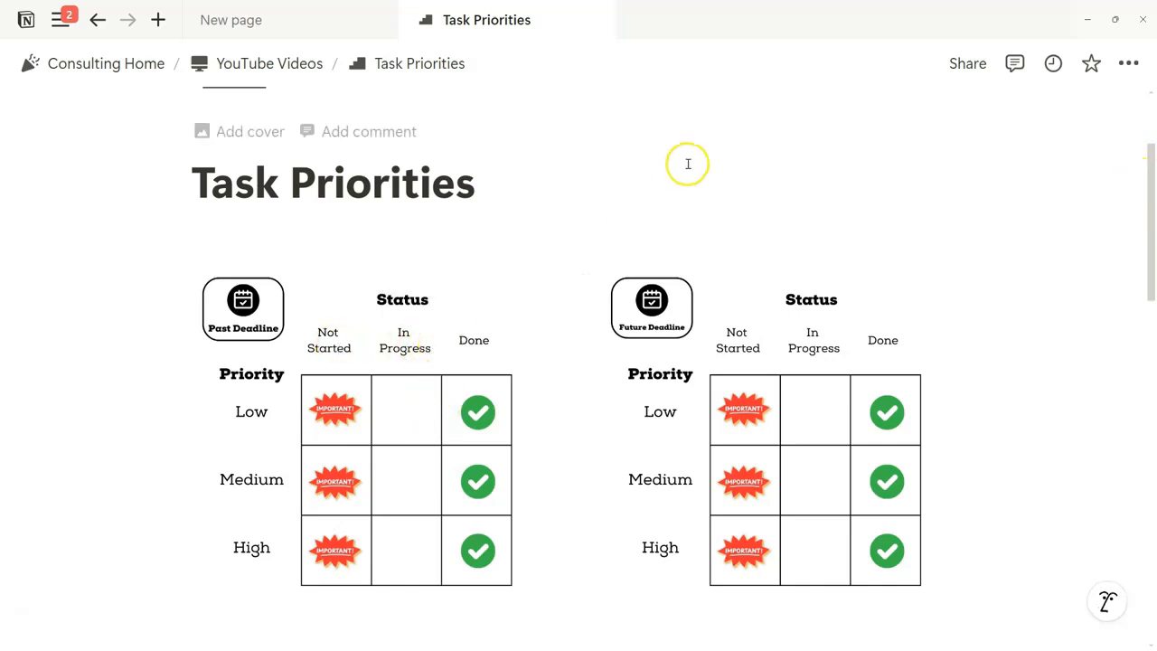
drag(1149, 167, 1144, 470)
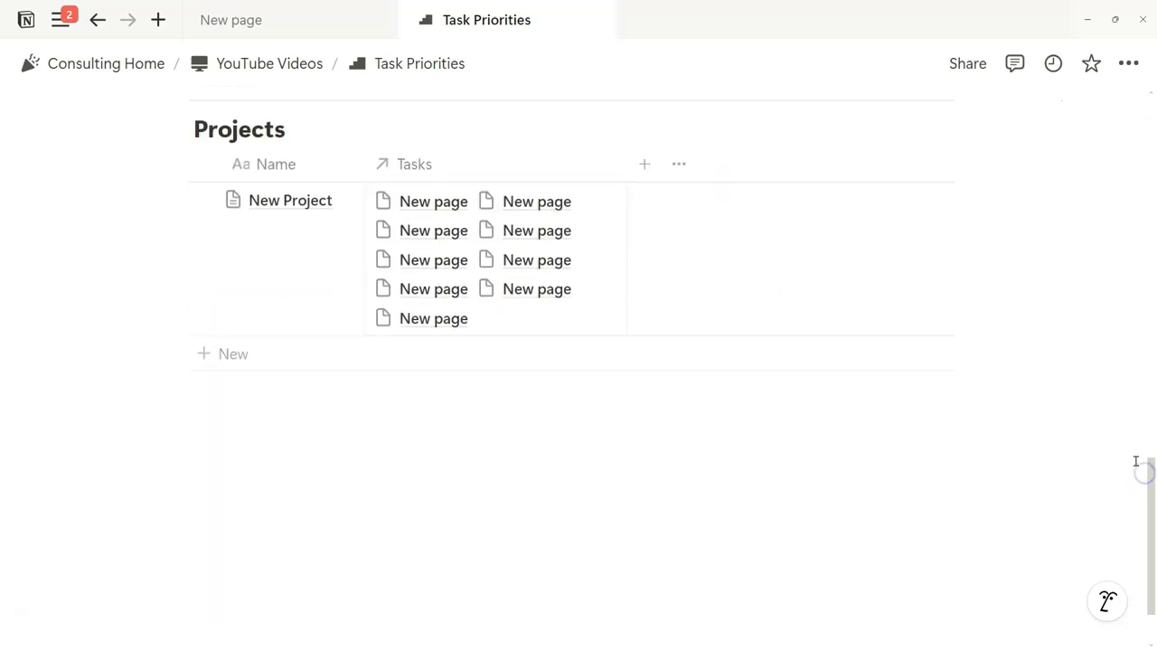